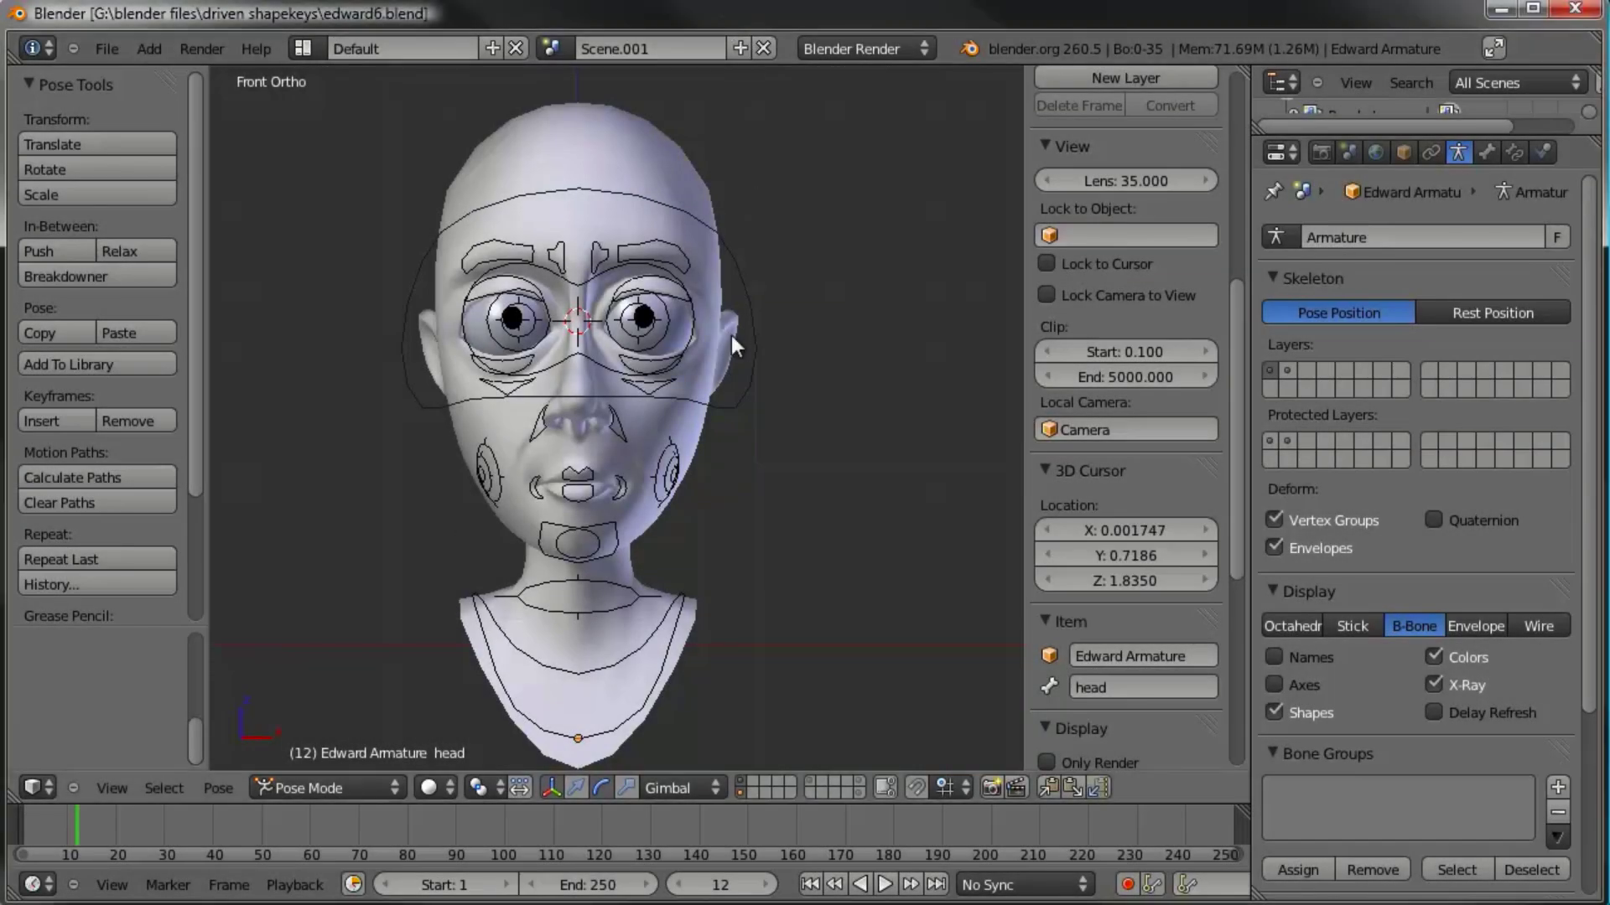
Step: Try moving the left outer eyebrow control on the front of the face
{"action": "middle_click_drag", "start_coordinate": [791, 359], "coordinate": [620, 500]}
{"action": "key", "text": "KP_1"}
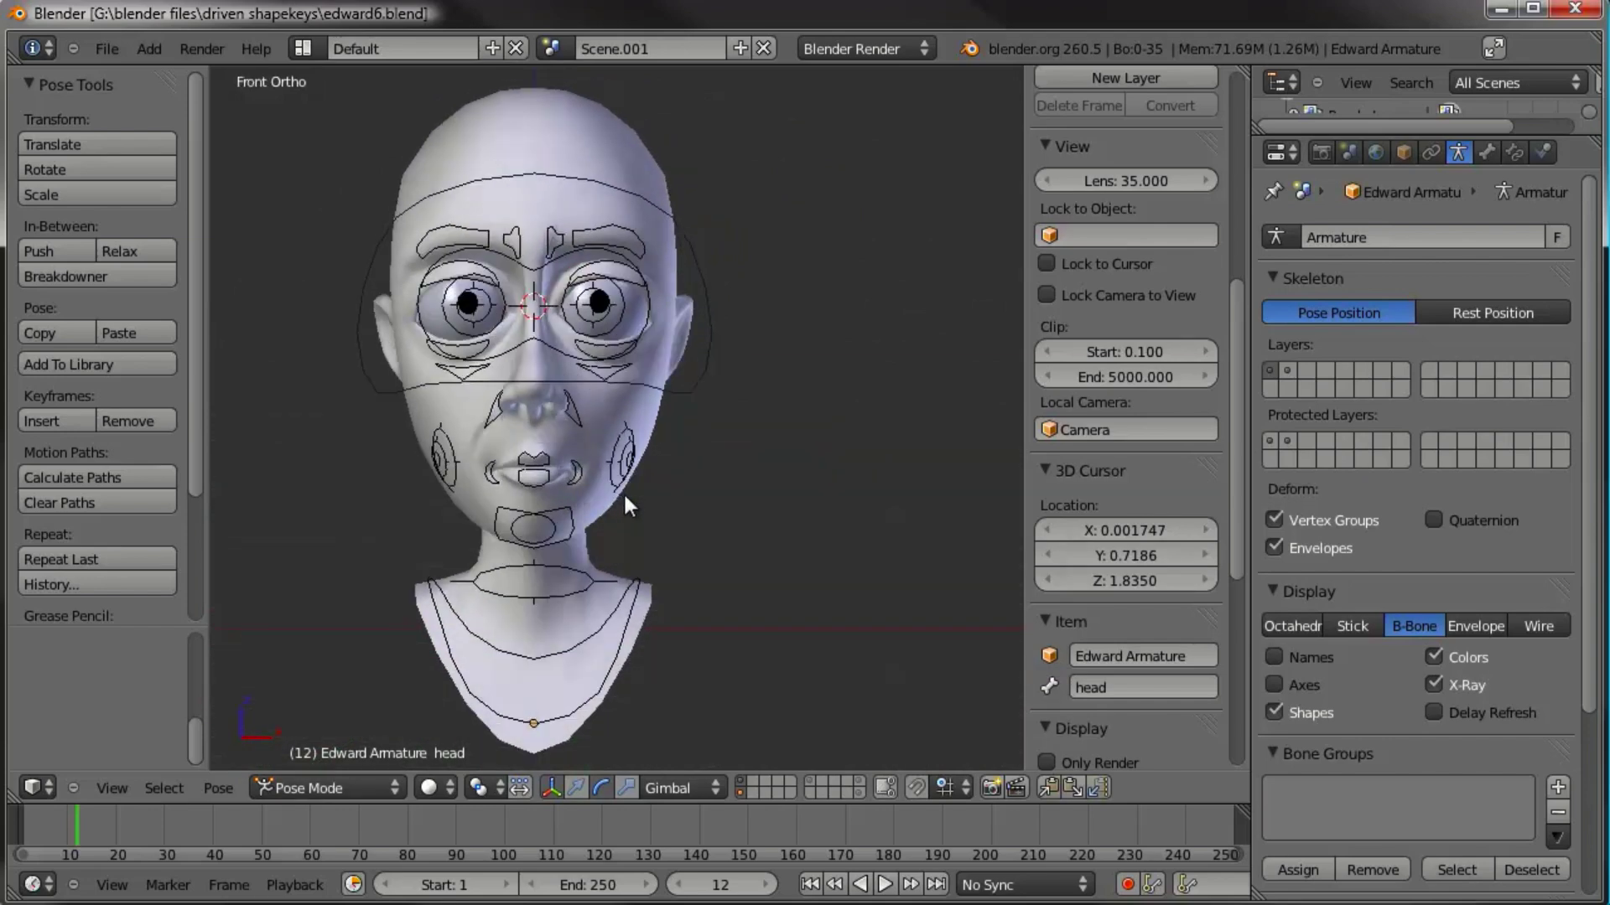
{"action": "middle_click_drag", "start_coordinate": [610, 445], "coordinate": [515, 476]}
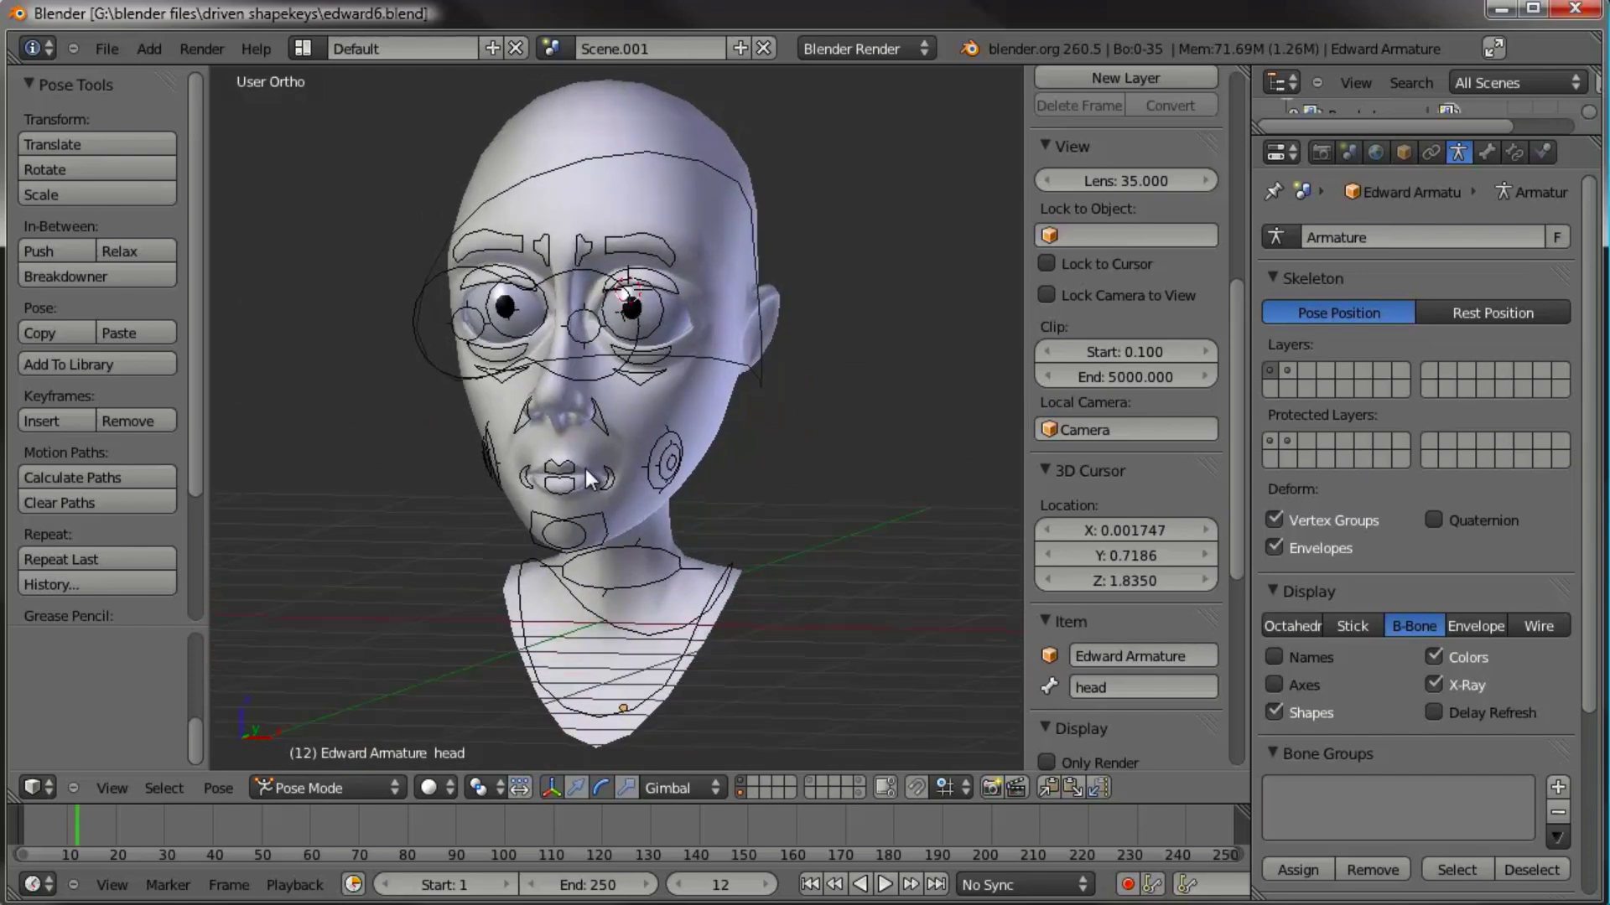
{"action": "key", "text": "KP_1"}
{"action": "scroll", "coordinate": [616, 330], "scroll_direction": "up", "scroll_amount": 2}
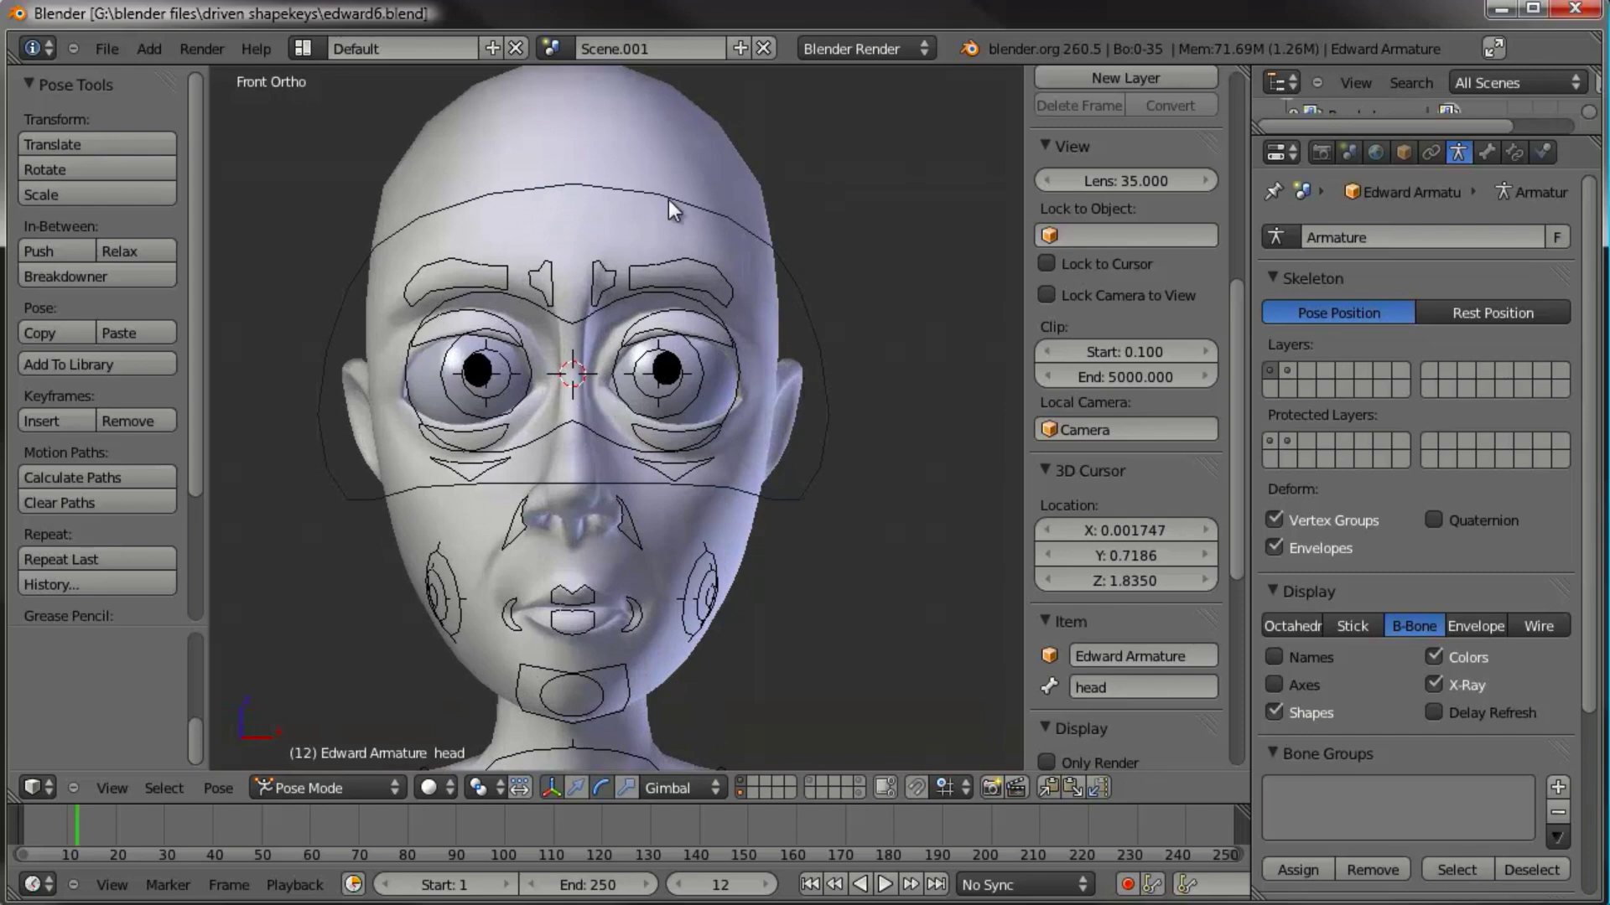
{"action": "right_click", "coordinate": [706, 279]}
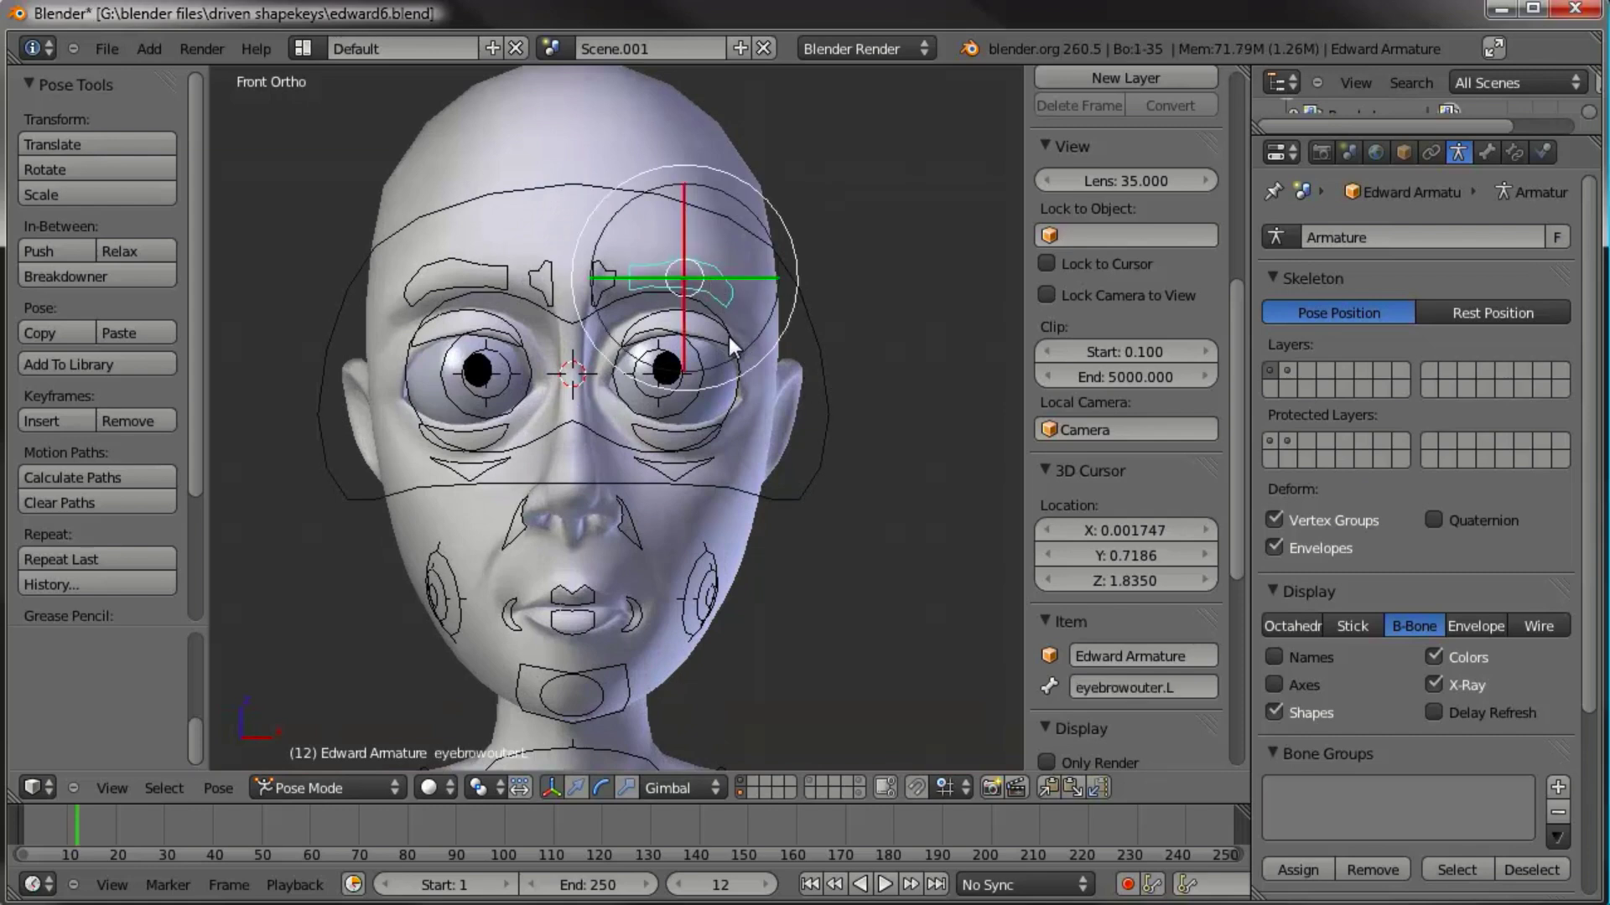
{"action": "key", "text": "g"}
{"action": "key", "text": "Escape"}
Step: Run the FCurve/Driver version fix and test it by moving the left and right outer eyebrow controls
{"action": "left_click", "coordinate": [257, 50]}
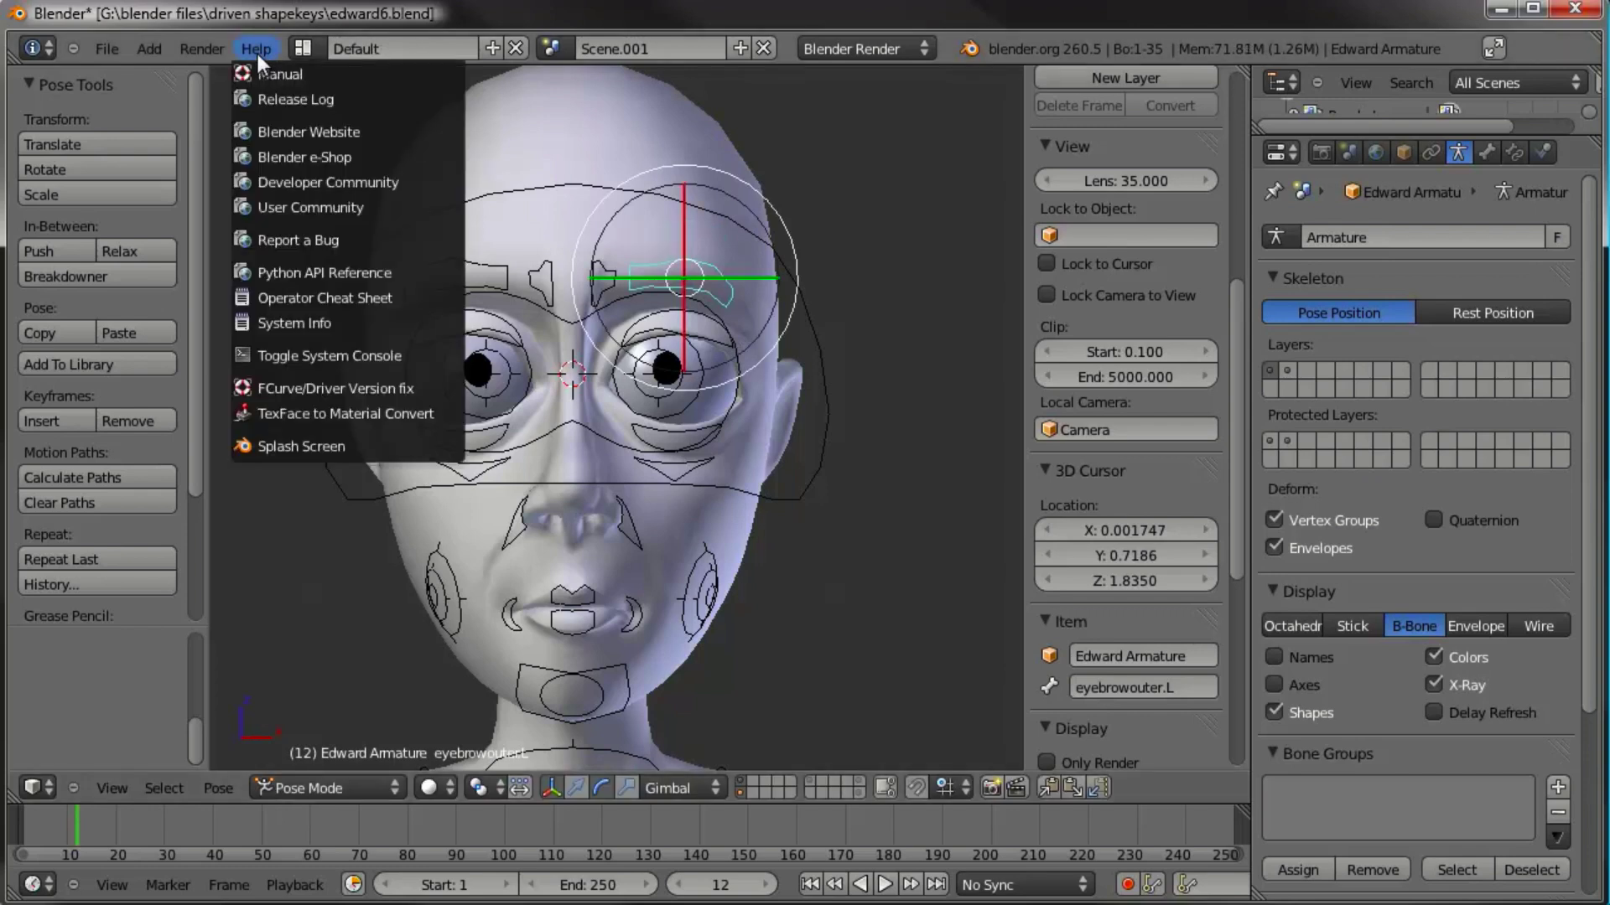
{"action": "left_click", "coordinate": [355, 391]}
{"action": "key", "text": "g"}
{"action": "right_click", "coordinate": [703, 219]}
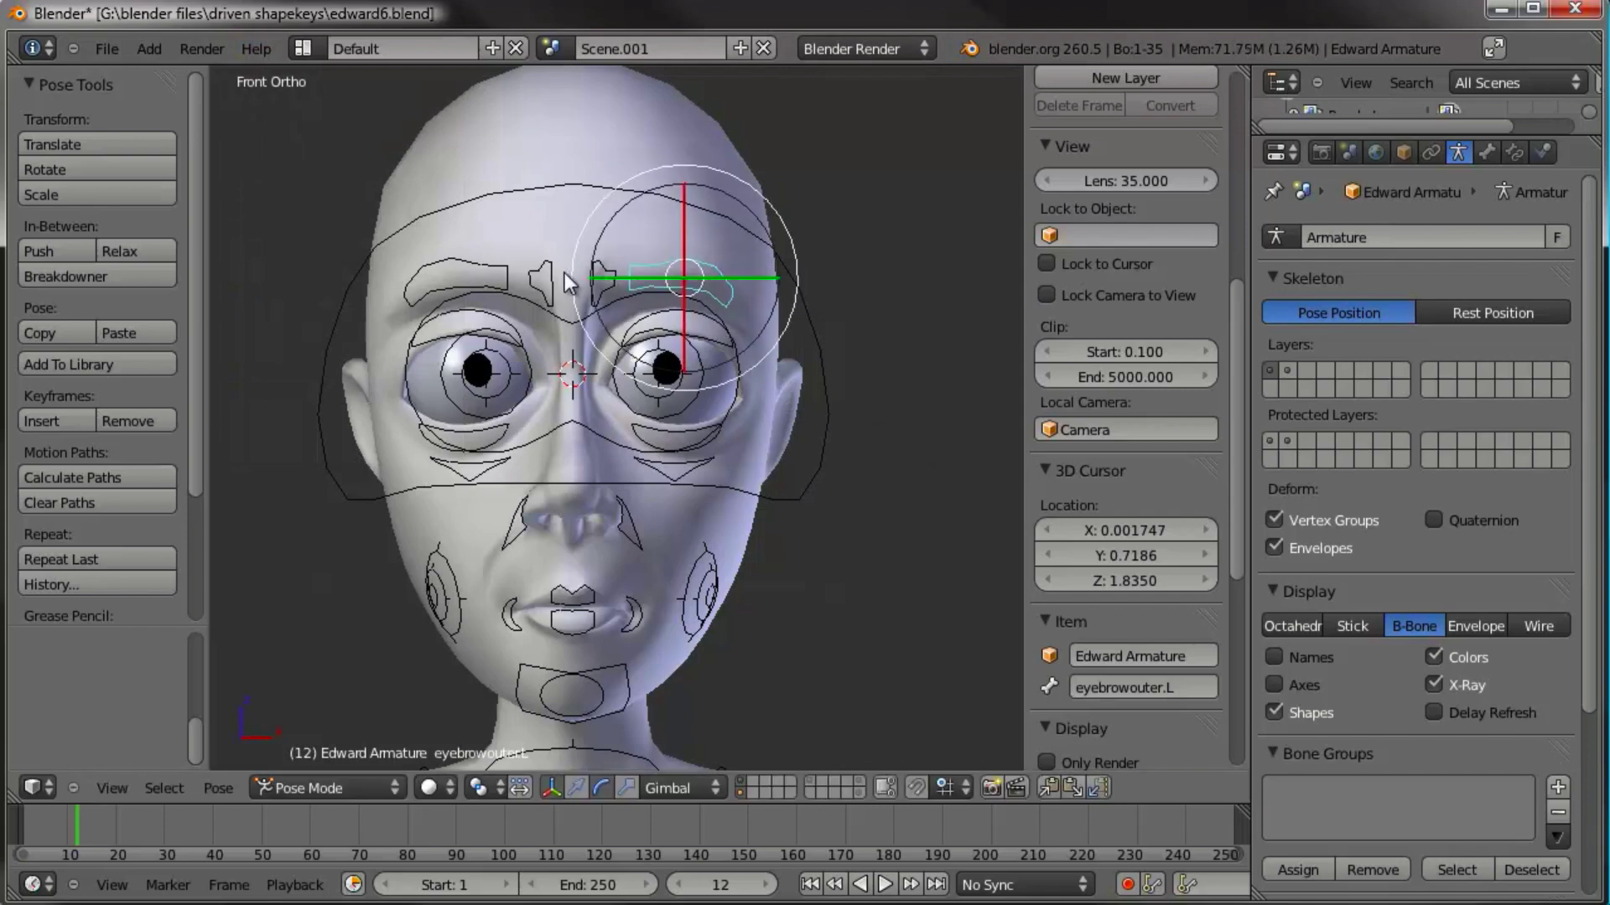
{"action": "right_click", "coordinate": [498, 266]}
{"action": "key", "text": "g"}
{"action": "right_click", "coordinate": [489, 218]}
Step: Try rotating the head control and moving the controls below the left eye
{"action": "middle_click_drag", "start_coordinate": [830, 281], "coordinate": [623, 421]}
{"action": "right_click", "coordinate": [768, 408]}
{"action": "key", "text": "r"}
{"action": "right_click", "coordinate": [629, 449]}
{"action": "right_click", "coordinate": [618, 448]}
{"action": "key", "text": "g"}
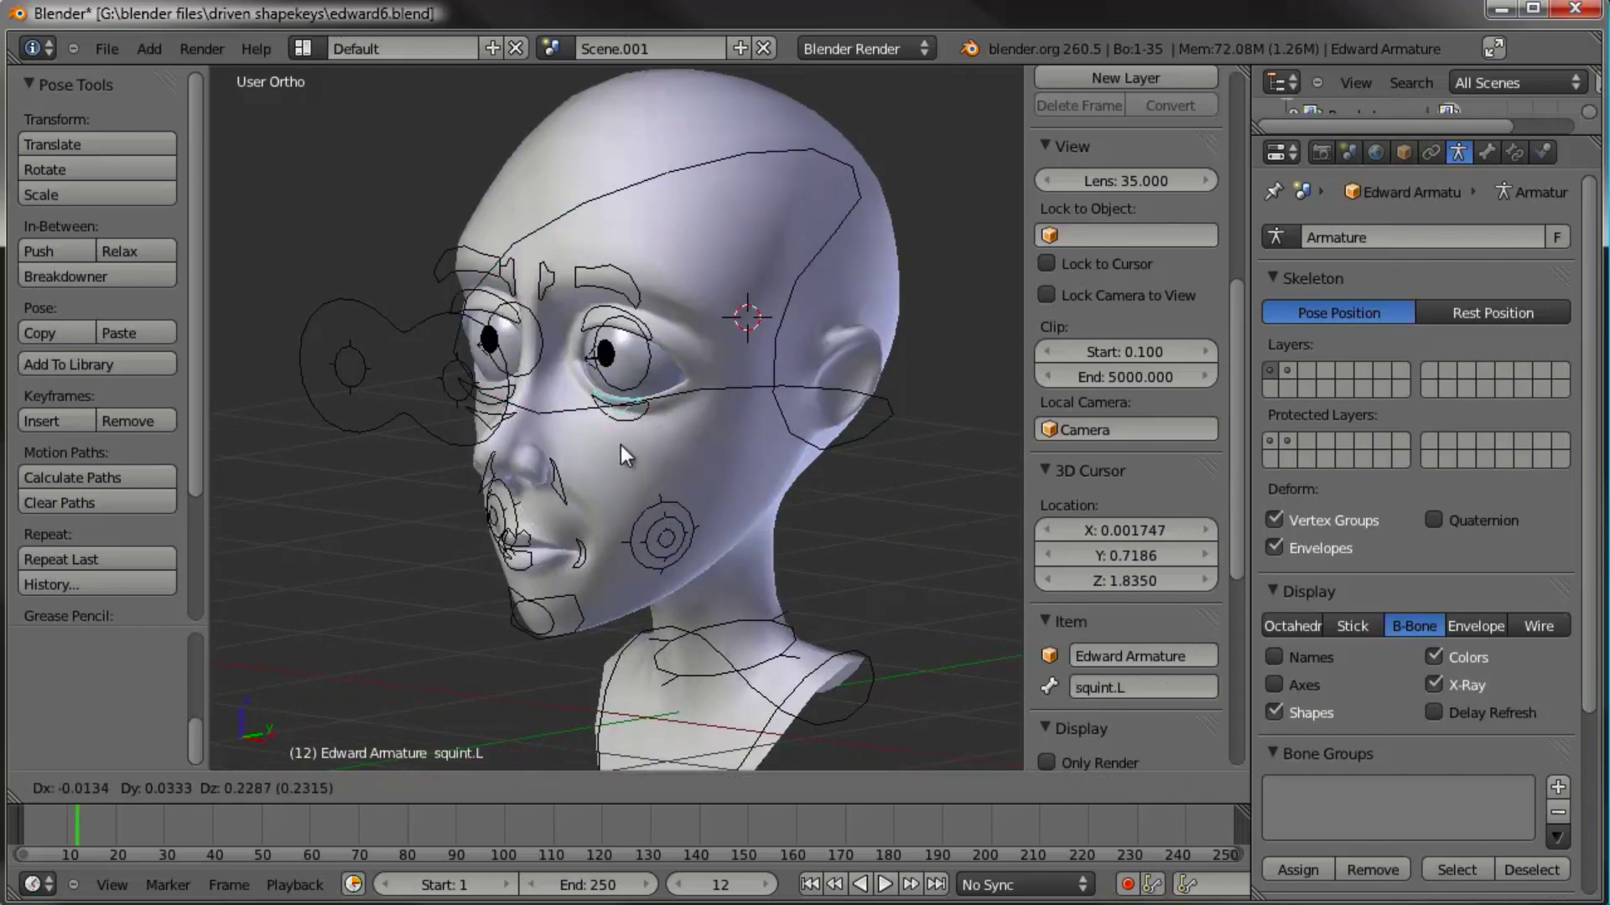
{"action": "right_click", "coordinate": [625, 441]}
{"action": "right_click", "coordinate": [632, 410]}
{"action": "key", "text": "g"}
{"action": "right_click", "coordinate": [629, 449]}
Step: Try moving the chin control and the left cheek control
{"action": "middle_click_drag", "start_coordinate": [586, 457], "coordinate": [662, 500]}
{"action": "right_click", "coordinate": [591, 599]}
{"action": "key", "text": "g"}
{"action": "right_click", "coordinate": [706, 535]}
{"action": "right_click", "coordinate": [700, 526]}
{"action": "key", "text": "g"}
{"action": "right_click", "coordinate": [706, 491]}
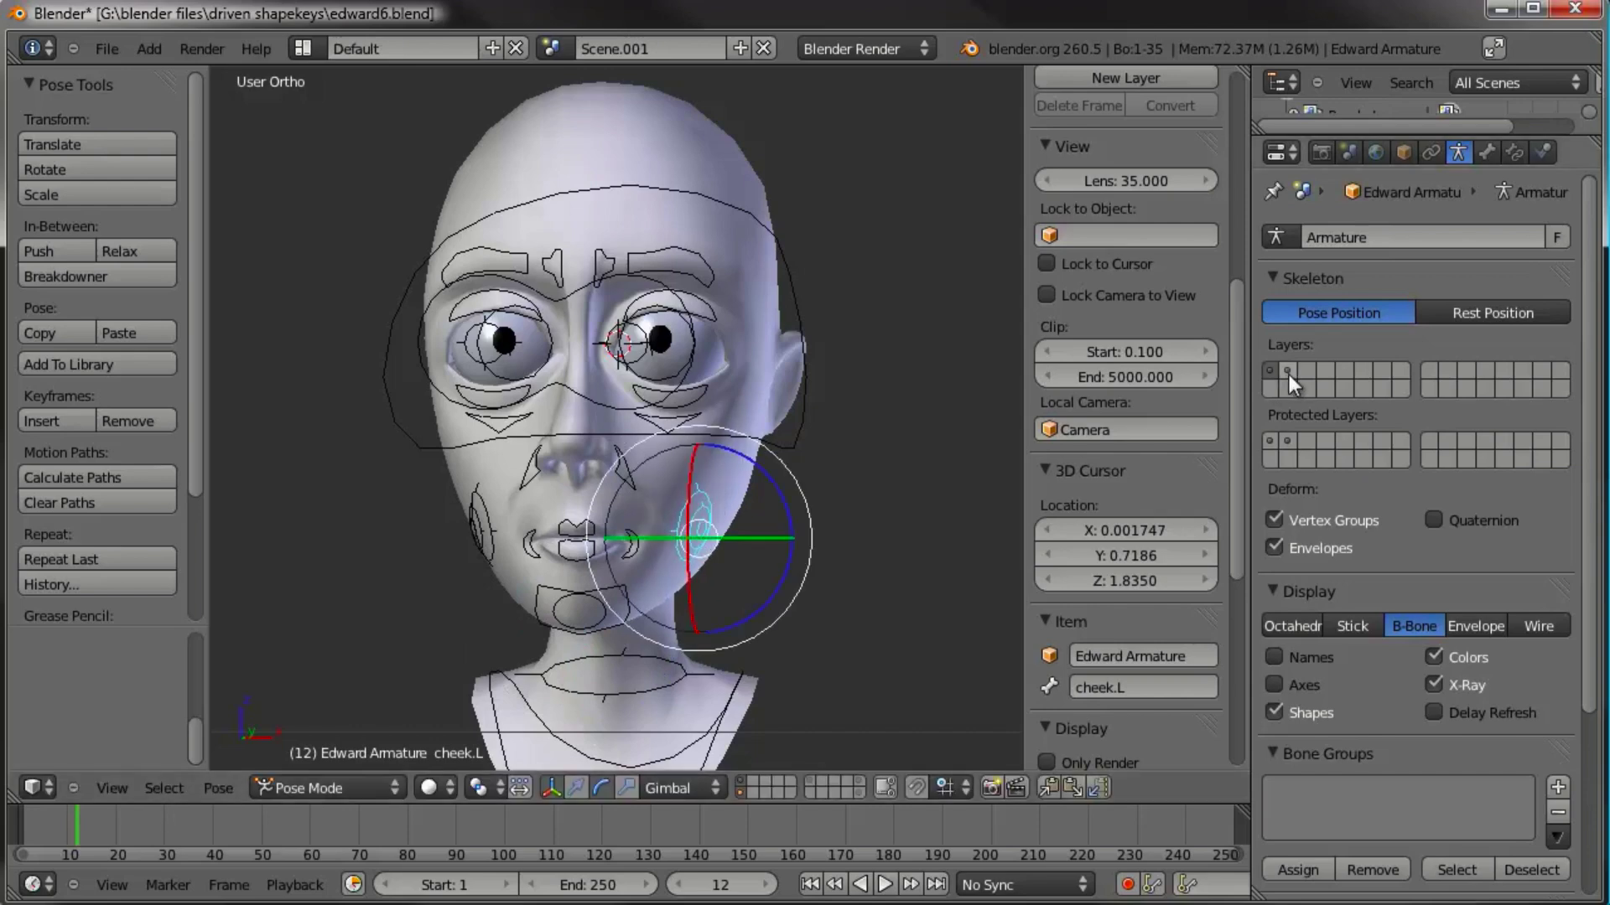
Step: Show only the armature's second bone layer and try moving the left cheek deform bone
{"action": "left_click", "coordinate": [1289, 372]}
{"action": "right_click", "coordinate": [711, 453]}
{"action": "key", "text": "g"}
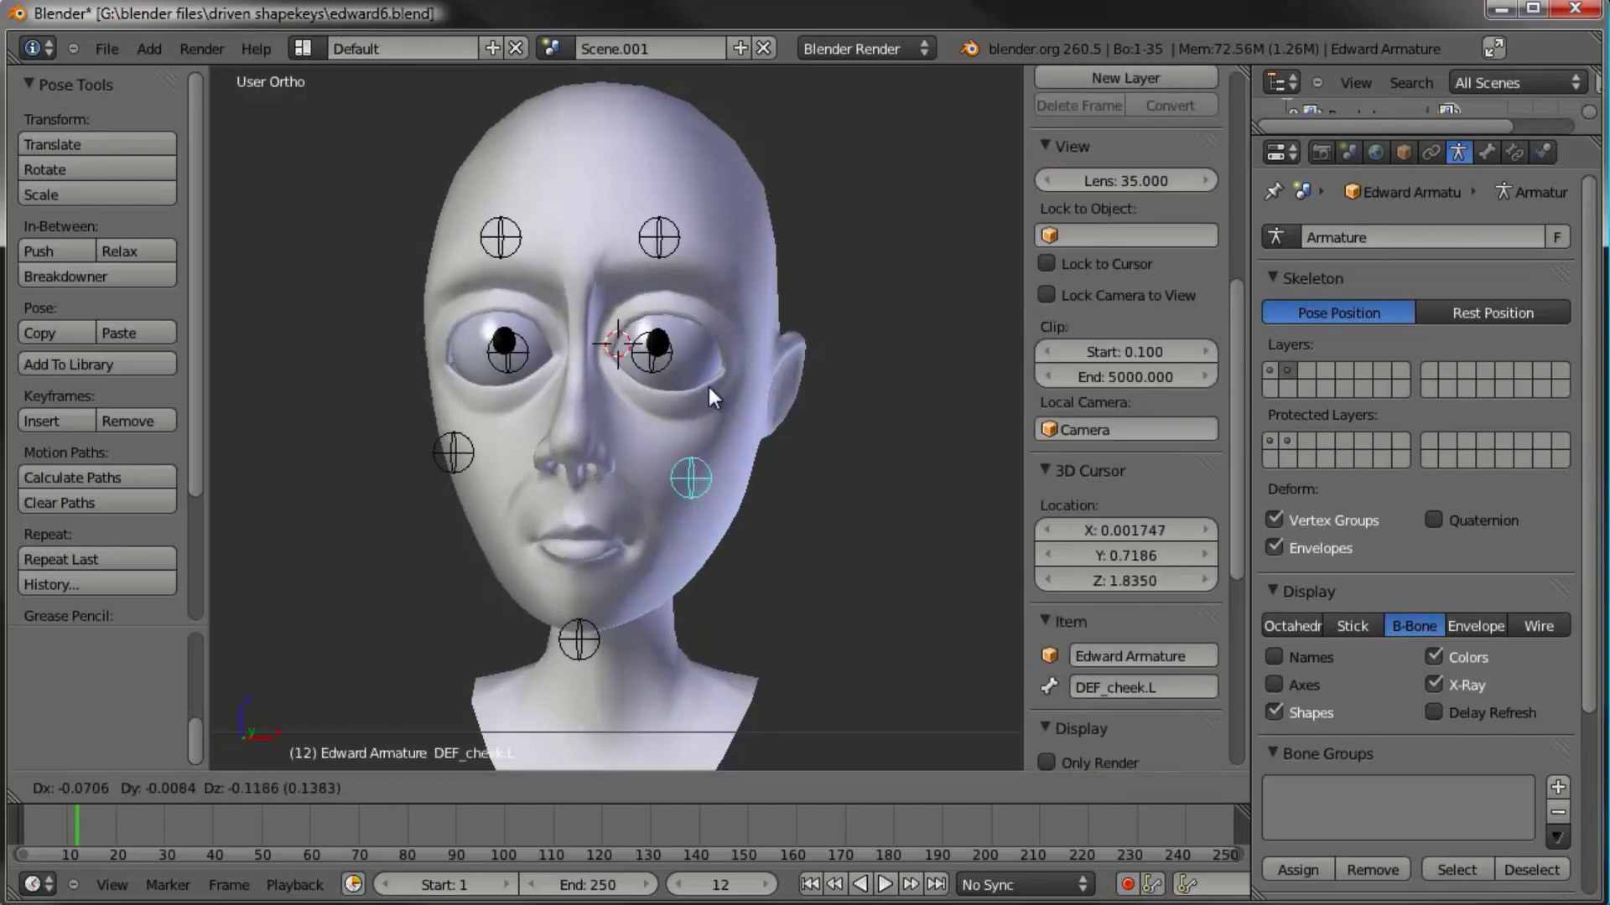
{"action": "right_click", "coordinate": [723, 487]}
Step: Try moving both eyebrow deform bones, the right cheek deform bone and the chin deform bone
{"action": "right_click", "coordinate": [656, 219]}
{"action": "key", "text": "g"}
{"action": "right_click", "coordinate": [604, 209]}
{"action": "right_click", "coordinate": [490, 239]}
{"action": "key", "text": "g"}
{"action": "right_click", "coordinate": [421, 185]}
{"action": "right_click", "coordinate": [457, 451]}
{"action": "key", "text": "g"}
{"action": "right_click", "coordinate": [490, 431]}
{"action": "right_click", "coordinate": [577, 639]}
{"action": "key", "text": "g"}
{"action": "right_click", "coordinate": [643, 576]}
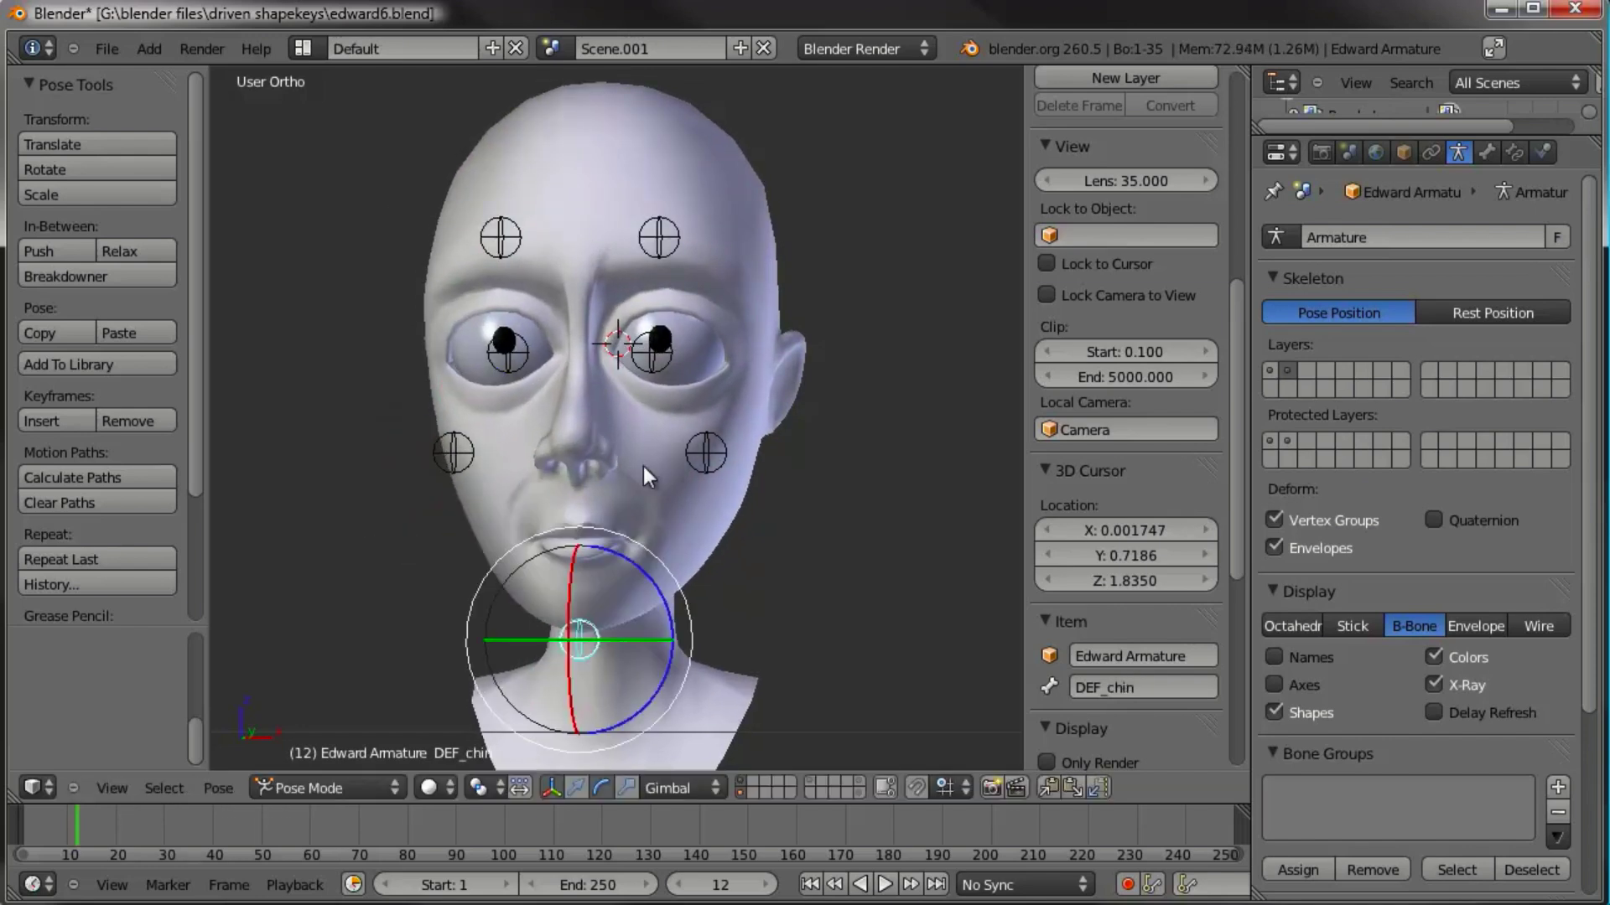
Step: Show the armature's first bone layer again and open the bone constraints of the left upper eyelid control
{"action": "key", "text": "KP_1"}
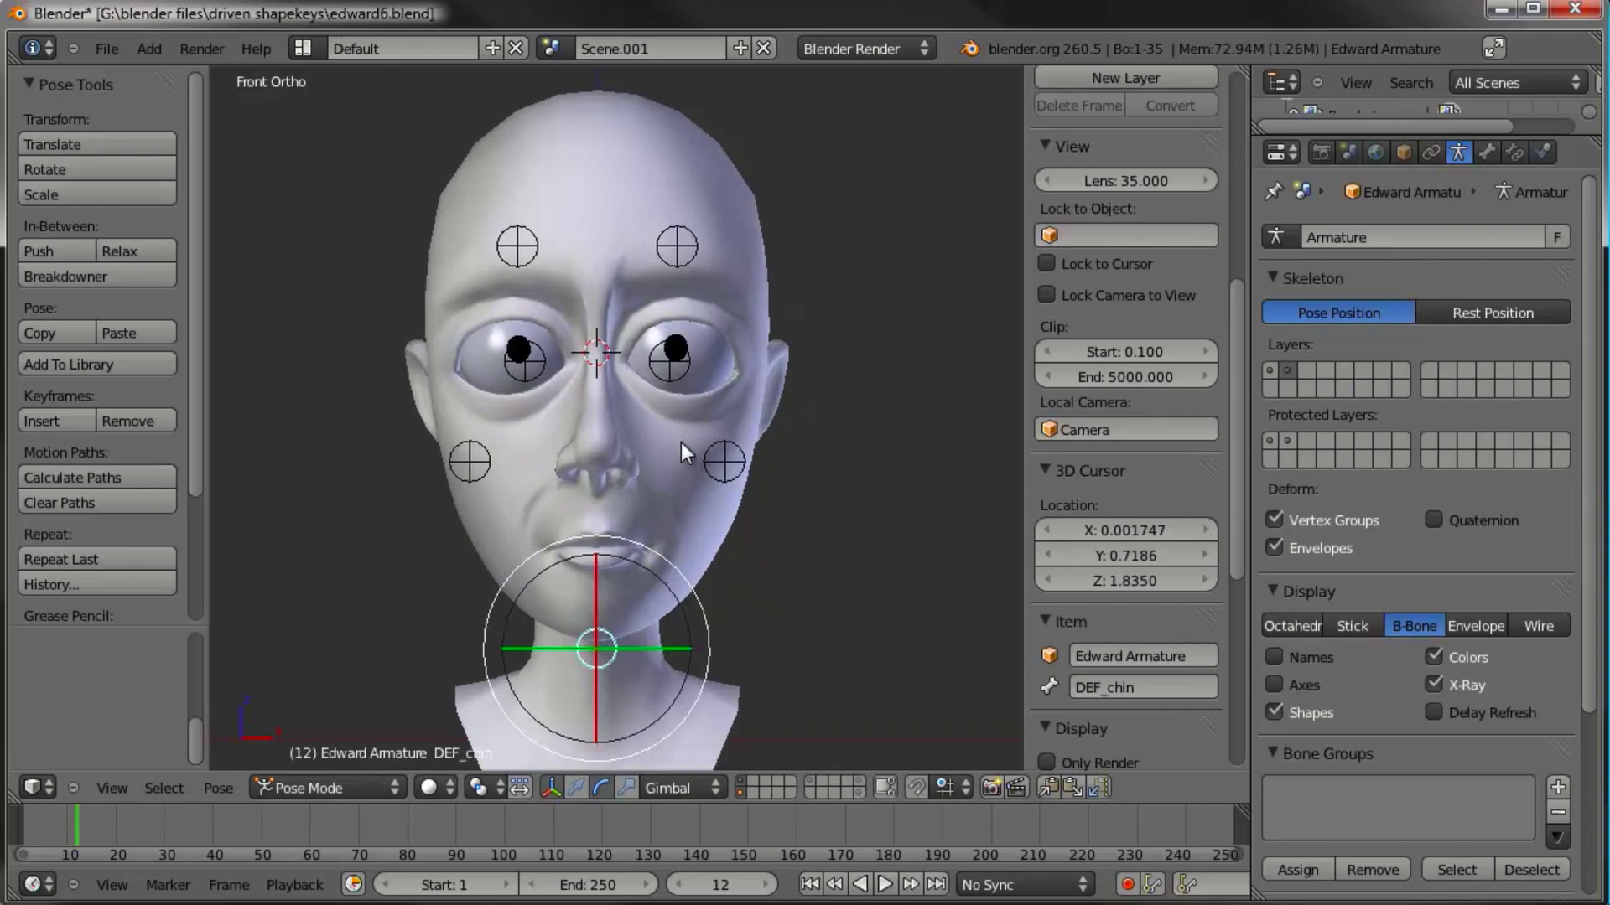
{"action": "middle_click_drag", "start_coordinate": [681, 441], "coordinate": [660, 409], "text": "shift"}
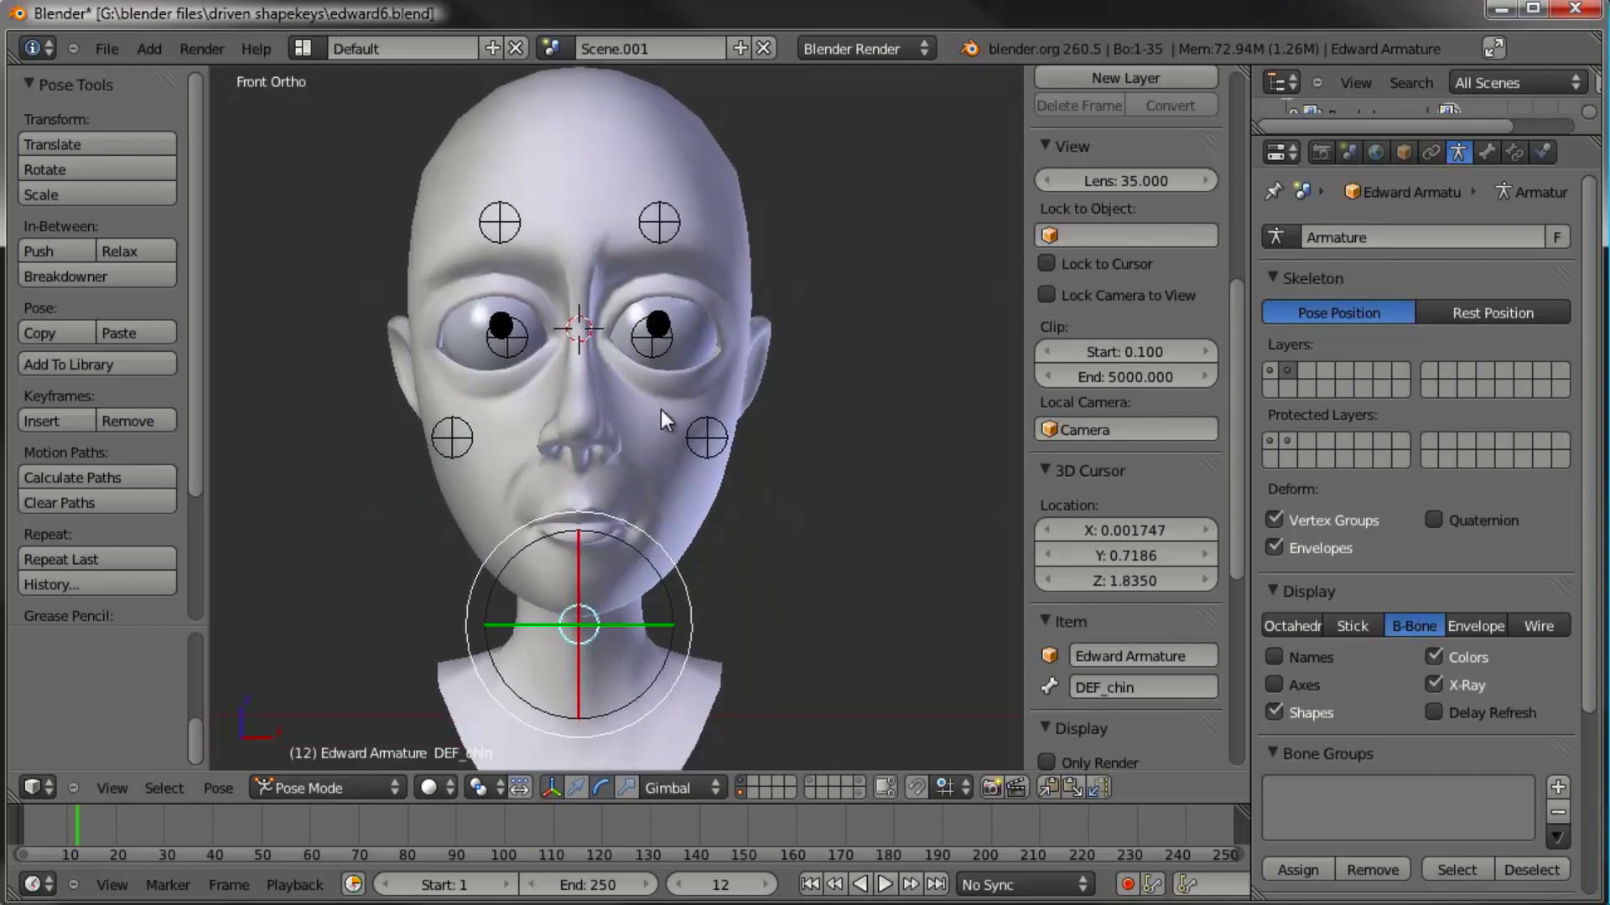
{"action": "middle_click_drag", "start_coordinate": [757, 395], "coordinate": [650, 425]}
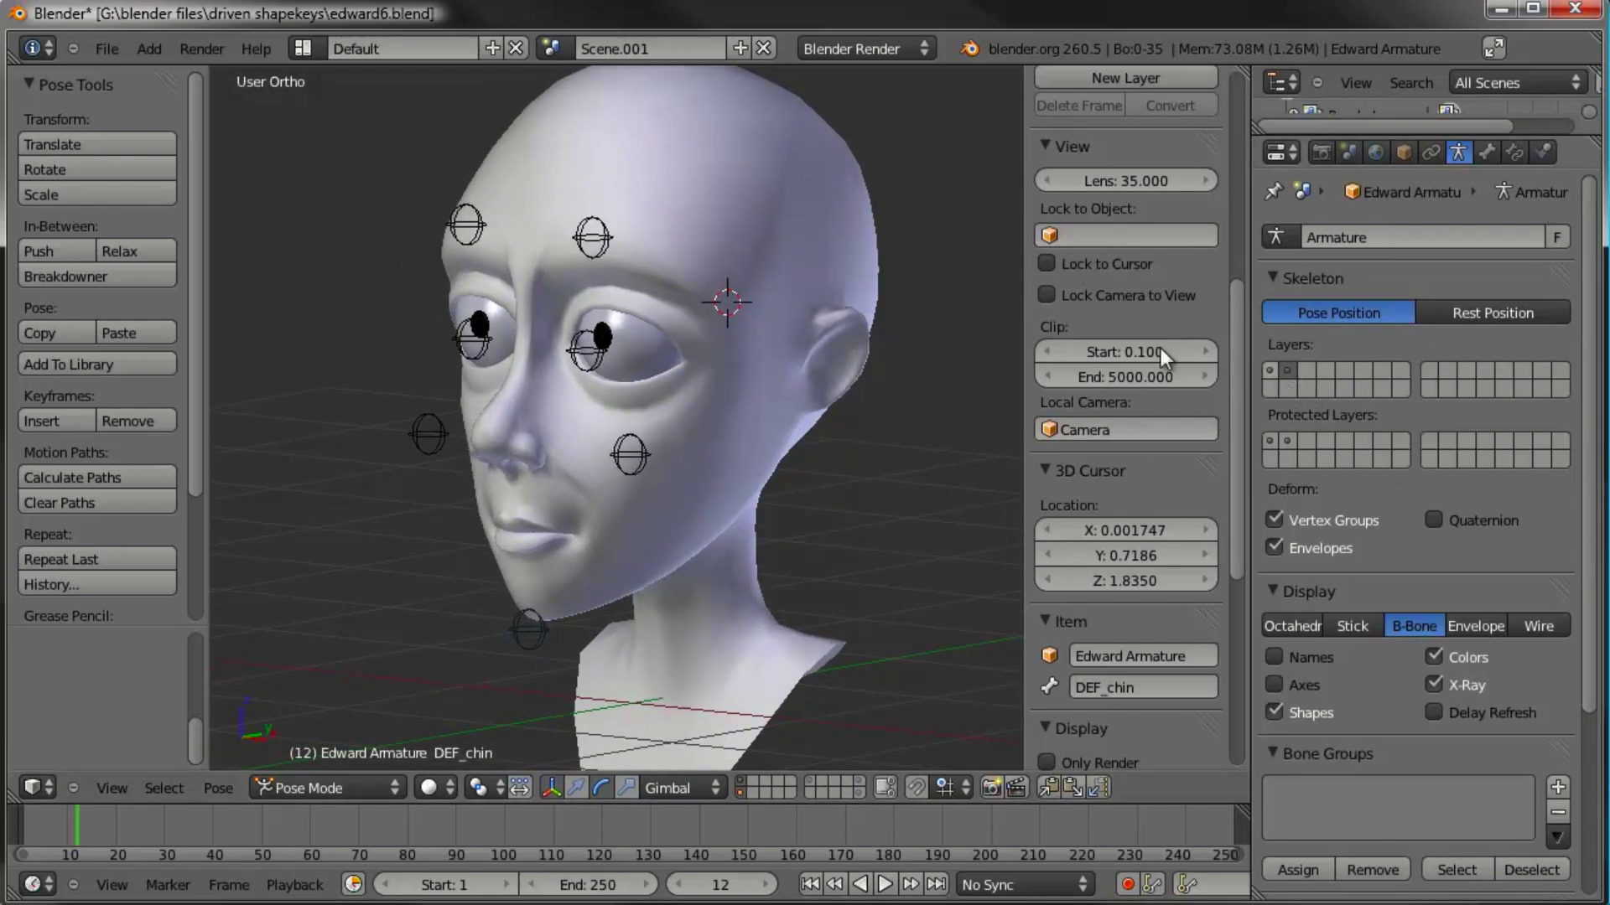
{"action": "left_click", "coordinate": [1271, 374]}
{"action": "scroll", "coordinate": [1123, 411], "scroll_direction": "down", "scroll_amount": 5}
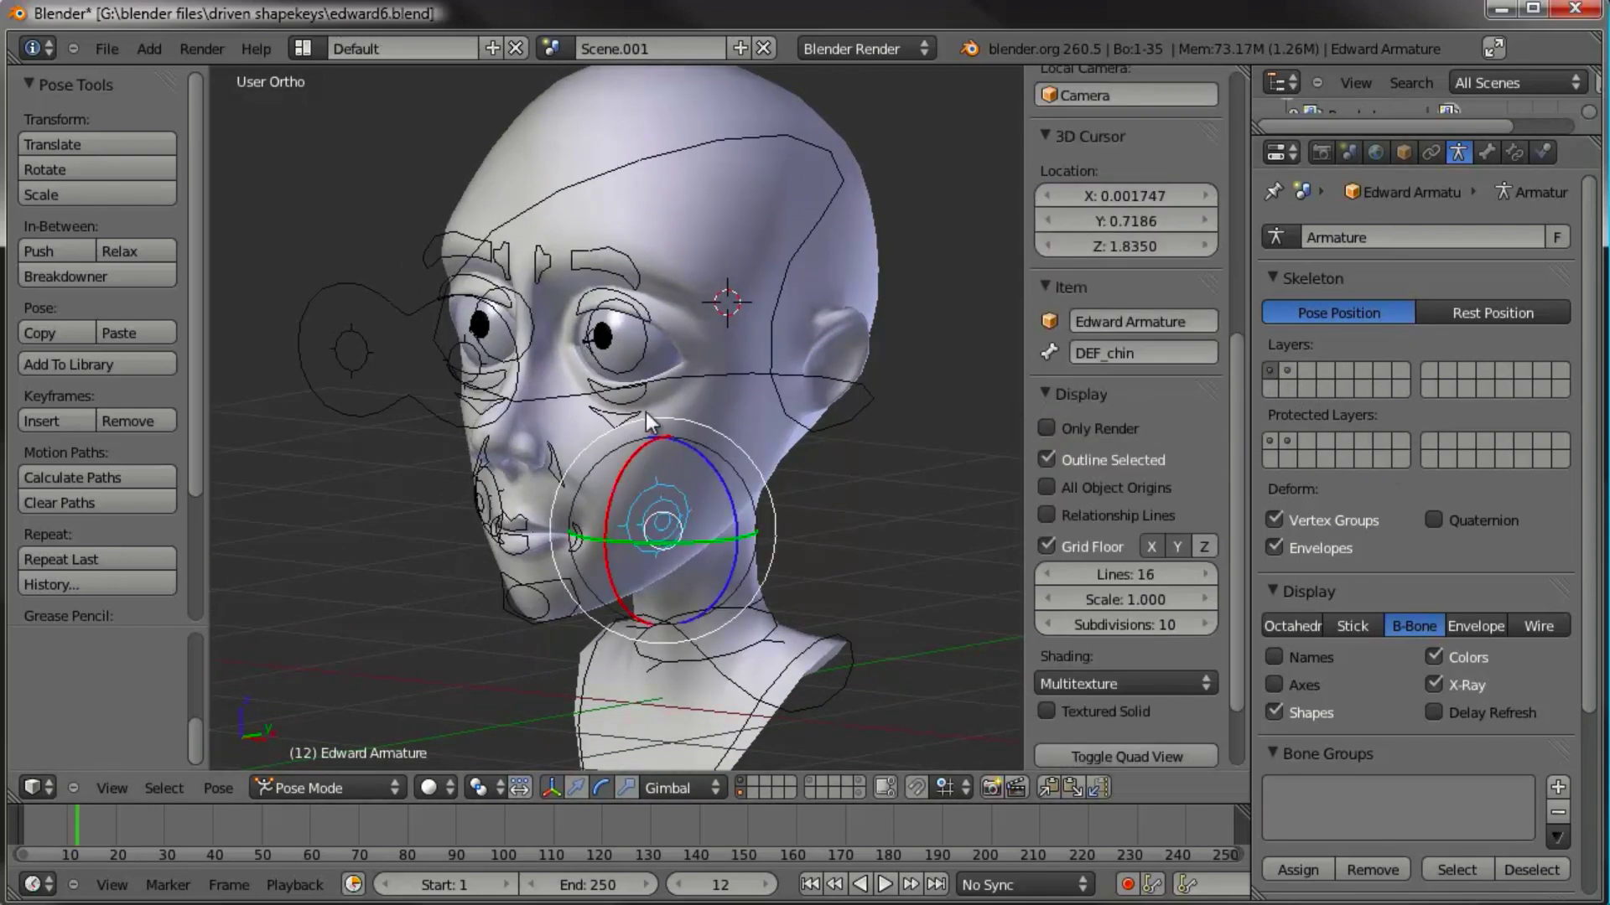
{"action": "middle_click_drag", "start_coordinate": [602, 405], "coordinate": [651, 339]}
{"action": "right_click", "coordinate": [652, 305]}
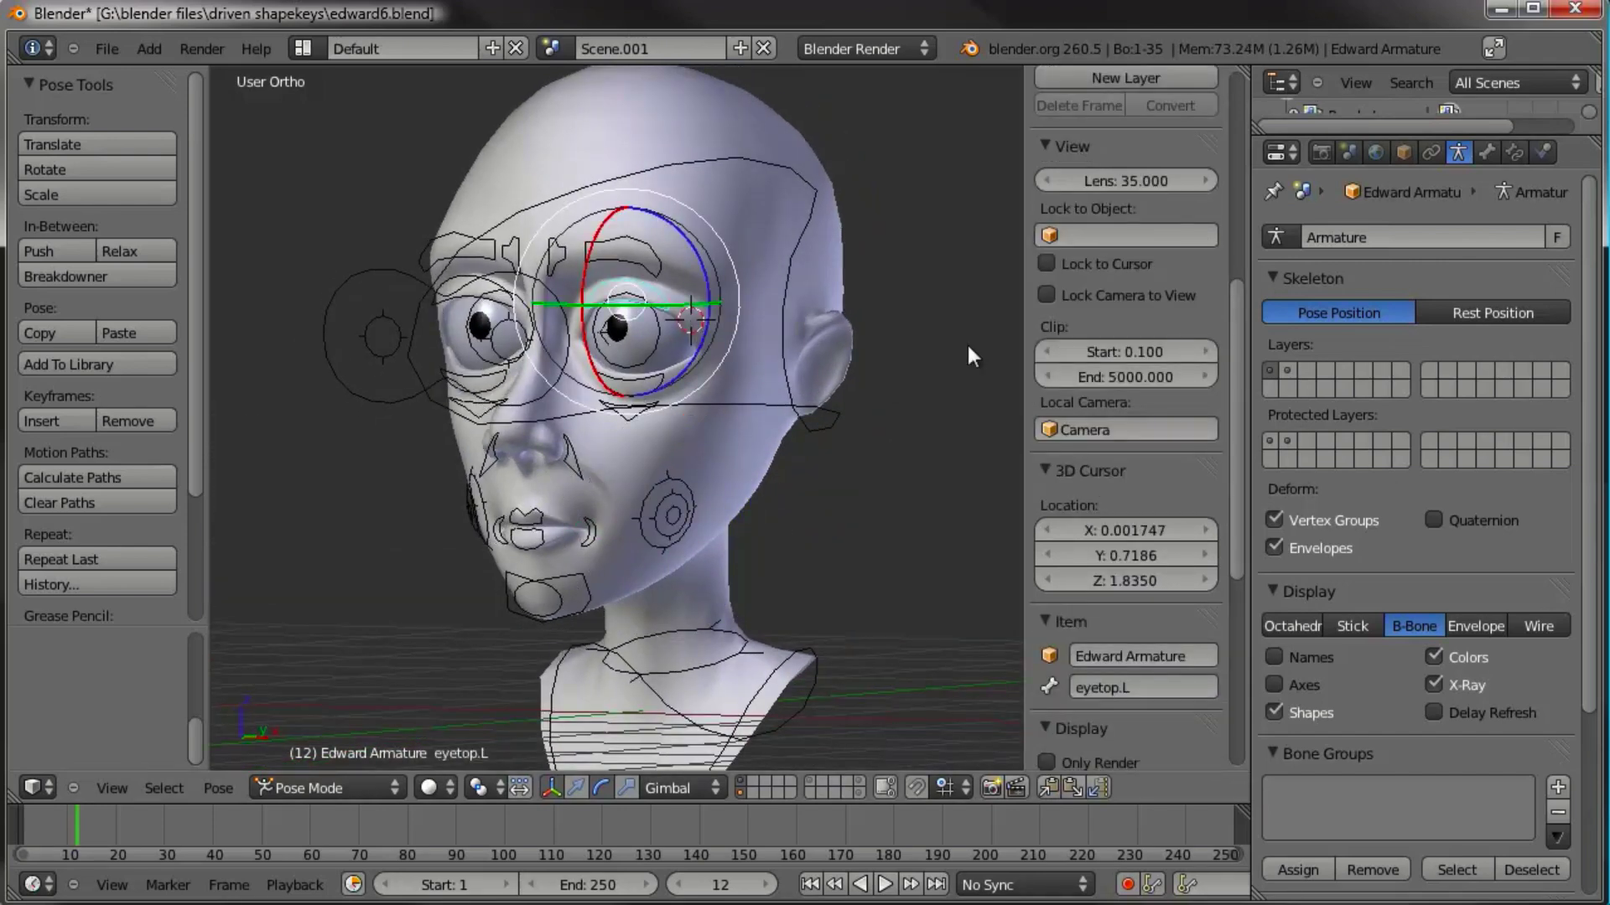
{"action": "left_click", "coordinate": [1514, 152]}
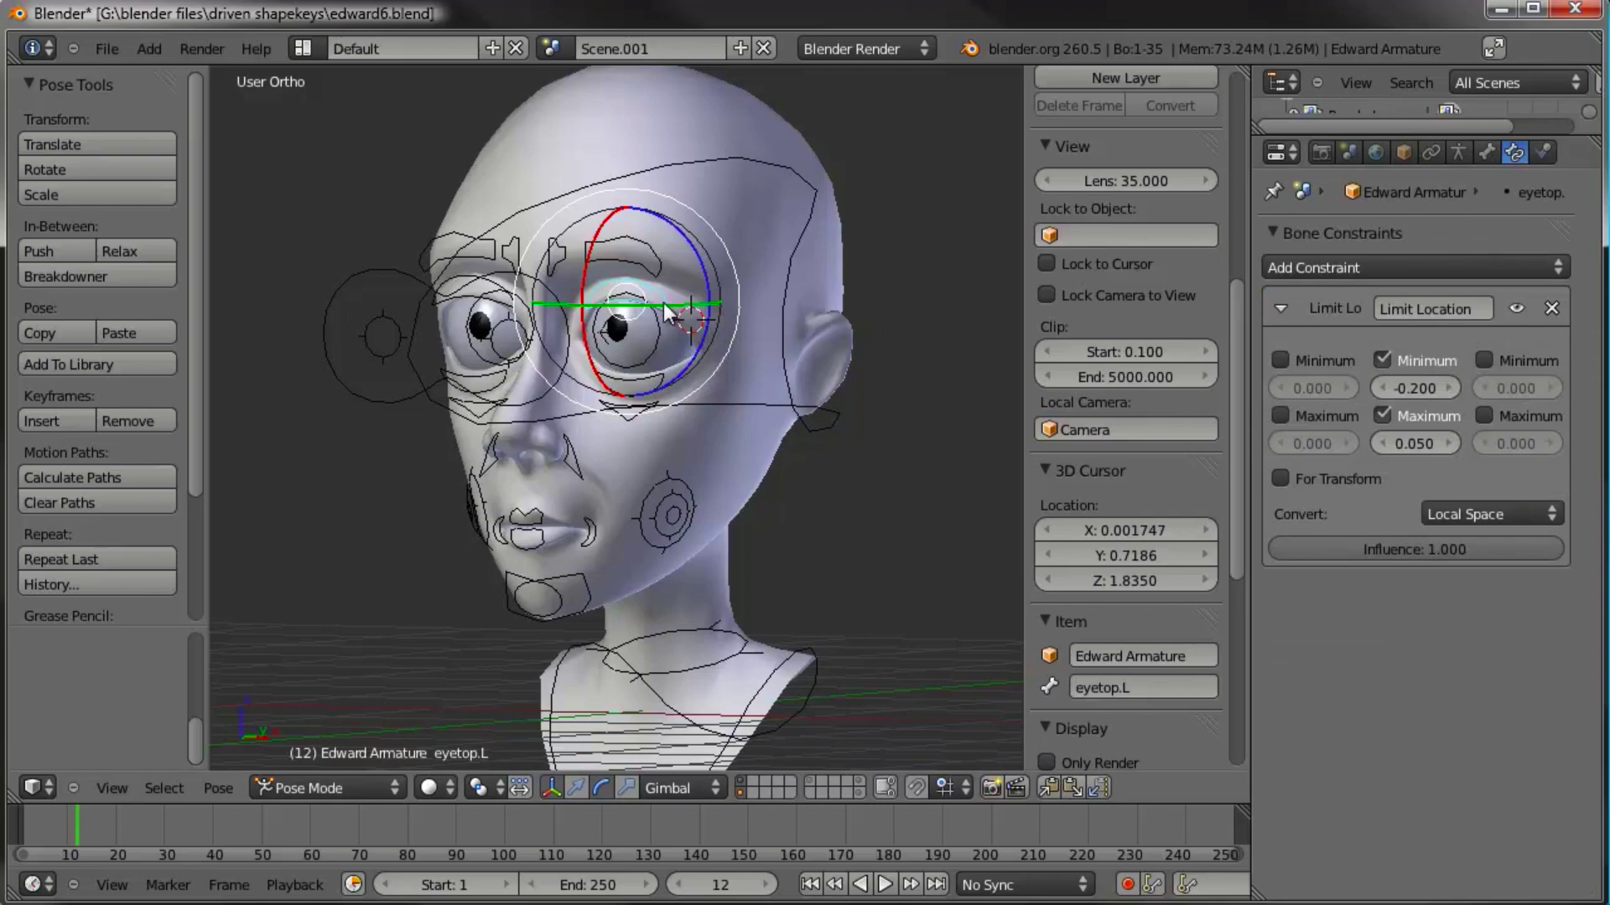
{"action": "middle_click_drag", "start_coordinate": [658, 321], "coordinate": [854, 458]}
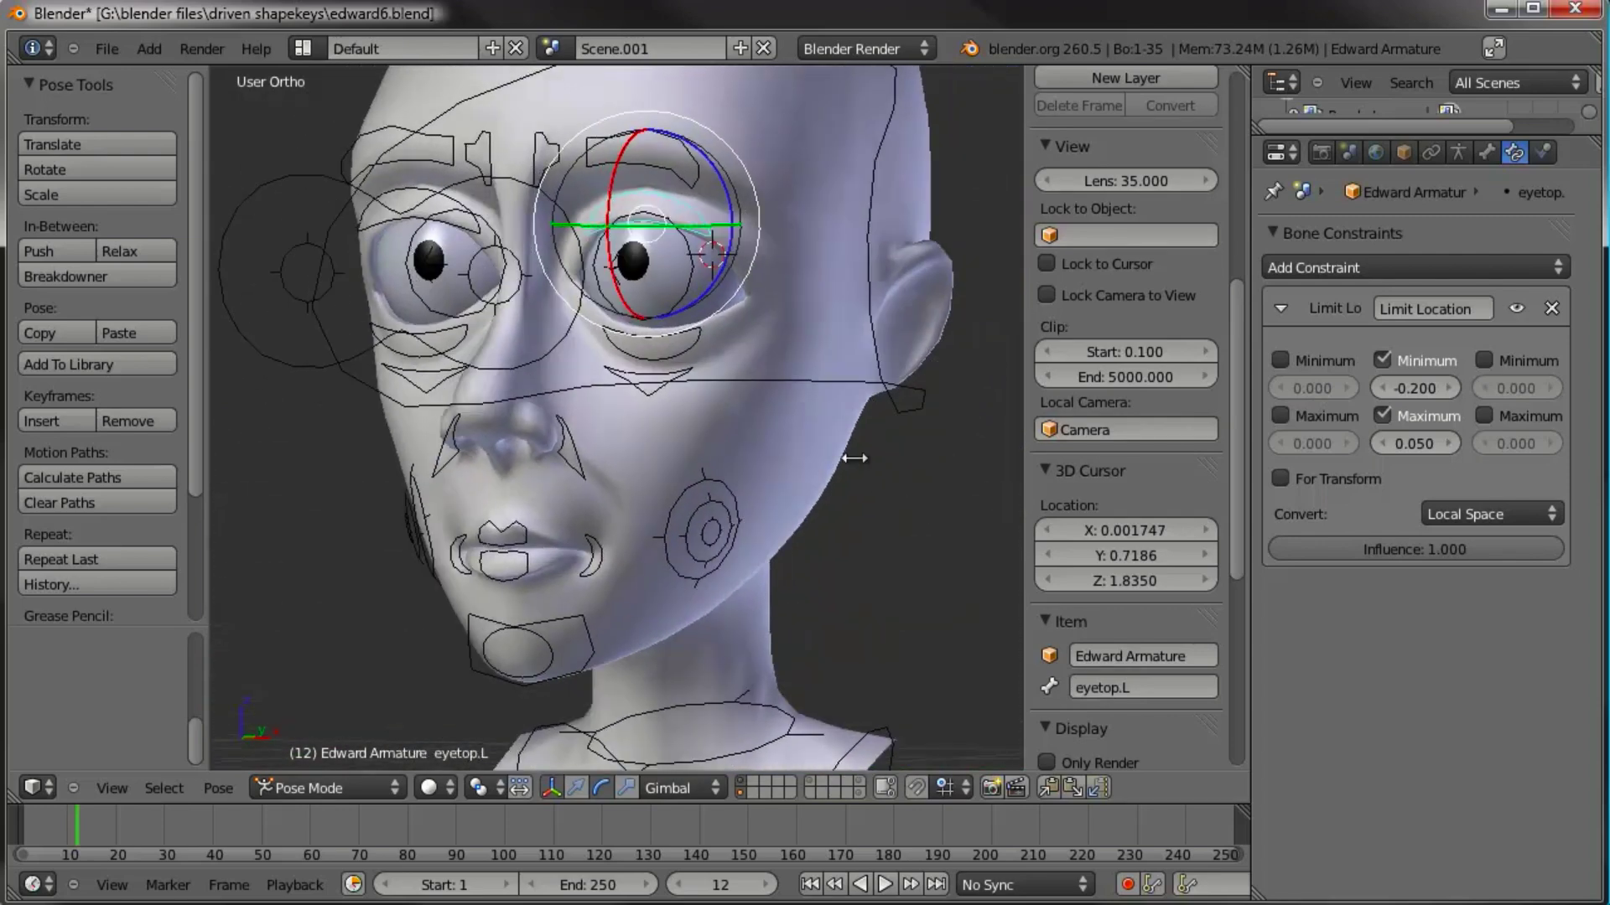
Step: Remove the Limit Location constraints from the left lower eyelid and left squint controls
{"action": "right_click", "coordinate": [694, 343]}
{"action": "left_click", "coordinate": [1550, 308]}
{"action": "right_click", "coordinate": [659, 384]}
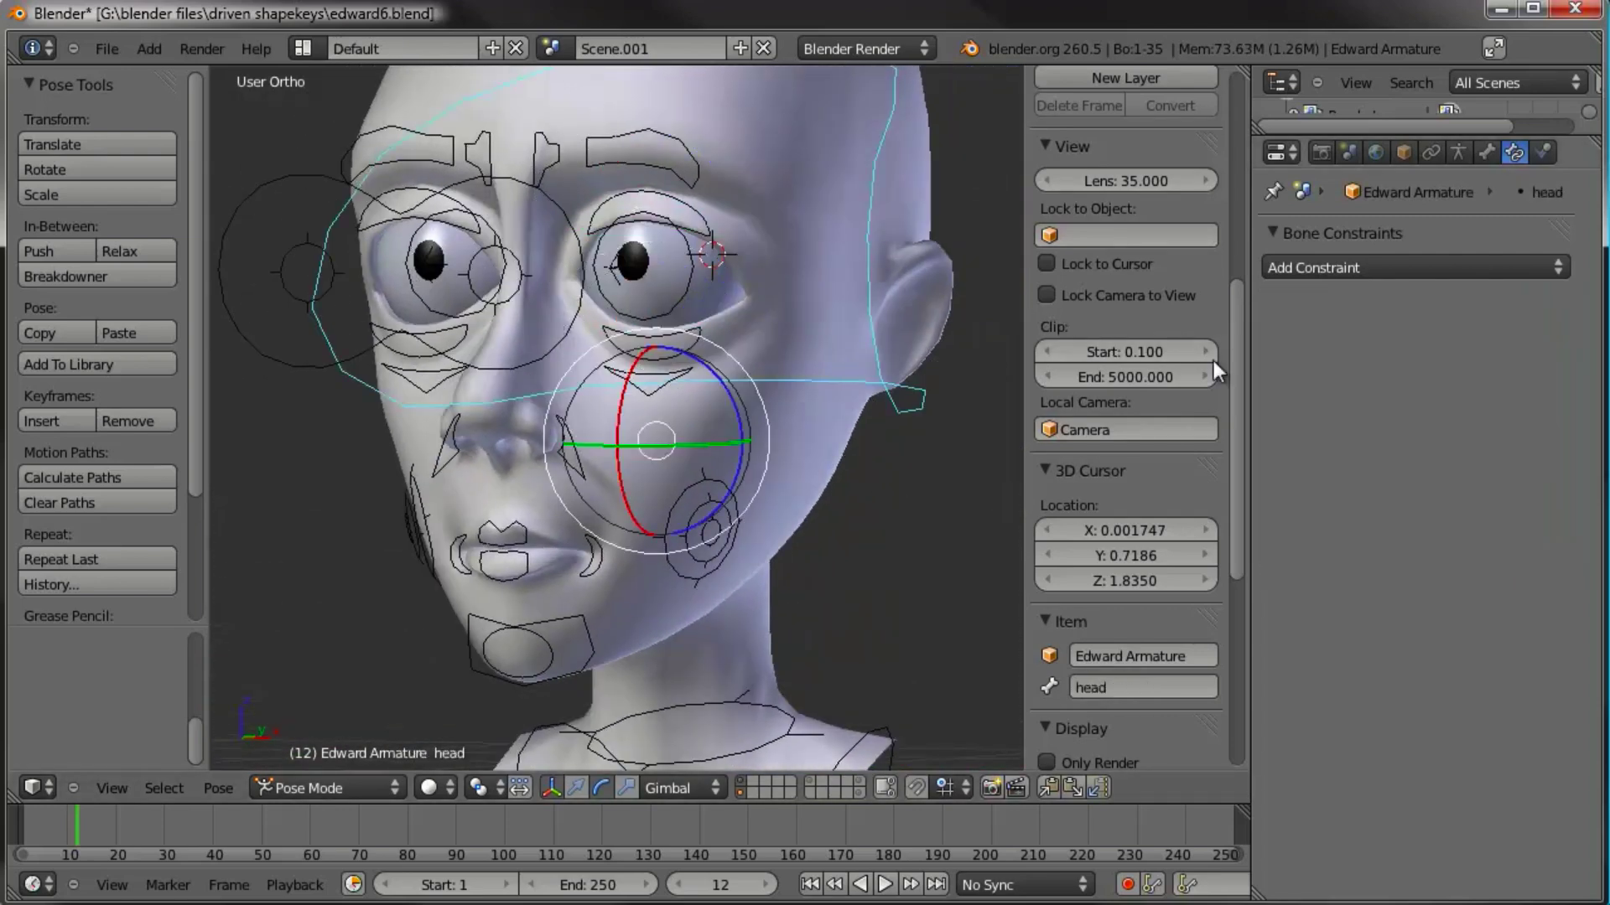
{"action": "right_click", "coordinate": [667, 384]}
{"action": "left_click", "coordinate": [1552, 309]}
Step: Remove the Limit Location constraint from the left cheek control and undo that removal
{"action": "right_click", "coordinate": [728, 499]}
{"action": "left_click", "coordinate": [1550, 308]}
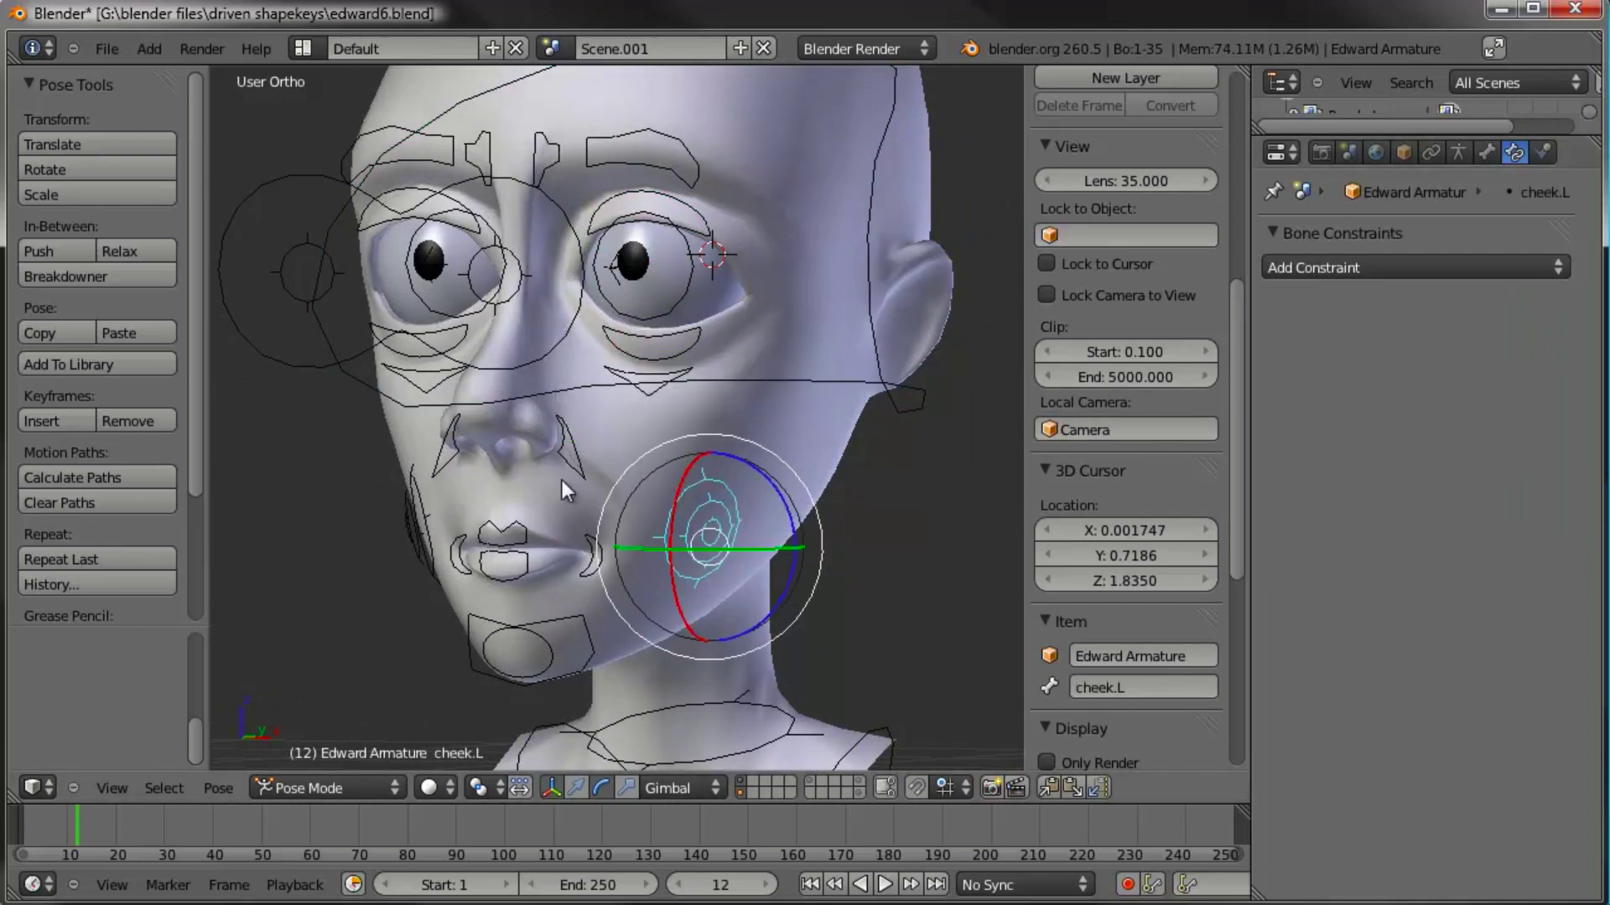
{"action": "middle_click_drag", "start_coordinate": [566, 481], "coordinate": [753, 520]}
{"action": "key", "text": "ctrl+z"}
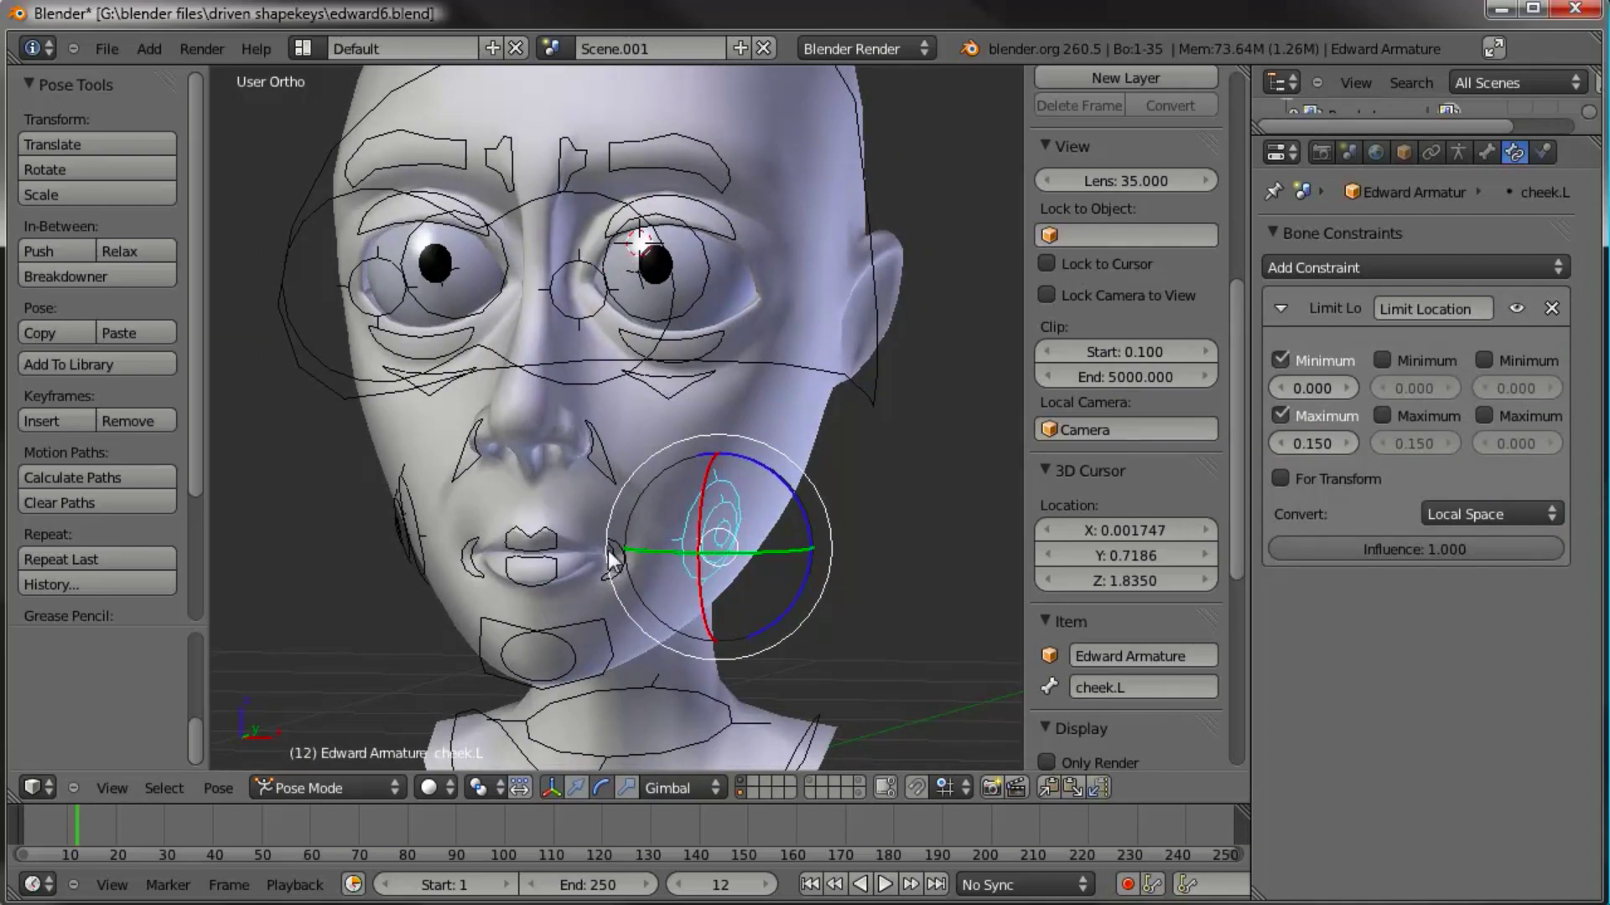
Step: Remove the Limit Location constraints from both mouth corner controls and the chin control
{"action": "right_click", "coordinate": [607, 555]}
{"action": "left_click", "coordinate": [1552, 308]}
{"action": "right_click", "coordinate": [474, 560]}
{"action": "left_click", "coordinate": [1551, 309]}
{"action": "middle_click_drag", "start_coordinate": [663, 478], "coordinate": [470, 384]}
{"action": "right_click", "coordinate": [600, 617]}
{"action": "left_click", "coordinate": [1551, 308]}
Step: Remove the Limit Location constraints from the right lower eyelid, right squint and right upper eyelid controls
{"action": "right_click", "coordinate": [461, 356]}
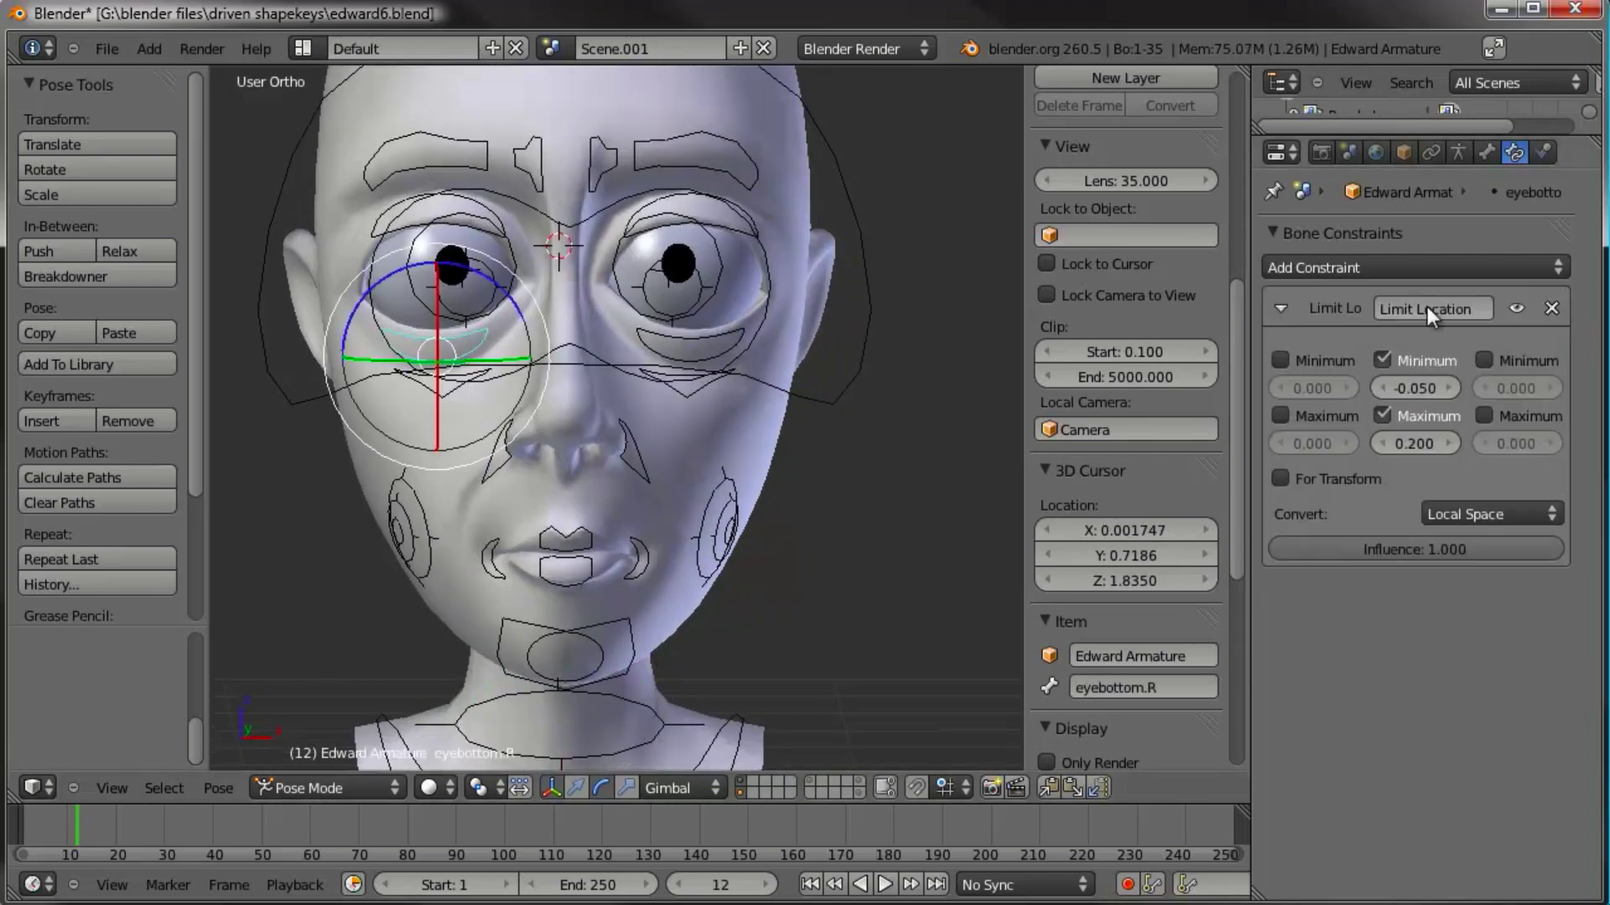
{"action": "left_click", "coordinate": [1551, 308]}
{"action": "right_click", "coordinate": [475, 389]}
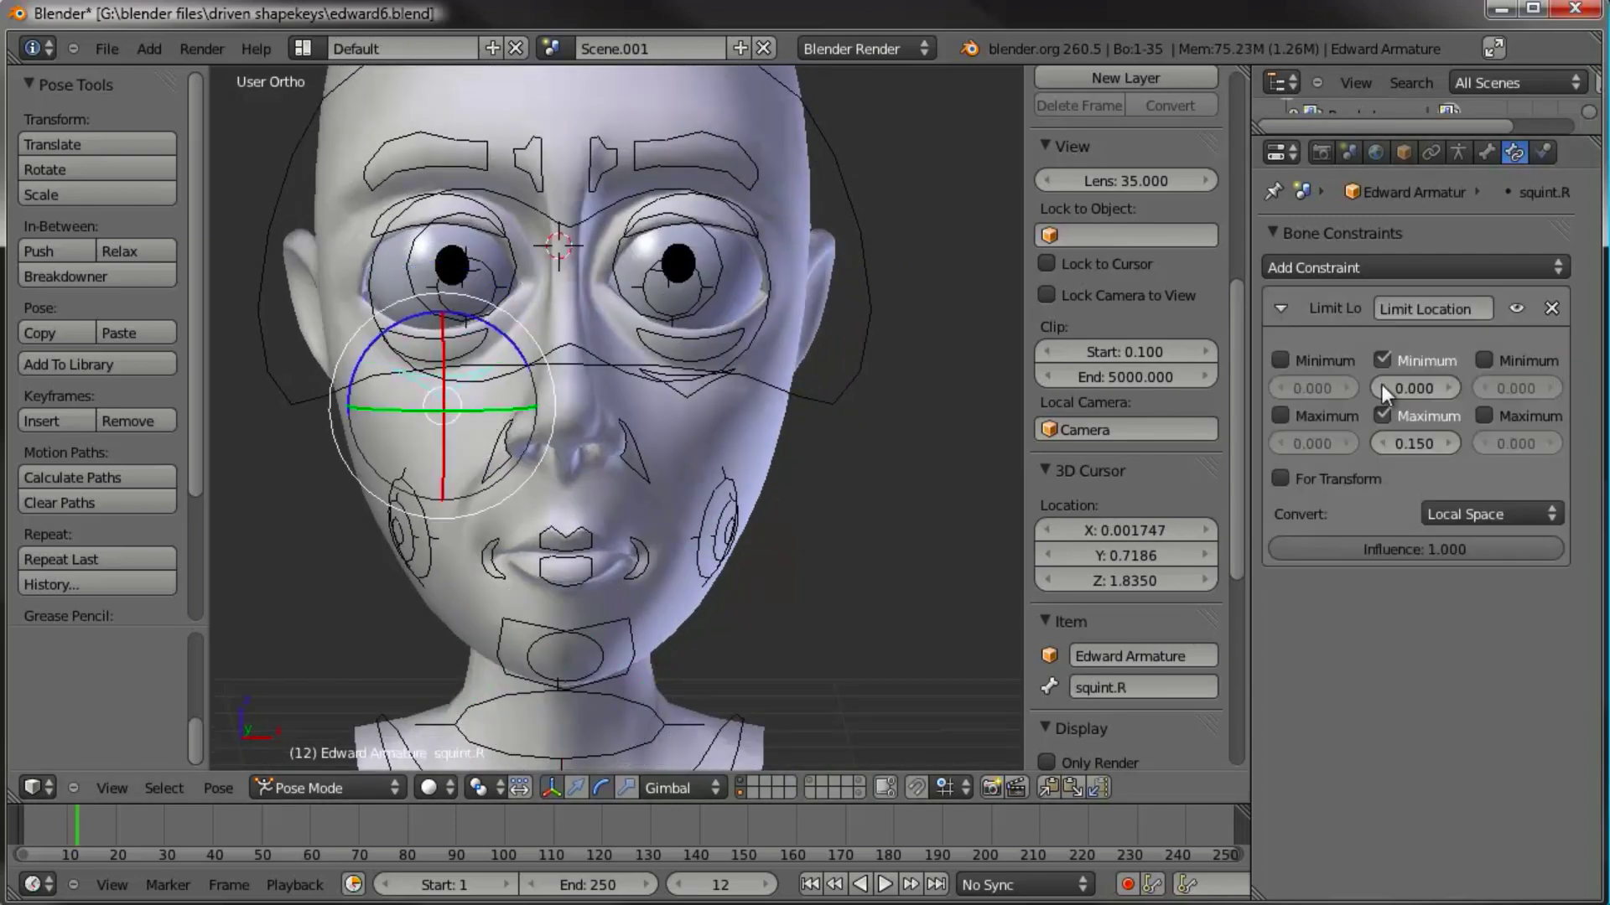
{"action": "left_click", "coordinate": [1554, 307]}
{"action": "right_click", "coordinate": [471, 223]}
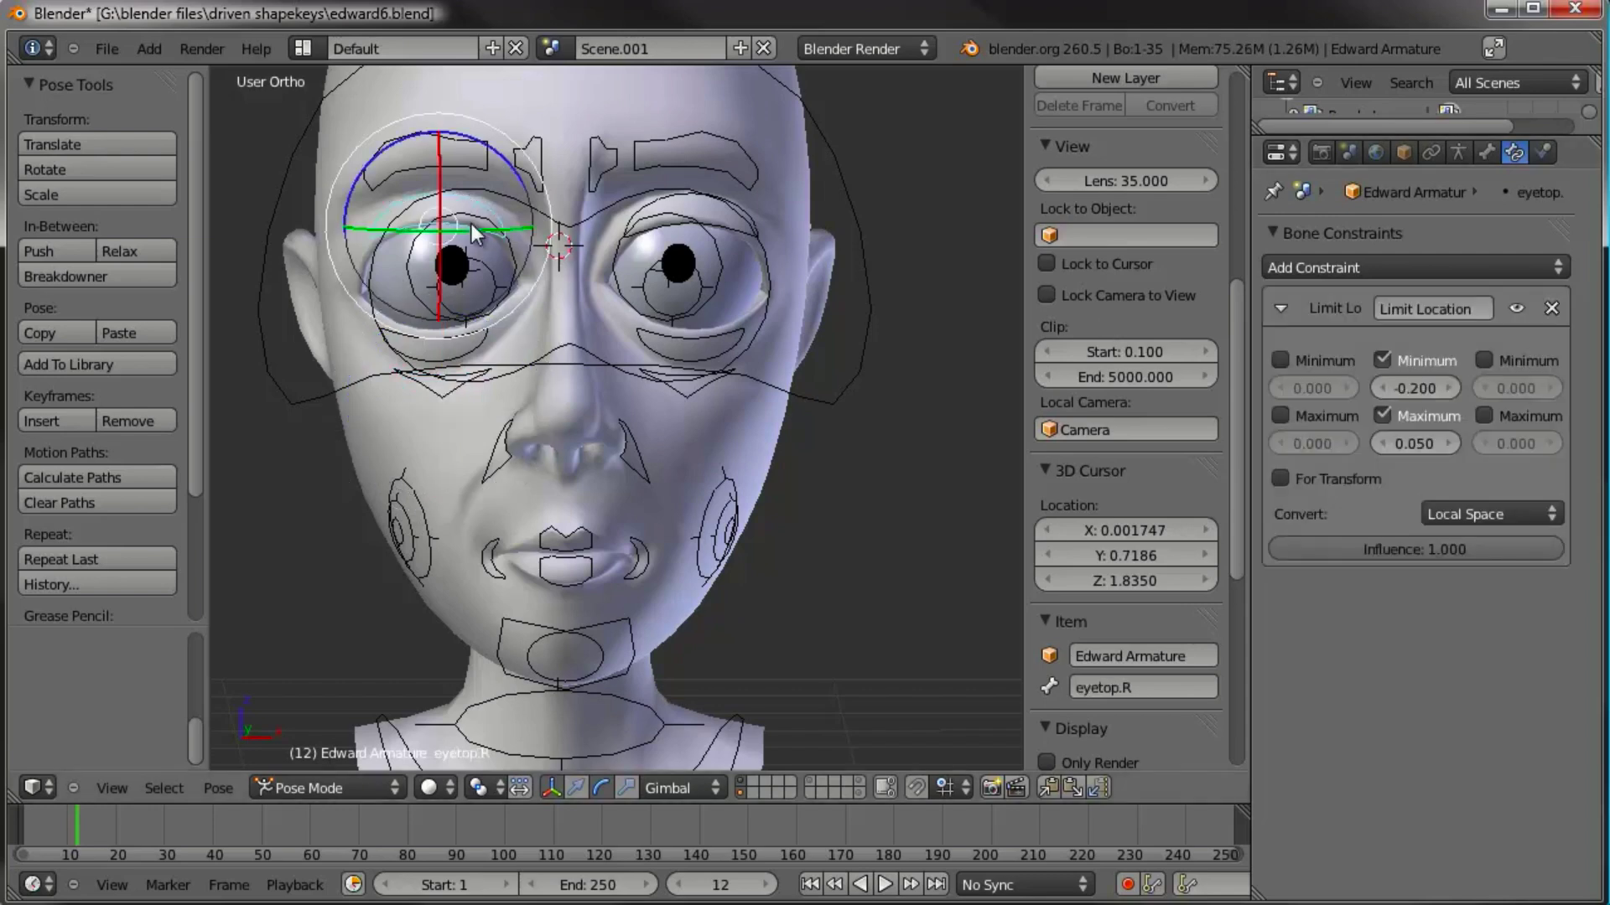
{"action": "left_click", "coordinate": [1561, 308]}
Step: Remove the Limit Location constraints from the inner and outer eyebrow controls on both sides
{"action": "middle_click_drag", "start_coordinate": [879, 275], "coordinate": [641, 174]}
{"action": "right_click", "coordinate": [640, 175]}
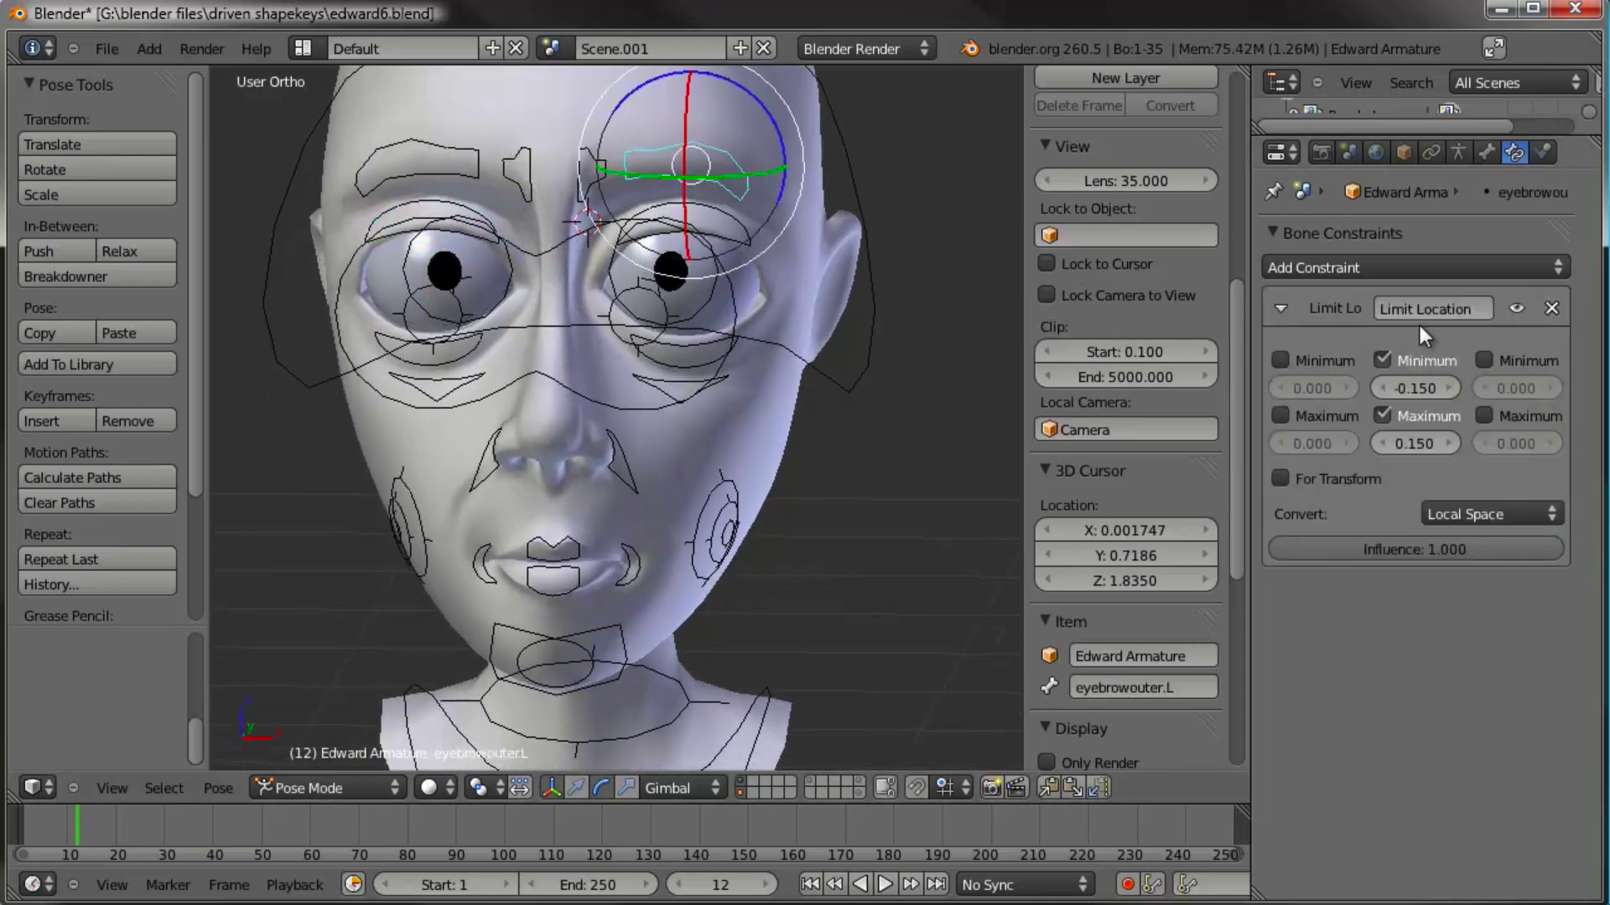
{"action": "left_click", "coordinate": [1551, 308]}
{"action": "right_click", "coordinate": [592, 183]}
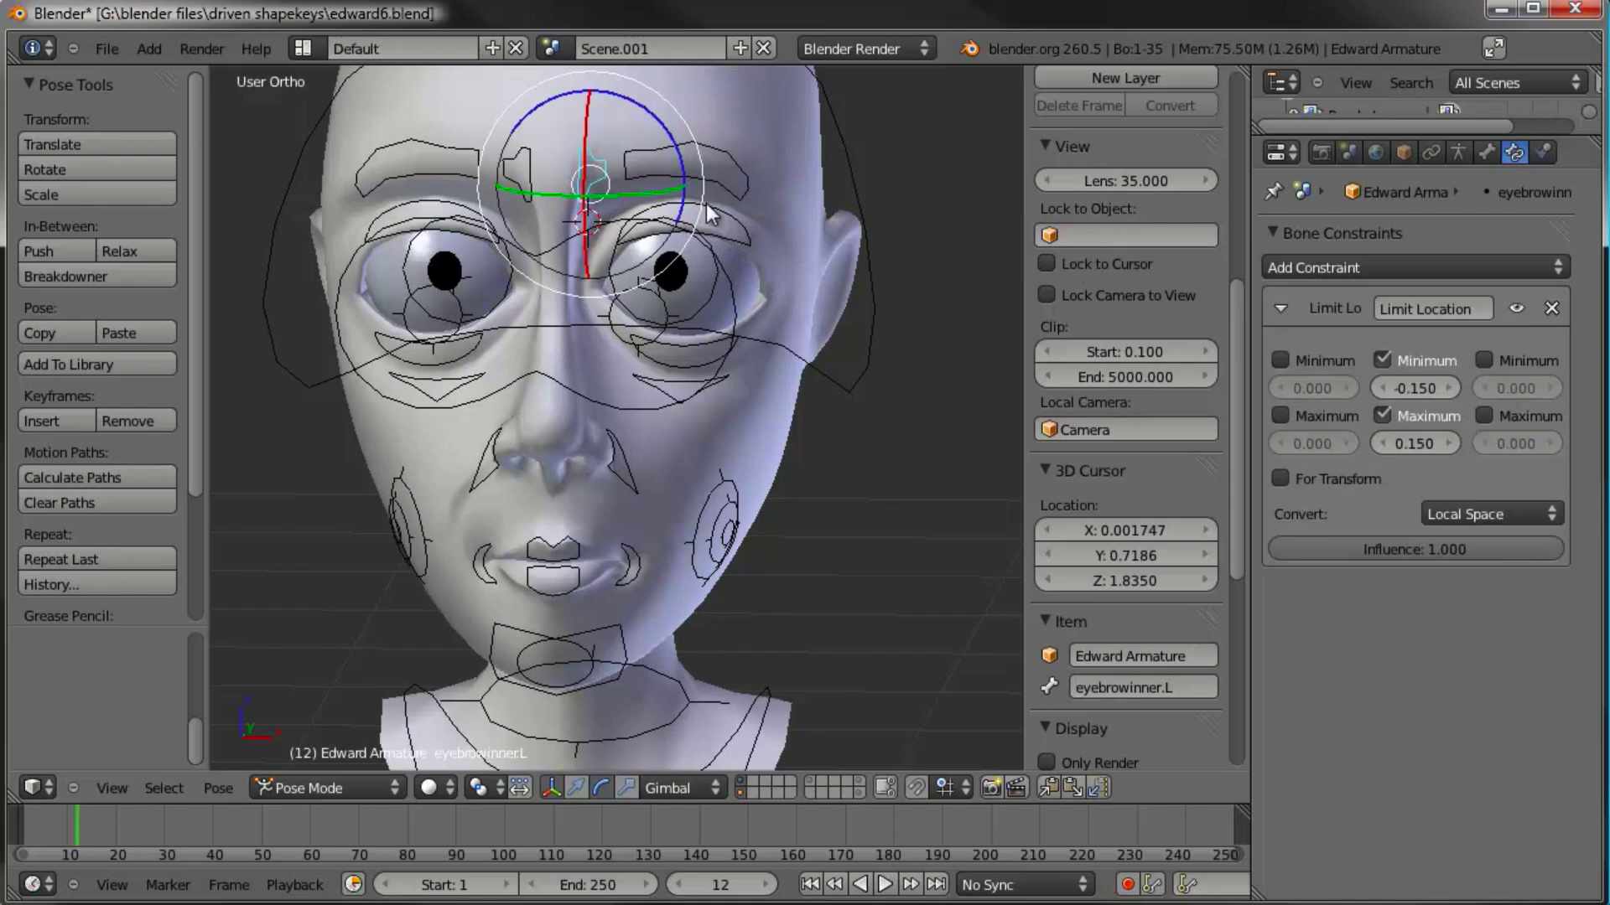
{"action": "left_click", "coordinate": [1551, 308]}
{"action": "right_click", "coordinate": [520, 176]}
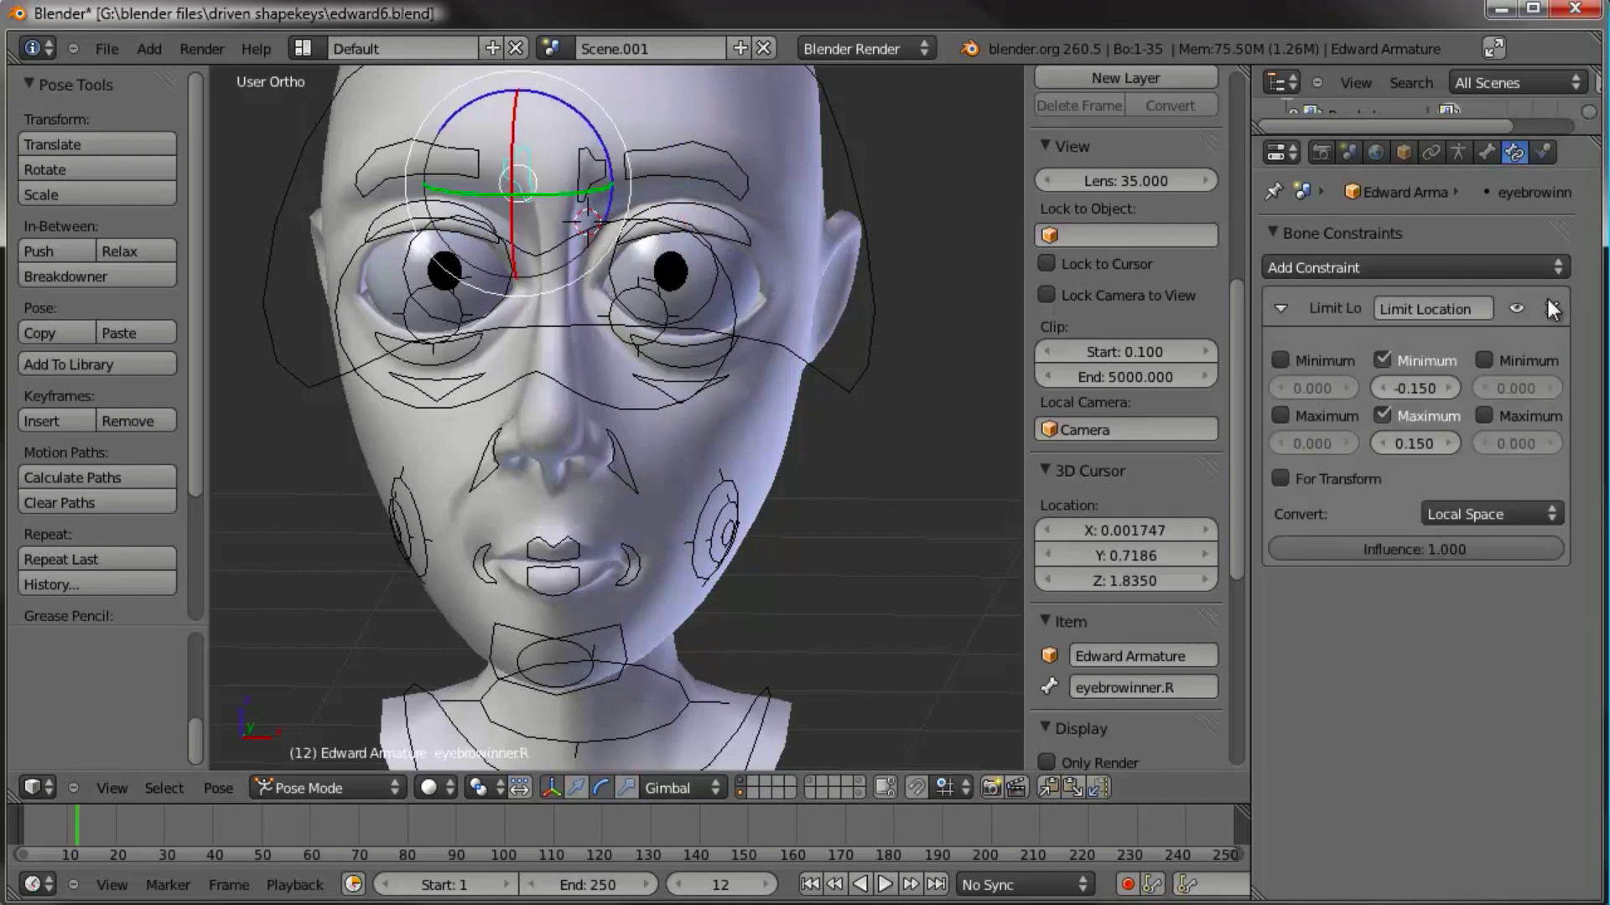
{"action": "left_click", "coordinate": [1551, 308]}
{"action": "right_click", "coordinate": [469, 176]}
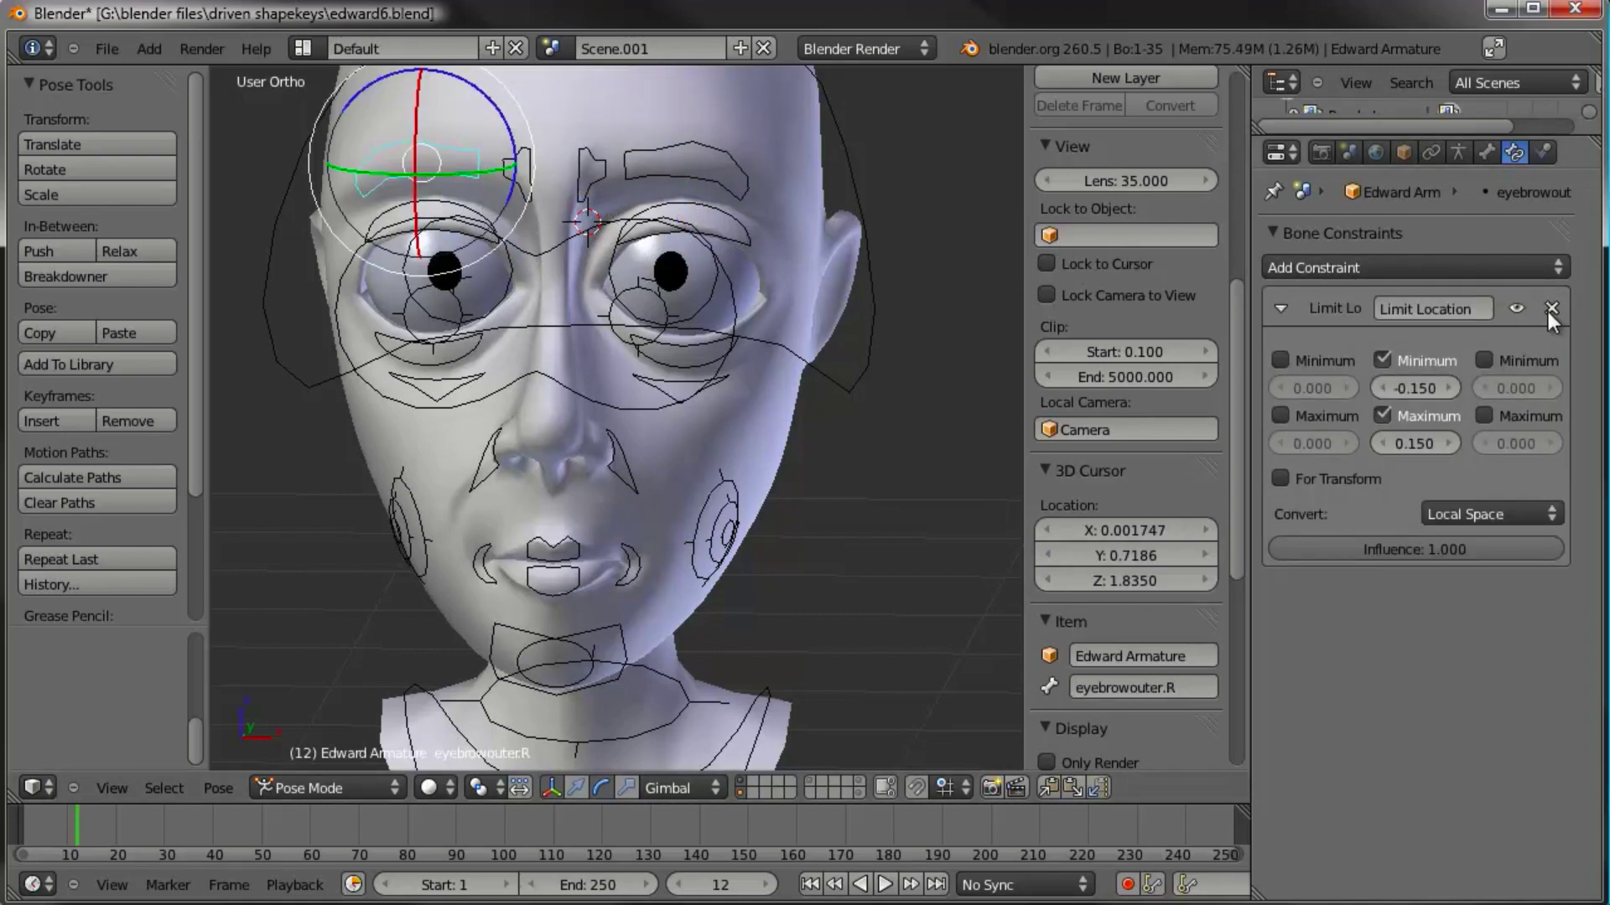
{"action": "left_click", "coordinate": [1551, 309]}
Step: Try moving the right outer eyebrow control without its location limit
{"action": "key", "text": "g"}
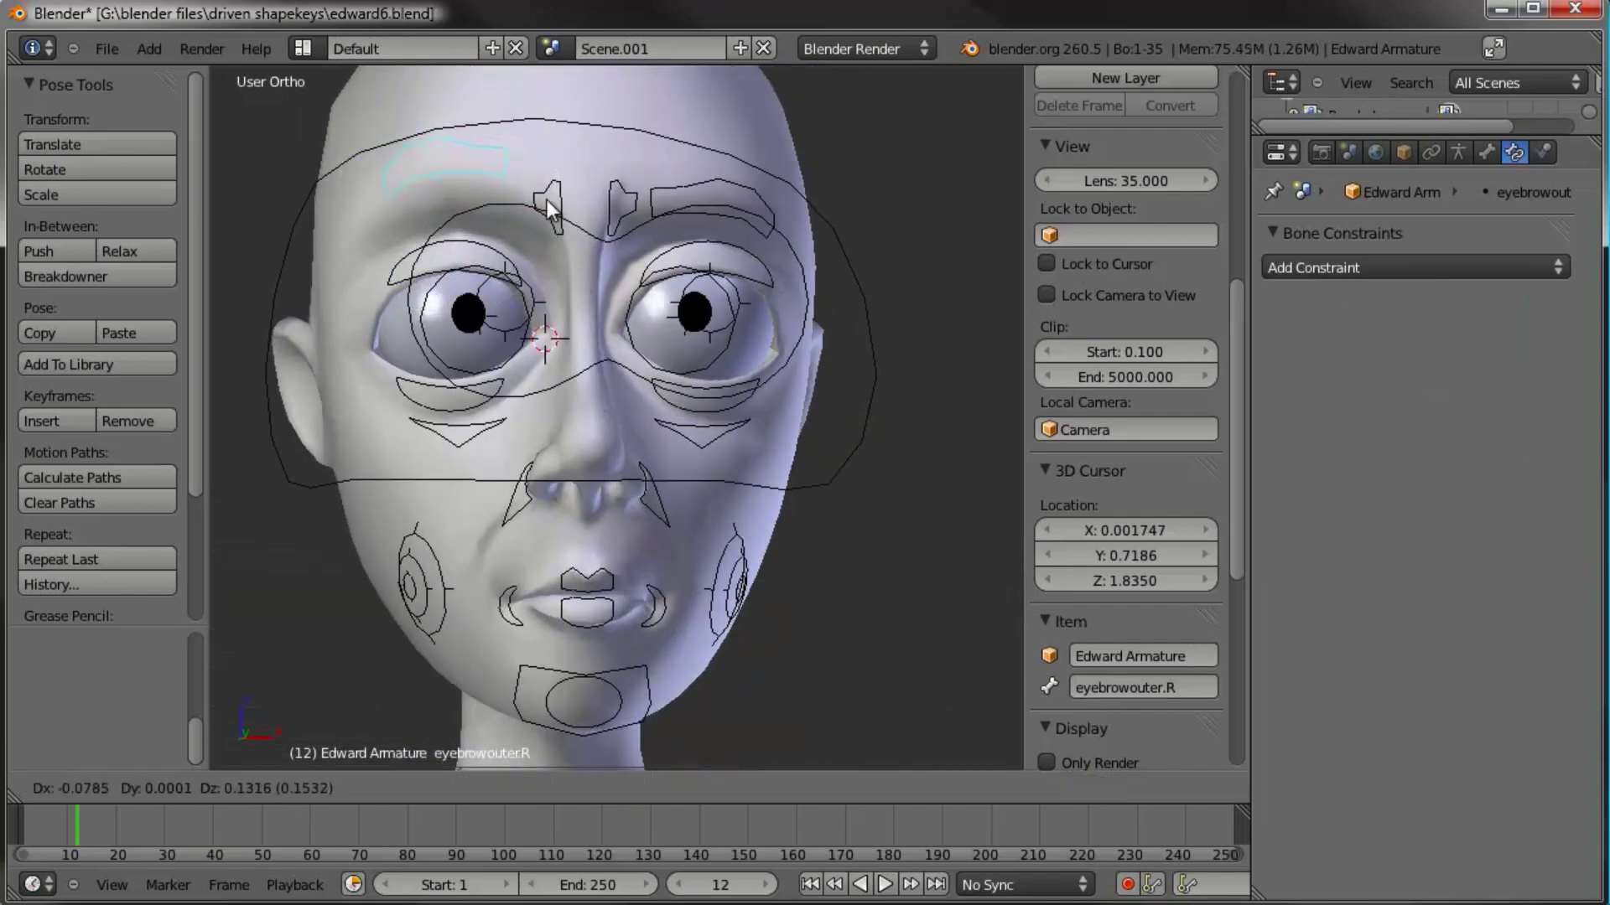
{"action": "right_click", "coordinate": [555, 243]}
{"action": "middle_click_drag", "start_coordinate": [563, 269], "coordinate": [591, 295]}
{"action": "key", "text": "g"}
{"action": "left_click", "coordinate": [575, 340]}
{"action": "key", "text": "g"}
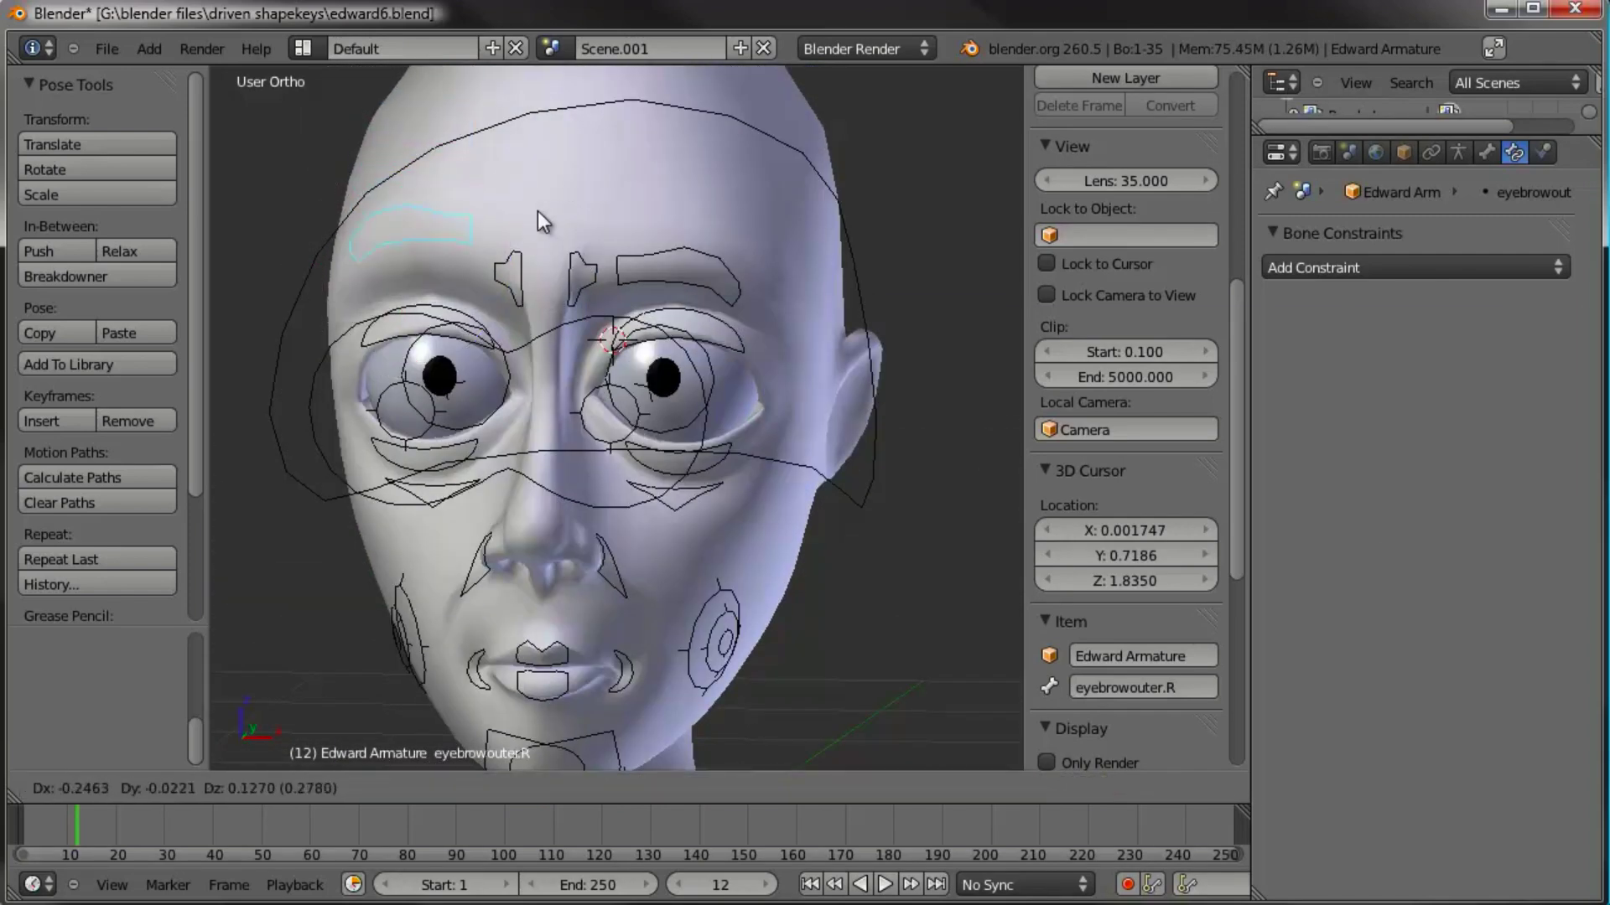
{"action": "right_click", "coordinate": [538, 215]}
Step: Try moving both inner eyebrow controls and the left outer eyebrow control
{"action": "right_click", "coordinate": [514, 277]}
{"action": "key", "text": "g"}
{"action": "right_click", "coordinate": [541, 193]}
{"action": "right_click", "coordinate": [572, 266]}
{"action": "key", "text": "g"}
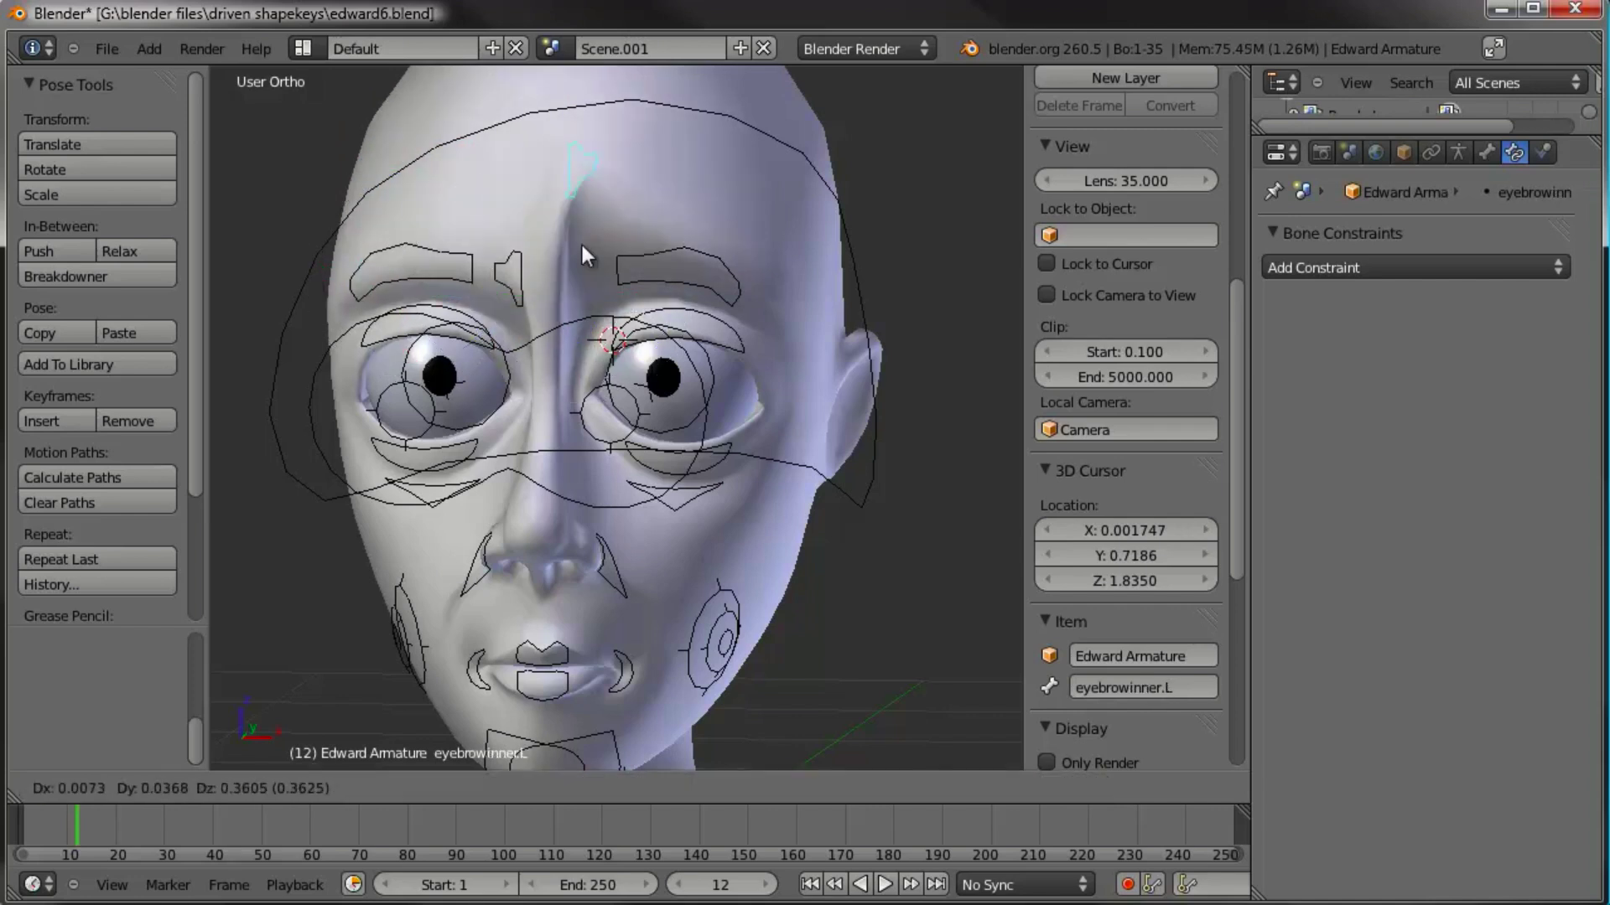
{"action": "right_click", "coordinate": [563, 227]}
{"action": "right_click", "coordinate": [671, 276]}
{"action": "key", "text": "g"}
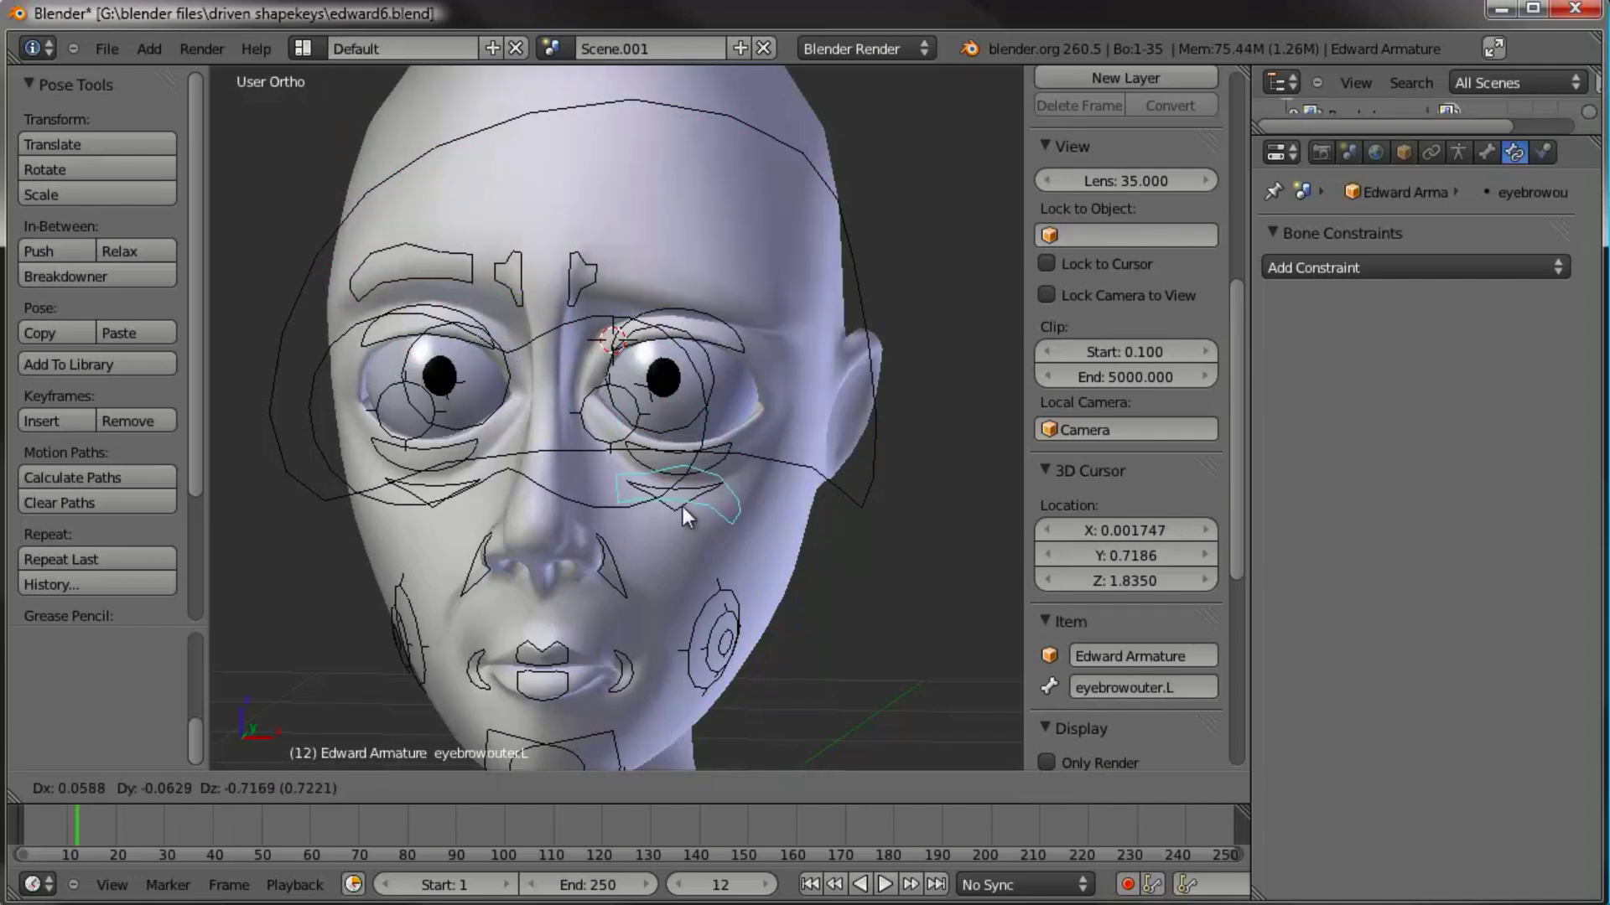
{"action": "right_click", "coordinate": [671, 229]}
Step: Open the armature data settings and frame the face in a three-quarter view
{"action": "middle_click_drag", "start_coordinate": [577, 409], "coordinate": [615, 411]}
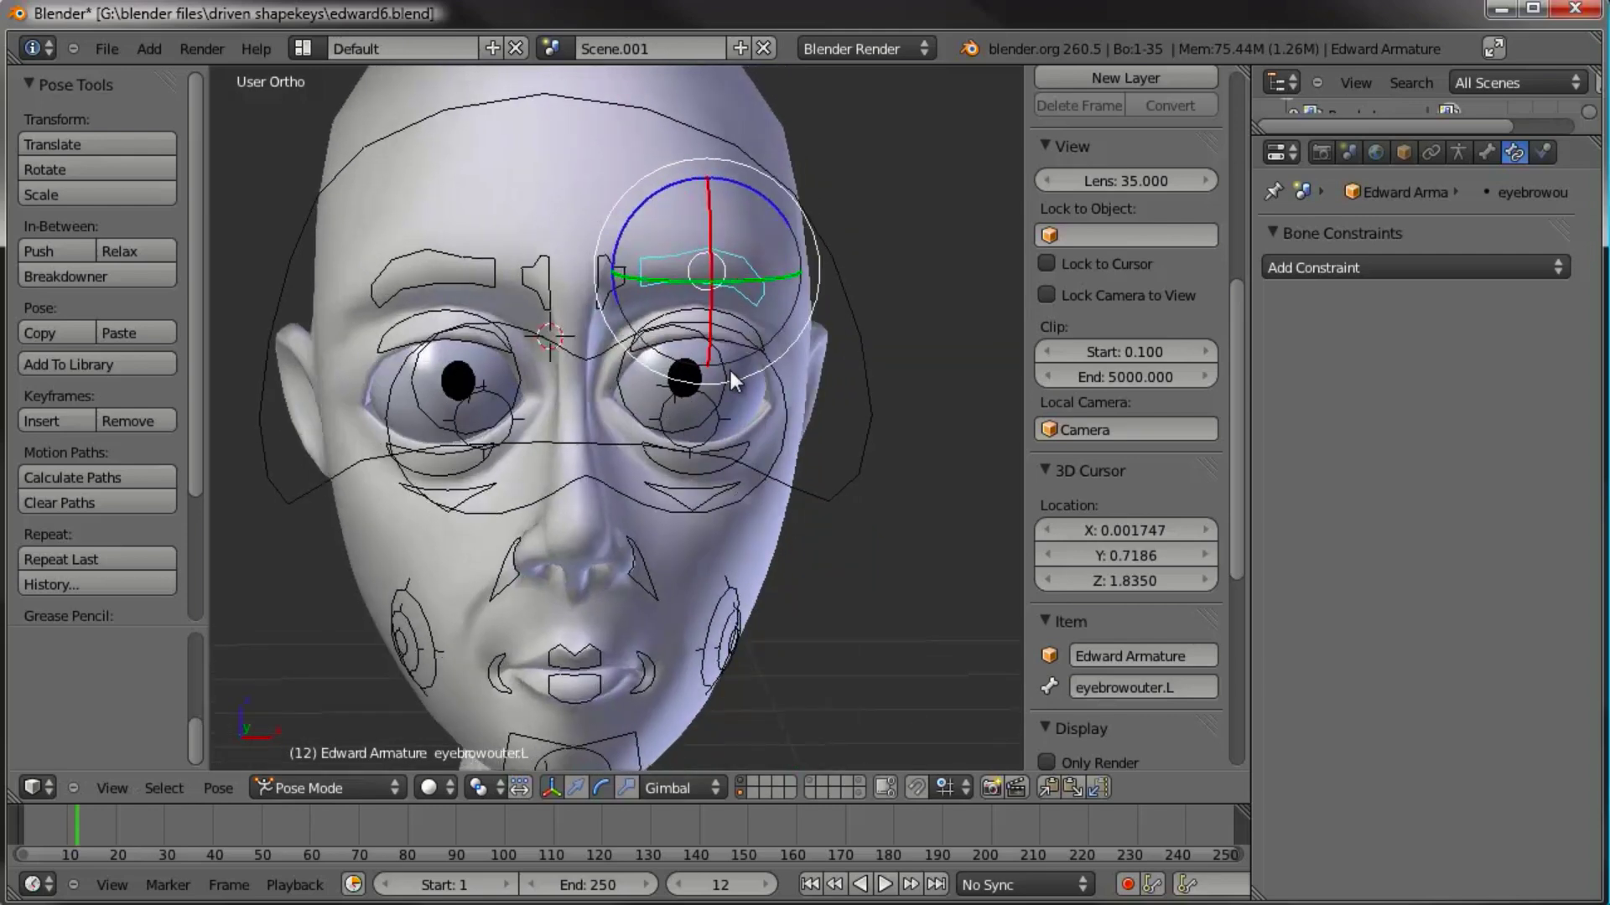
{"action": "middle_click_drag", "start_coordinate": [731, 366], "coordinate": [624, 366]}
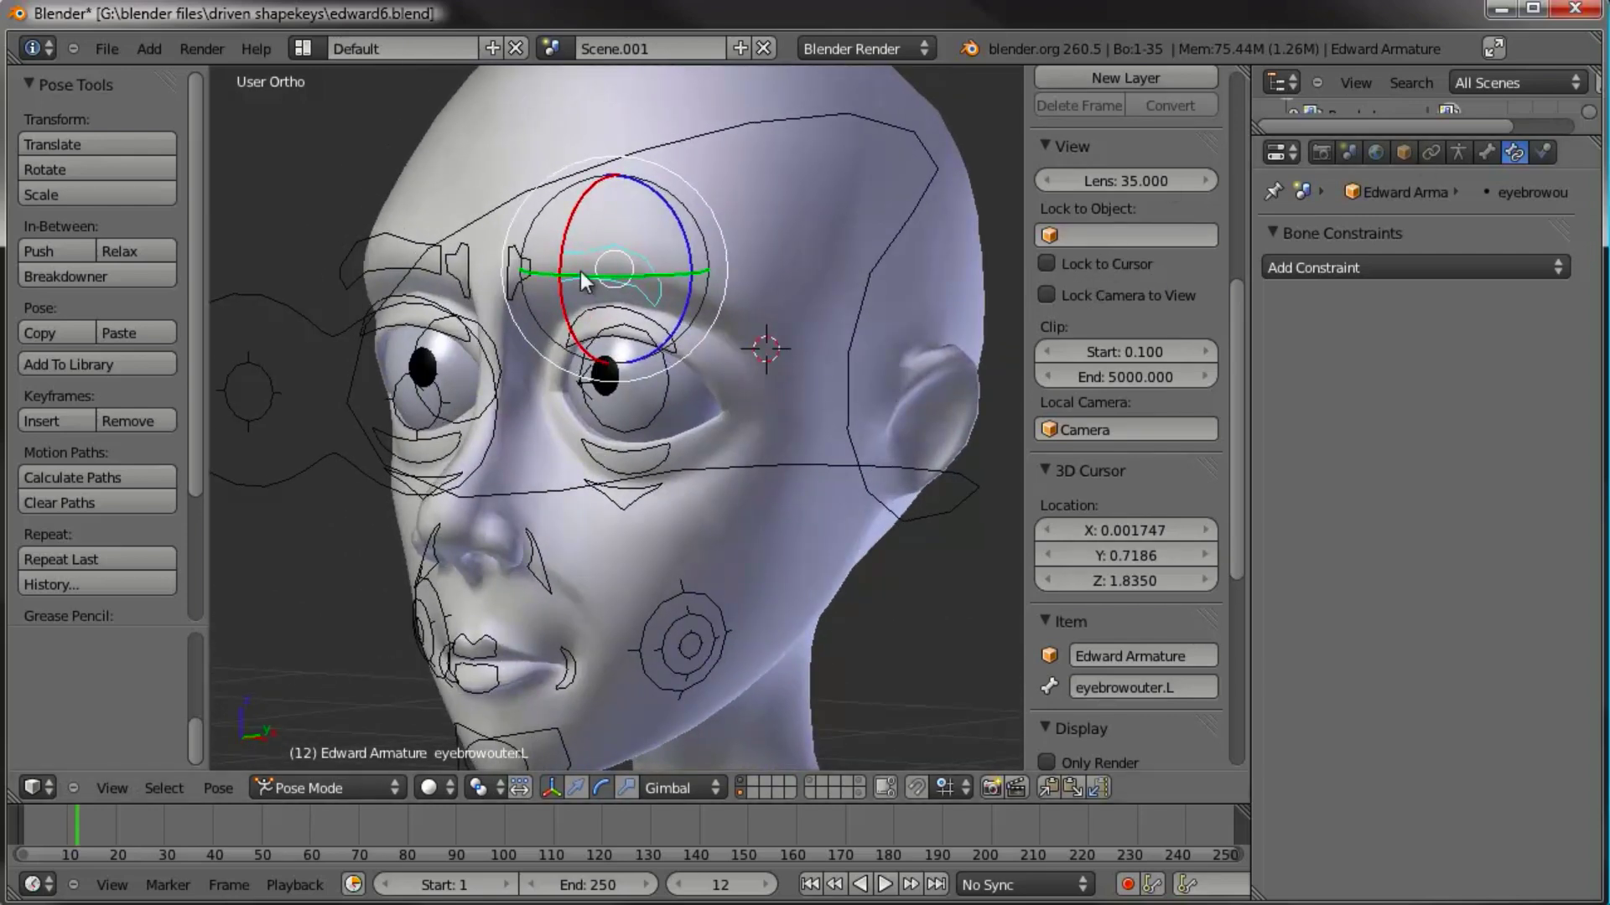
{"action": "left_click", "coordinate": [1458, 151]}
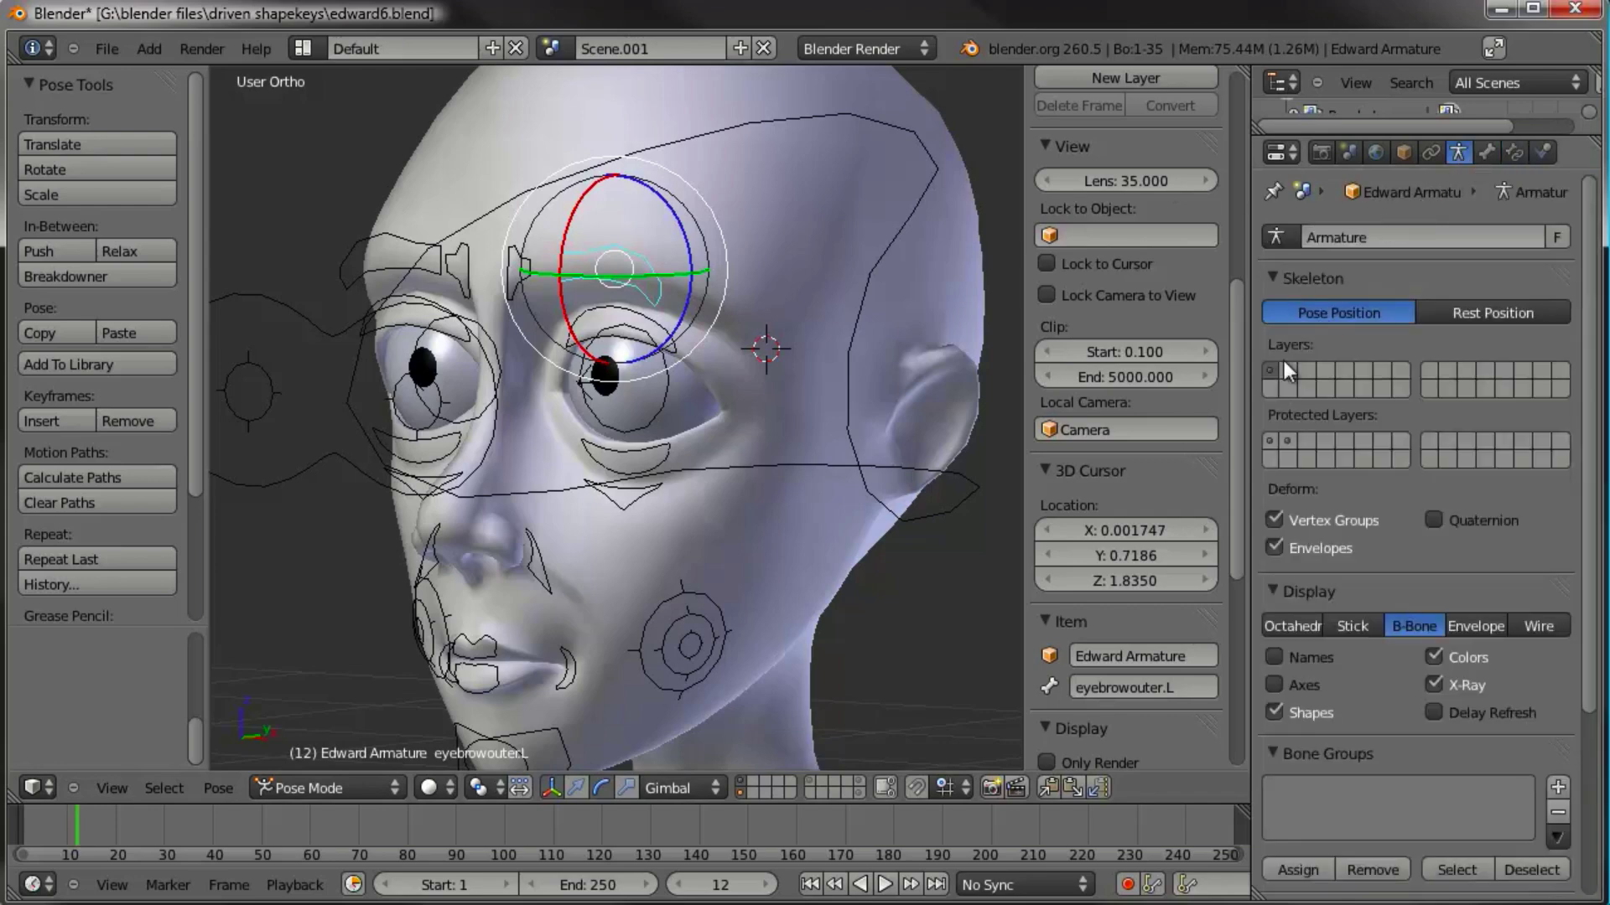
{"action": "middle_click_drag", "start_coordinate": [564, 450], "coordinate": [615, 378], "text": "shift"}
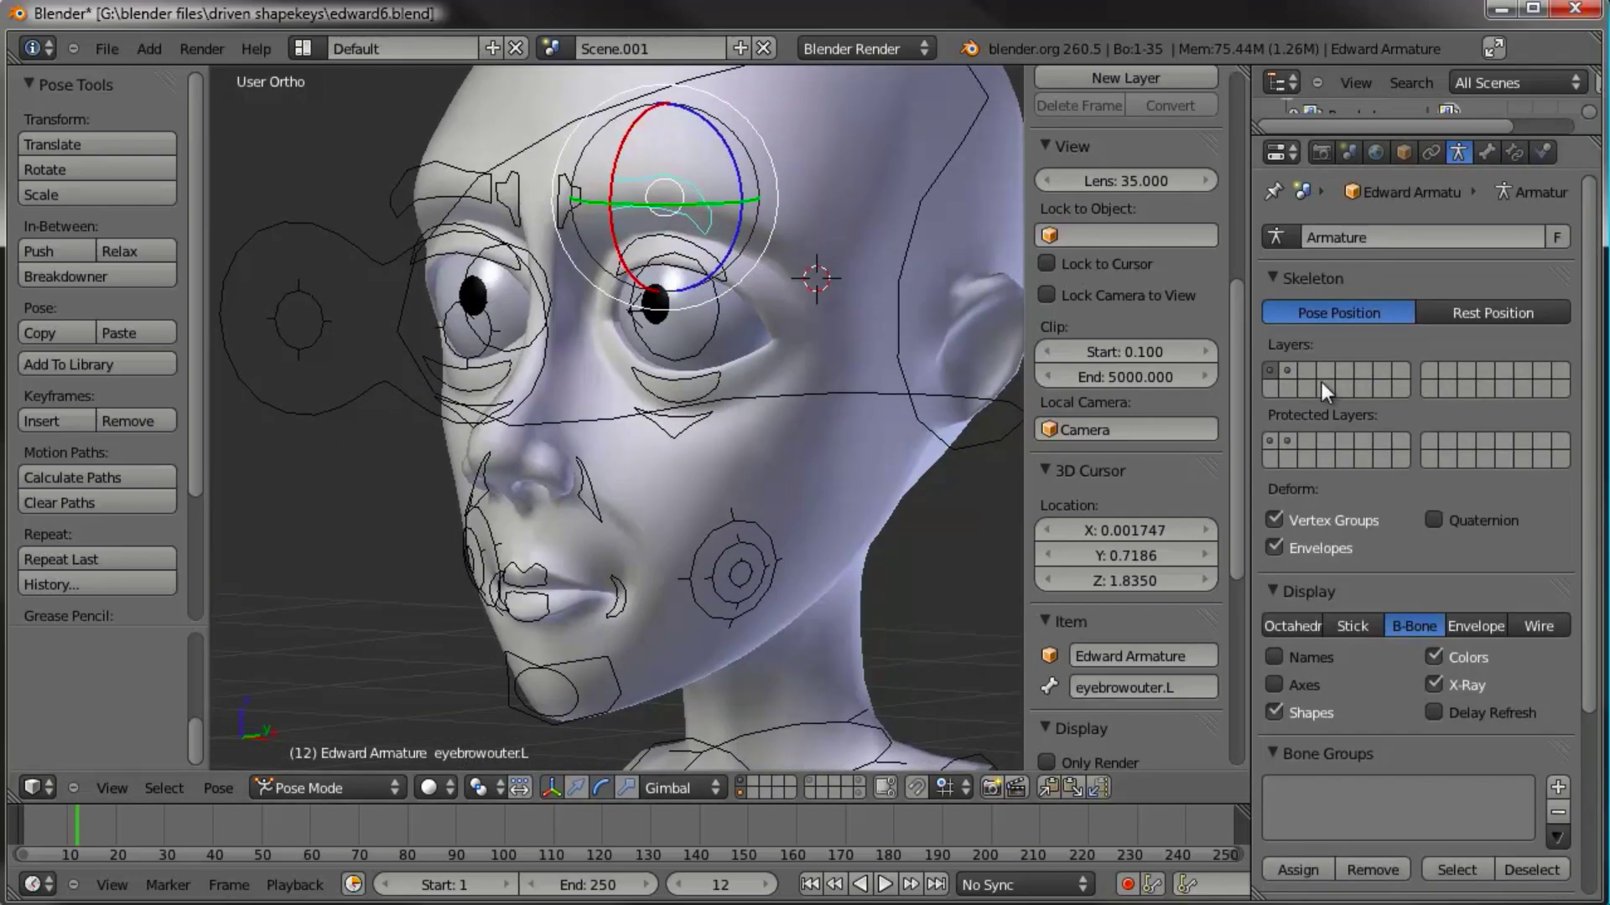
Step: Show only the armature's second bone layer and select the left brow deform bone in the front view
{"action": "left_click", "coordinate": [1289, 370]}
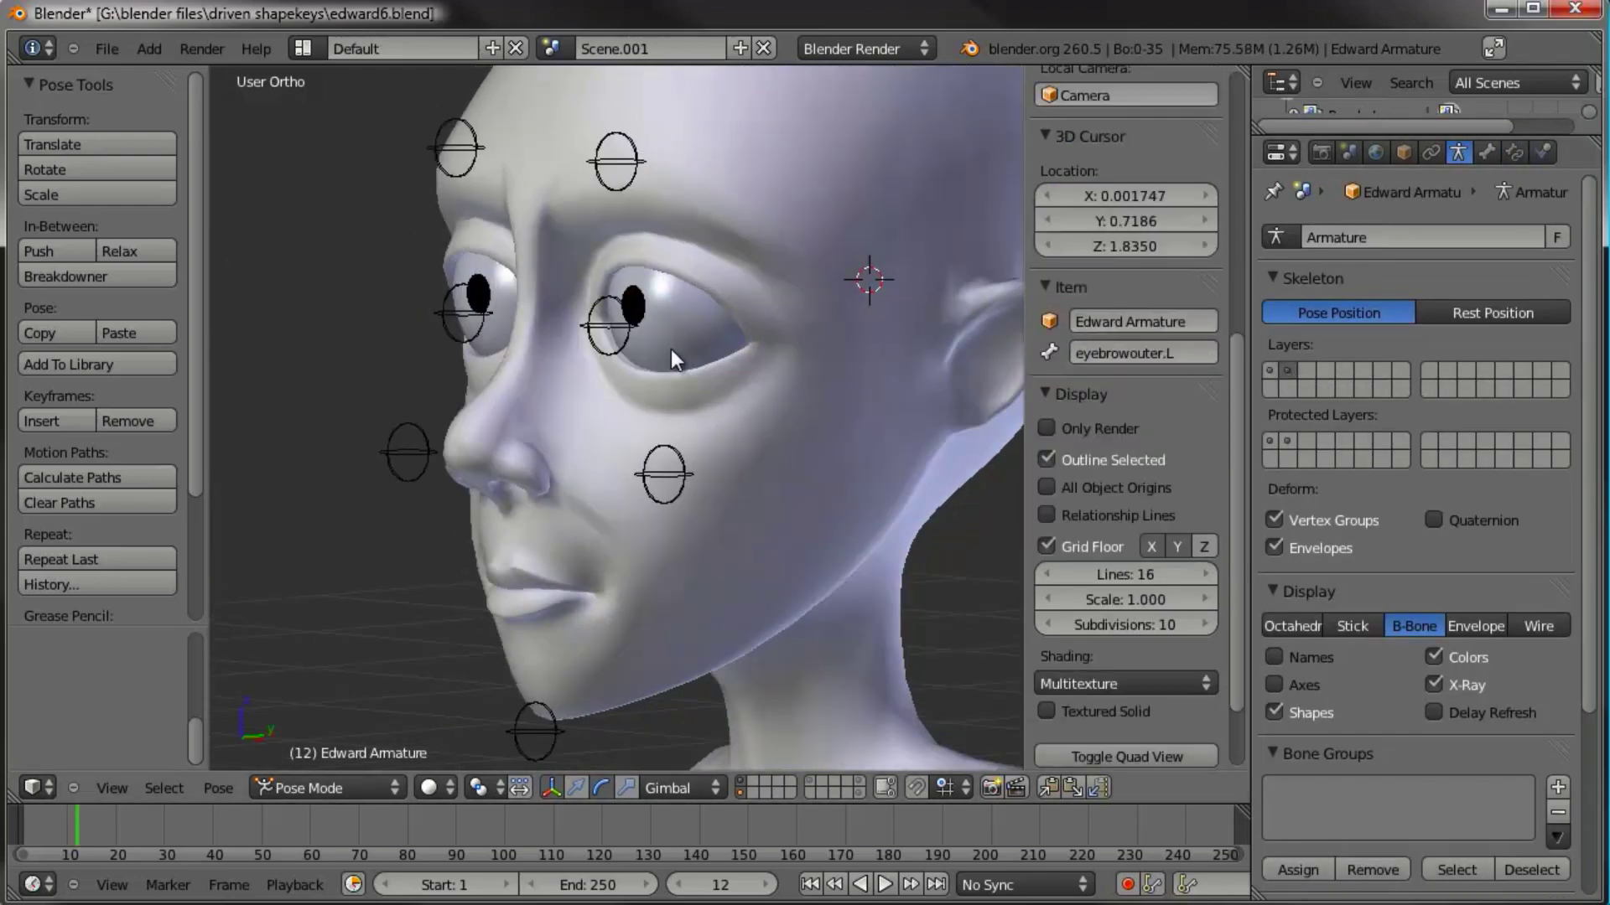
{"action": "key", "text": "KP_3"}
{"action": "middle_click_drag", "start_coordinate": [555, 274], "coordinate": [558, 326], "text": "shift"}
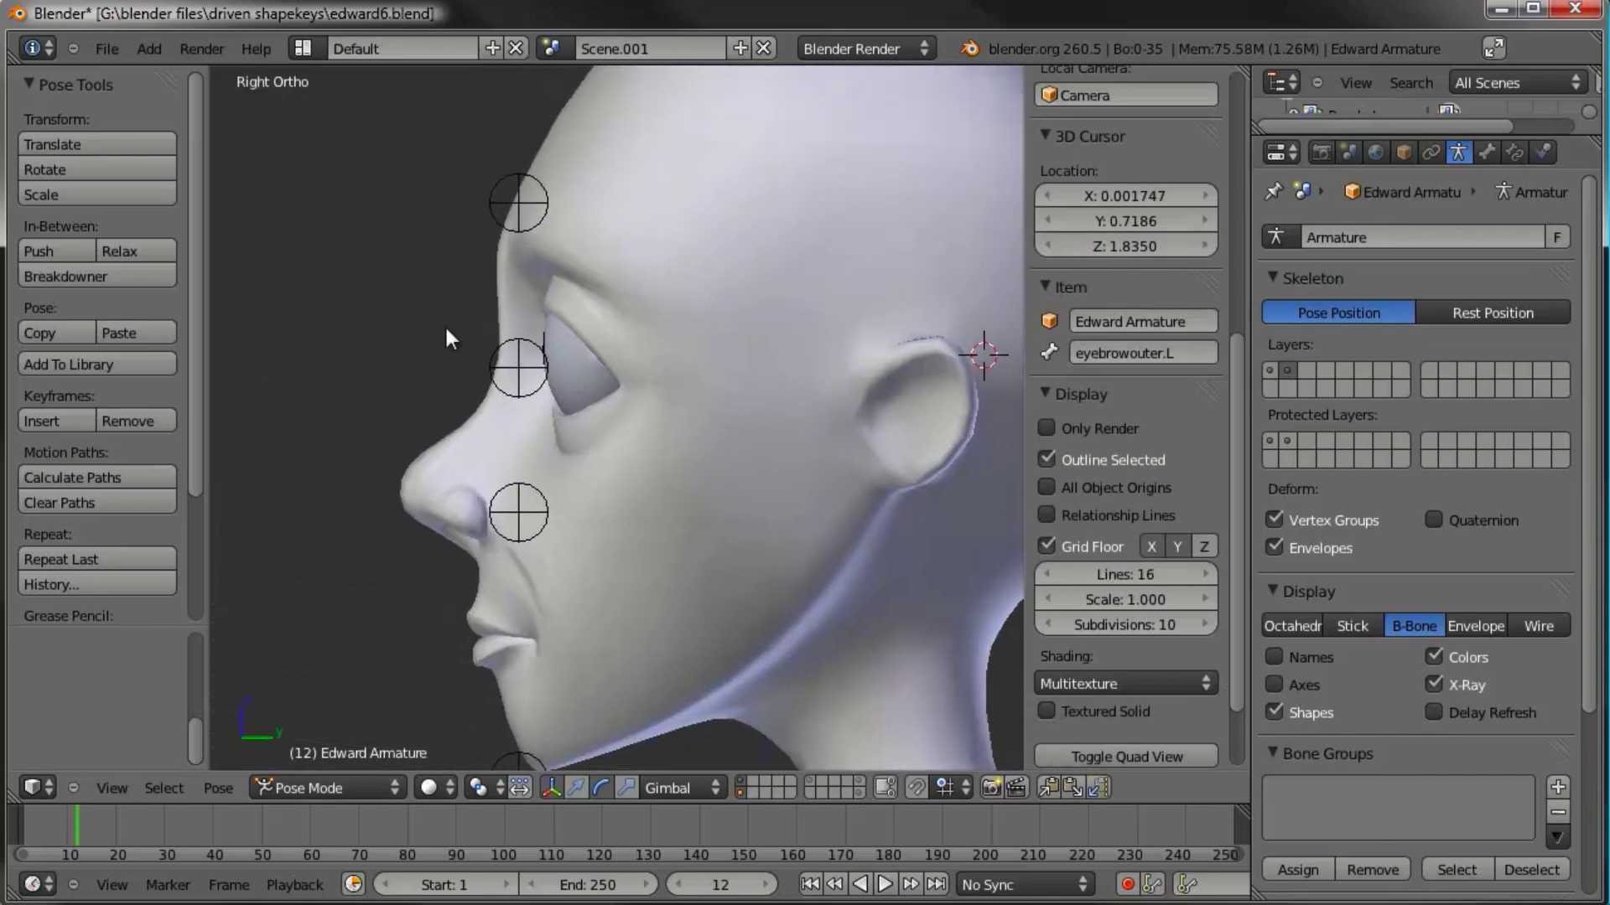
{"action": "middle_click_drag", "start_coordinate": [349, 318], "coordinate": [484, 344]}
{"action": "key", "text": "KP_1"}
{"action": "right_click", "coordinate": [753, 258]}
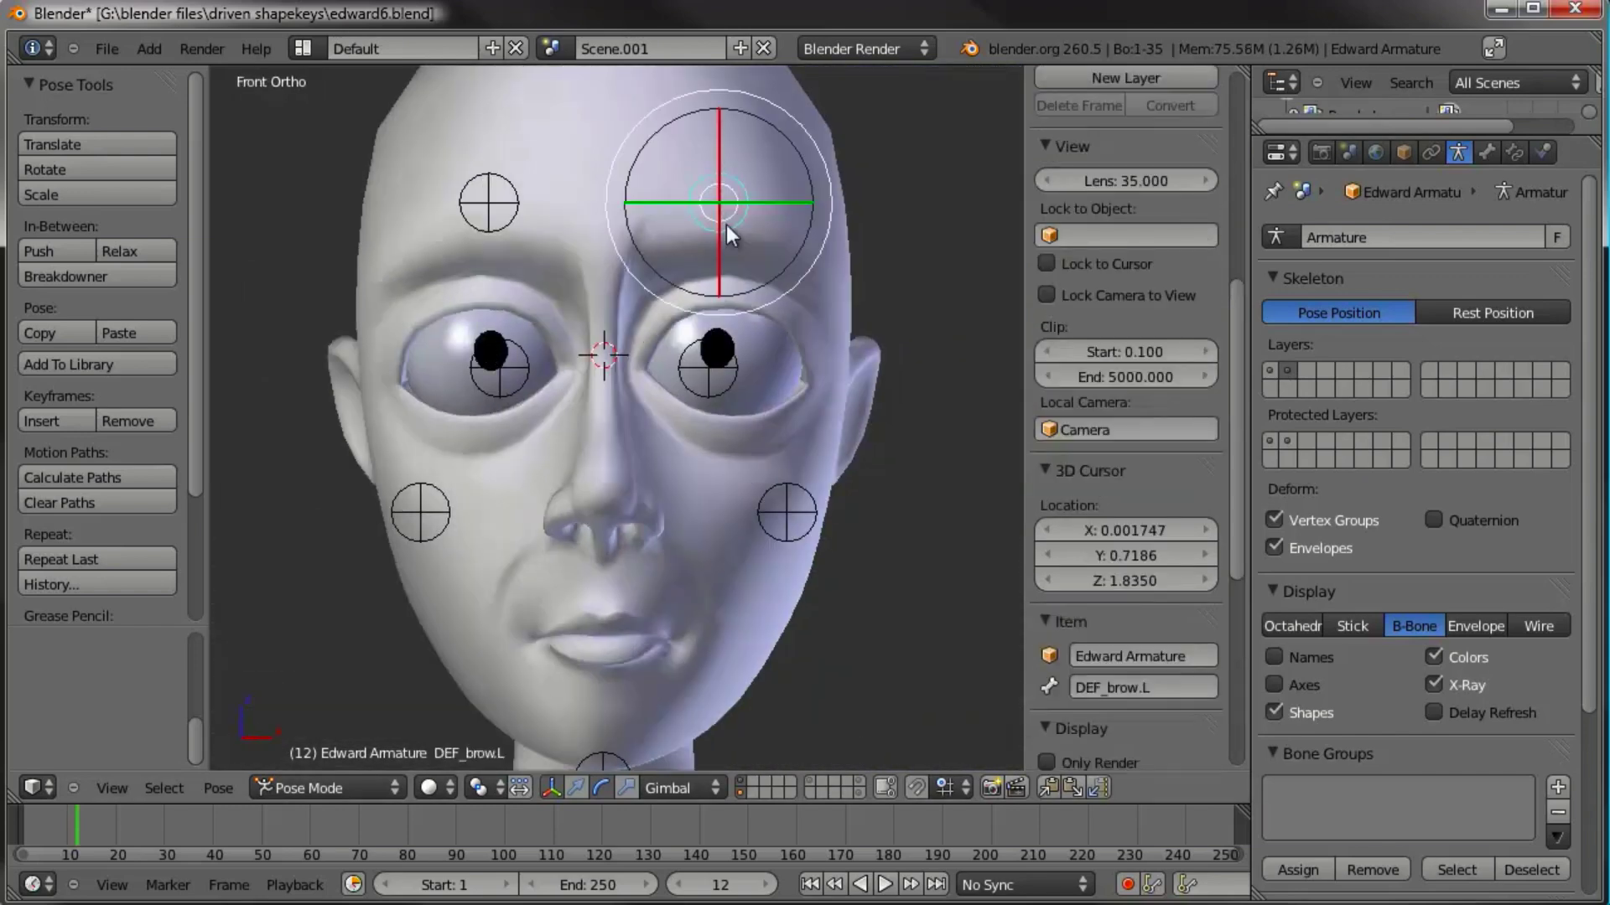
{"action": "middle_click_drag", "start_coordinate": [817, 295], "coordinate": [758, 315], "text": "shift"}
Step: Duplicate the left brow deform bone in Edit Mode and place the copy at the centre of the forehead
{"action": "key", "text": "Tab"}
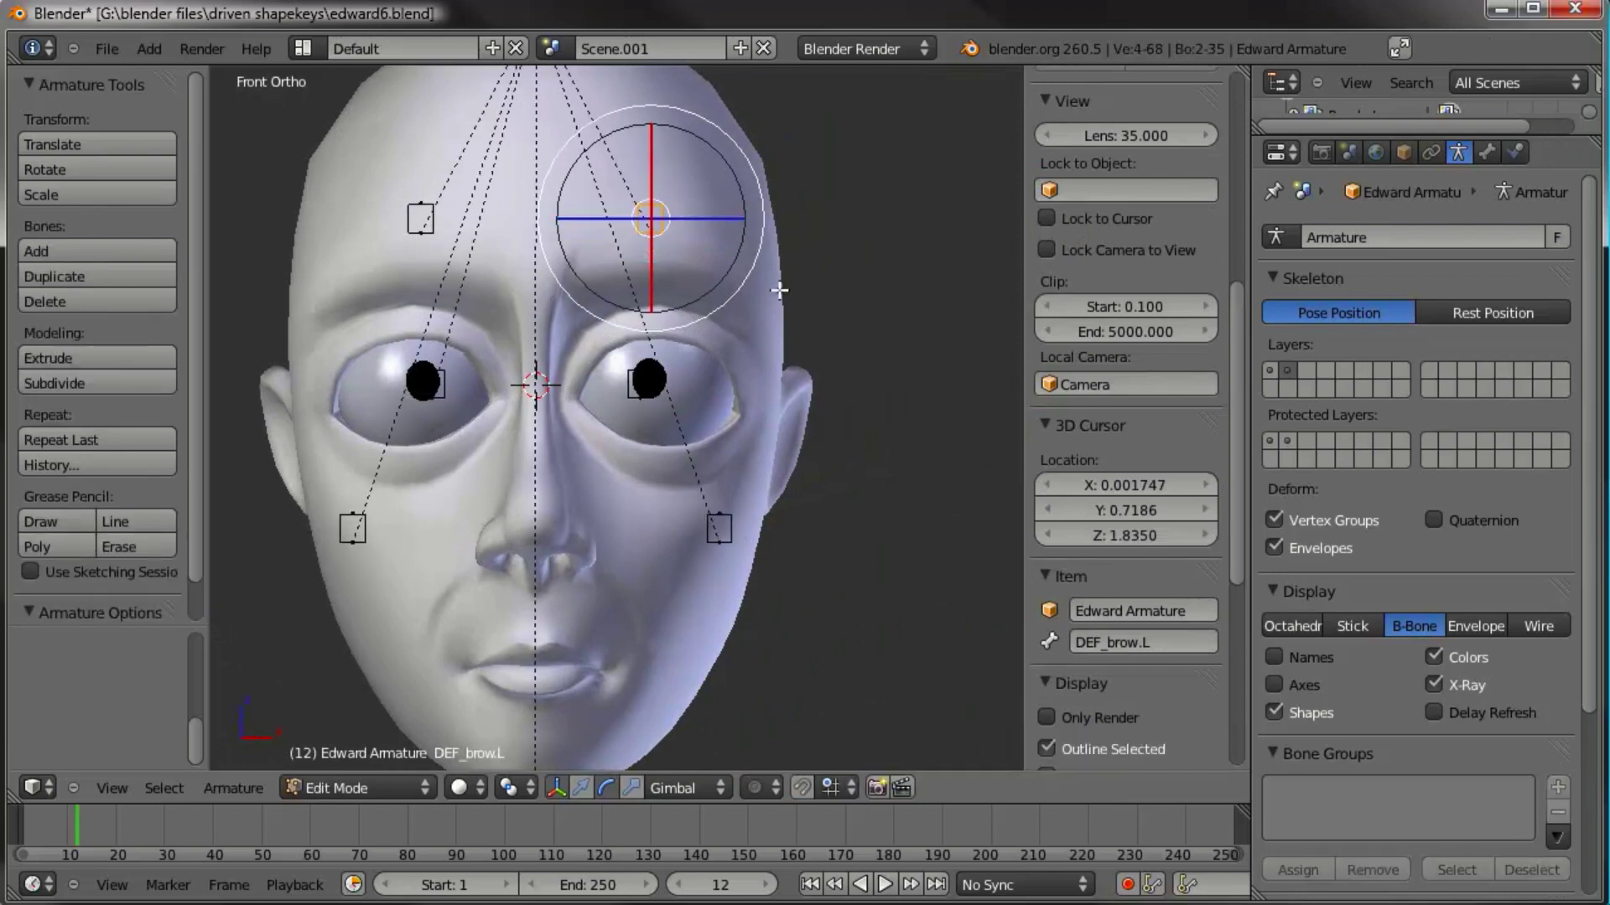
{"action": "middle_click_drag", "start_coordinate": [765, 255], "coordinate": [763, 305], "text": "shift"}
{"action": "scroll", "coordinate": [762, 305], "scroll_direction": "up", "scroll_amount": 1}
{"action": "scroll", "coordinate": [87, 456], "scroll_direction": "down", "scroll_amount": 2}
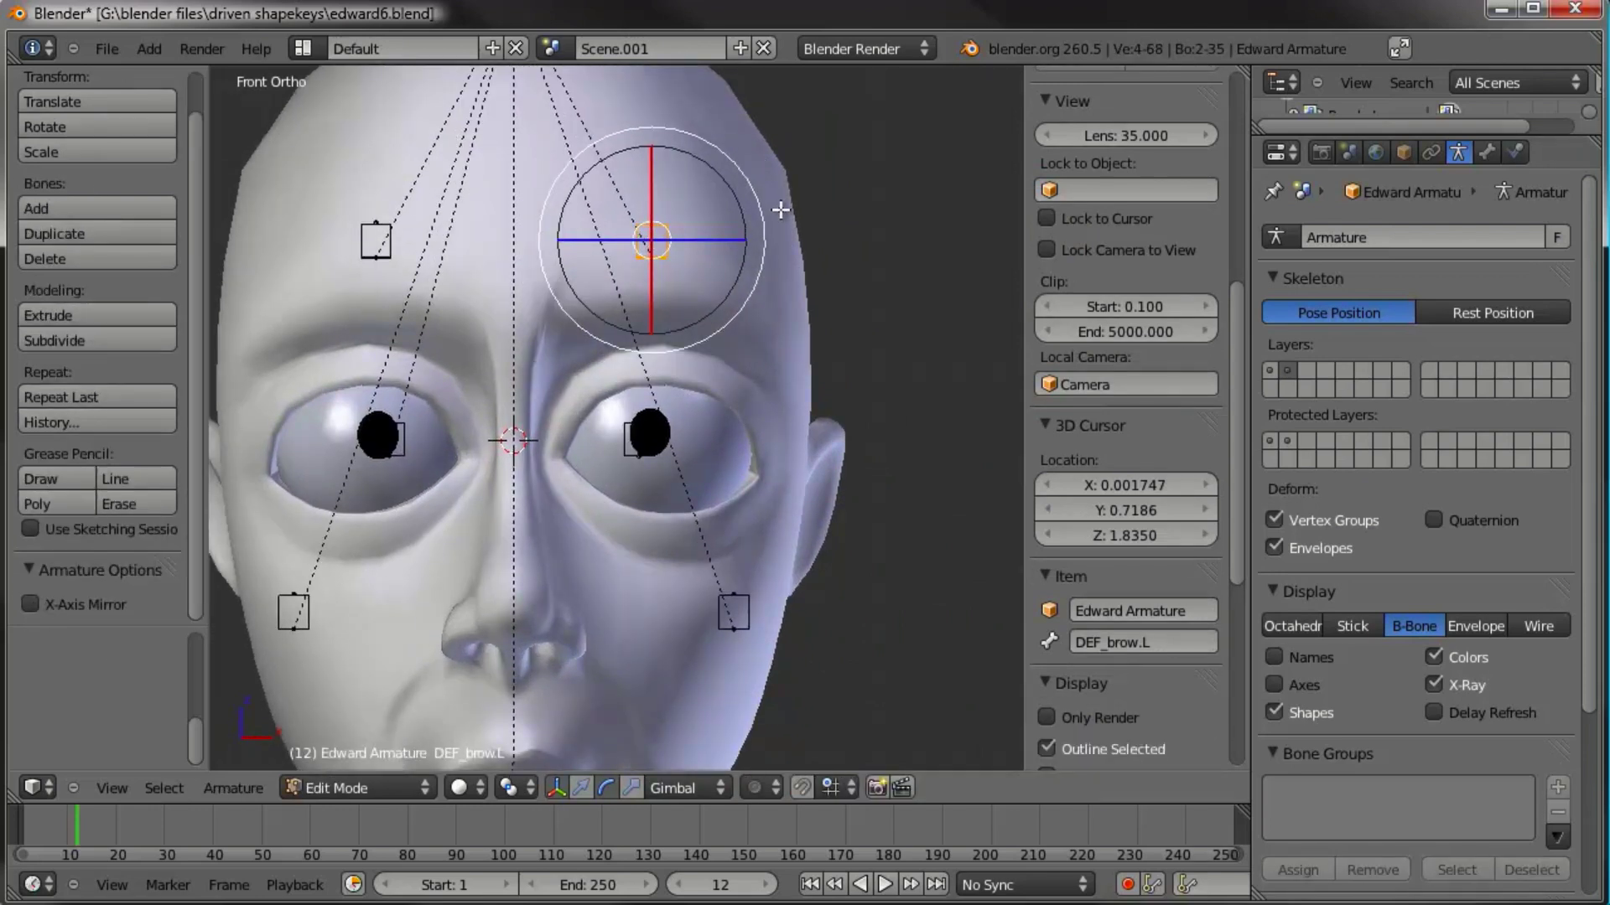
{"action": "key", "text": "shift+d"}
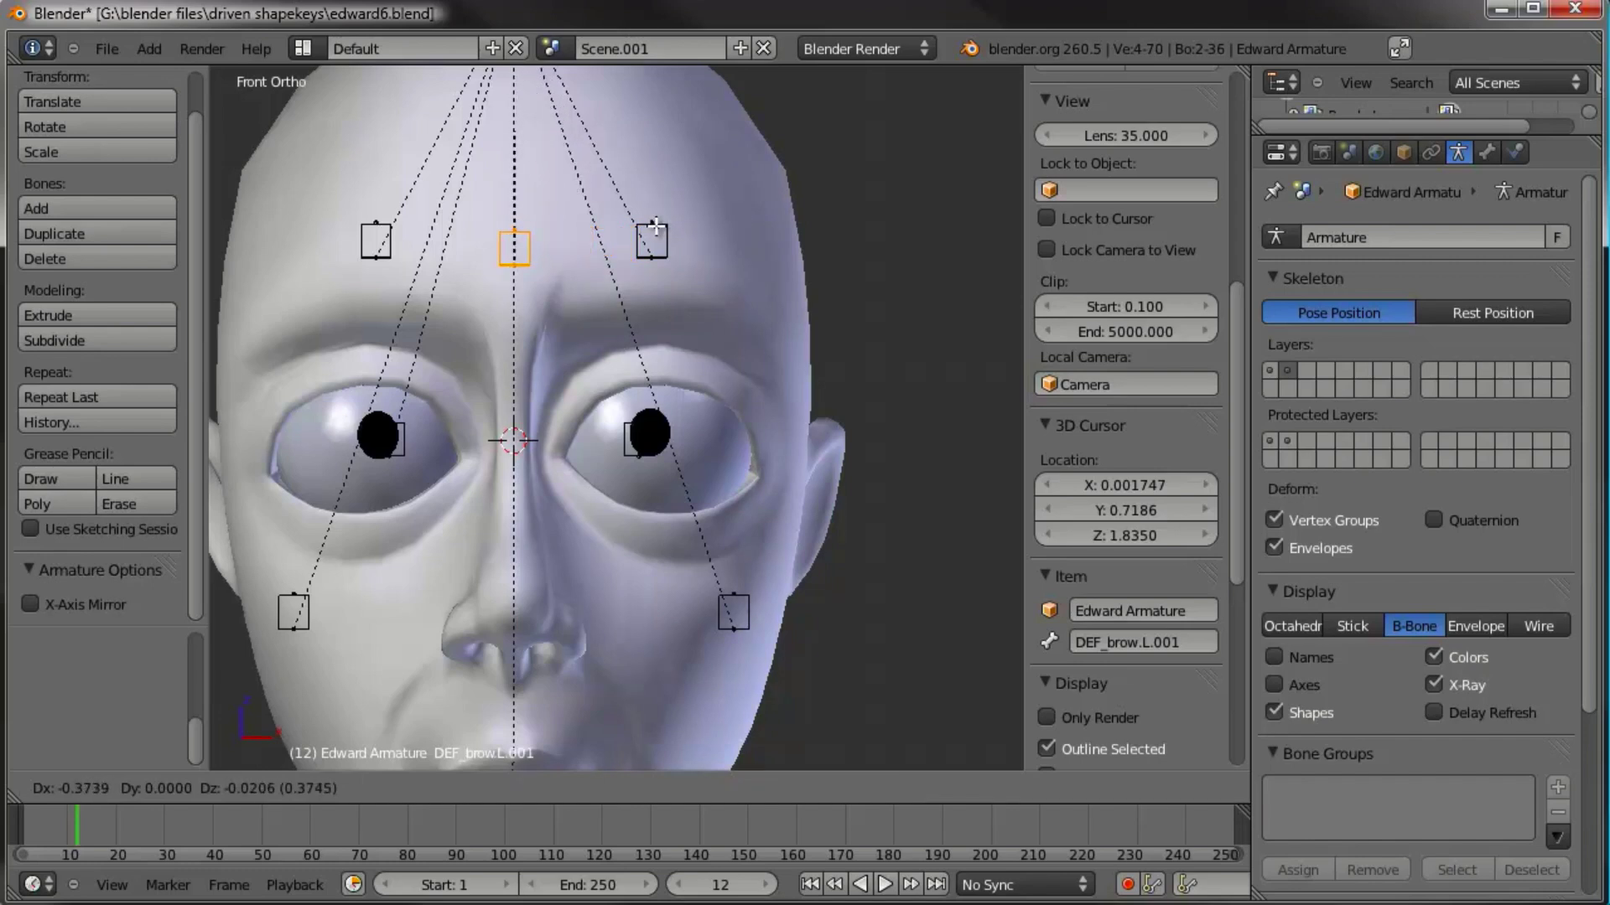
{"action": "left_click", "coordinate": [654, 226]}
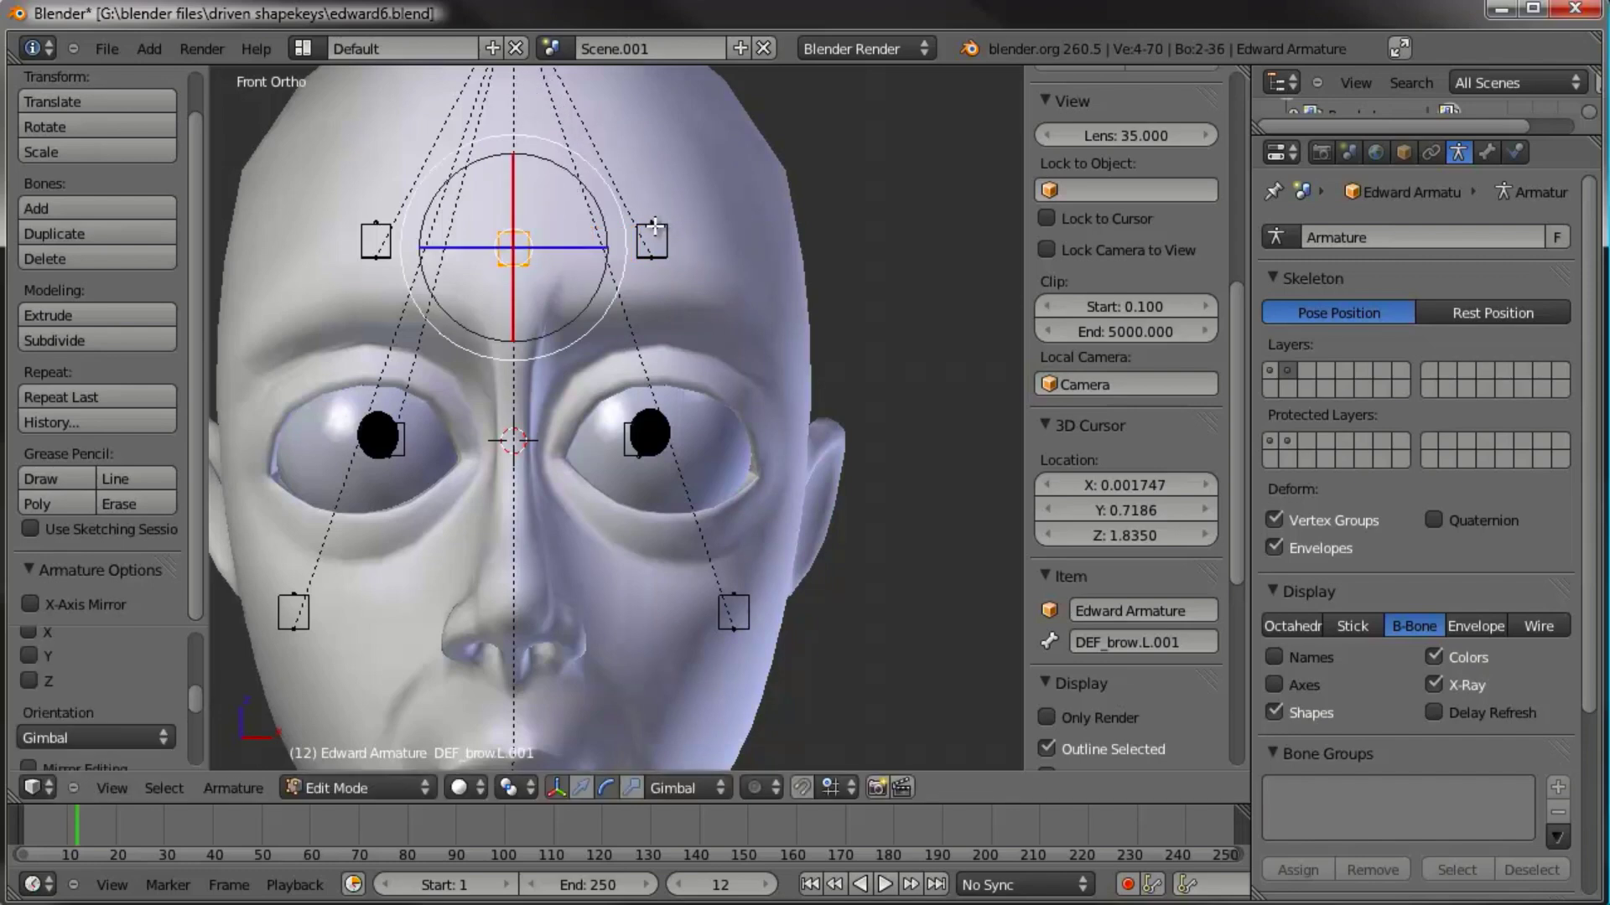
Step: Rename the central forehead bone DEF_brow and return the armature to Pose Mode
{"action": "left_click", "coordinate": [1134, 632]}
{"action": "left_click_drag", "start_coordinate": [1130, 635], "coordinate": [1389, 660]}
{"action": "type", "text": "w"}
{"action": "key", "text": "Return"}
{"action": "middle_click_drag", "start_coordinate": [766, 517], "coordinate": [758, 474], "text": "shift"}
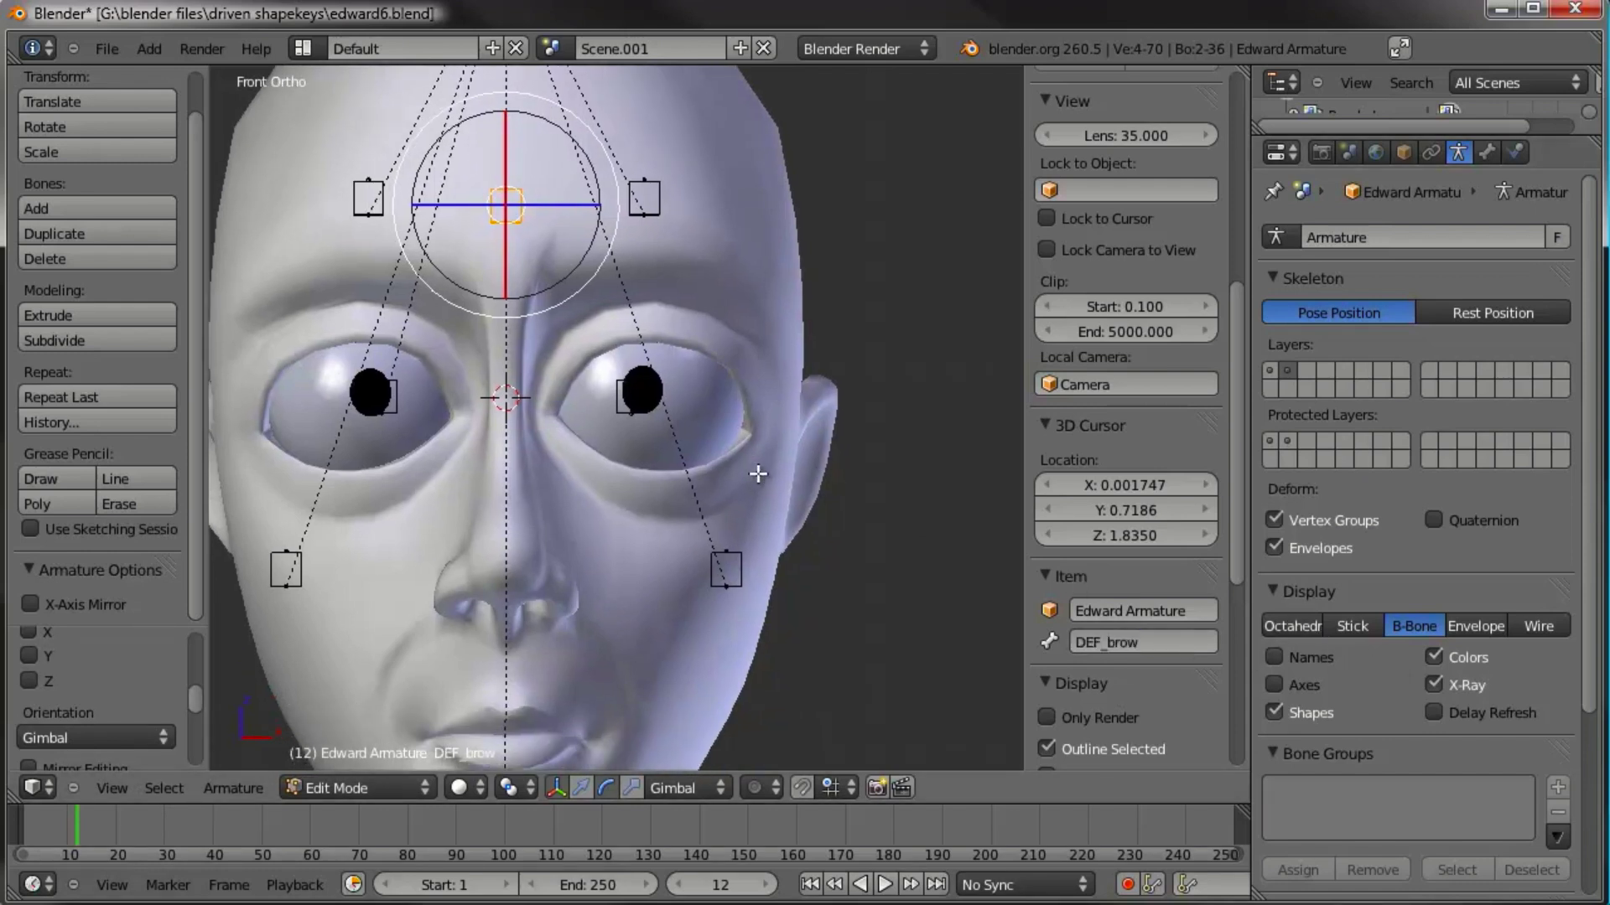
{"action": "key", "text": "Tab"}
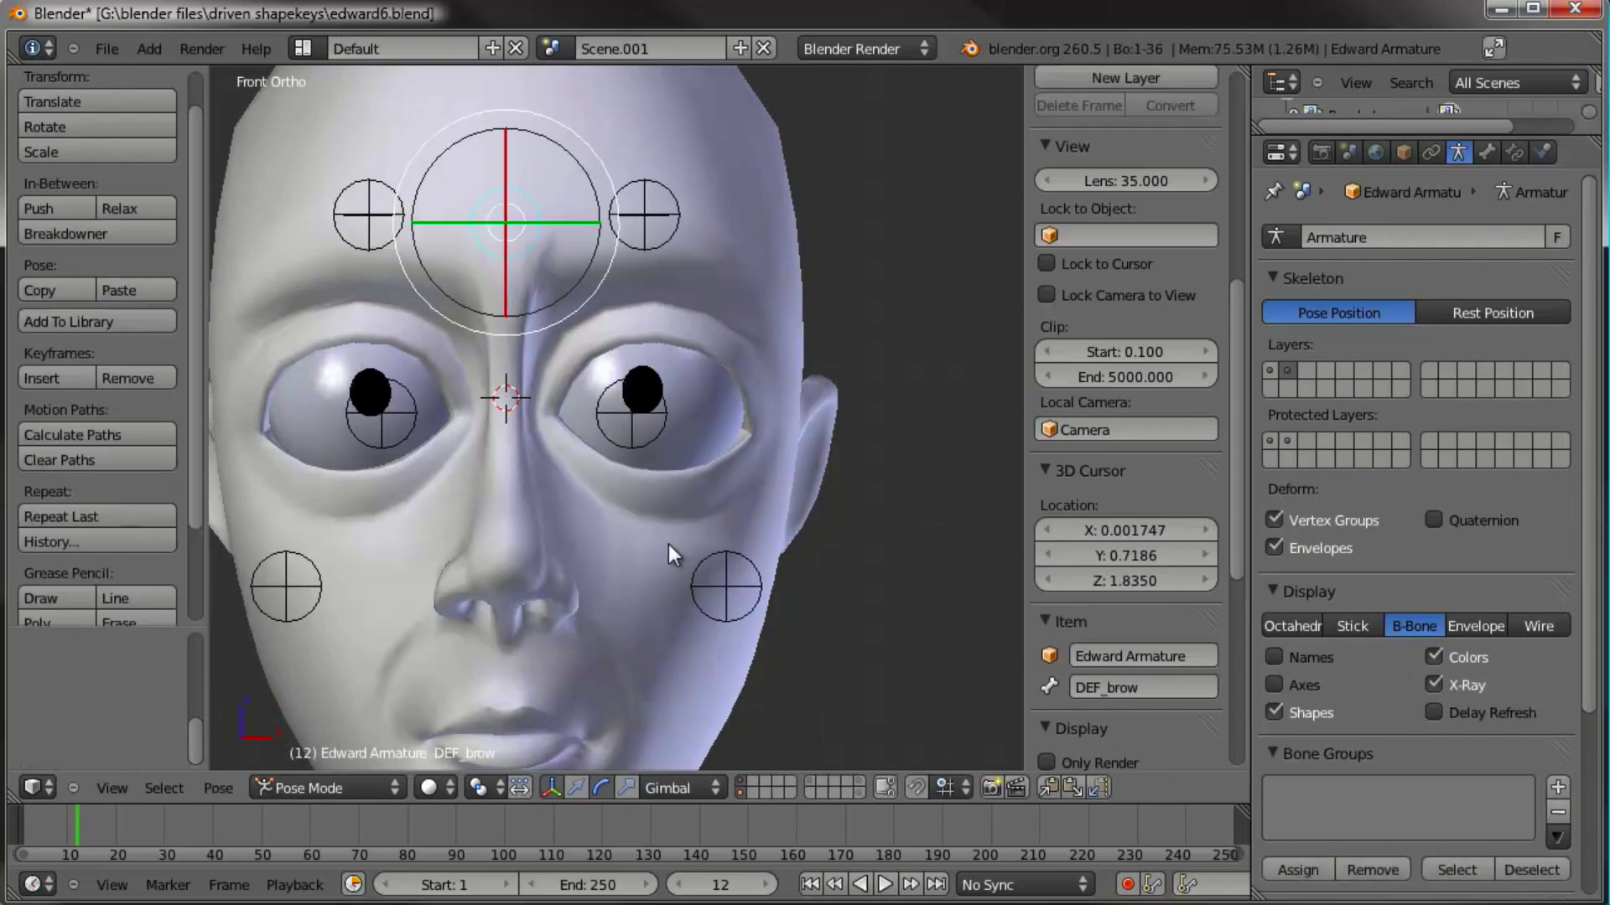
Step: Select the left eye deform bone and put the armature in Edit Mode
{"action": "middle_click_drag", "start_coordinate": [668, 543], "coordinate": [671, 472], "text": "shift"}
{"action": "middle_click_drag", "start_coordinate": [715, 408], "coordinate": [711, 469], "text": "shift"}
{"action": "right_click", "coordinate": [635, 414]}
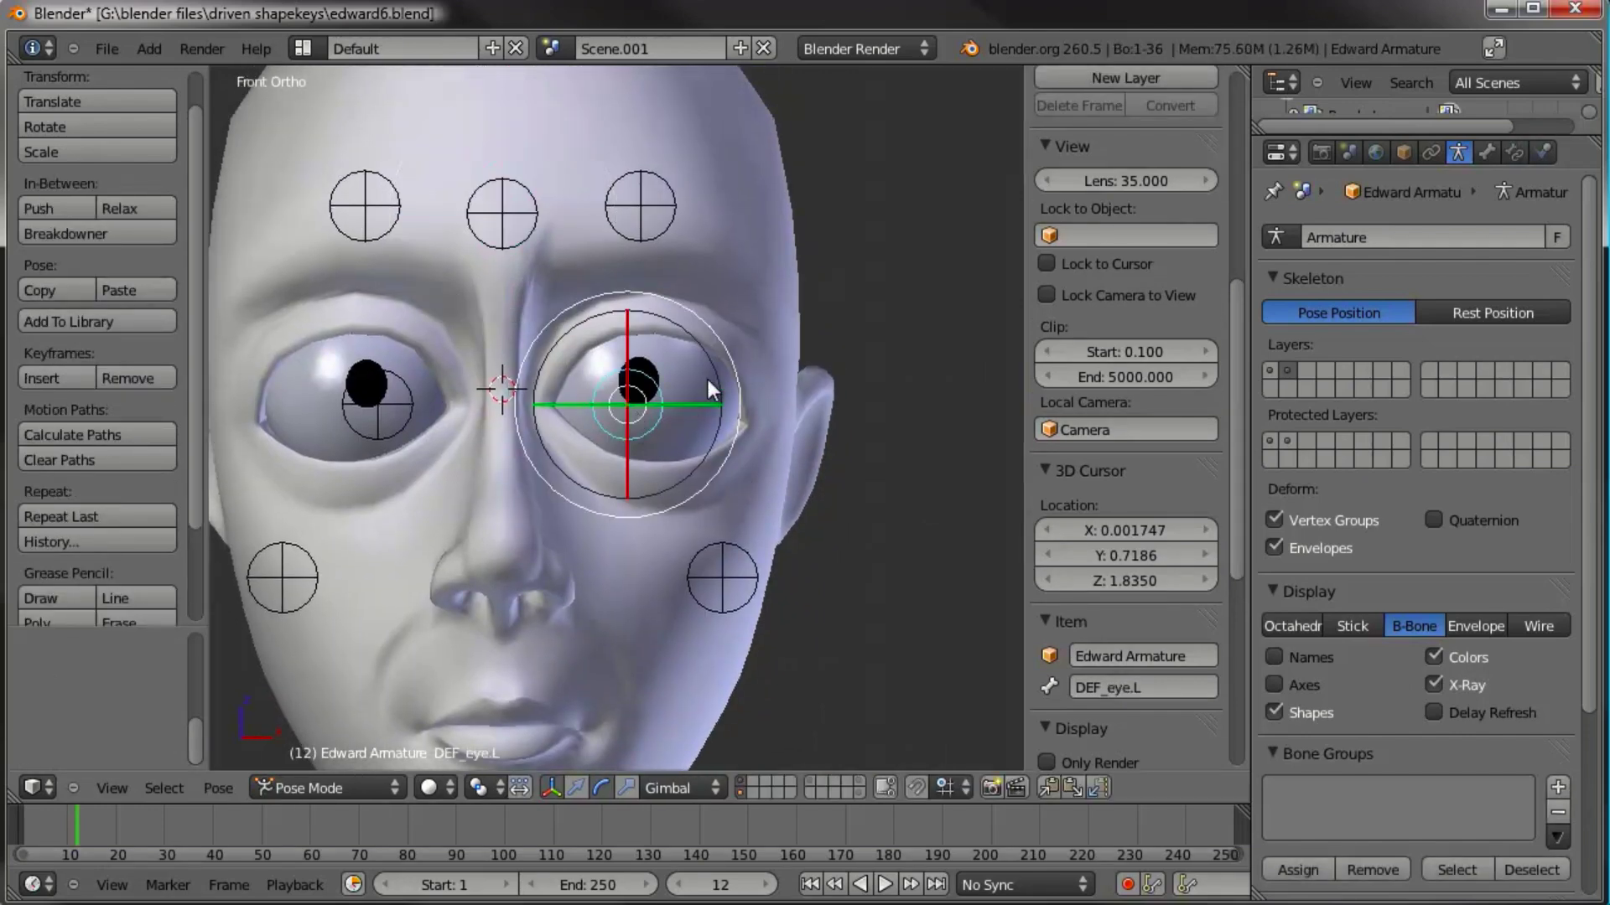
{"action": "key", "text": "Tab"}
{"action": "middle_click_drag", "start_coordinate": [670, 352], "coordinate": [660, 402], "text": "shift"}
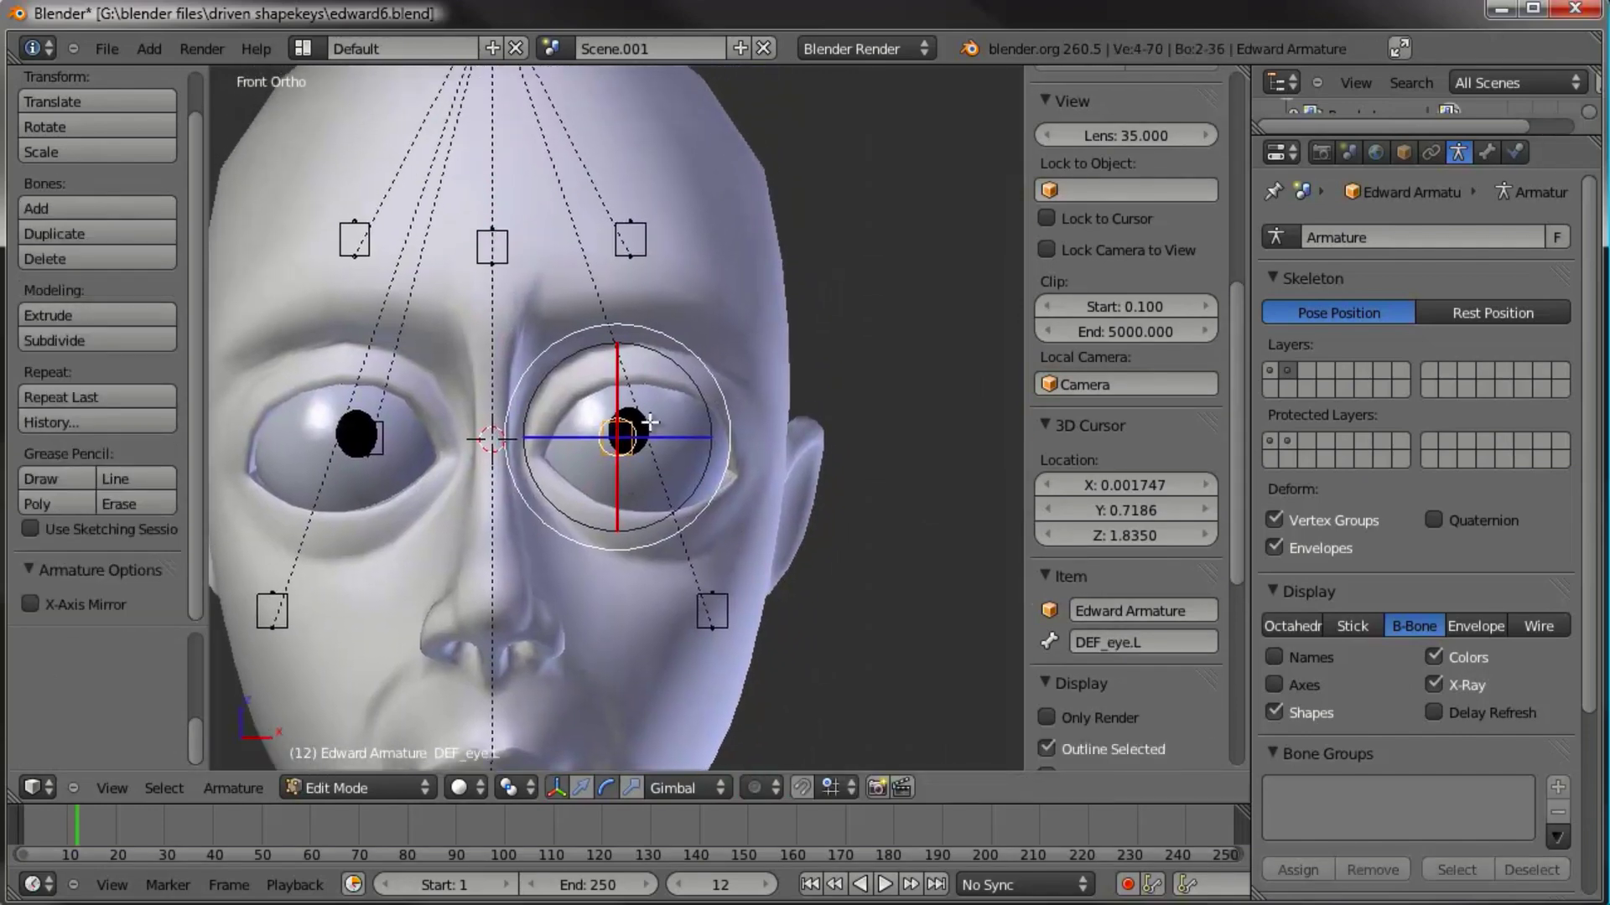
{"action": "key", "text": "shift+d"}
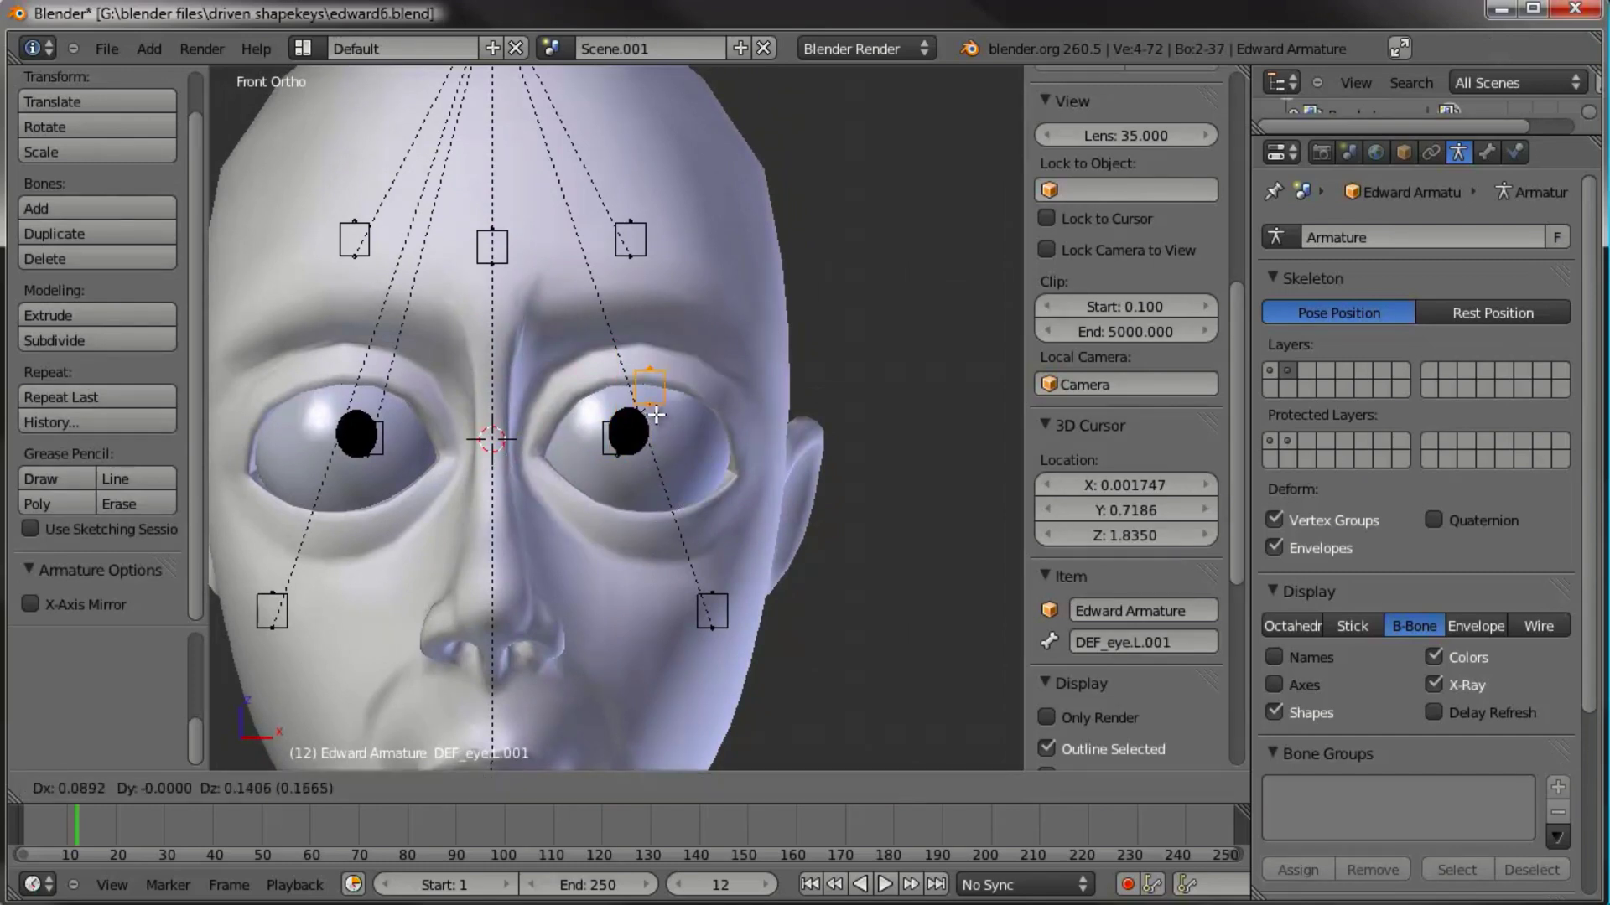
{"action": "right_click", "coordinate": [655, 414]}
{"action": "key", "text": "ctrl+z"}
Step: Enable X-Axis Mirror and duplicate the left eye deform bone onto the upper eyelid and again onto the lower eyelid
{"action": "left_click", "coordinate": [86, 610]}
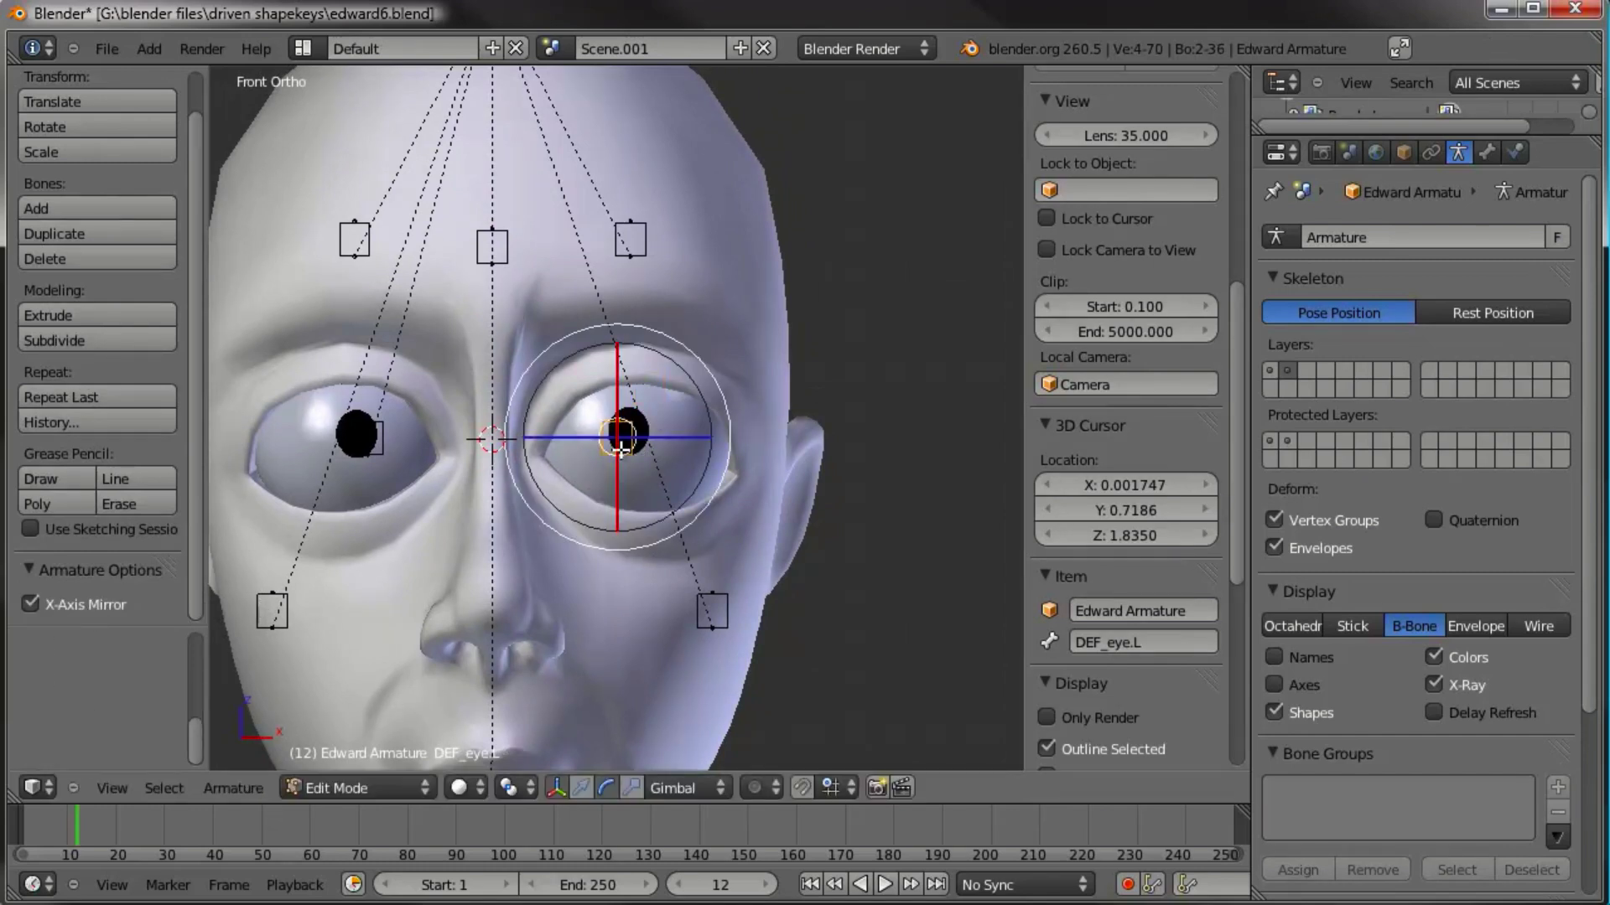
{"action": "key", "text": "shift+d"}
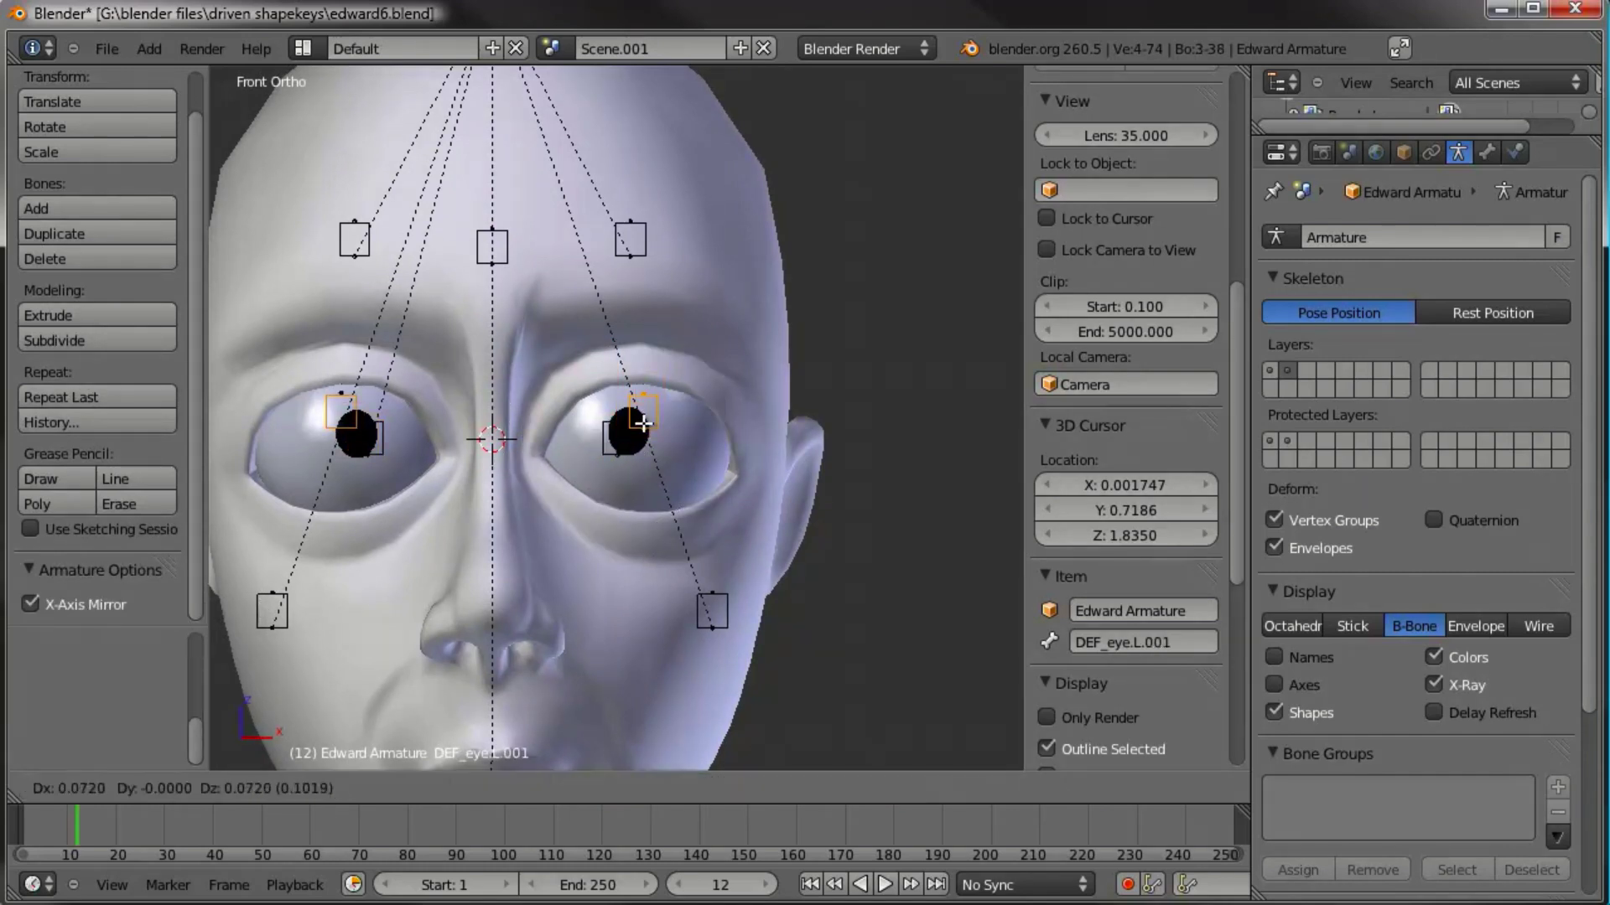
{"action": "left_click", "coordinate": [662, 389]}
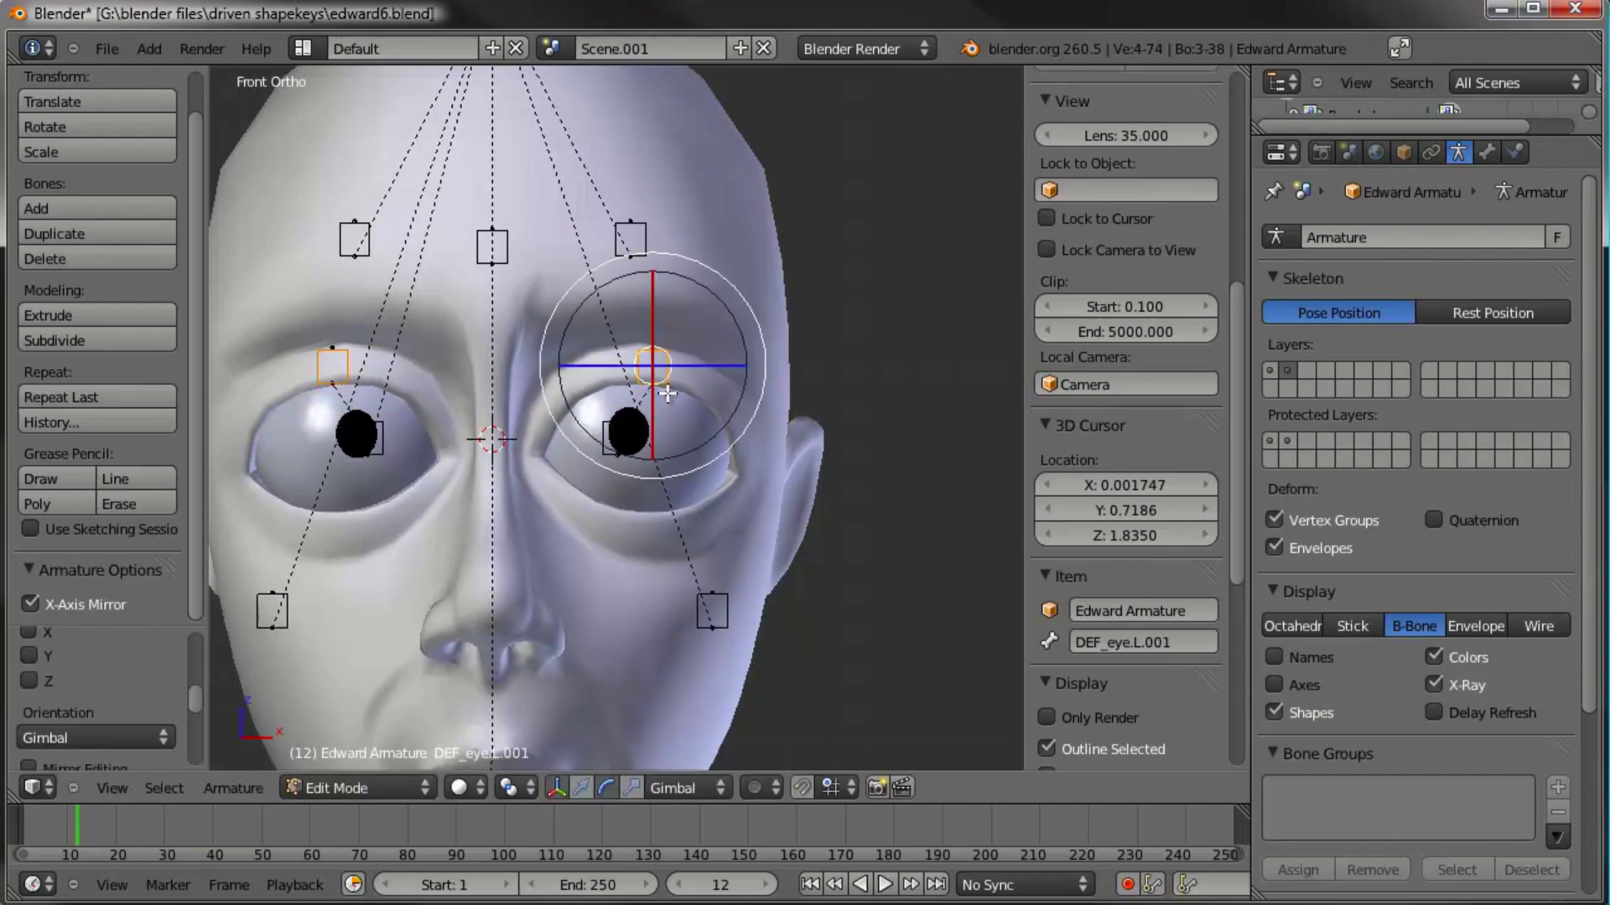
{"action": "key", "text": "shift+d"}
{"action": "left_click", "coordinate": [673, 555]}
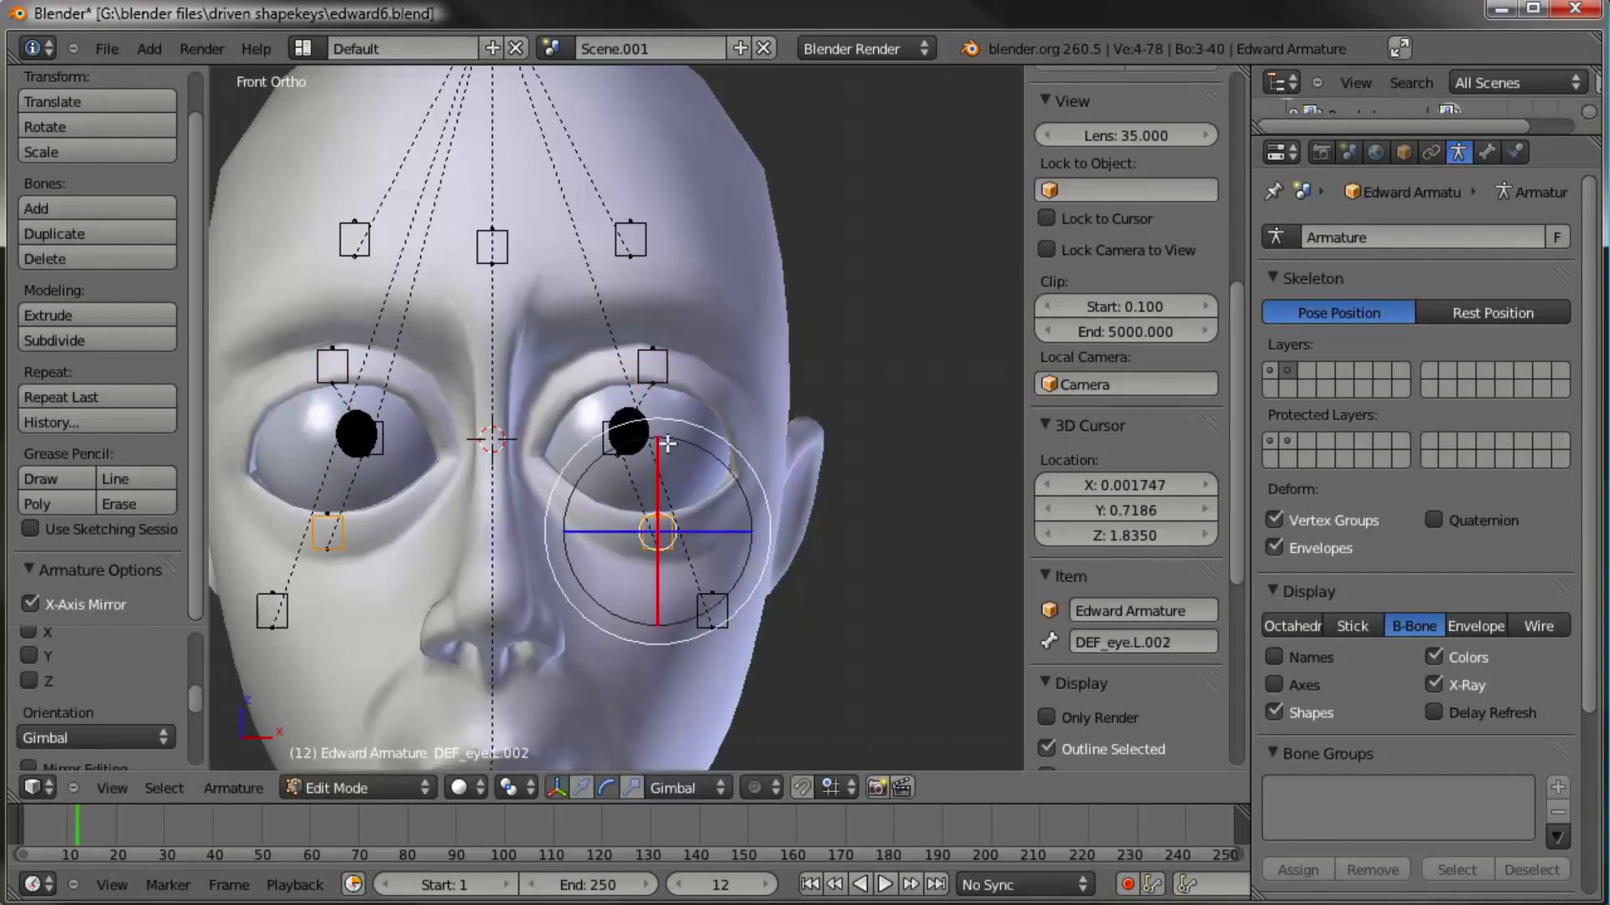
Step: Rename the left upper eyelid bone DEF_eyetop.L and the left lower eyelid bone DEF_eyebottom.L
{"action": "right_click", "coordinate": [693, 372]}
{"action": "left_click", "coordinate": [1157, 642]}
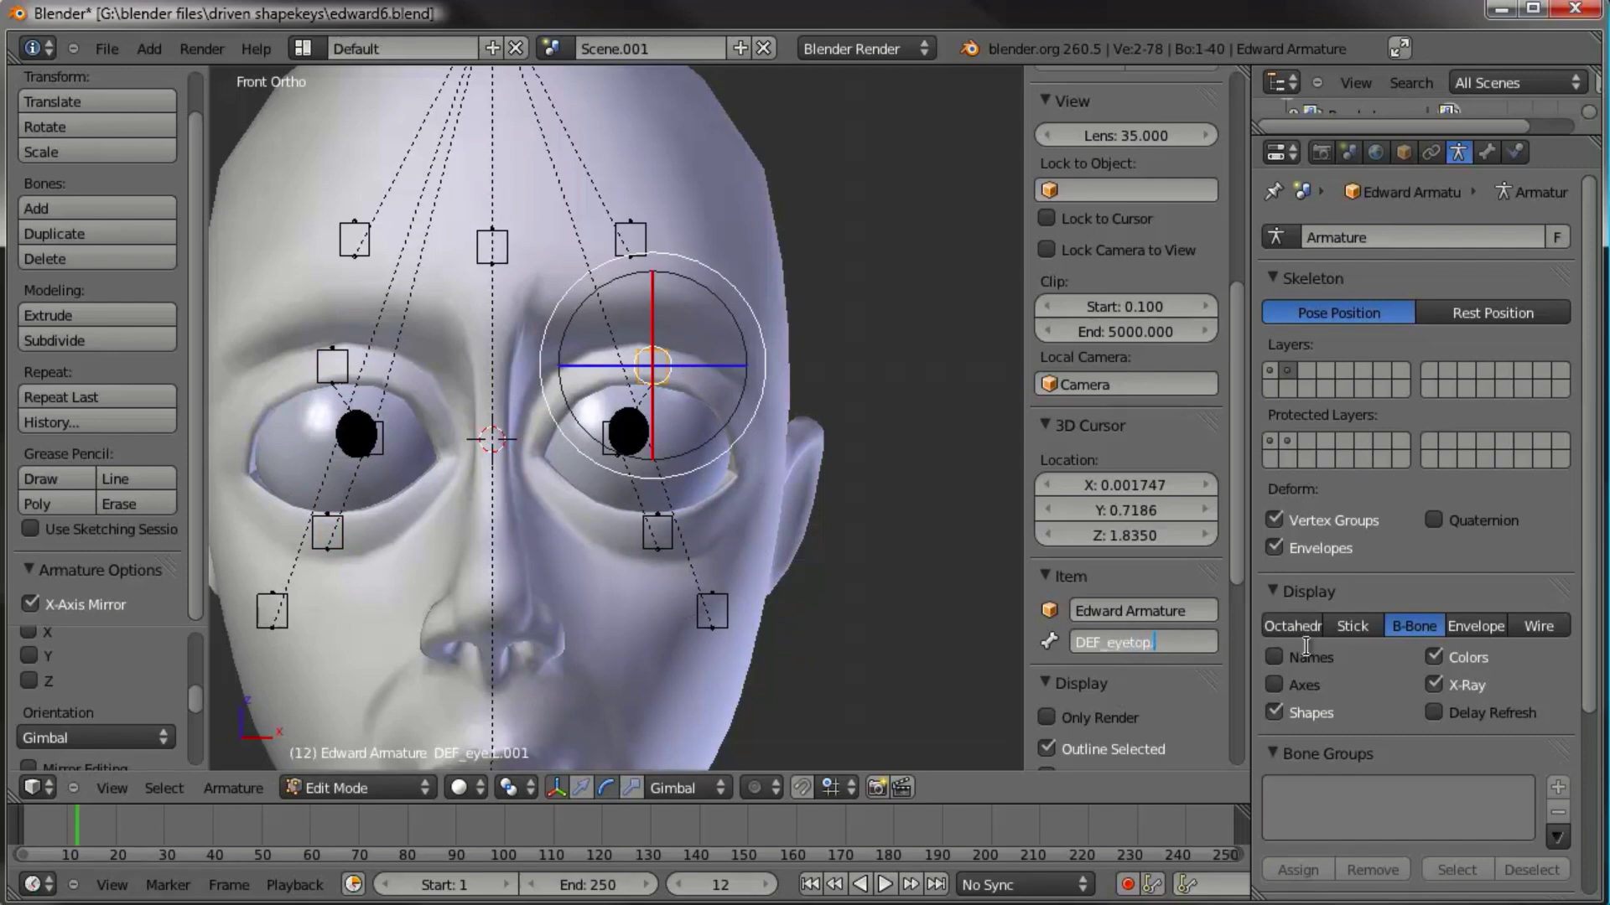
{"action": "key", "text": "Return"}
{"action": "right_click", "coordinate": [678, 547]}
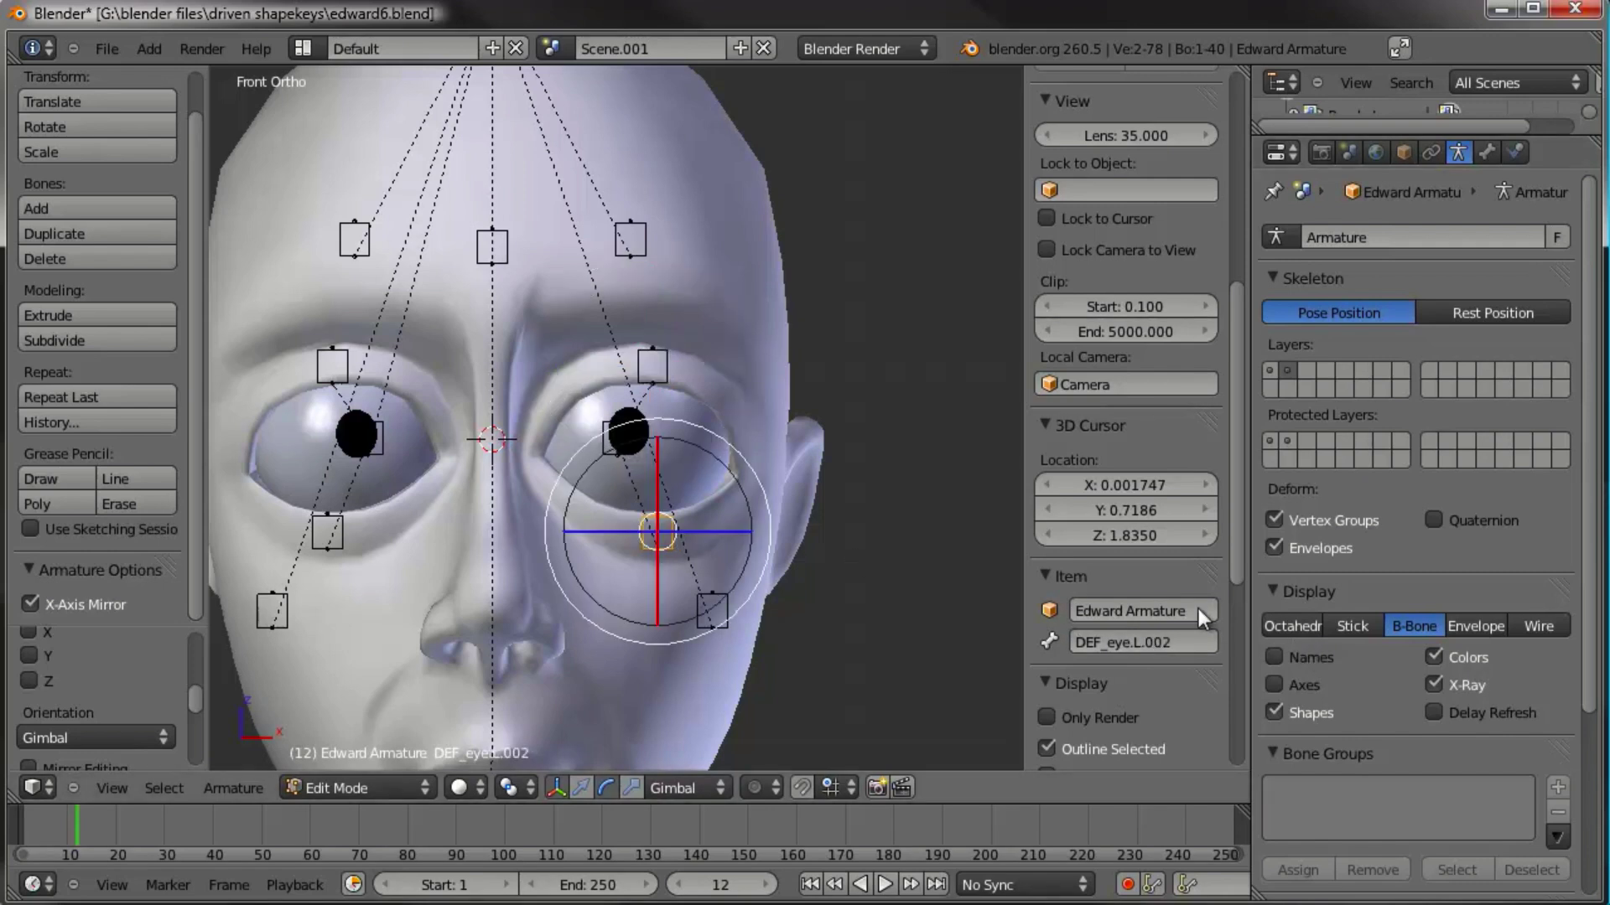
{"action": "left_click", "coordinate": [1190, 642]}
{"action": "type", "text": "DEF_eyebottom.L"}
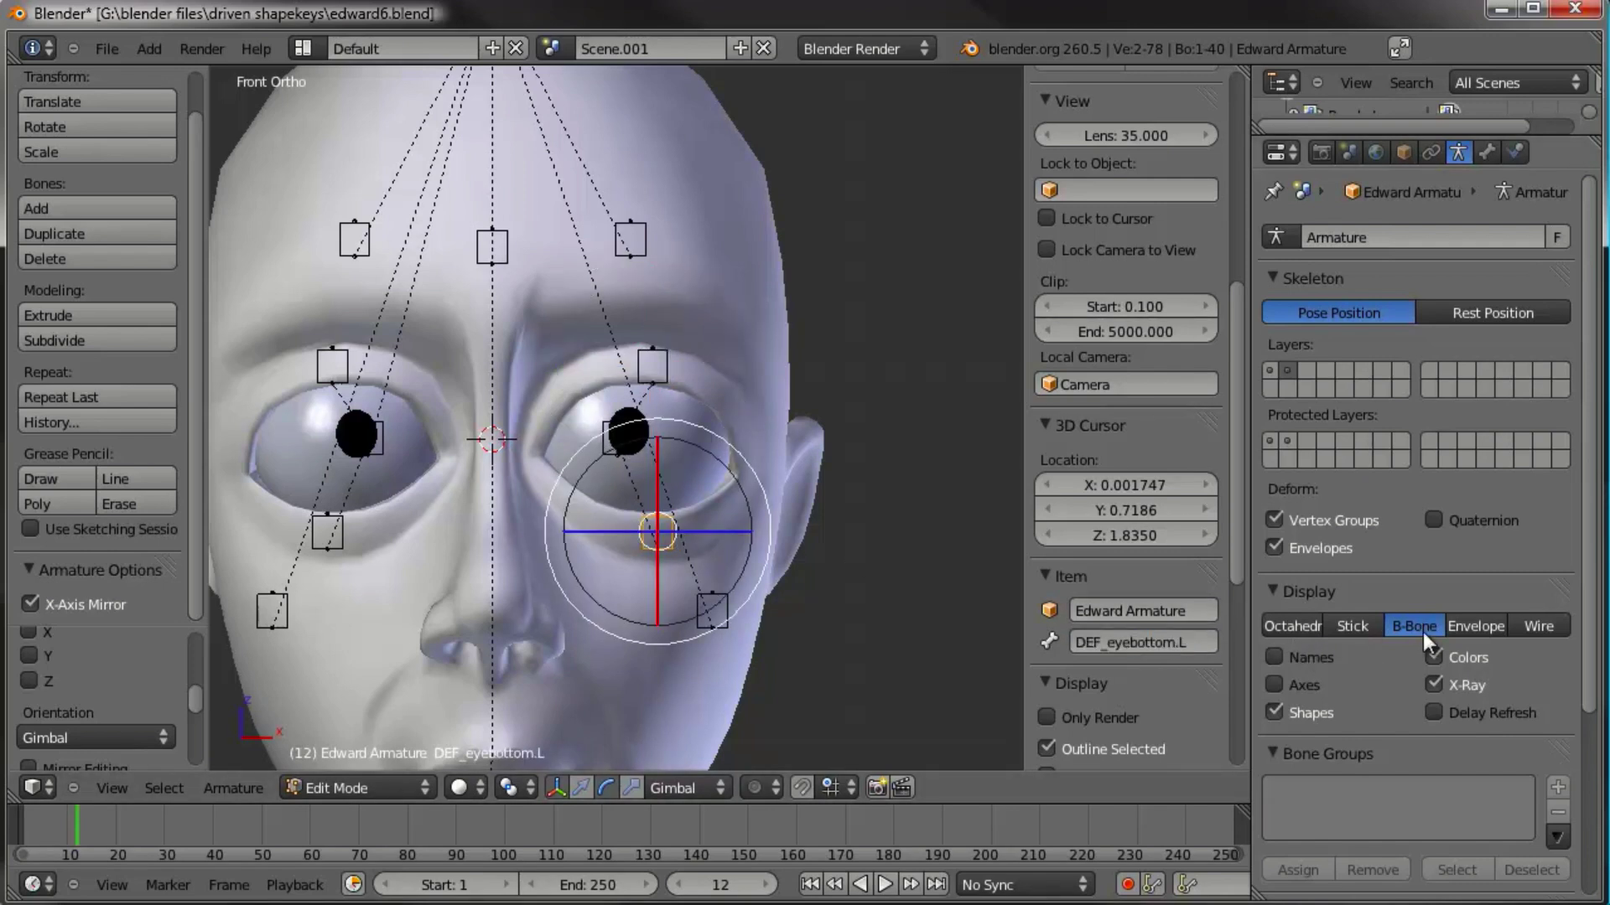
{"action": "key", "text": "Return"}
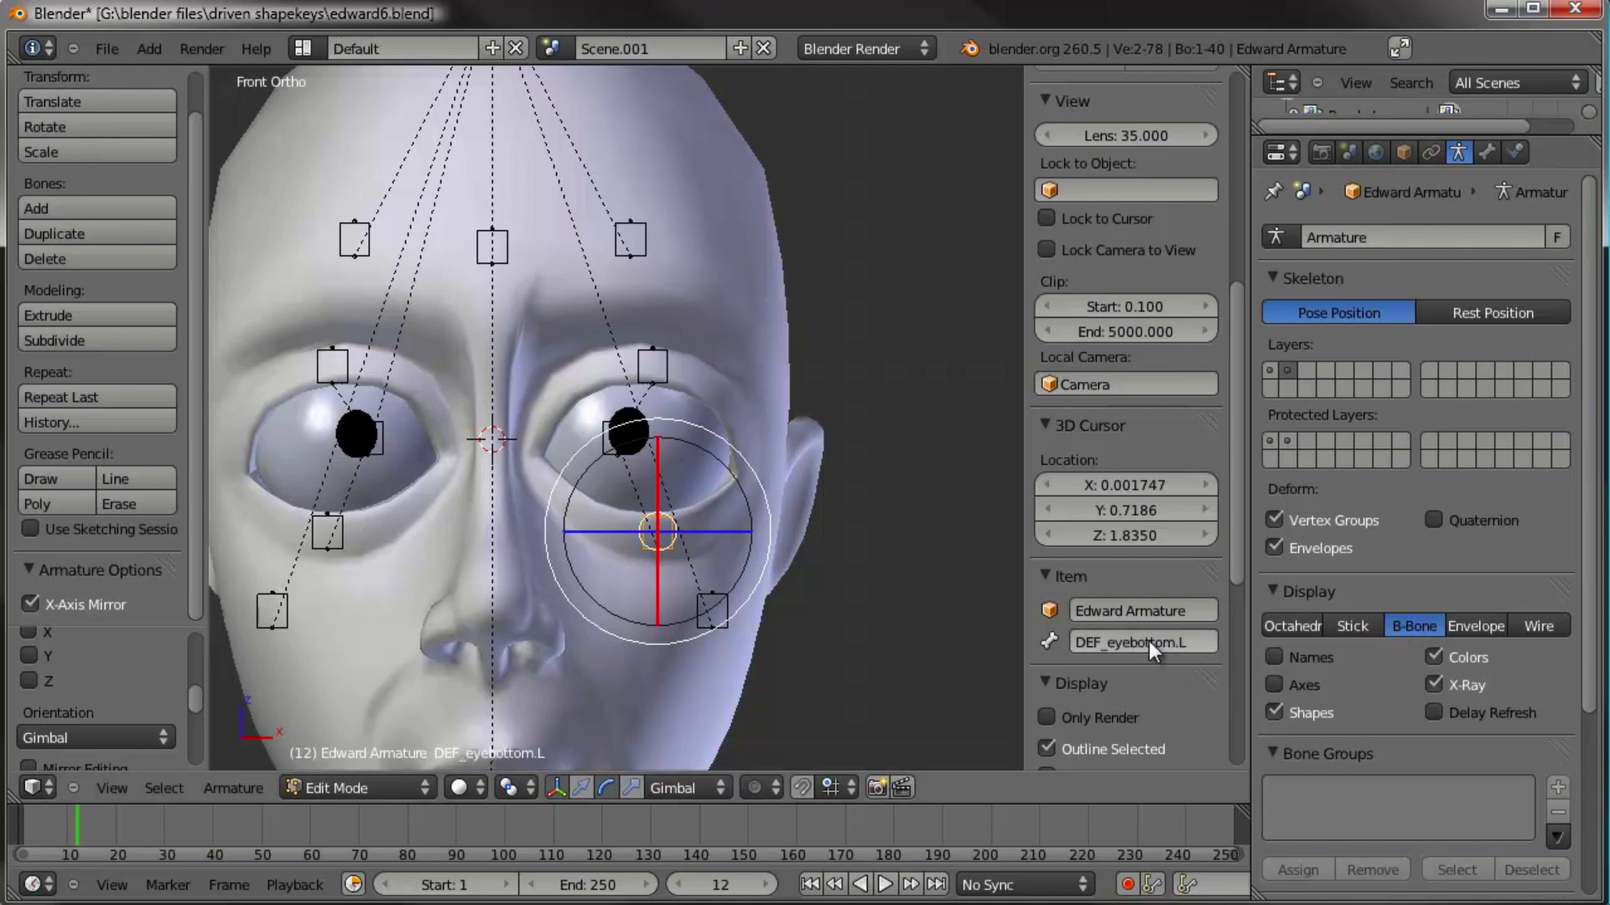
Step: Rename the right lower eyelid bone DEF_eyebottom.R and the right upper eyelid bone DEF_eyetop.R
{"action": "right_click", "coordinate": [348, 541]}
{"action": "left_click", "coordinate": [1144, 642]}
{"action": "left_click", "coordinate": [1173, 642]}
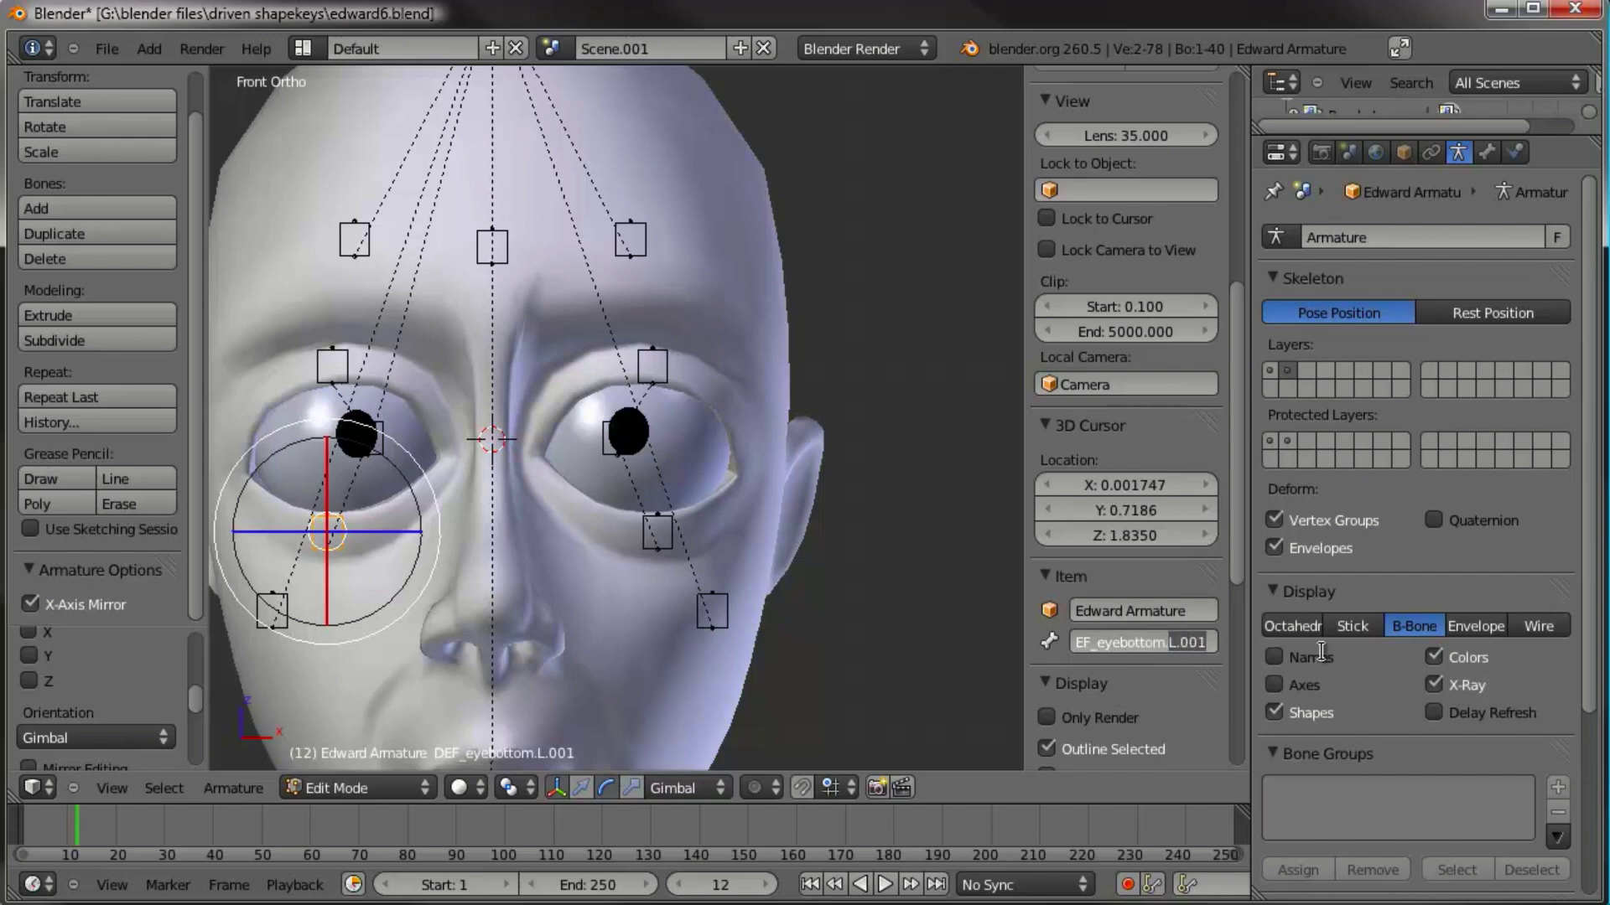
{"action": "key", "text": "Return"}
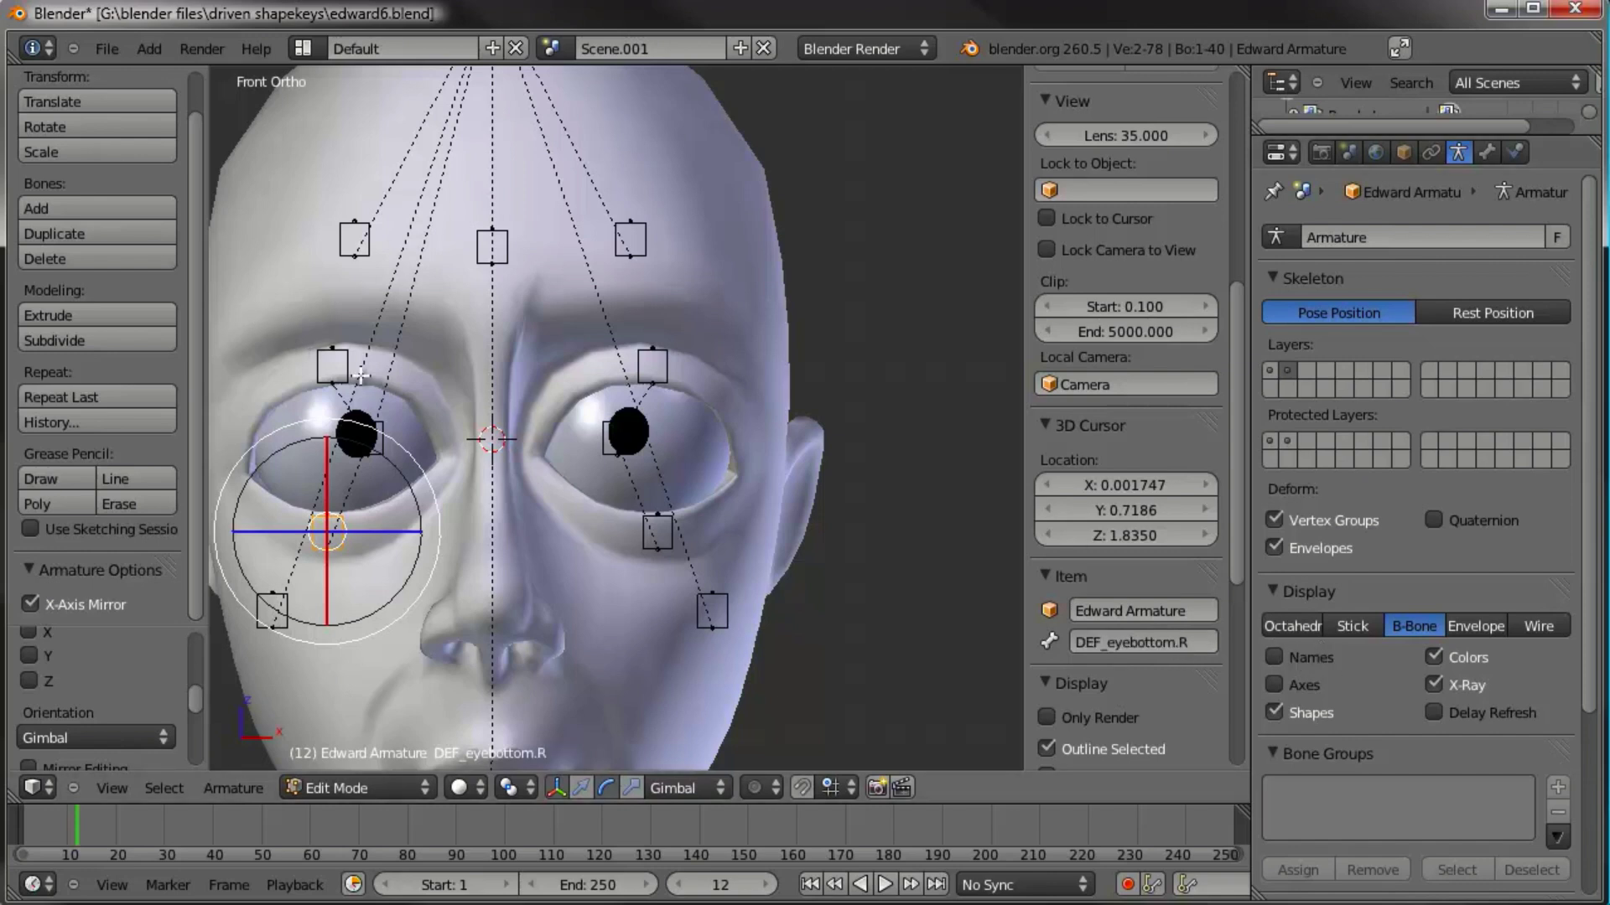
{"action": "right_click", "coordinate": [640, 366]}
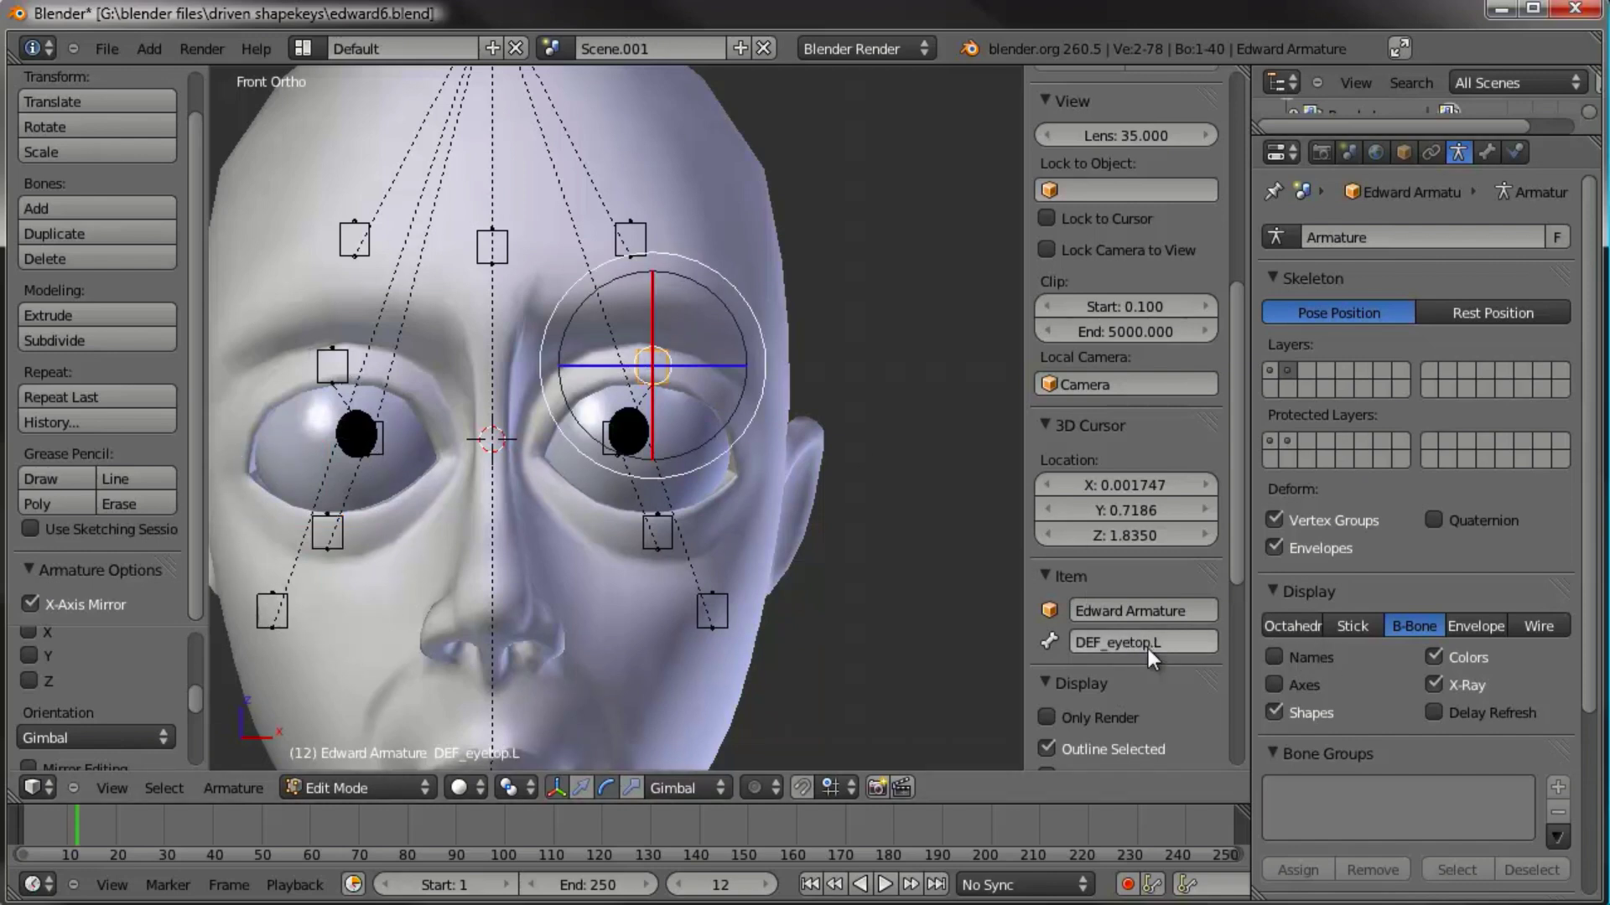
{"action": "right_click", "coordinate": [340, 369]}
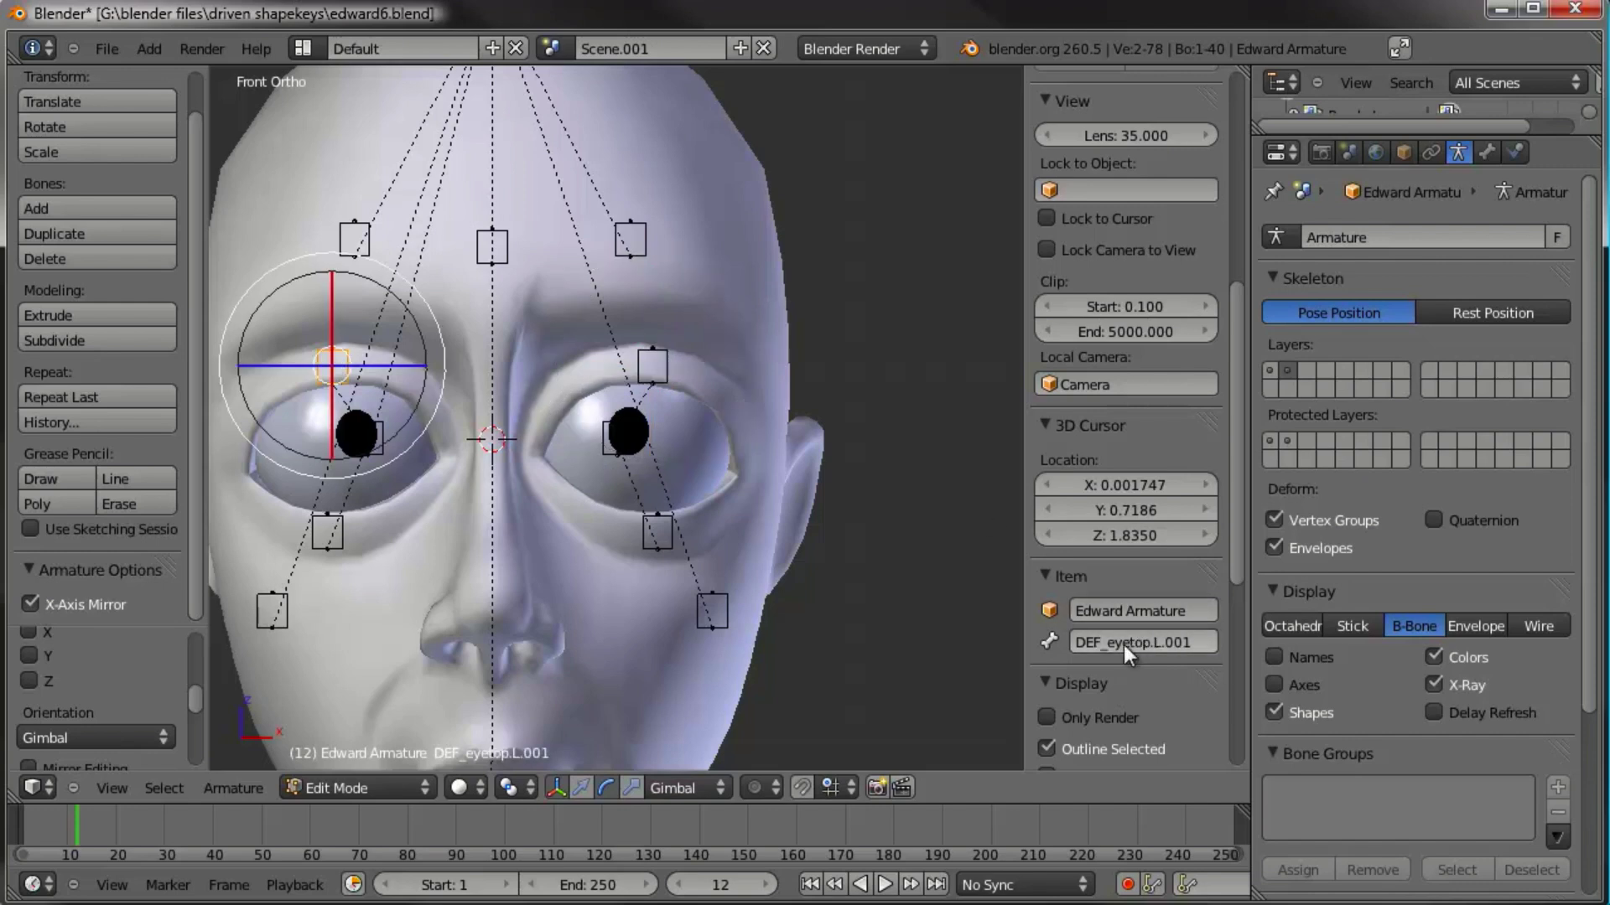
{"action": "left_click", "coordinate": [1142, 643]}
{"action": "key", "text": "Return"}
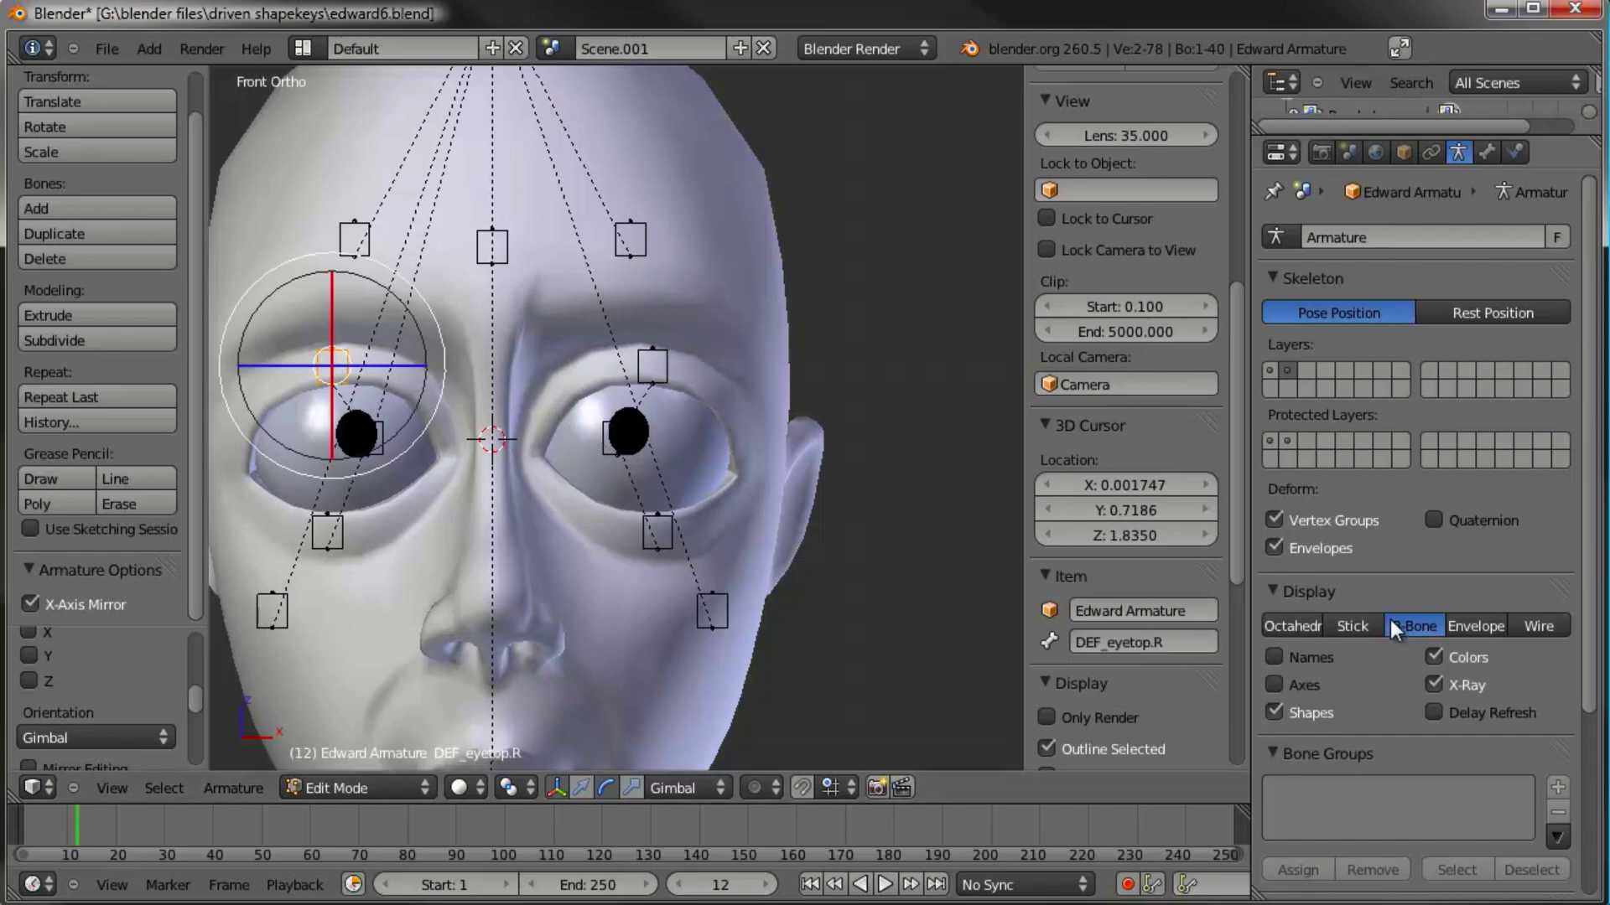
Step: Move both cheek deform bones down to mirrored positions beside the corners of the mouth
{"action": "middle_click_drag", "start_coordinate": [597, 596], "coordinate": [622, 398], "text": "shift"}
{"action": "right_click", "coordinate": [736, 409]}
{"action": "right_click", "coordinate": [309, 407], "text": "shift"}
{"action": "key", "text": "g"}
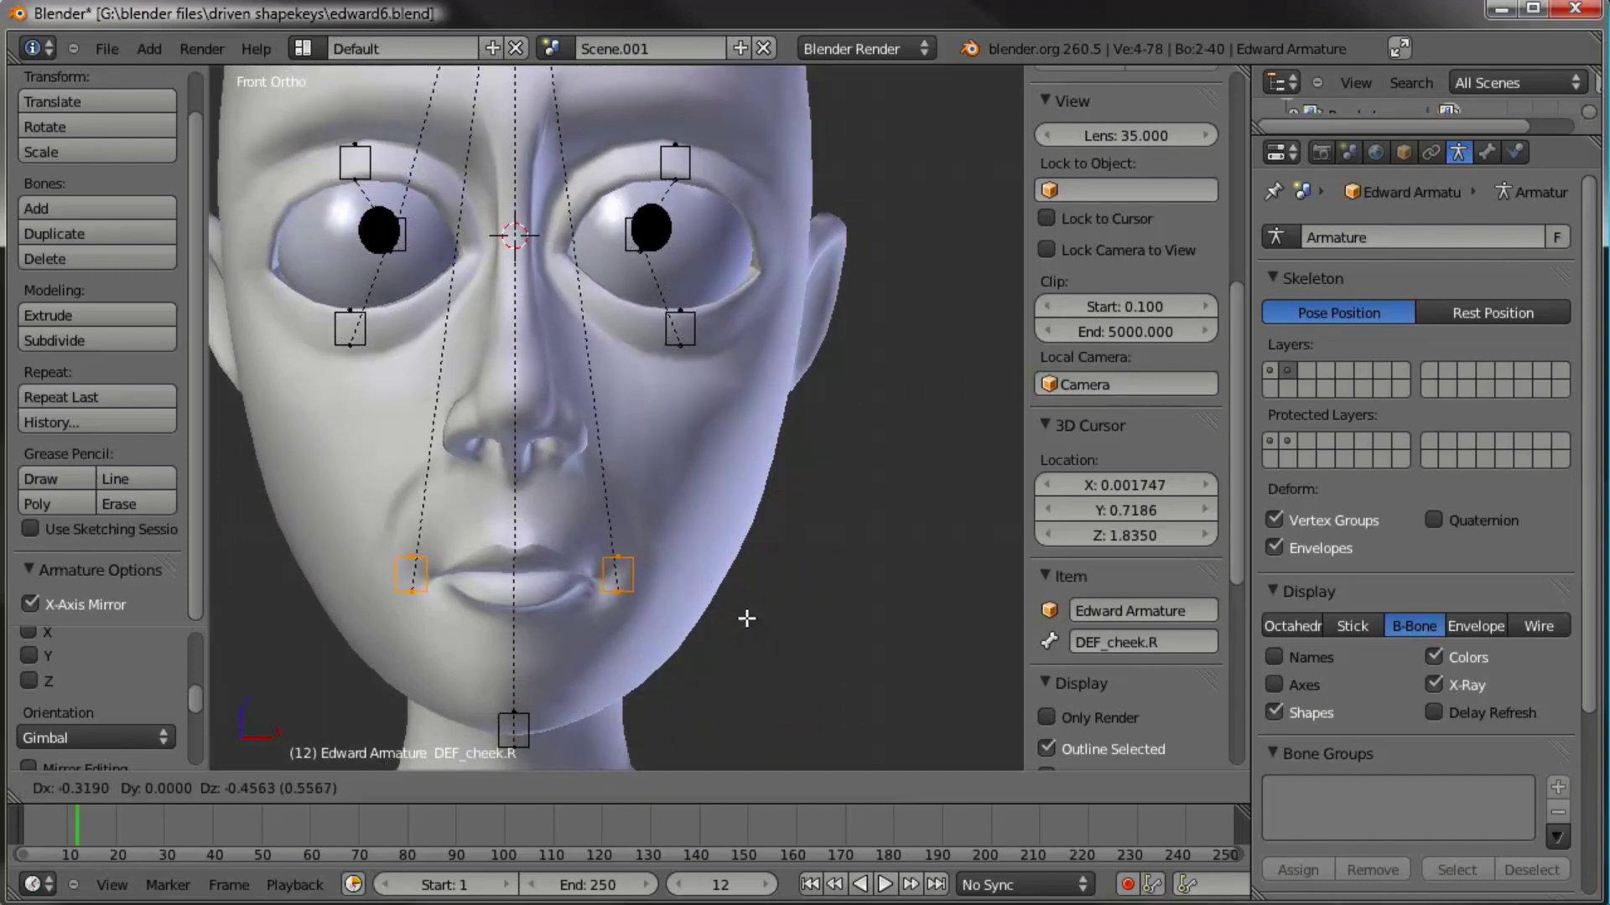
{"action": "left_click", "coordinate": [743, 619]}
{"action": "scroll", "coordinate": [743, 616], "scroll_direction": "down", "scroll_amount": 2}
{"action": "middle_click_drag", "start_coordinate": [701, 442], "coordinate": [613, 516], "text": "shift"}
{"action": "key", "text": "g"}
{"action": "left_click", "coordinate": [733, 514]}
Step: Try moving the upper and lower eyelid deform bones backward in the side view
{"action": "key", "text": "KP_3"}
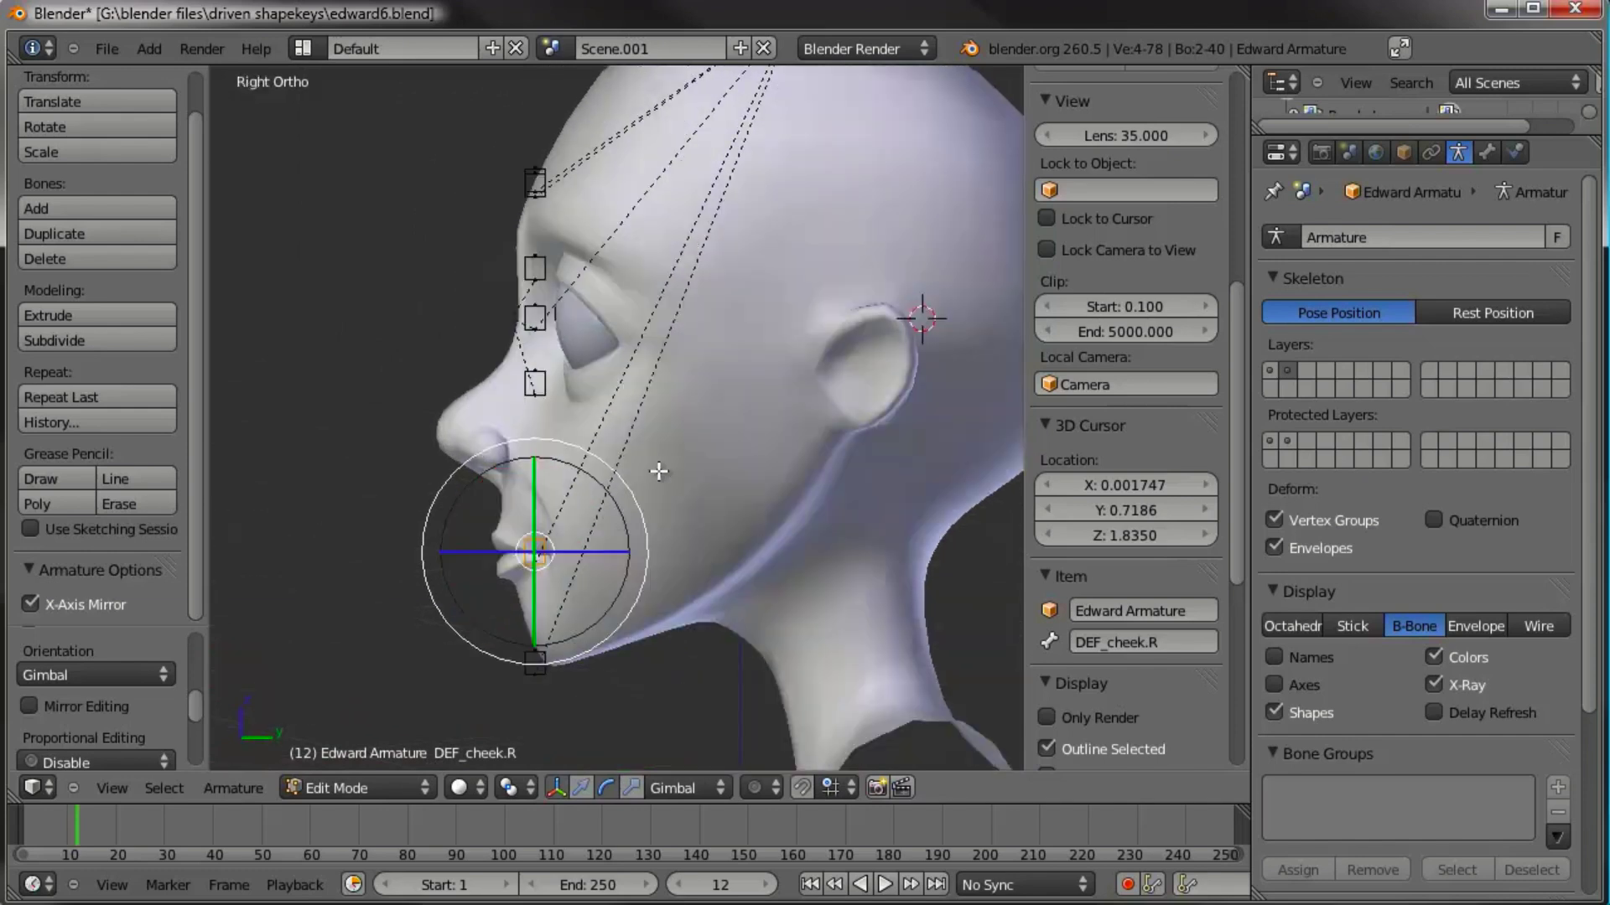
{"action": "key", "text": "a"}
{"action": "key", "text": "c"}
{"action": "left_click", "coordinate": [535, 264]}
{"action": "right_click", "coordinate": [533, 388], "text": "shift"}
{"action": "key", "text": "g"}
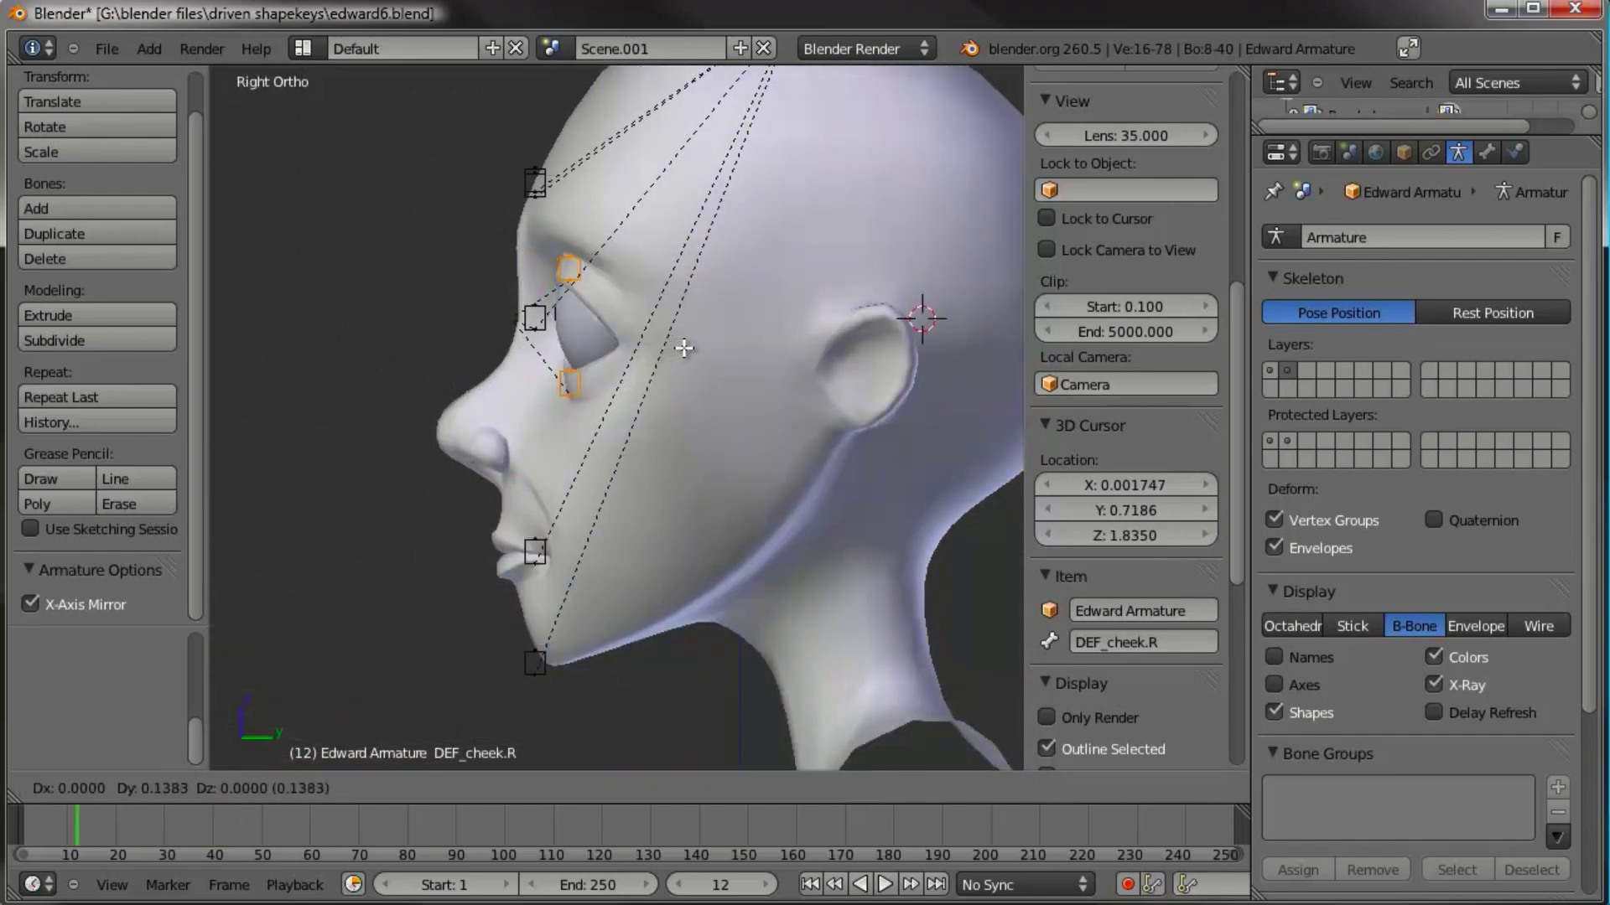
{"action": "key", "text": "Escape"}
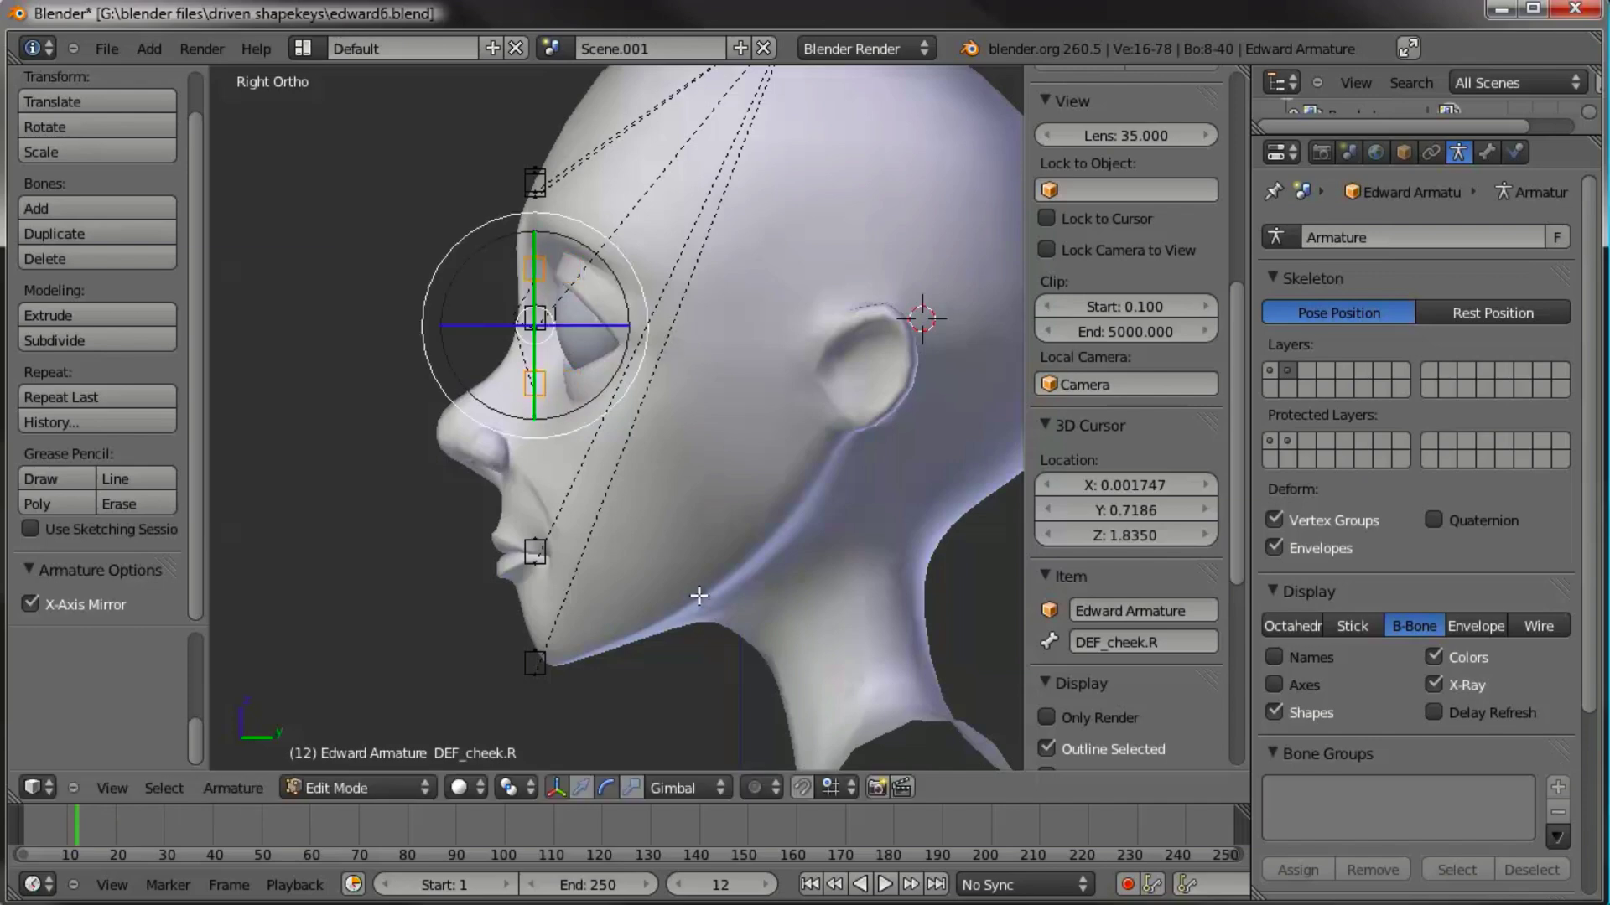
Step: Return the armature to Pose Mode, show the deform cages, and select the edward_deform mesh in the front view
{"action": "key", "text": "ctrl+Tab"}
{"action": "middle_click_drag", "start_coordinate": [315, 425], "coordinate": [711, 761]}
{"action": "middle_click_drag", "start_coordinate": [812, 778], "coordinate": [505, 441]}
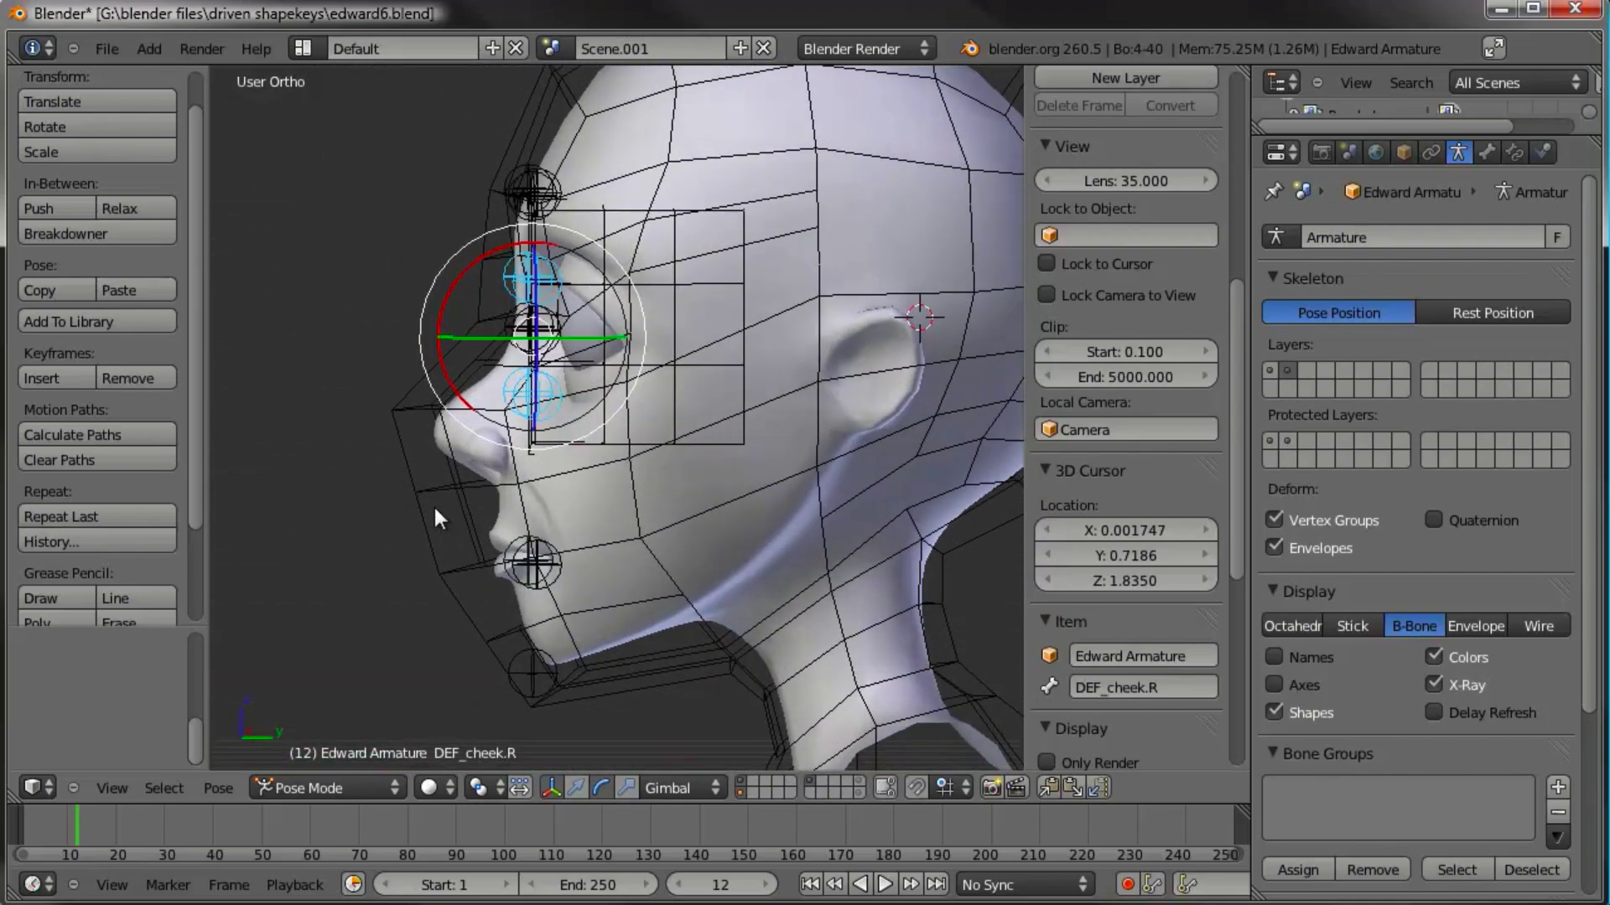
{"action": "middle_click_drag", "start_coordinate": [401, 481], "coordinate": [671, 496]}
{"action": "key", "text": "KP_1"}
{"action": "key", "text": "a"}
{"action": "right_click", "coordinate": [788, 461]}
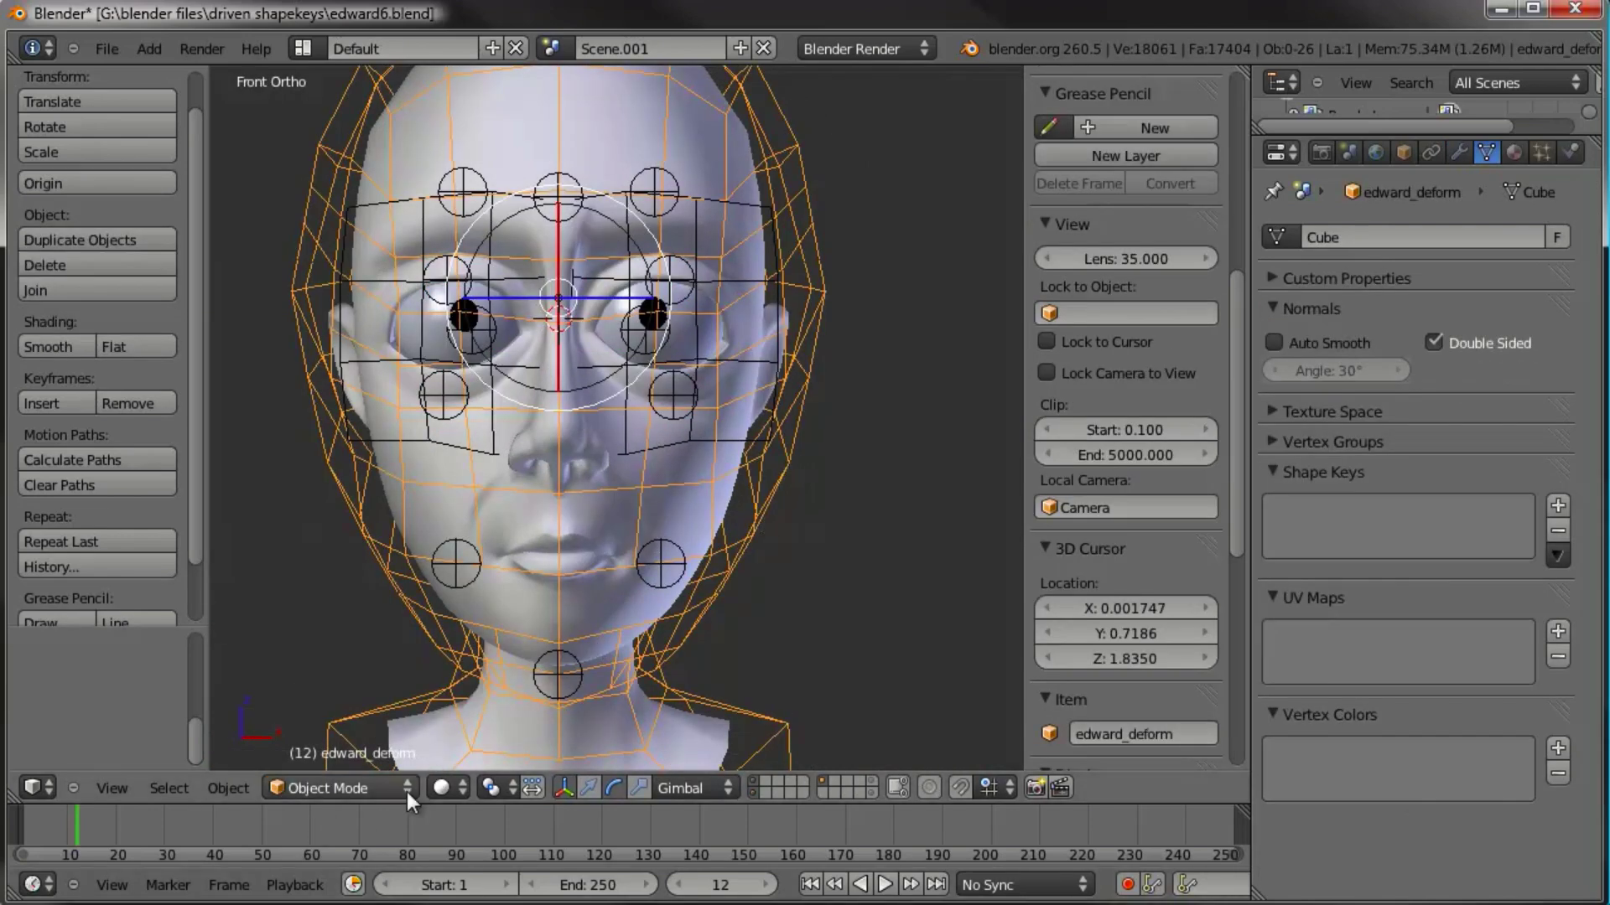
Step: Put edward_deform in Weight Paint mode and add weight around the right cheek bone with the Add brush
{"action": "left_click", "coordinate": [340, 788]}
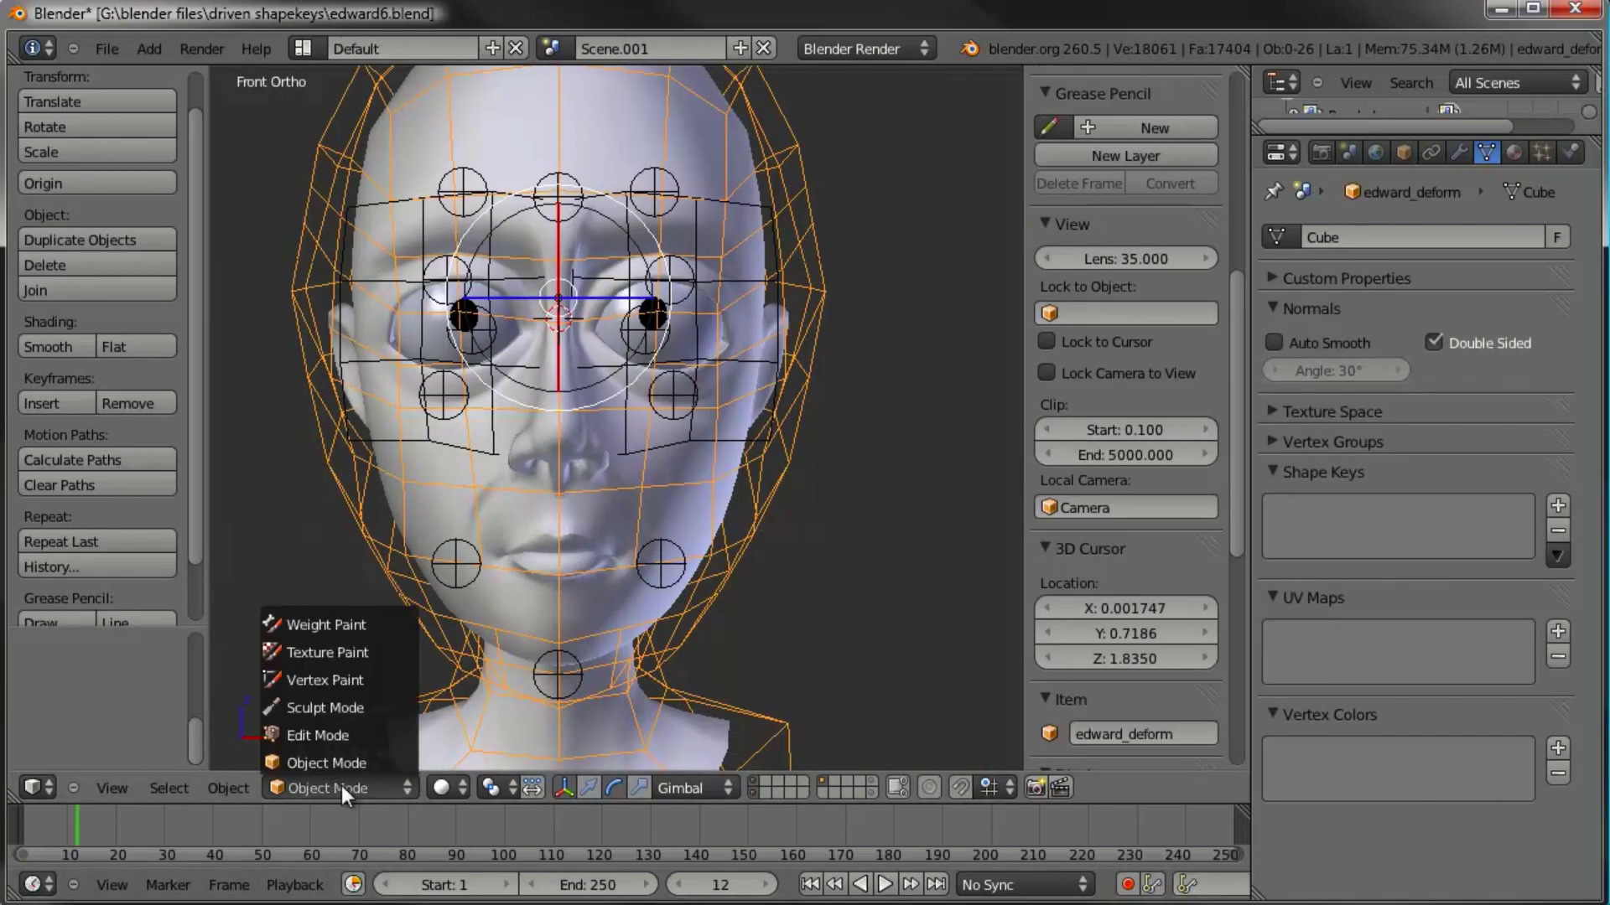
{"action": "left_click", "coordinate": [327, 624]}
{"action": "mouse_move", "coordinate": [587, 469]}
{"action": "middle_mouse_down"}
{"action": "mouse_move", "coordinate": [751, 458]}
{"action": "mouse_move", "coordinate": [655, 481]}
{"action": "mouse_move", "coordinate": [615, 528]}
{"action": "mouse_move", "coordinate": [622, 561]}
{"action": "mouse_move", "coordinate": [520, 604]}
{"action": "mouse_move", "coordinate": [500, 510]}
{"action": "mouse_move", "coordinate": [518, 496]}
{"action": "mouse_move", "coordinate": [449, 376]}
{"action": "mouse_move", "coordinate": [437, 433]}
{"action": "middle_mouse_up"}
{"action": "right_click", "coordinate": [449, 503]}
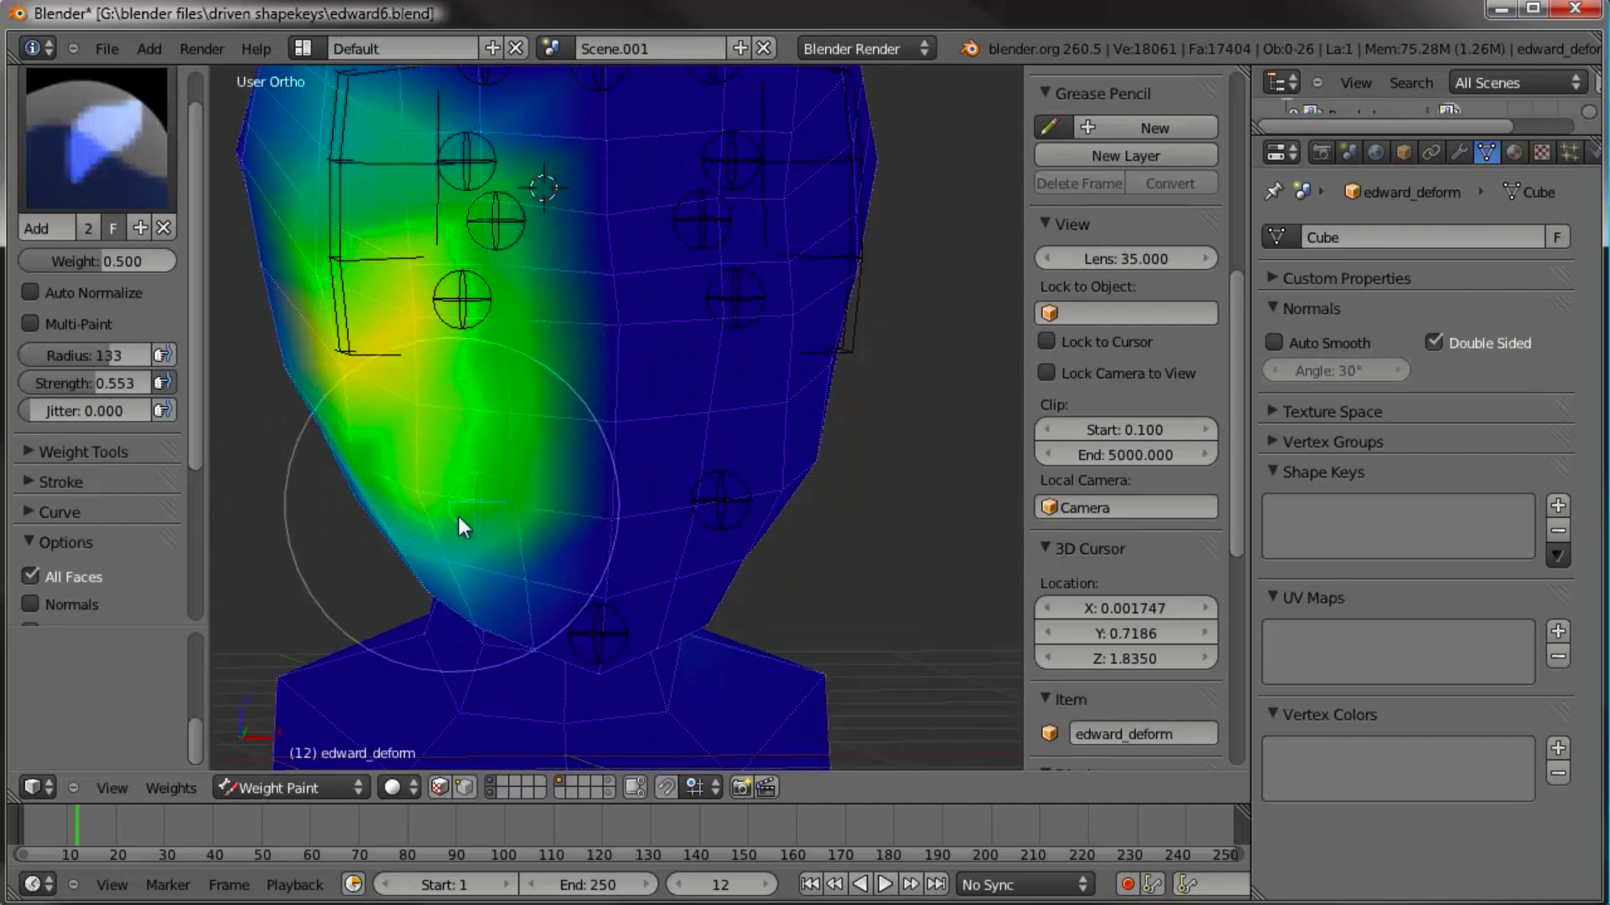
{"action": "mouse_move", "coordinate": [461, 520]}
{"action": "left_mouse_down"}
{"action": "mouse_move", "coordinate": [509, 530]}
{"action": "mouse_move", "coordinate": [490, 556]}
{"action": "mouse_move", "coordinate": [480, 545]}
{"action": "left_mouse_up"}
Step: Choose the Subtract brush with a radius of 129 and reduce the right cheek bone's weight around the eye
{"action": "scroll", "coordinate": [101, 251], "scroll_direction": "up", "scroll_amount": 2}
{"action": "left_click", "coordinate": [89, 218]}
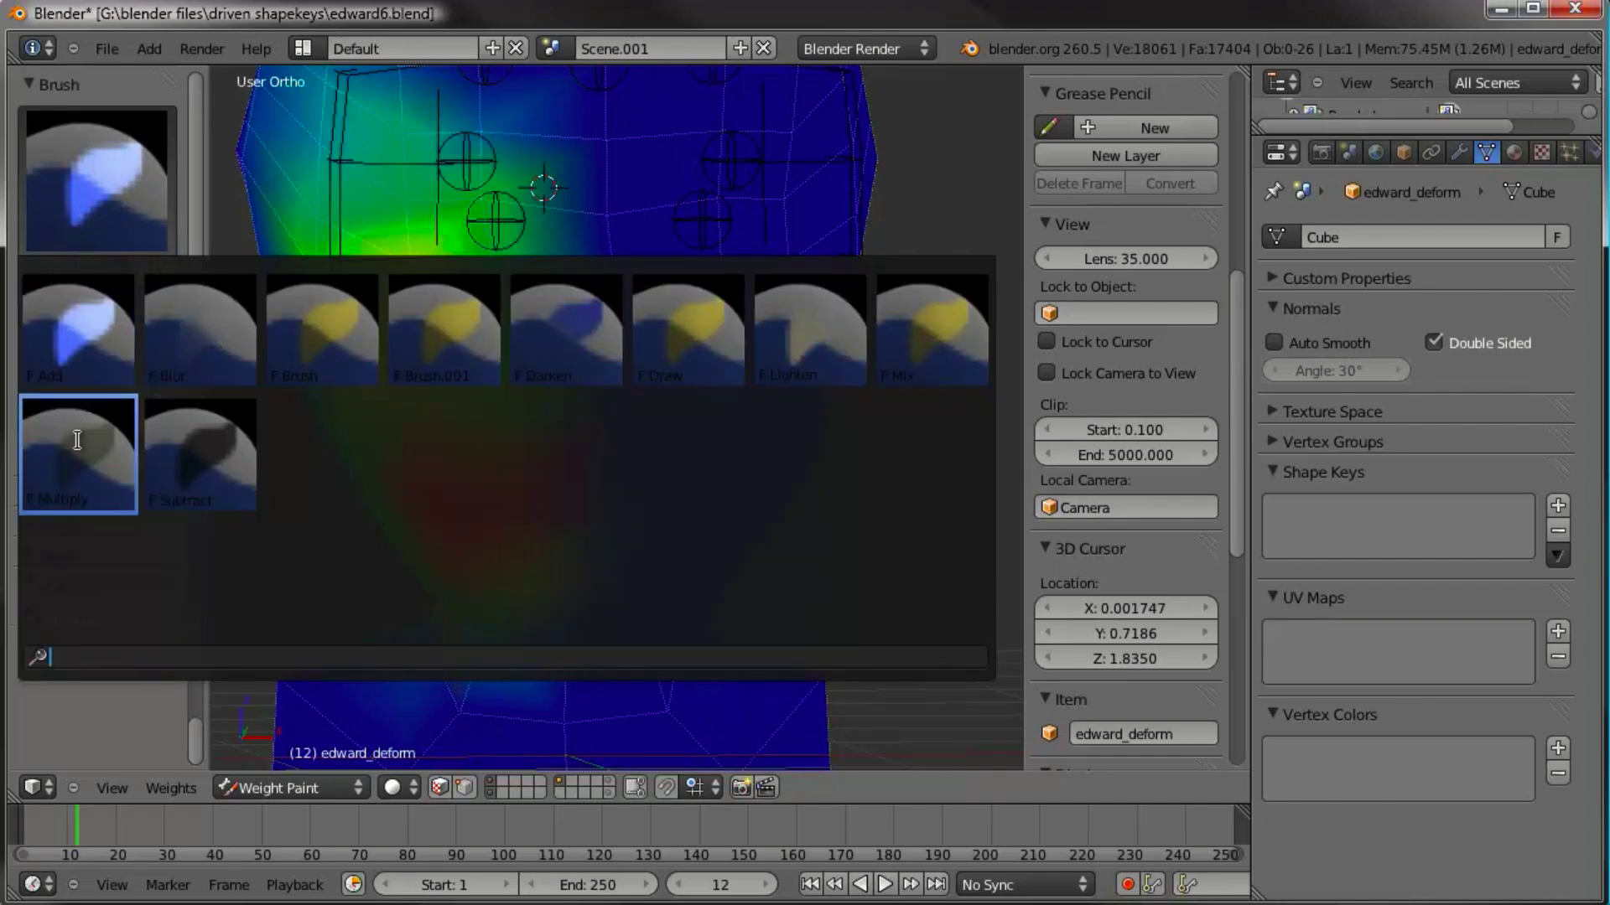
{"action": "left_click", "coordinate": [178, 457]}
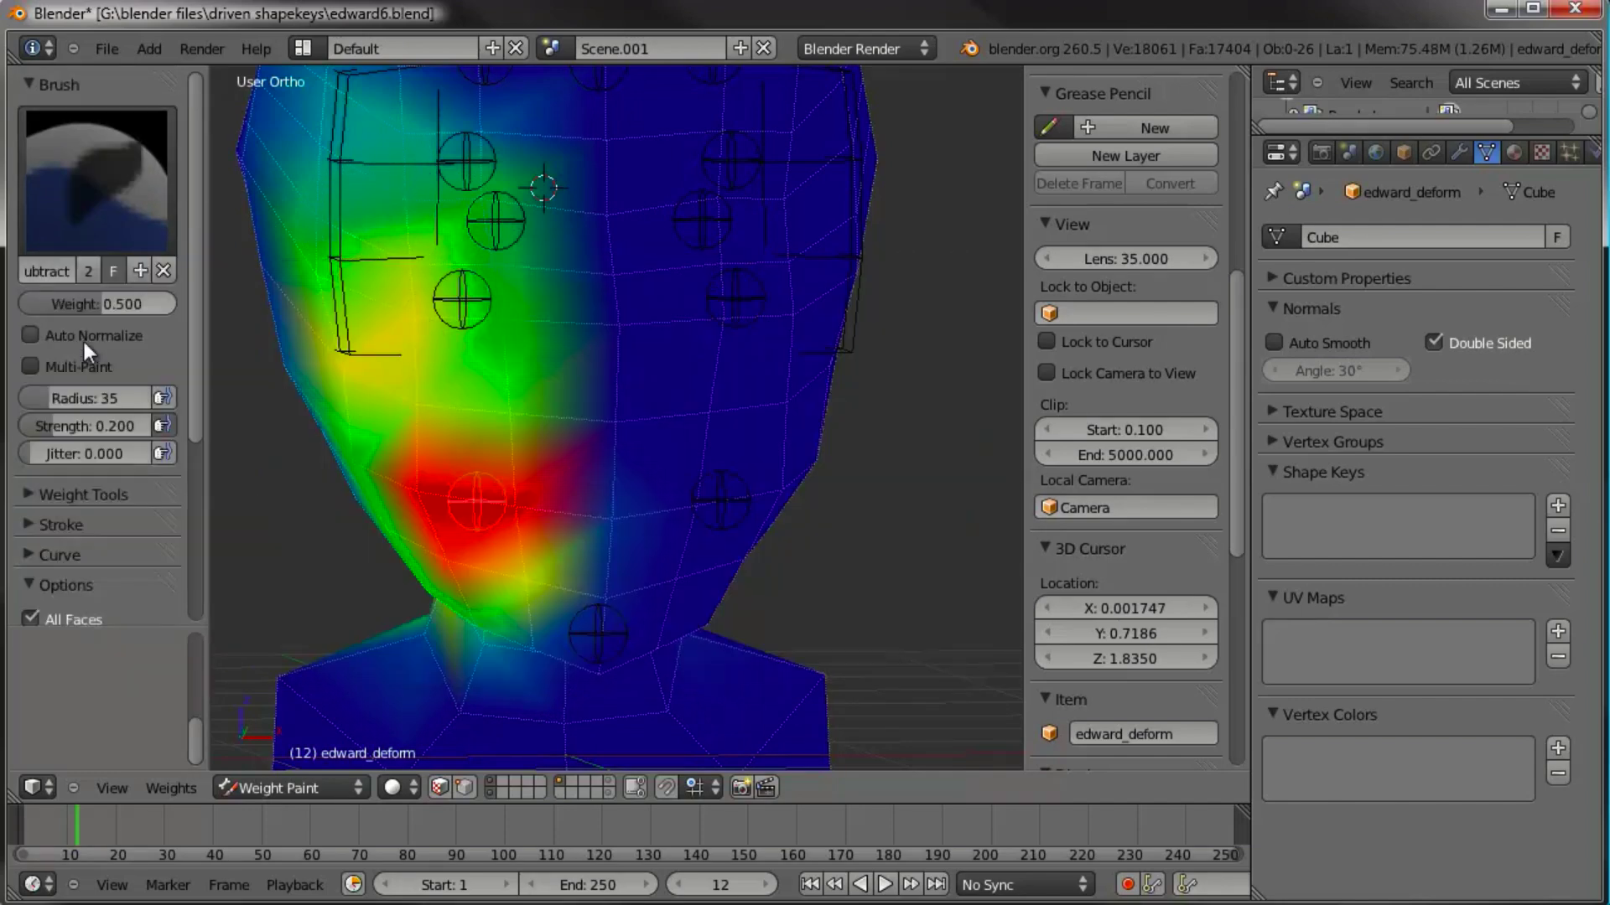
{"action": "left_click_drag", "start_coordinate": [67, 399], "coordinate": [124, 399]}
{"action": "scroll", "coordinate": [475, 260], "scroll_direction": "down", "scroll_amount": 3}
{"action": "mouse_move", "coordinate": [485, 287]}
{"action": "left_mouse_down"}
{"action": "mouse_move", "coordinate": [507, 309]}
{"action": "mouse_move", "coordinate": [484, 379]}
{"action": "mouse_move", "coordinate": [505, 364]}
{"action": "left_mouse_up"}
{"action": "middle_click_drag", "start_coordinate": [504, 364], "coordinate": [515, 396]}
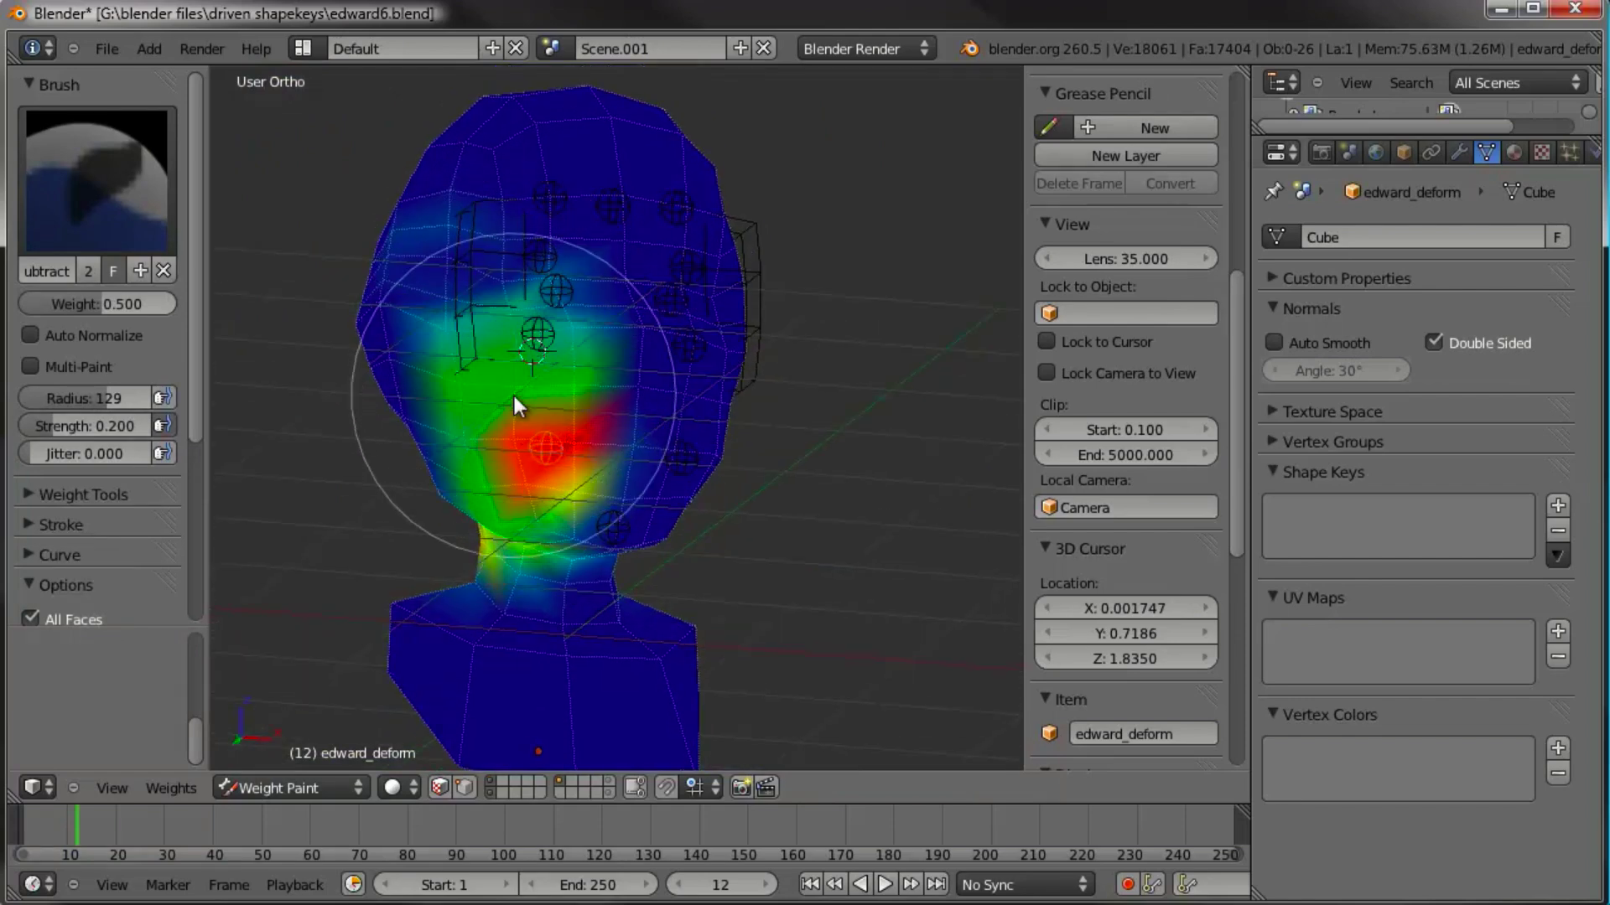
Step: Subtract the cheek bone's stray weight from the neck and the back of the jaw
{"action": "middle_click_drag", "start_coordinate": [636, 339], "coordinate": [779, 420]}
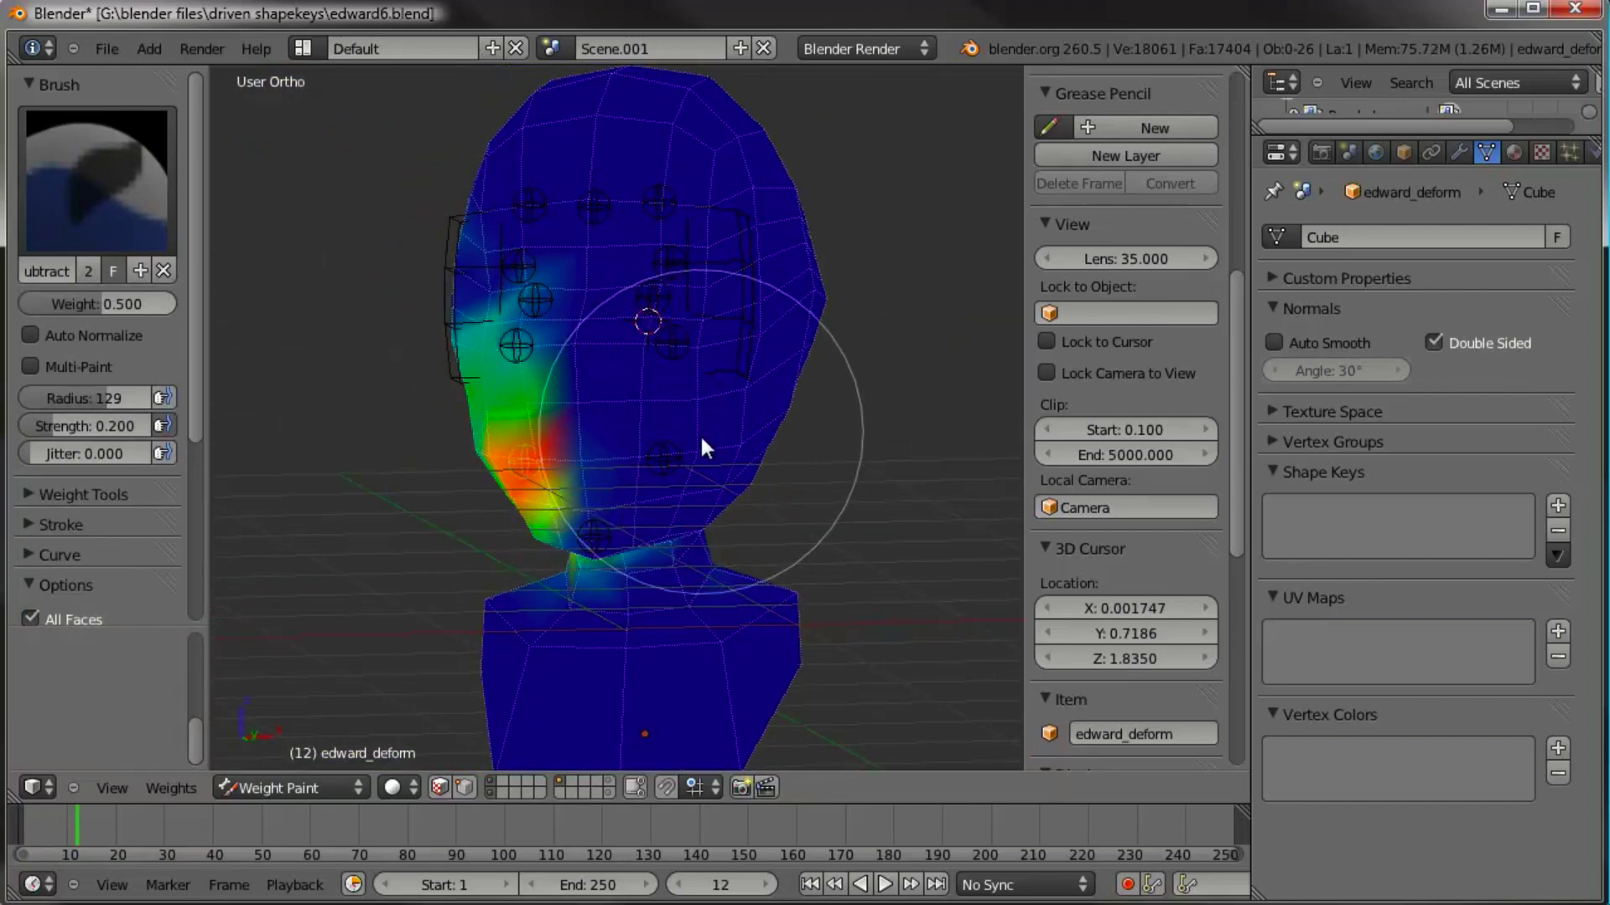
{"action": "mouse_move", "coordinate": [701, 452]}
{"action": "middle_mouse_down"}
{"action": "mouse_move", "coordinate": [679, 460]}
{"action": "mouse_move", "coordinate": [770, 235]}
{"action": "middle_mouse_up"}
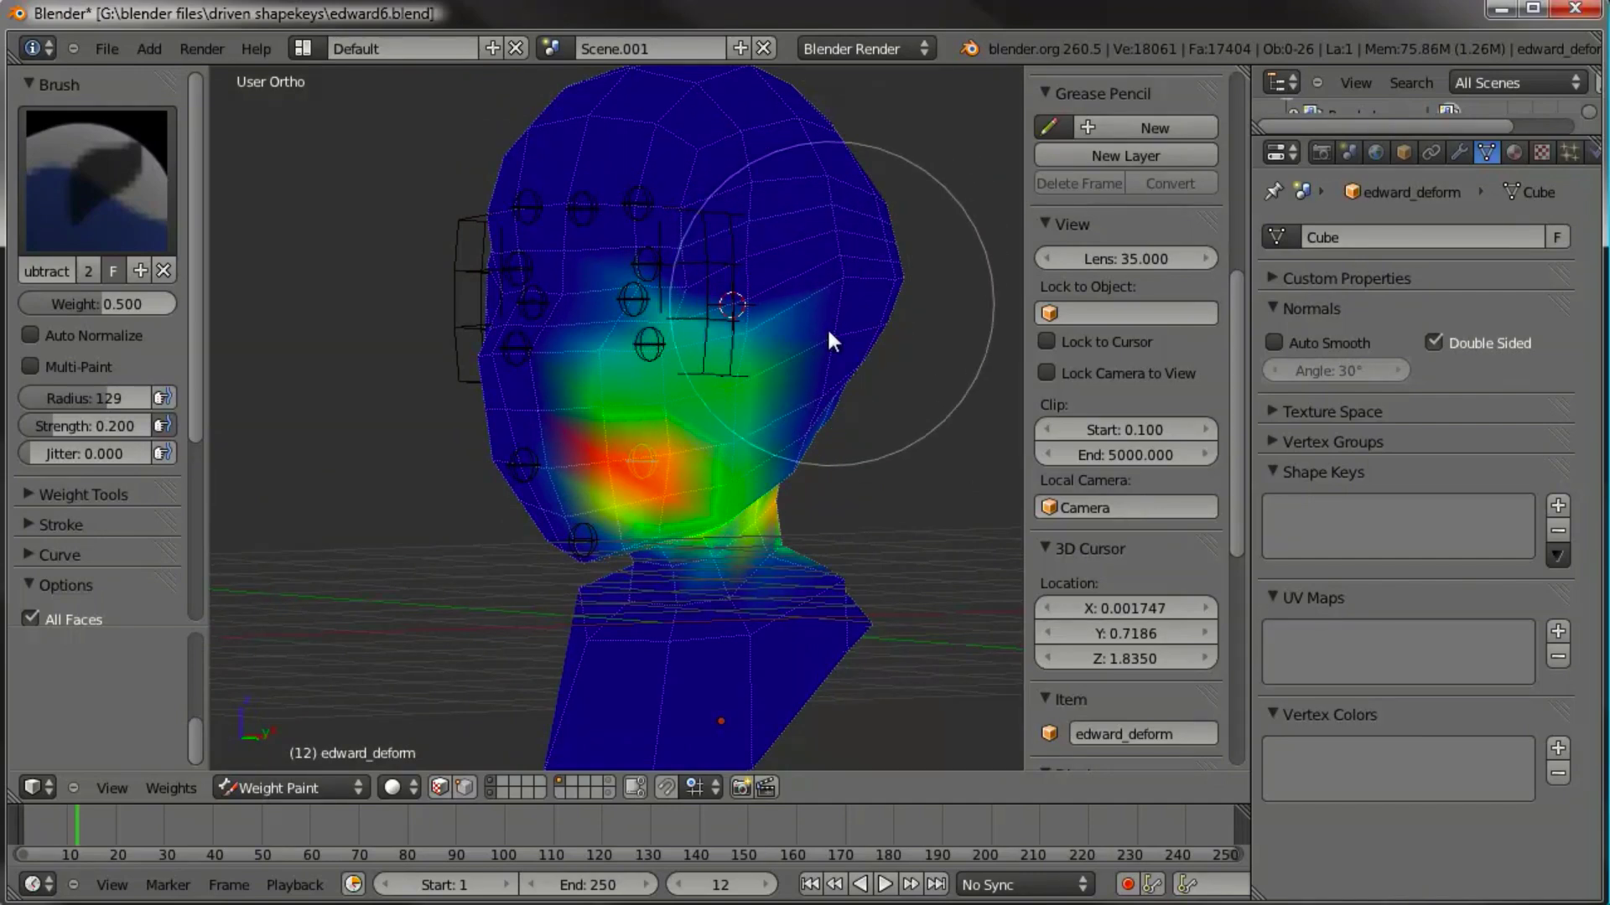
{"action": "middle_click_drag", "start_coordinate": [829, 471], "coordinate": [803, 383]}
{"action": "mouse_move", "coordinate": [799, 564]}
{"action": "left_mouse_down"}
{"action": "mouse_move", "coordinate": [788, 521]}
{"action": "mouse_move", "coordinate": [739, 542]}
{"action": "mouse_move", "coordinate": [545, 481]}
{"action": "left_mouse_up"}
{"action": "middle_click_drag", "start_coordinate": [546, 481], "coordinate": [653, 477]}
{"action": "middle_click_drag", "start_coordinate": [570, 429], "coordinate": [527, 476]}
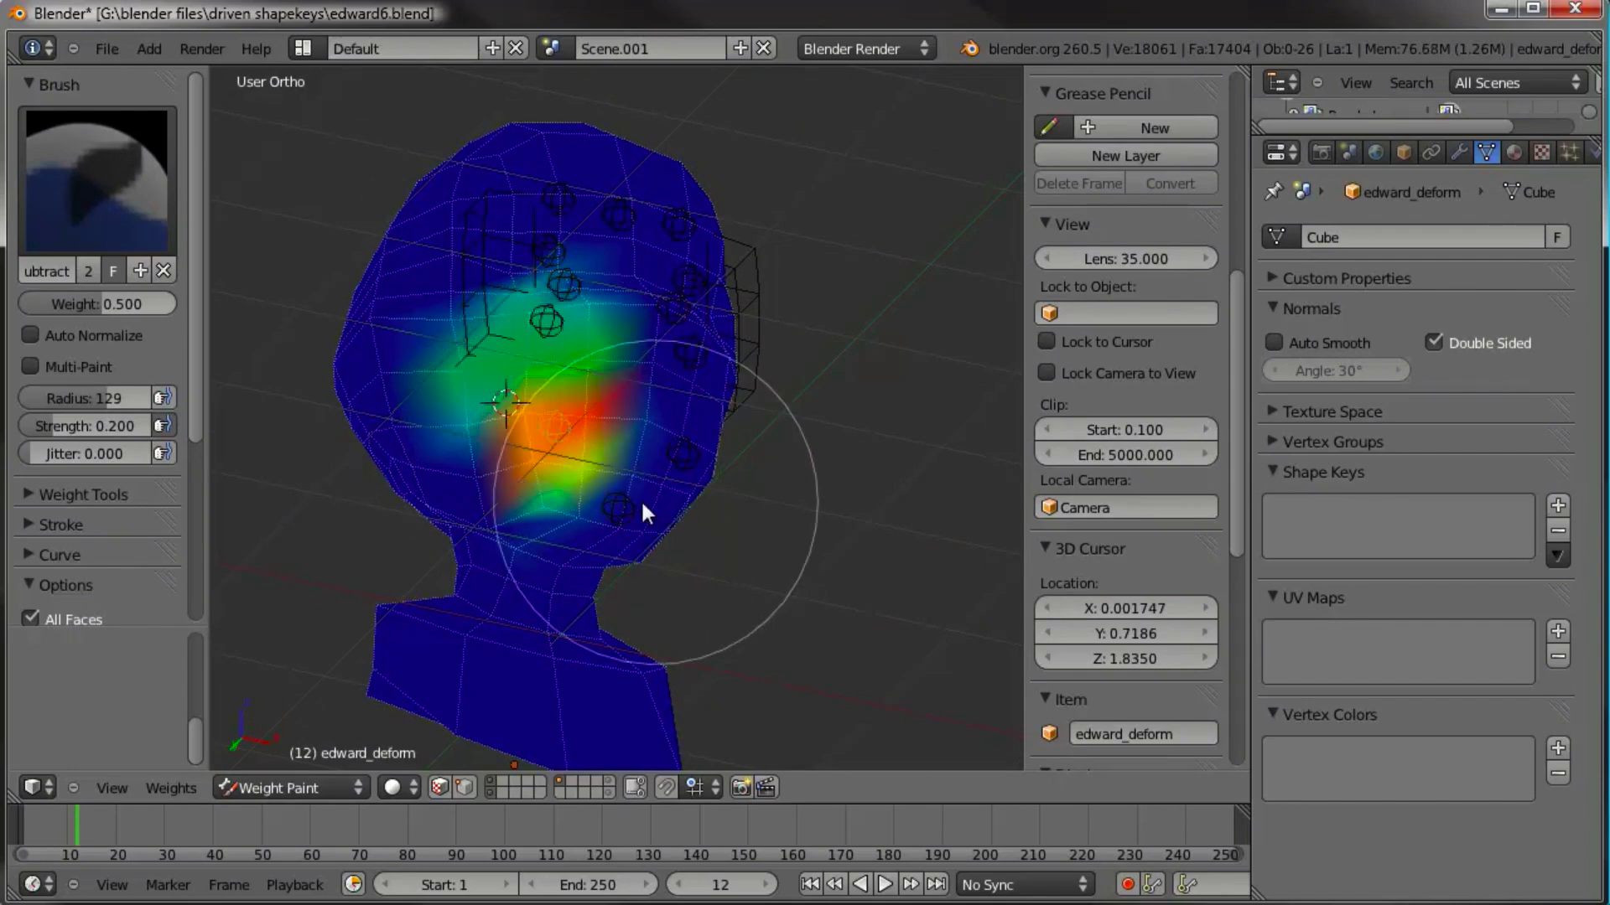
Step: Return to the Add brush and paint weight around the eye bones on both sides of the face
{"action": "mouse_move", "coordinate": [626, 500]}
{"action": "middle_mouse_down"}
{"action": "mouse_move", "coordinate": [751, 380]}
{"action": "mouse_move", "coordinate": [654, 431]}
{"action": "mouse_move", "coordinate": [665, 461]}
{"action": "mouse_move", "coordinate": [676, 402]}
{"action": "mouse_move", "coordinate": [731, 406]}
{"action": "middle_mouse_up"}
{"action": "scroll", "coordinate": [662, 475], "scroll_direction": "up", "scroll_amount": 2}
{"action": "scroll", "coordinate": [663, 466], "scroll_direction": "up", "scroll_amount": 2}
{"action": "right_click", "coordinate": [716, 406]}
{"action": "left_click", "coordinate": [97, 226]}
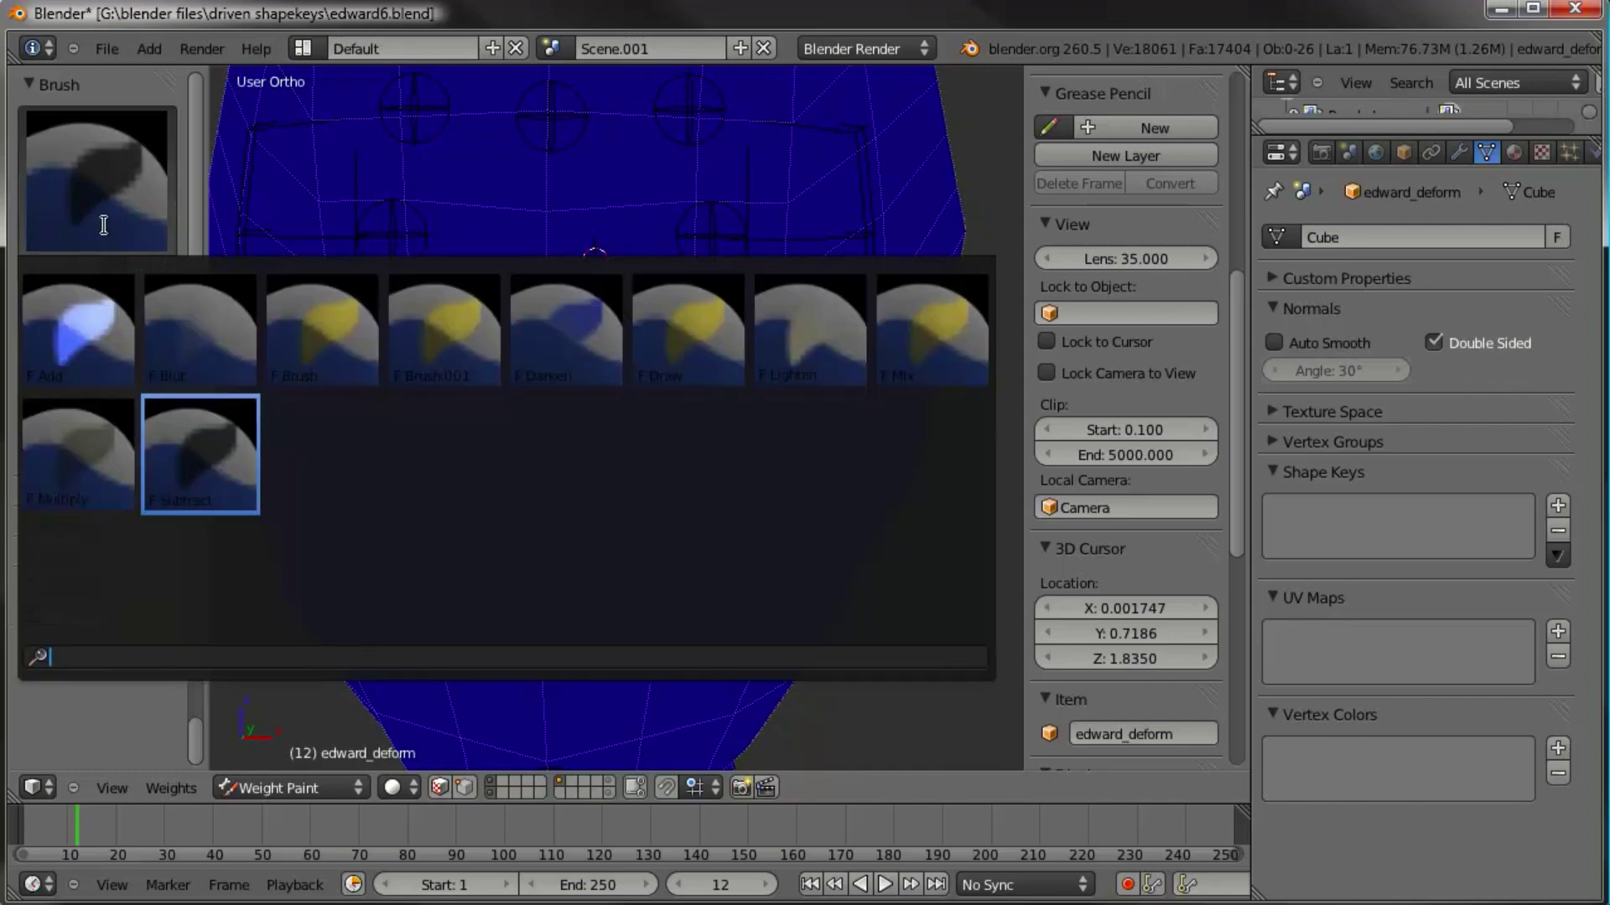
{"action": "left_click", "coordinate": [90, 316]}
{"action": "scroll", "coordinate": [755, 360], "scroll_direction": "up", "scroll_amount": 1}
{"action": "mouse_move", "coordinate": [736, 376]}
{"action": "left_mouse_down"}
{"action": "mouse_move", "coordinate": [812, 335]}
{"action": "mouse_move", "coordinate": [846, 285]}
{"action": "mouse_move", "coordinate": [615, 303]}
{"action": "mouse_move", "coordinate": [722, 297]}
{"action": "left_mouse_up"}
{"action": "middle_click_drag", "start_coordinate": [597, 372], "coordinate": [629, 373]}
{"action": "mouse_move", "coordinate": [453, 392]}
{"action": "middle_mouse_down"}
{"action": "mouse_move", "coordinate": [420, 377]}
{"action": "mouse_move", "coordinate": [514, 377]}
{"action": "mouse_move", "coordinate": [413, 299]}
{"action": "mouse_move", "coordinate": [337, 279]}
{"action": "middle_mouse_up"}
{"action": "mouse_move", "coordinate": [334, 280]}
{"action": "left_mouse_down"}
{"action": "mouse_move", "coordinate": [428, 280]}
{"action": "mouse_move", "coordinate": [463, 313]}
{"action": "mouse_move", "coordinate": [302, 302]}
{"action": "mouse_move", "coordinate": [545, 300]}
{"action": "left_mouse_up"}
{"action": "middle_click_drag", "start_coordinate": [741, 312], "coordinate": [700, 310]}
Step: Add weight around the centre brow bone, spreading across the forehead and down between the brows
{"action": "right_click", "coordinate": [748, 273]}
{"action": "mouse_move", "coordinate": [599, 281]}
{"action": "middle_mouse_down"}
{"action": "mouse_move", "coordinate": [593, 349]}
{"action": "mouse_move", "coordinate": [618, 330]}
{"action": "mouse_move", "coordinate": [586, 302]}
{"action": "middle_mouse_up"}
{"action": "left_click", "coordinate": [541, 259]}
{"action": "mouse_move", "coordinate": [541, 267]}
{"action": "left_mouse_down"}
{"action": "mouse_move", "coordinate": [384, 239]}
{"action": "mouse_move", "coordinate": [558, 344]}
{"action": "mouse_move", "coordinate": [621, 260]}
{"action": "mouse_move", "coordinate": [654, 300]}
{"action": "left_mouse_up"}
{"action": "middle_click_drag", "start_coordinate": [653, 300], "coordinate": [607, 446], "text": "shift"}
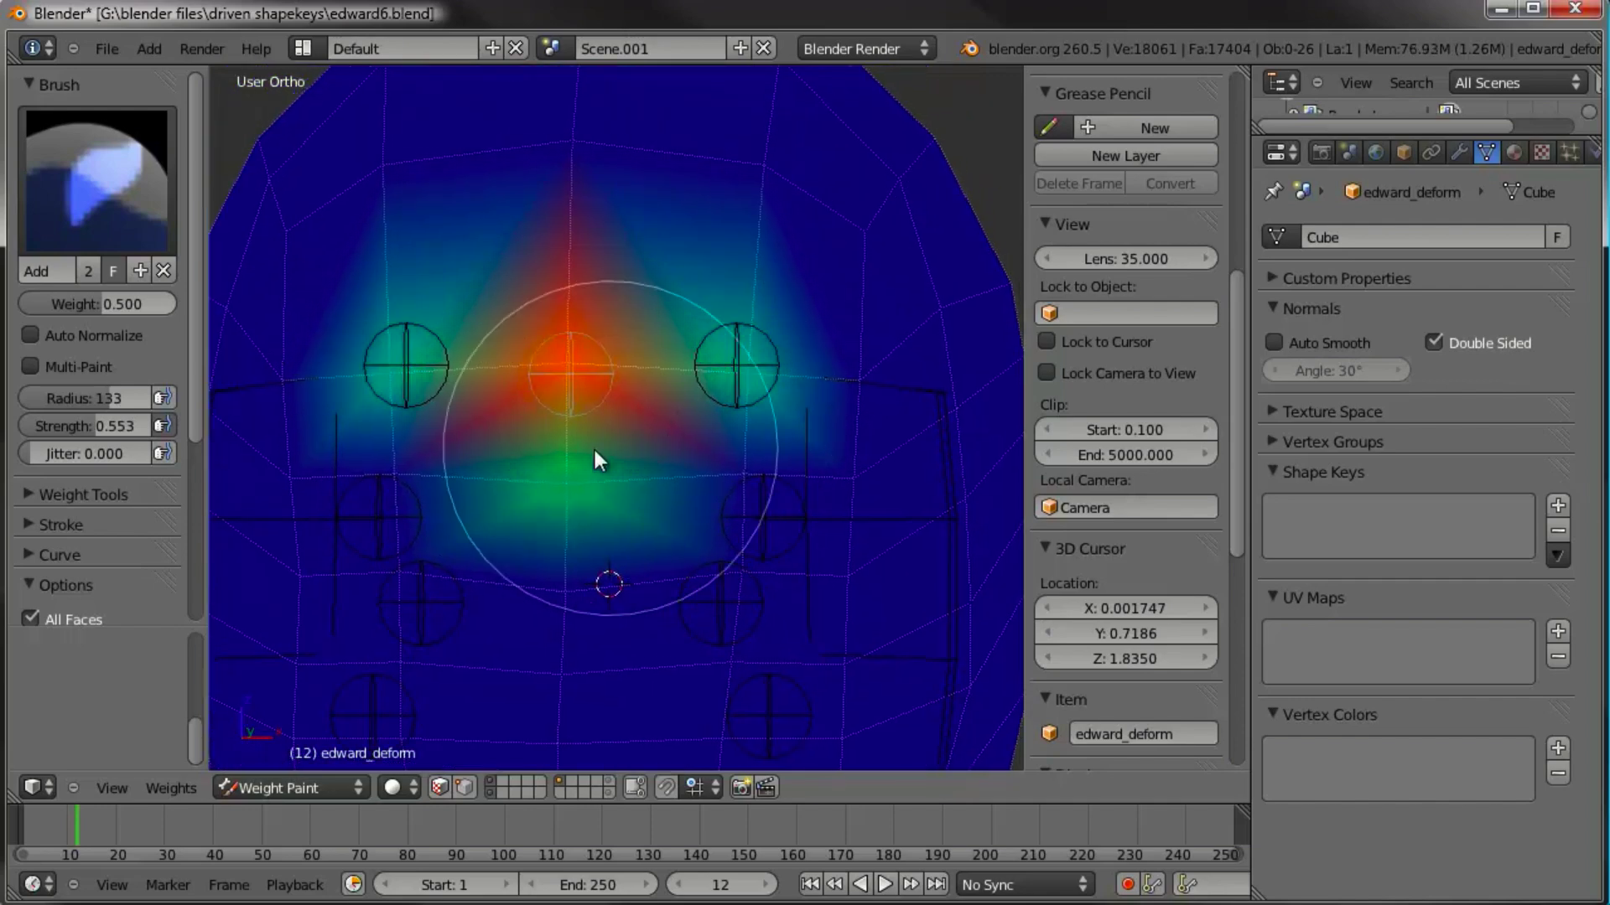
{"action": "mouse_move", "coordinate": [607, 446]}
{"action": "left_mouse_down"}
{"action": "mouse_move", "coordinate": [762, 366]}
{"action": "mouse_move", "coordinate": [529, 267]}
{"action": "mouse_move", "coordinate": [595, 360]}
{"action": "left_mouse_up"}
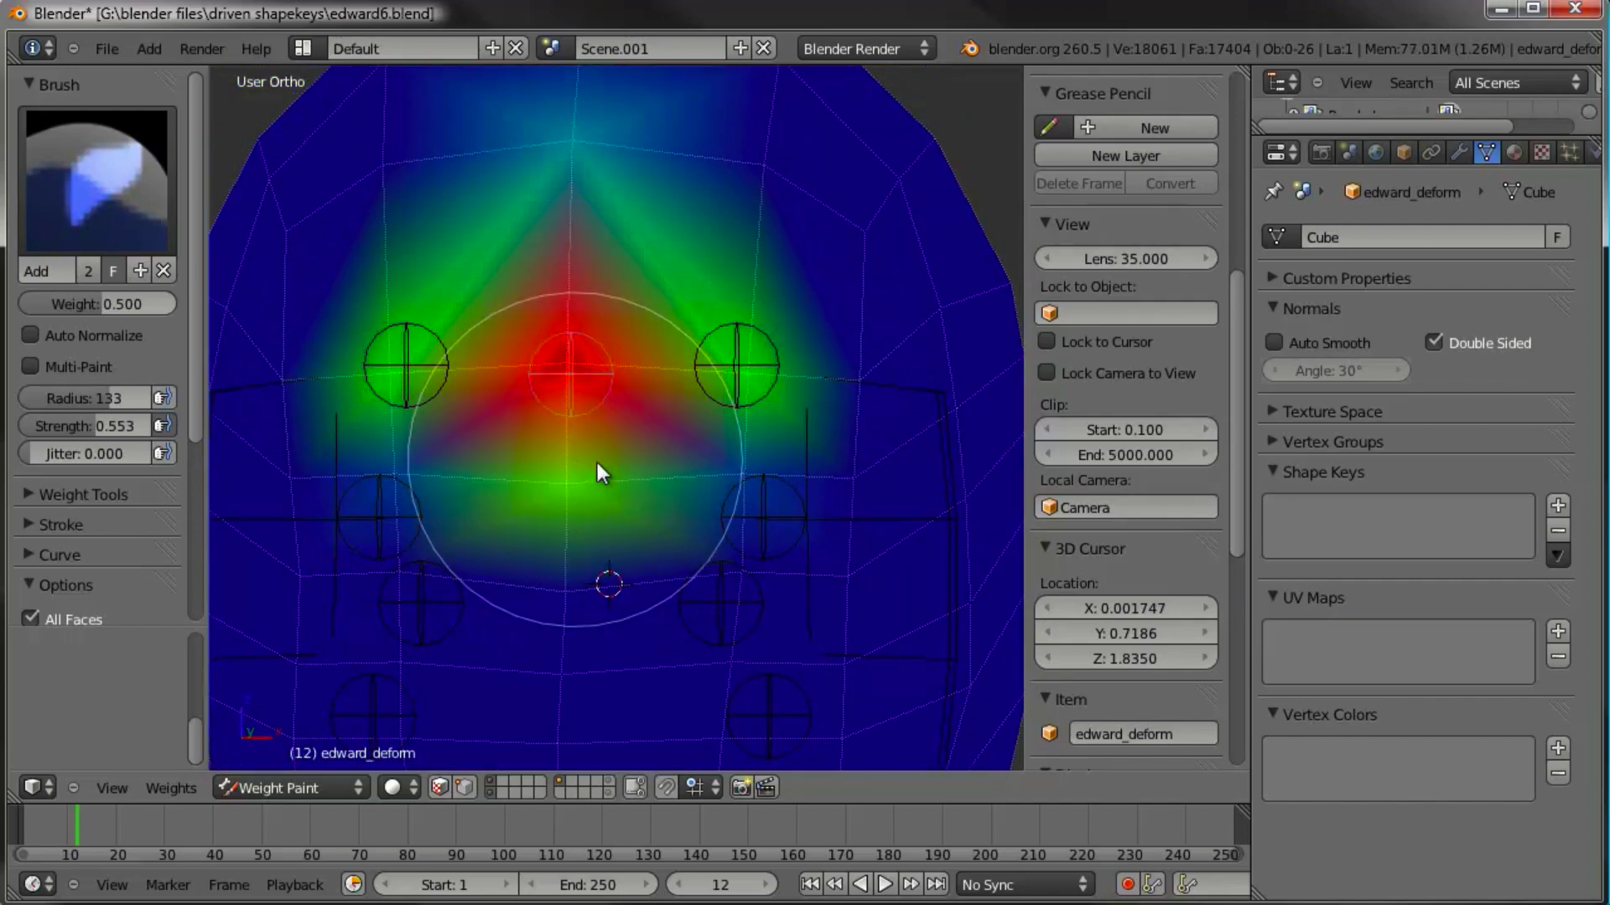
Step: Soften the centre brow bone's weights on the forehead with the Blur brush
{"action": "scroll", "coordinate": [677, 449], "scroll_direction": "down", "scroll_amount": 3}
{"action": "middle_click_drag", "start_coordinate": [657, 419], "coordinate": [557, 346]}
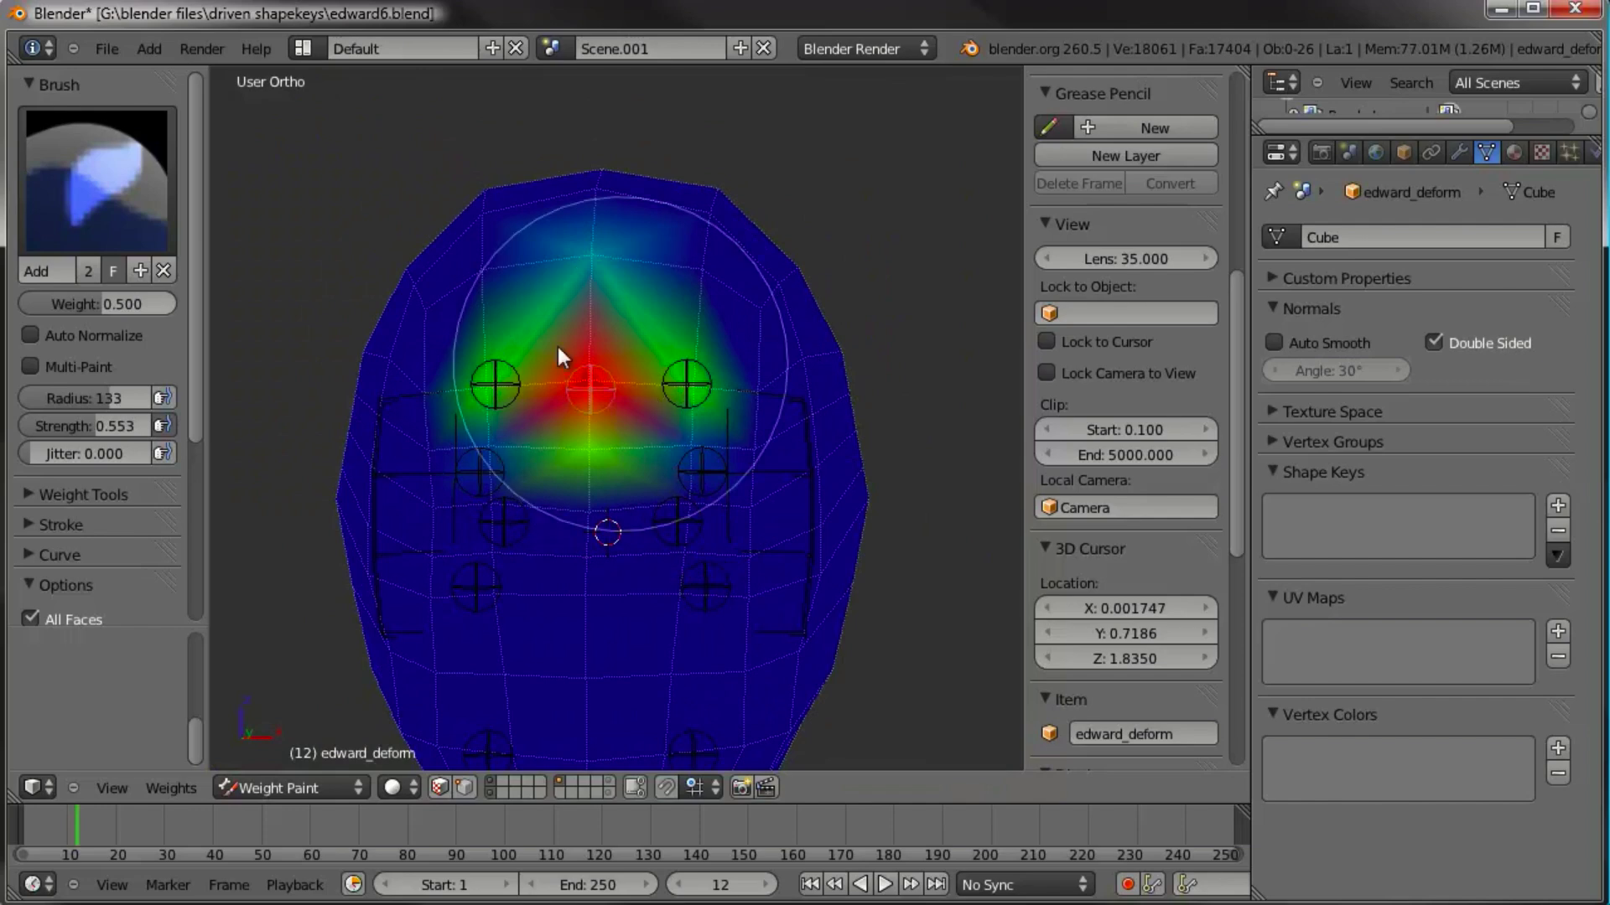
{"action": "left_click", "coordinate": [127, 194]}
{"action": "left_click", "coordinate": [169, 346]}
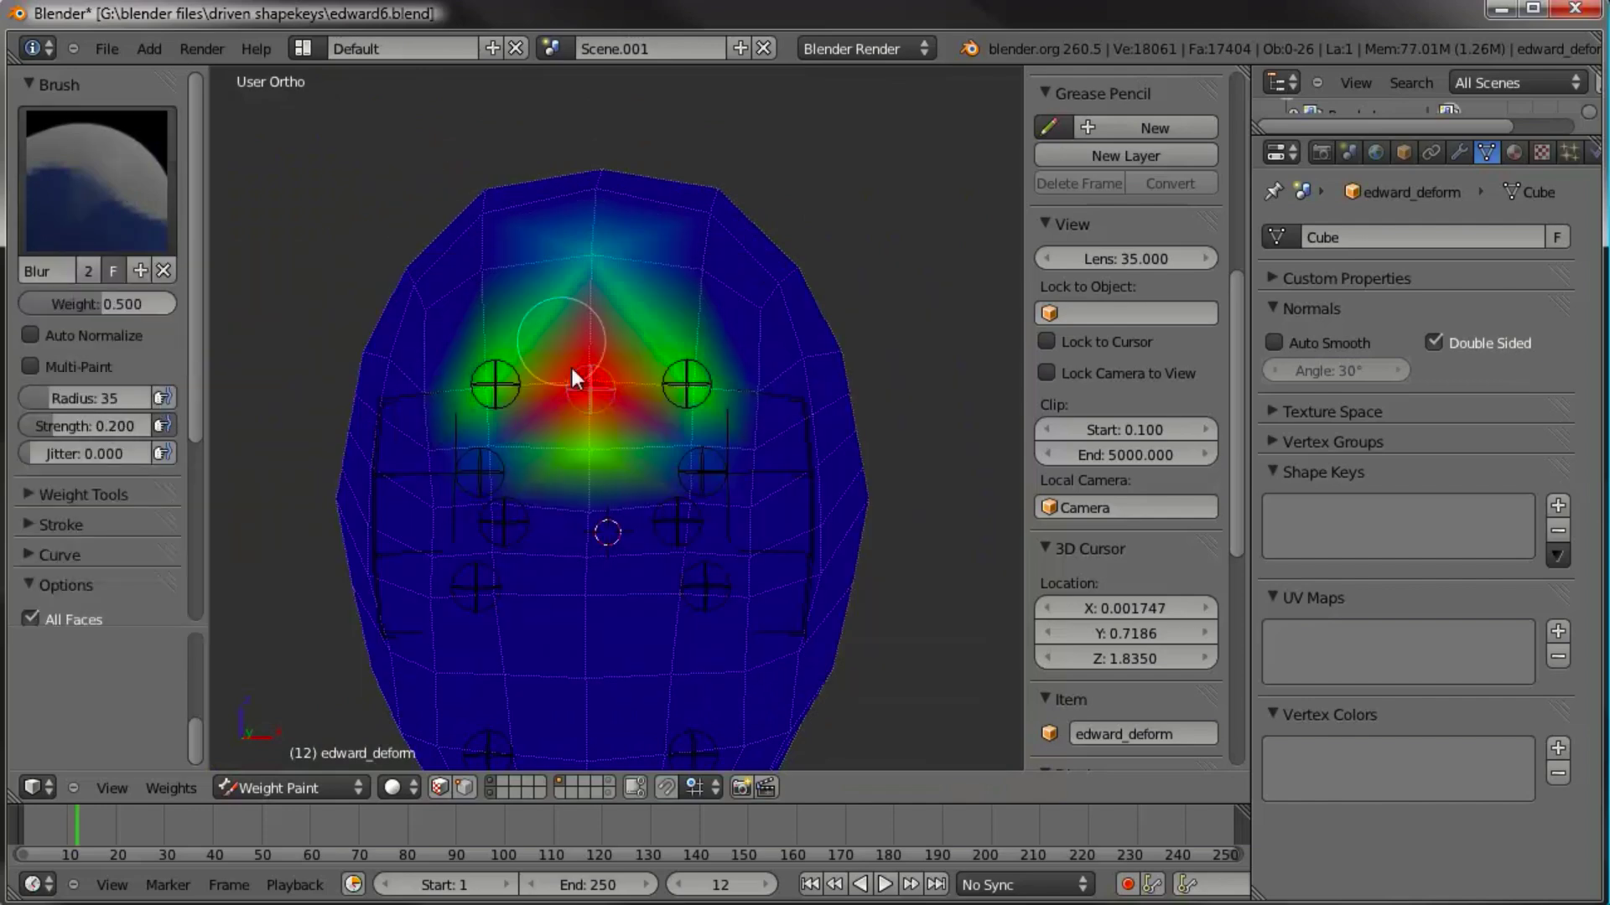
{"action": "left_click_drag", "start_coordinate": [582, 380], "coordinate": [593, 379]}
Step: Return edward_deform to Object Mode and hide the deform cages
{"action": "left_click", "coordinate": [293, 788]}
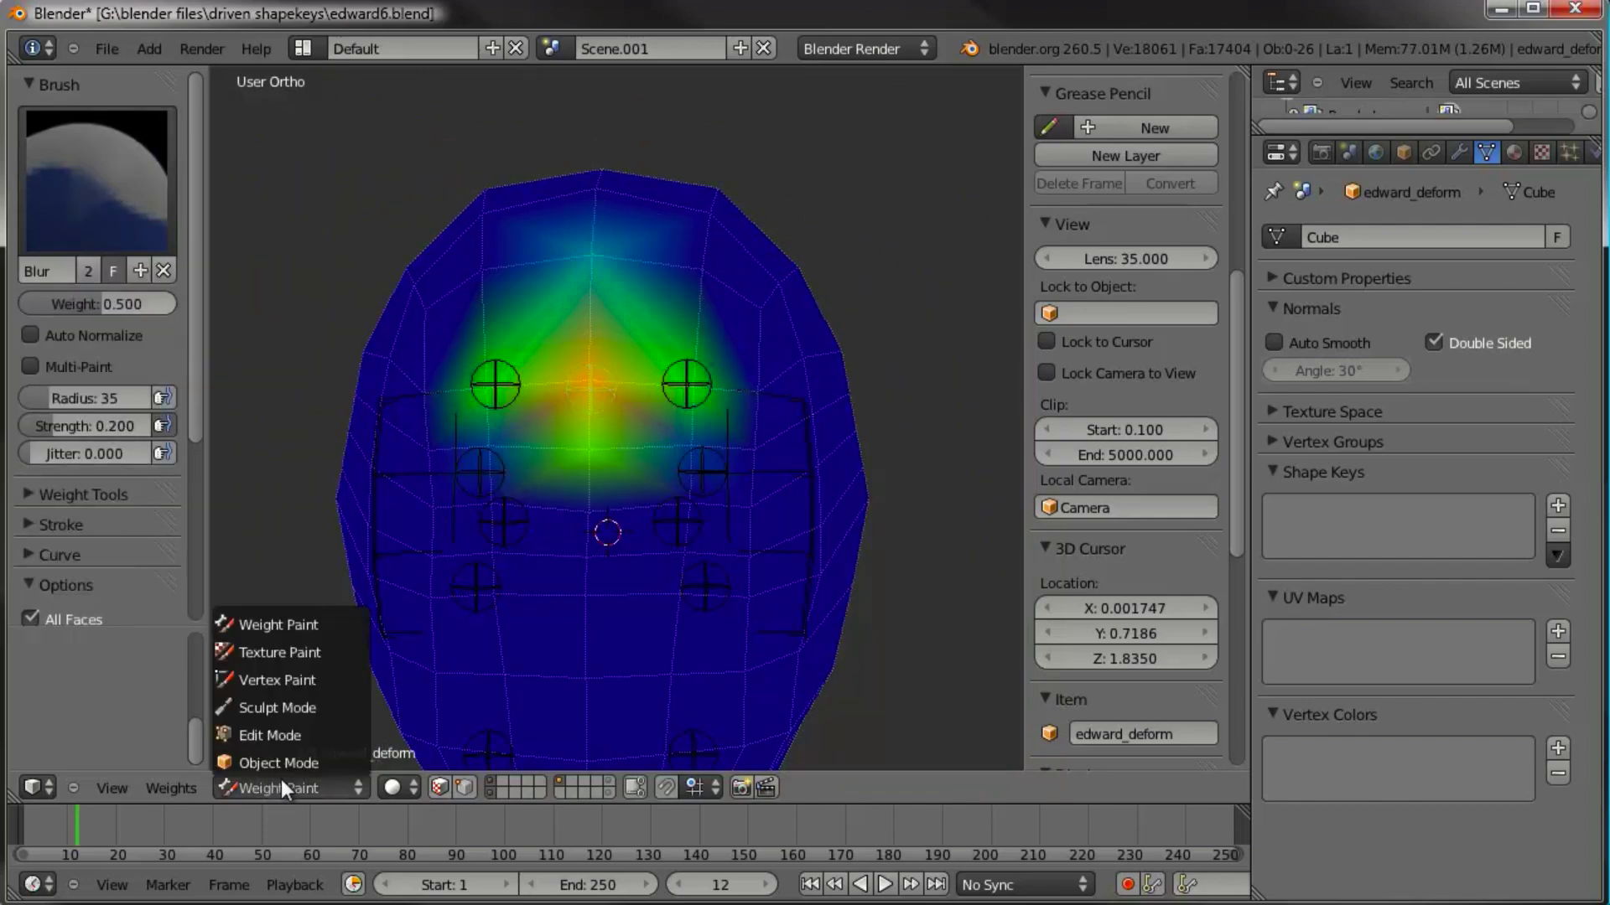
{"action": "left_click", "coordinate": [300, 755]}
{"action": "middle_click_drag", "start_coordinate": [612, 493], "coordinate": [567, 461]}
{"action": "left_click", "coordinate": [824, 780], "text": "shift"}
{"action": "scroll", "coordinate": [687, 474], "scroll_direction": "up", "scroll_amount": 3}
{"action": "key", "text": "a"}
Step: Try moving the centre and left brow bones, the left eyelid bones and the right lower eyelid bone to test the deformation
{"action": "right_click", "coordinate": [585, 288]}
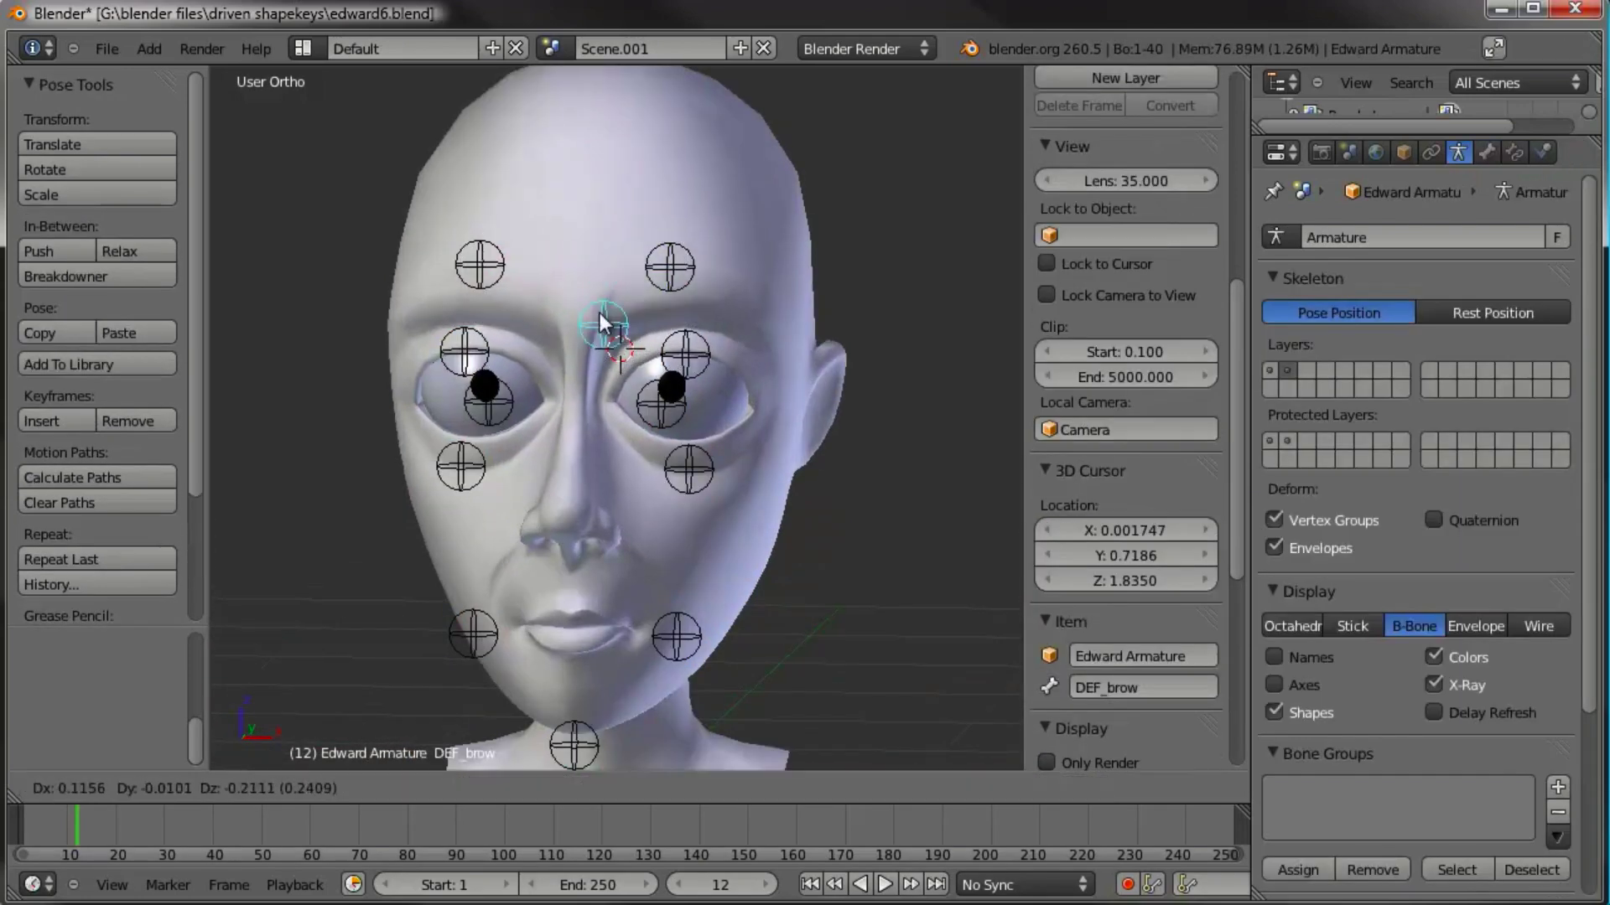
{"action": "right_click", "coordinate": [680, 273]}
{"action": "key", "text": "g"}
{"action": "key", "text": "Escape"}
{"action": "right_click", "coordinate": [697, 336]}
{"action": "key", "text": "g"}
{"action": "right_click", "coordinate": [698, 369]}
{"action": "key", "text": "g"}
{"action": "right_click", "coordinate": [706, 466]}
{"action": "key", "text": "g"}
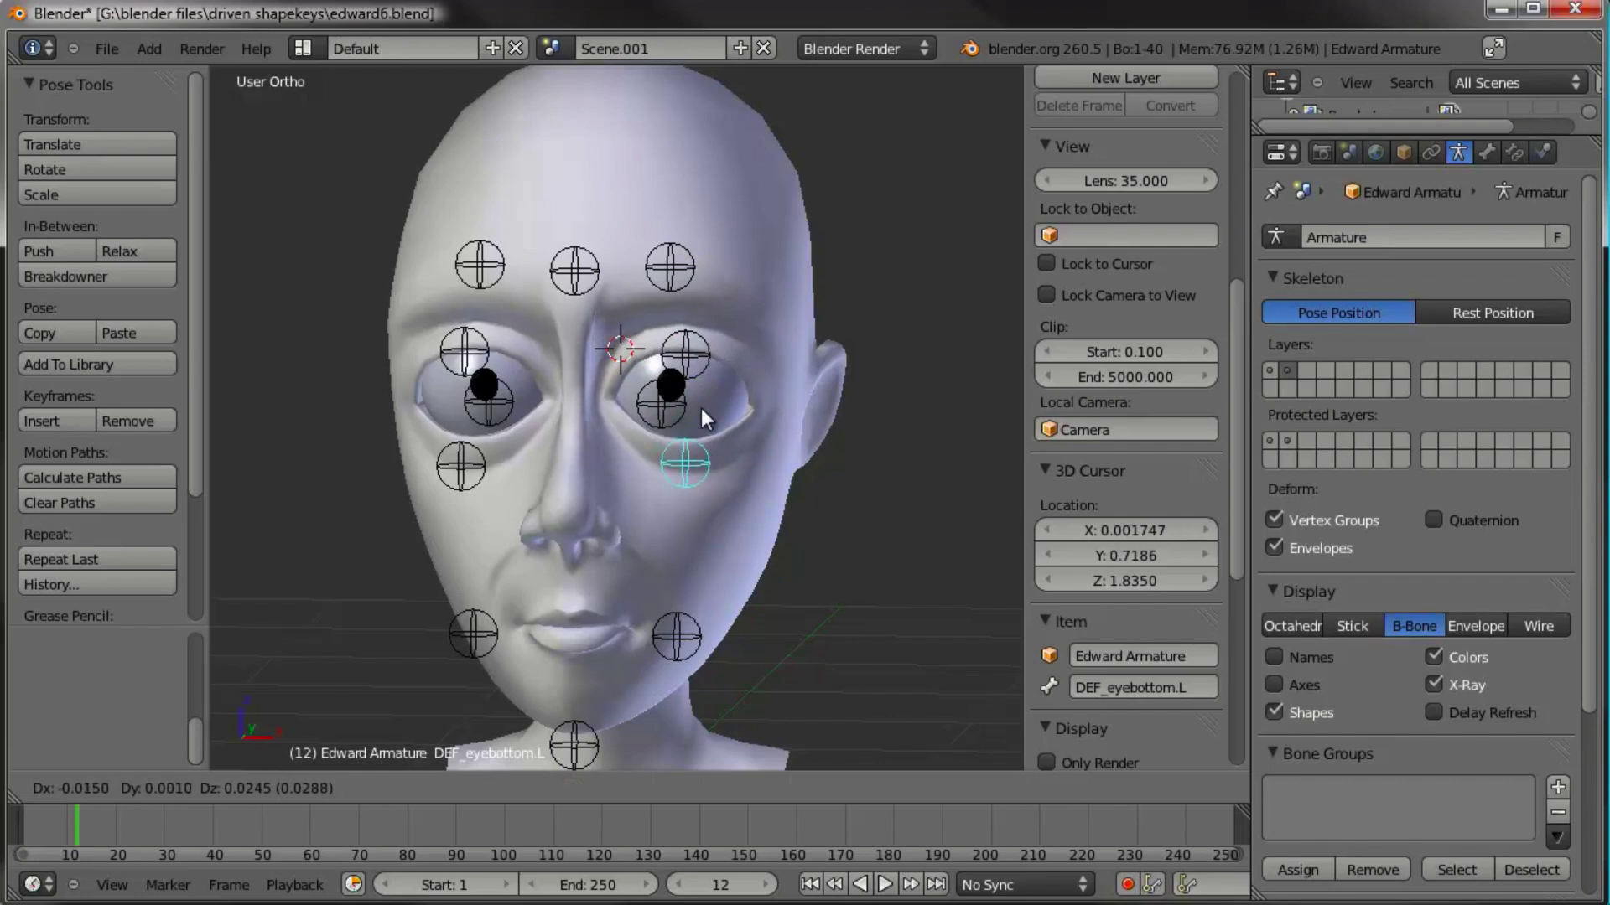
{"action": "key", "text": "Escape"}
{"action": "right_click", "coordinate": [466, 468]}
{"action": "key", "text": "g"}
{"action": "key", "text": "Escape"}
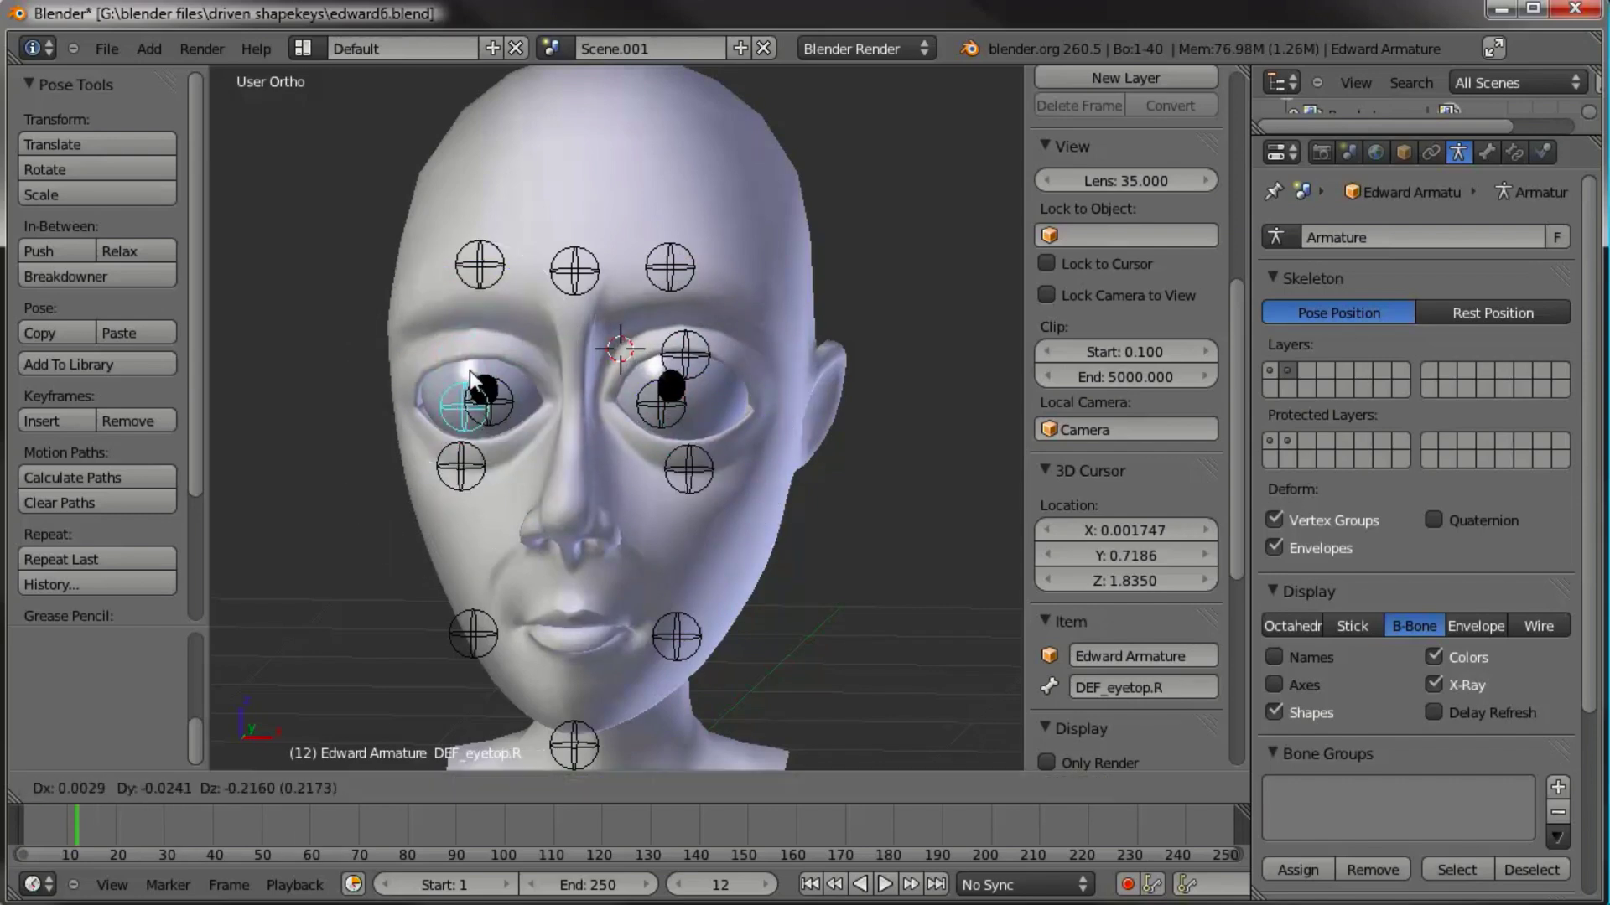
Step: Try moving the right upper eyelid, both cheek and chin deform bones, ending in the front view
{"action": "right_click", "coordinate": [463, 352]}
{"action": "right_click", "coordinate": [473, 633]}
{"action": "key", "text": "g"}
{"action": "key", "text": "Escape"}
{"action": "right_click", "coordinate": [676, 635]}
{"action": "key", "text": "g"}
{"action": "key", "text": "Escape"}
{"action": "right_click", "coordinate": [578, 742]}
{"action": "key", "text": "g"}
{"action": "key", "text": "Escape"}
{"action": "key", "text": "KP_1"}
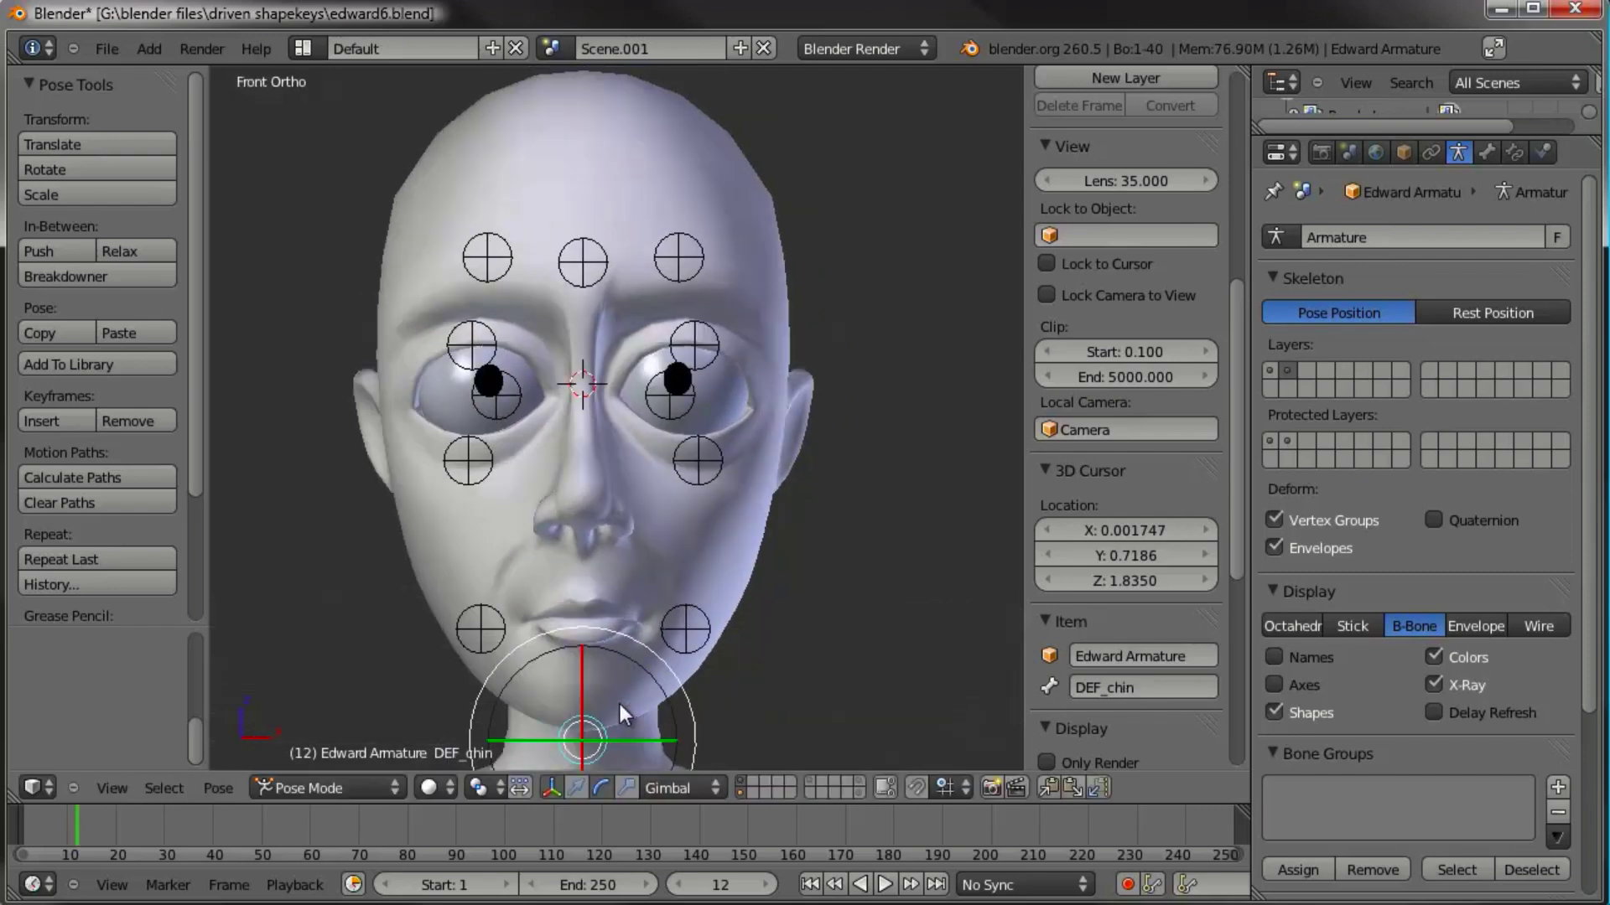
Step: Show the control bone layer together with the deform bones and frame the left eye
{"action": "left_click", "coordinate": [1270, 371], "text": "shift"}
{"action": "middle_click_drag", "start_coordinate": [883, 374], "coordinate": [600, 400]}
{"action": "scroll", "coordinate": [731, 401], "scroll_direction": "up", "scroll_amount": 4}
{"action": "right_click", "coordinate": [582, 391]}
{"action": "scroll", "coordinate": [689, 424], "scroll_direction": "up", "scroll_amount": 4}
{"action": "middle_click_drag", "start_coordinate": [693, 425], "coordinate": [660, 421]}
{"action": "right_click", "coordinate": [441, 405]}
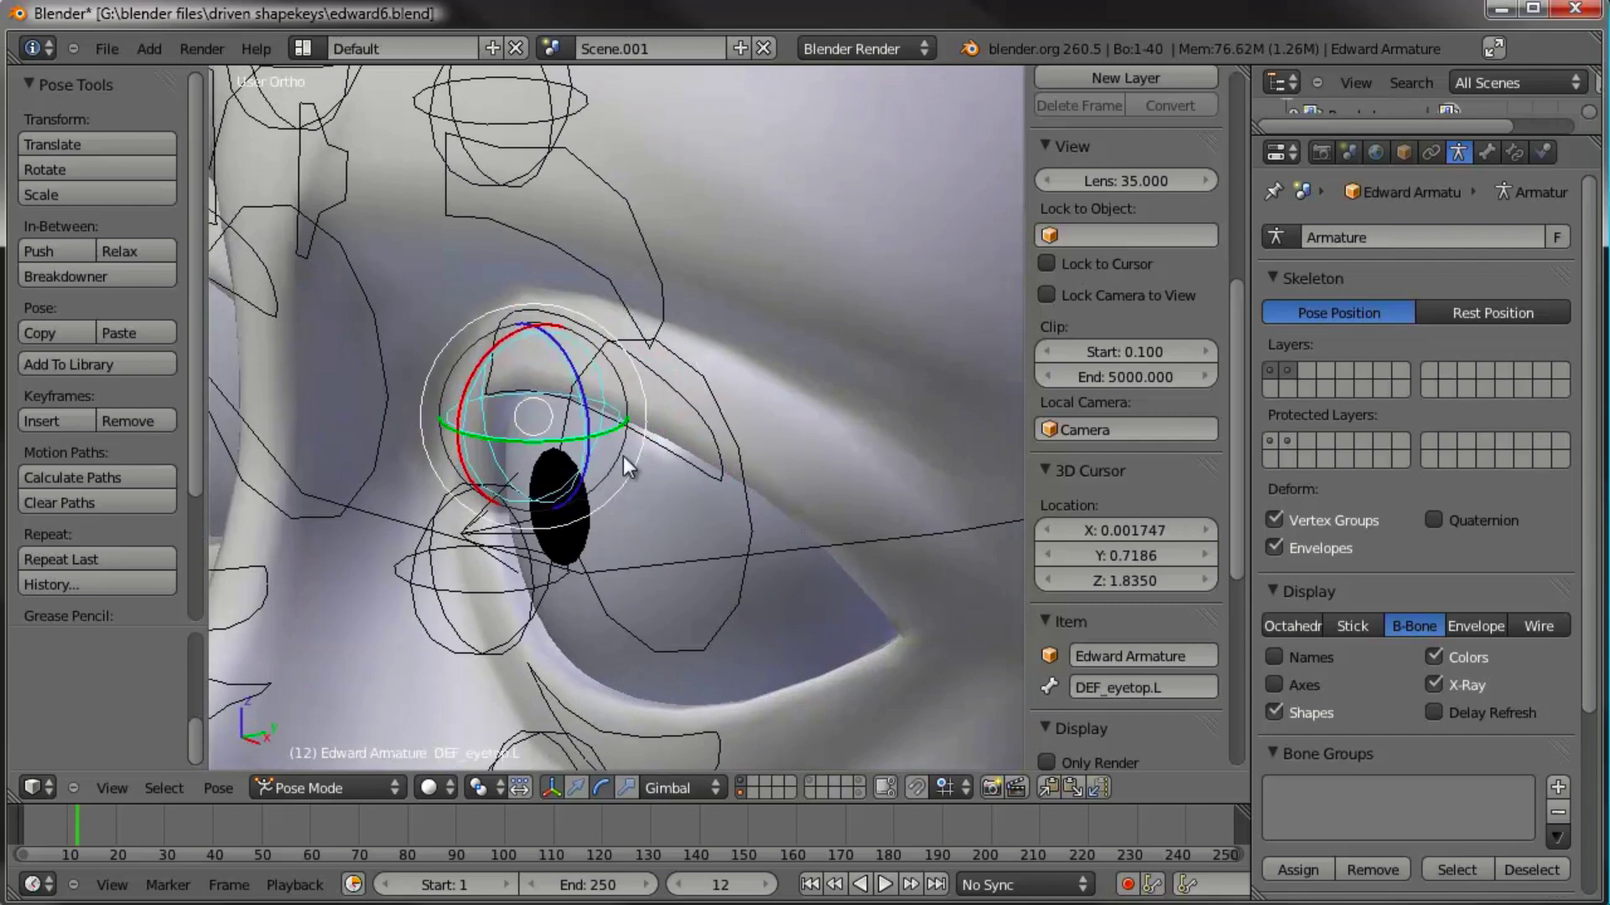
{"action": "right_click", "coordinate": [723, 458]}
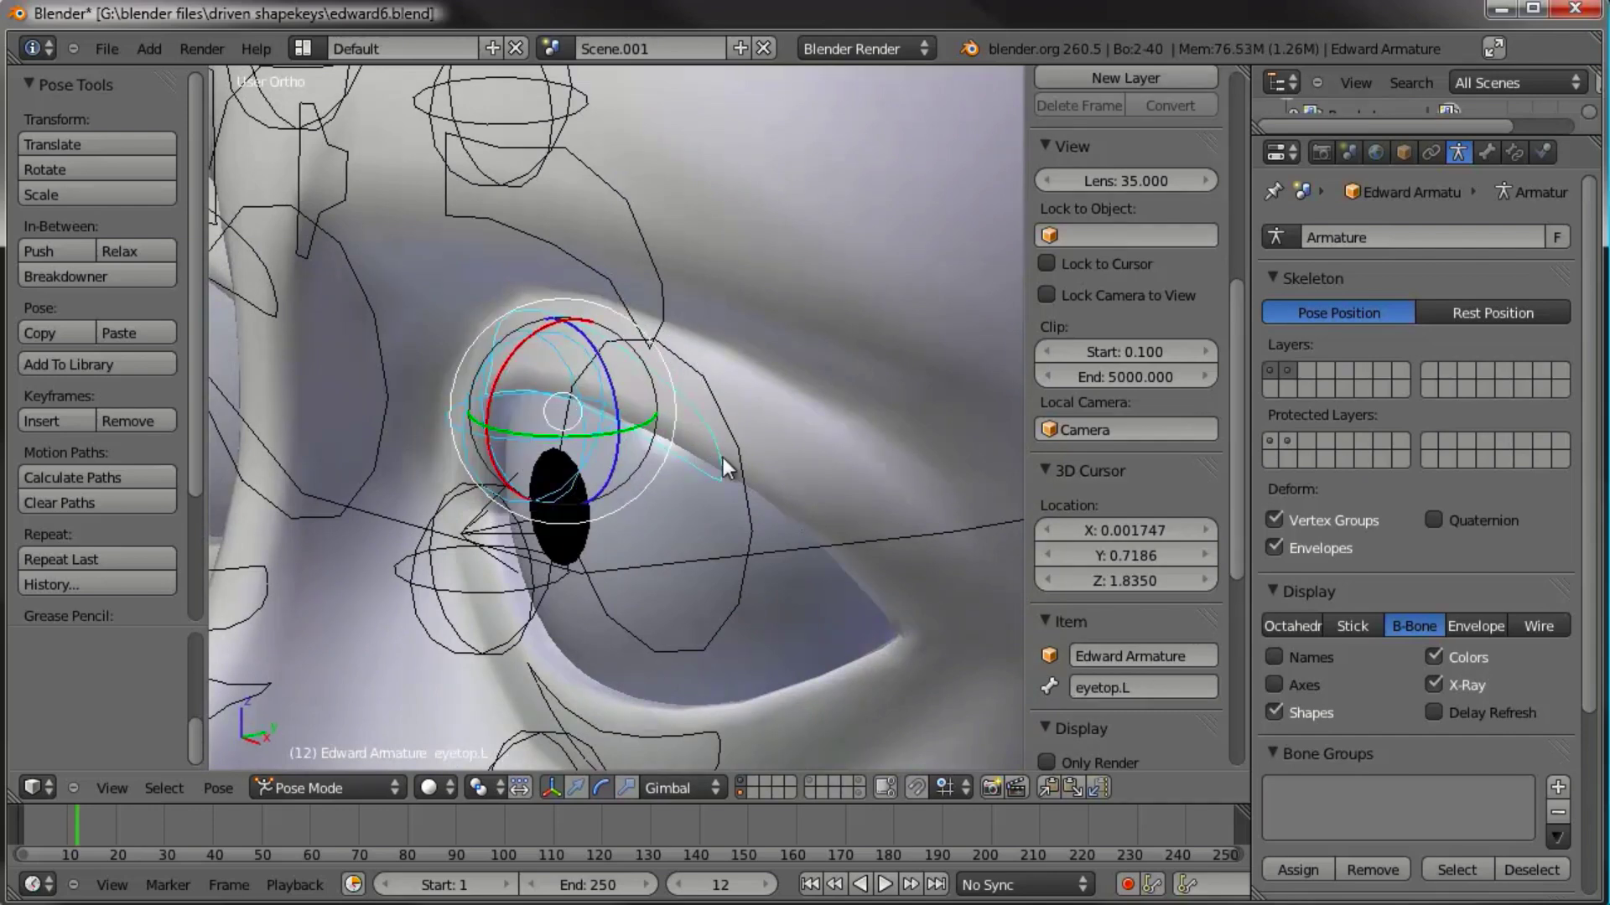
{"action": "key", "text": "shift+ctrl+c"}
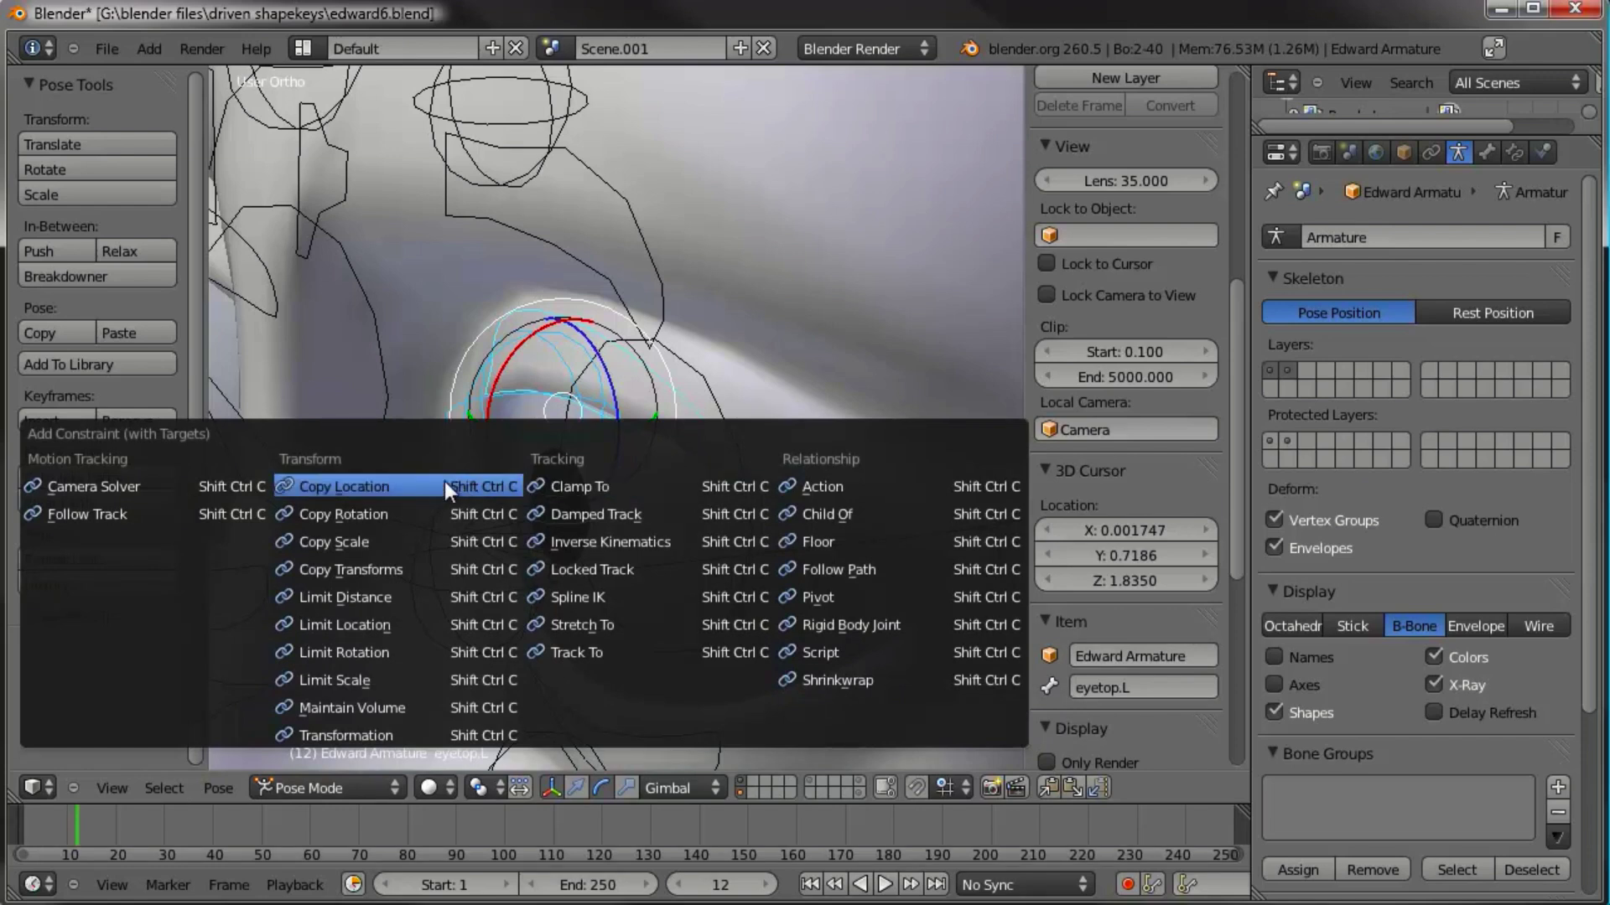
{"action": "left_click", "coordinate": [369, 484]}
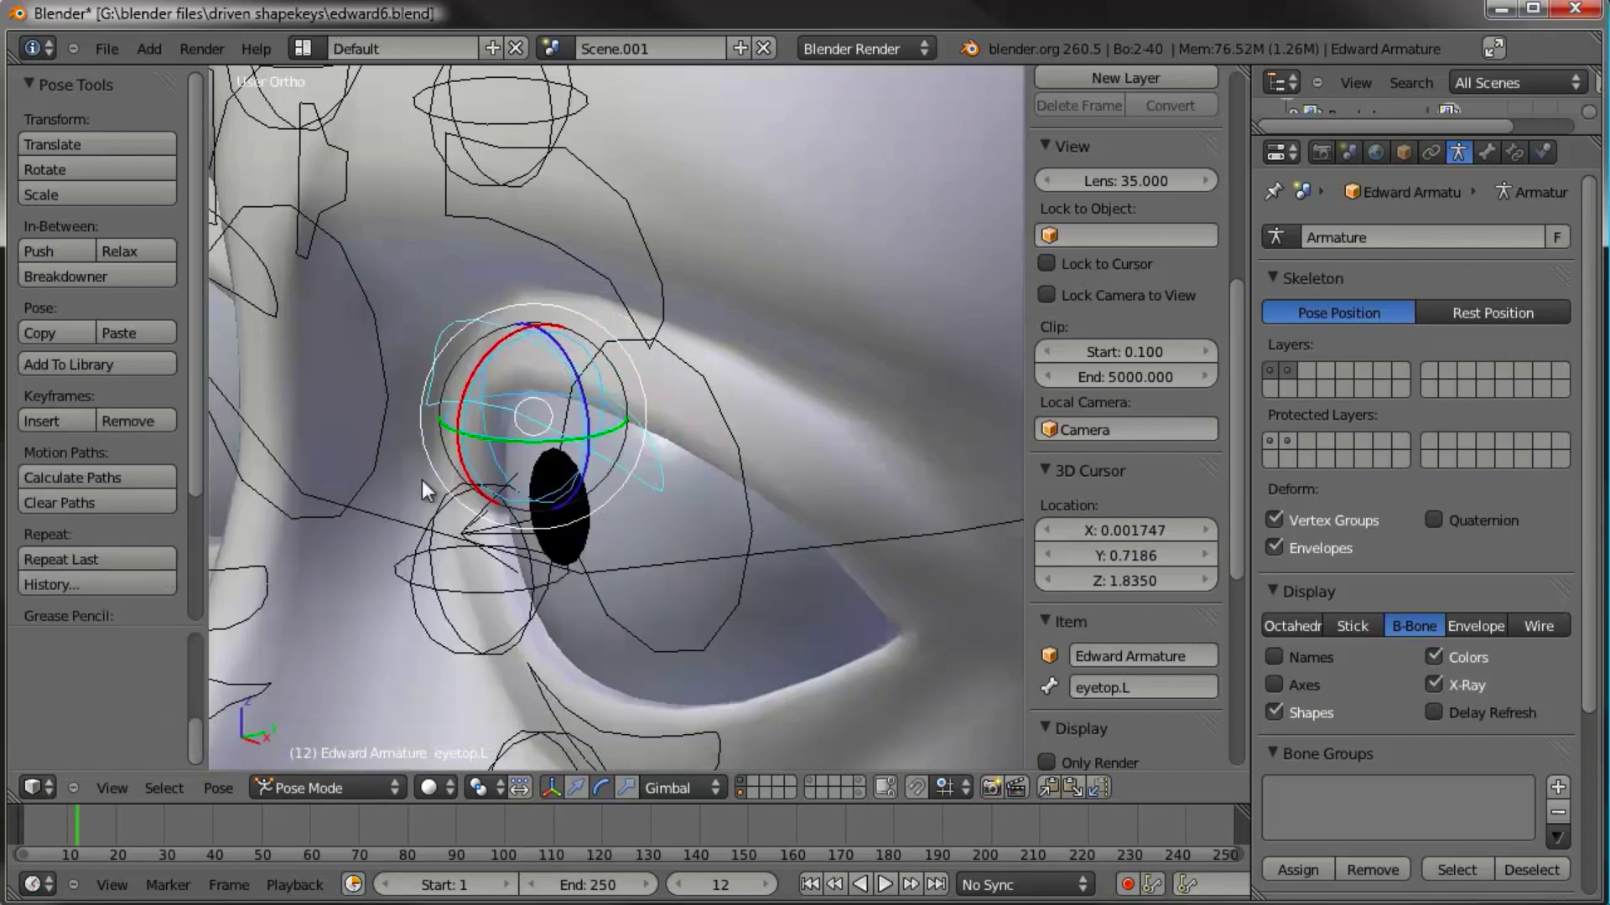
{"action": "middle_click_drag", "start_coordinate": [424, 474], "coordinate": [416, 419]}
{"action": "key", "text": "ctrl+z"}
{"action": "key", "text": "ctrl+z"}
Step: Select the eyetop.L control bone and turn off the armature's custom bone shapes
{"action": "key", "text": "a"}
{"action": "right_click", "coordinate": [497, 276]}
{"action": "middle_click_drag", "start_coordinate": [496, 275], "coordinate": [426, 289]}
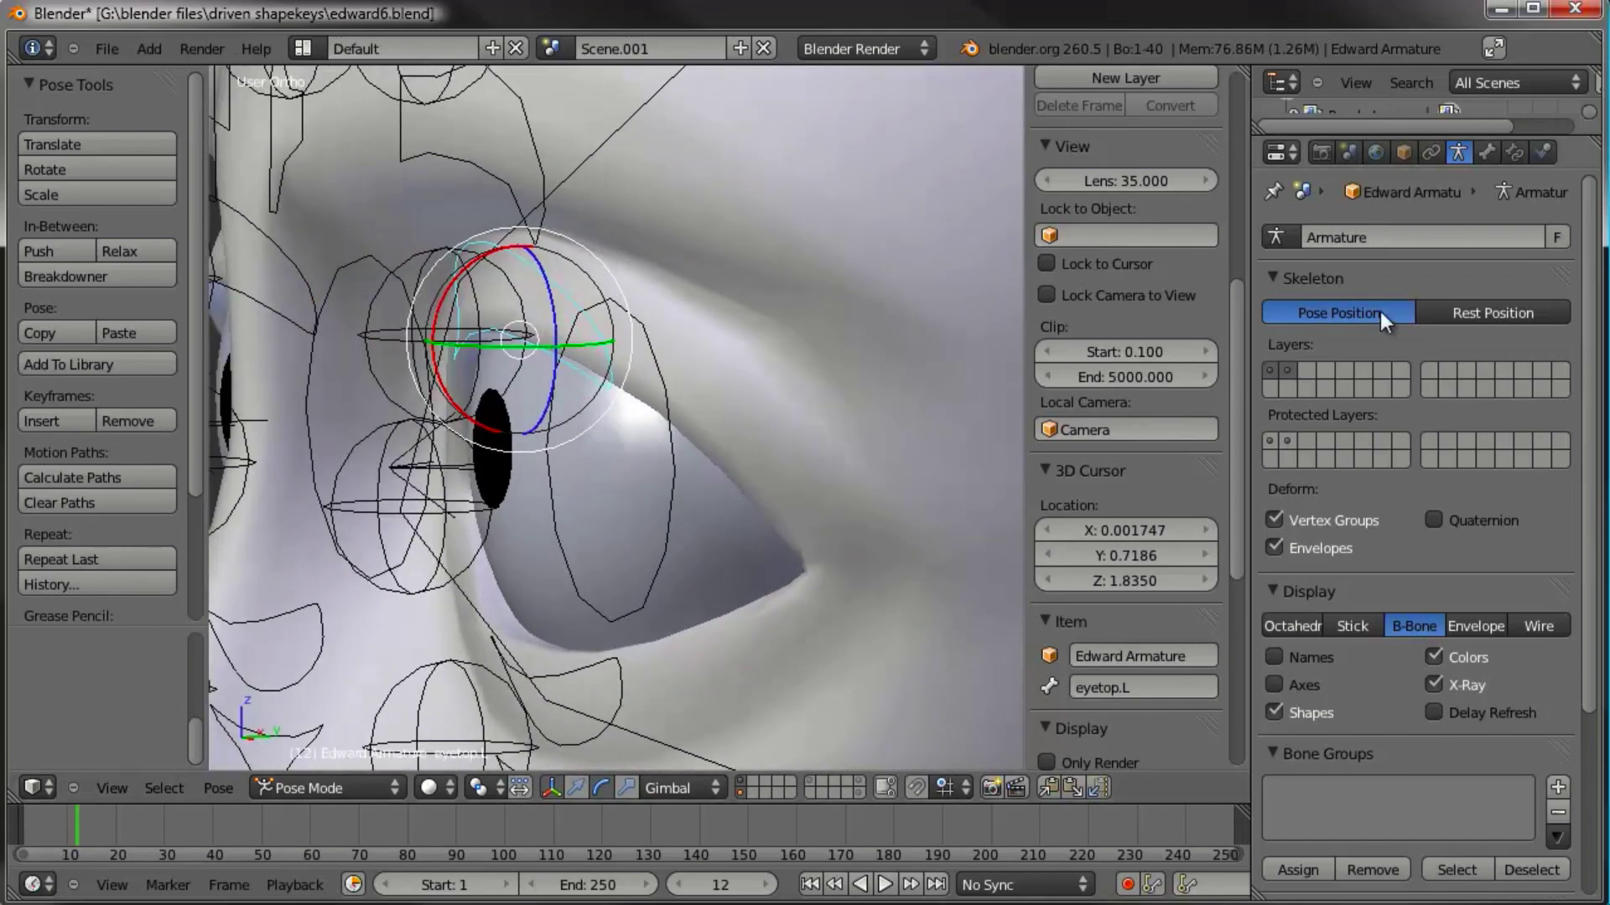
{"action": "left_click", "coordinate": [1274, 711]}
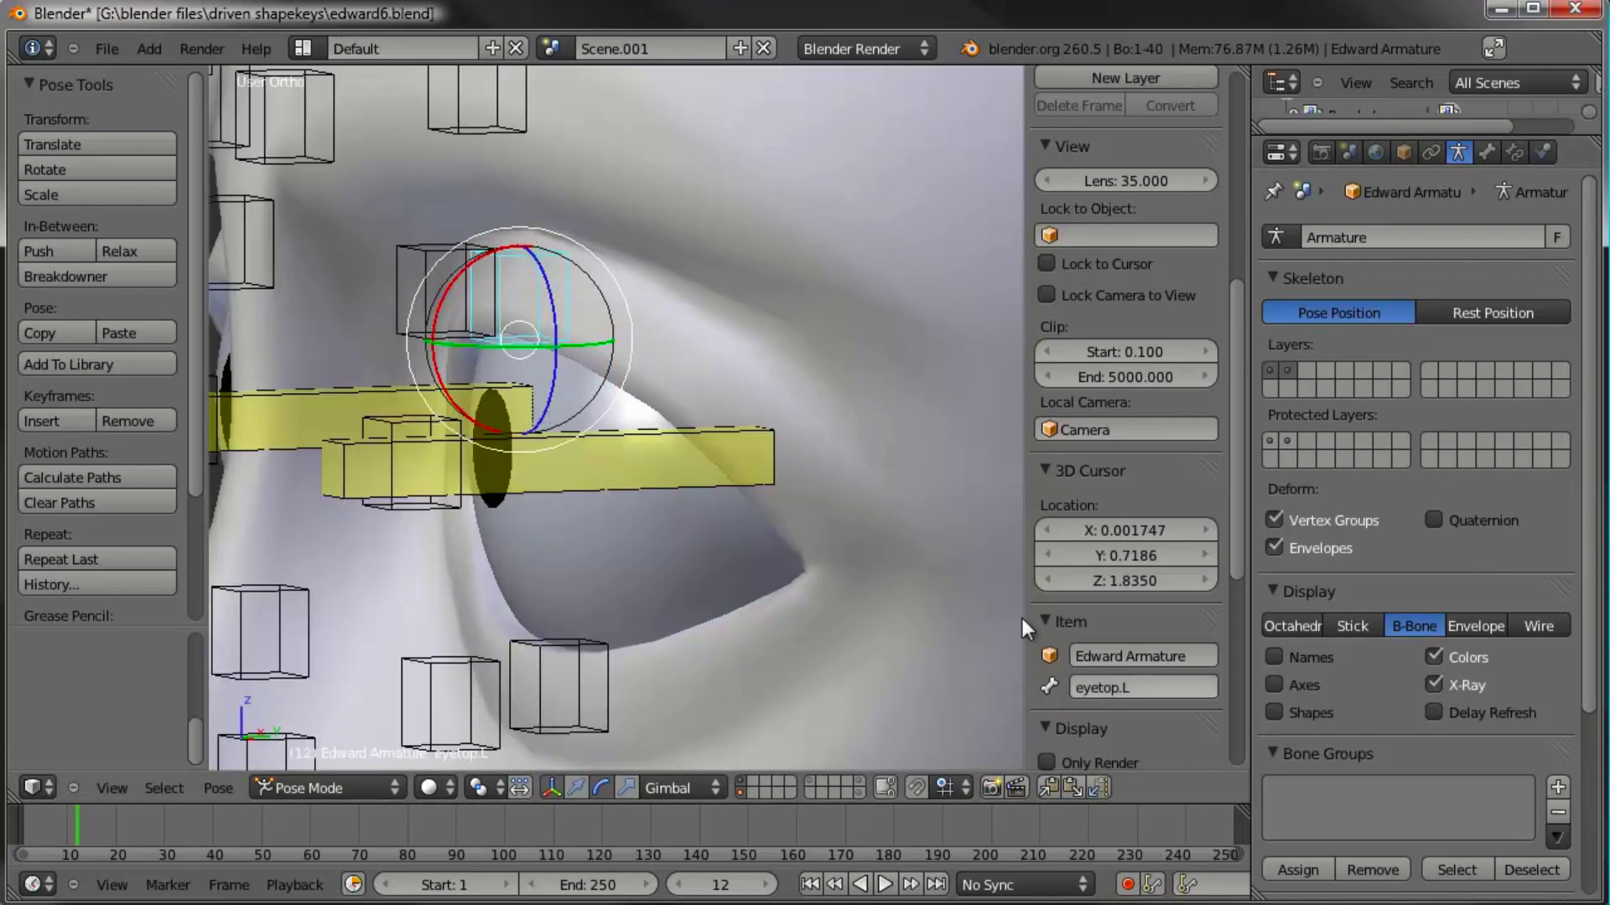
{"action": "mouse_move", "coordinate": [470, 335]}
{"action": "middle_mouse_down"}
{"action": "mouse_move", "coordinate": [590, 316]}
{"action": "mouse_move", "coordinate": [565, 320]}
{"action": "mouse_move", "coordinate": [676, 359]}
{"action": "middle_mouse_up"}
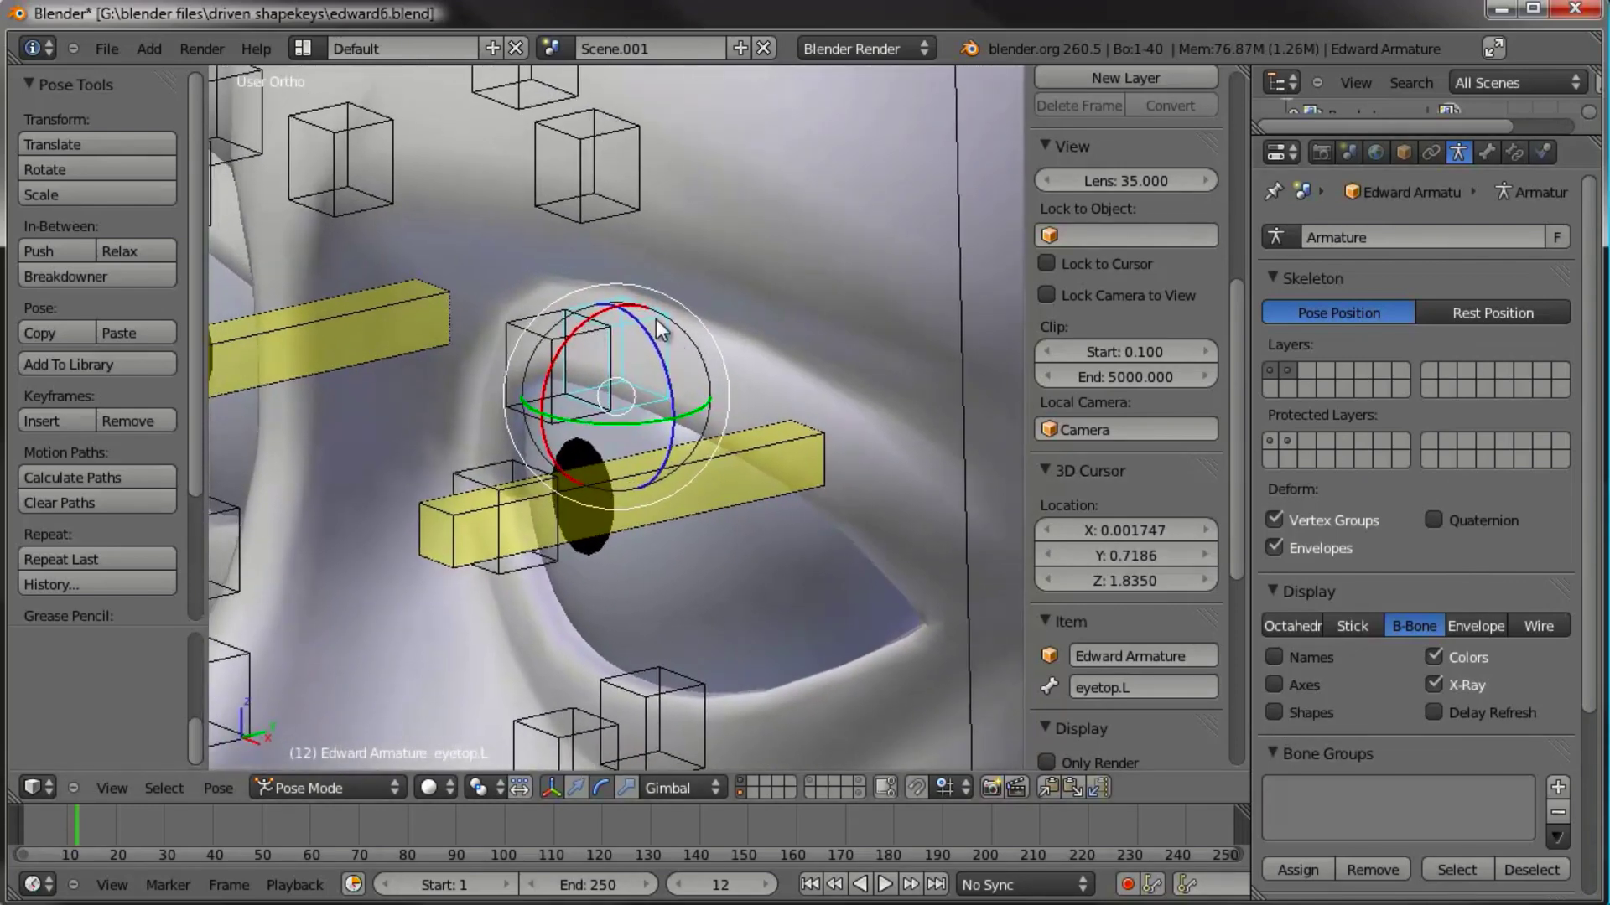
Step: Give DEF_eyetop.L a Copy Location constraint targeting the eyetop.L control bone
{"action": "right_click", "coordinate": [590, 372], "text": "shift"}
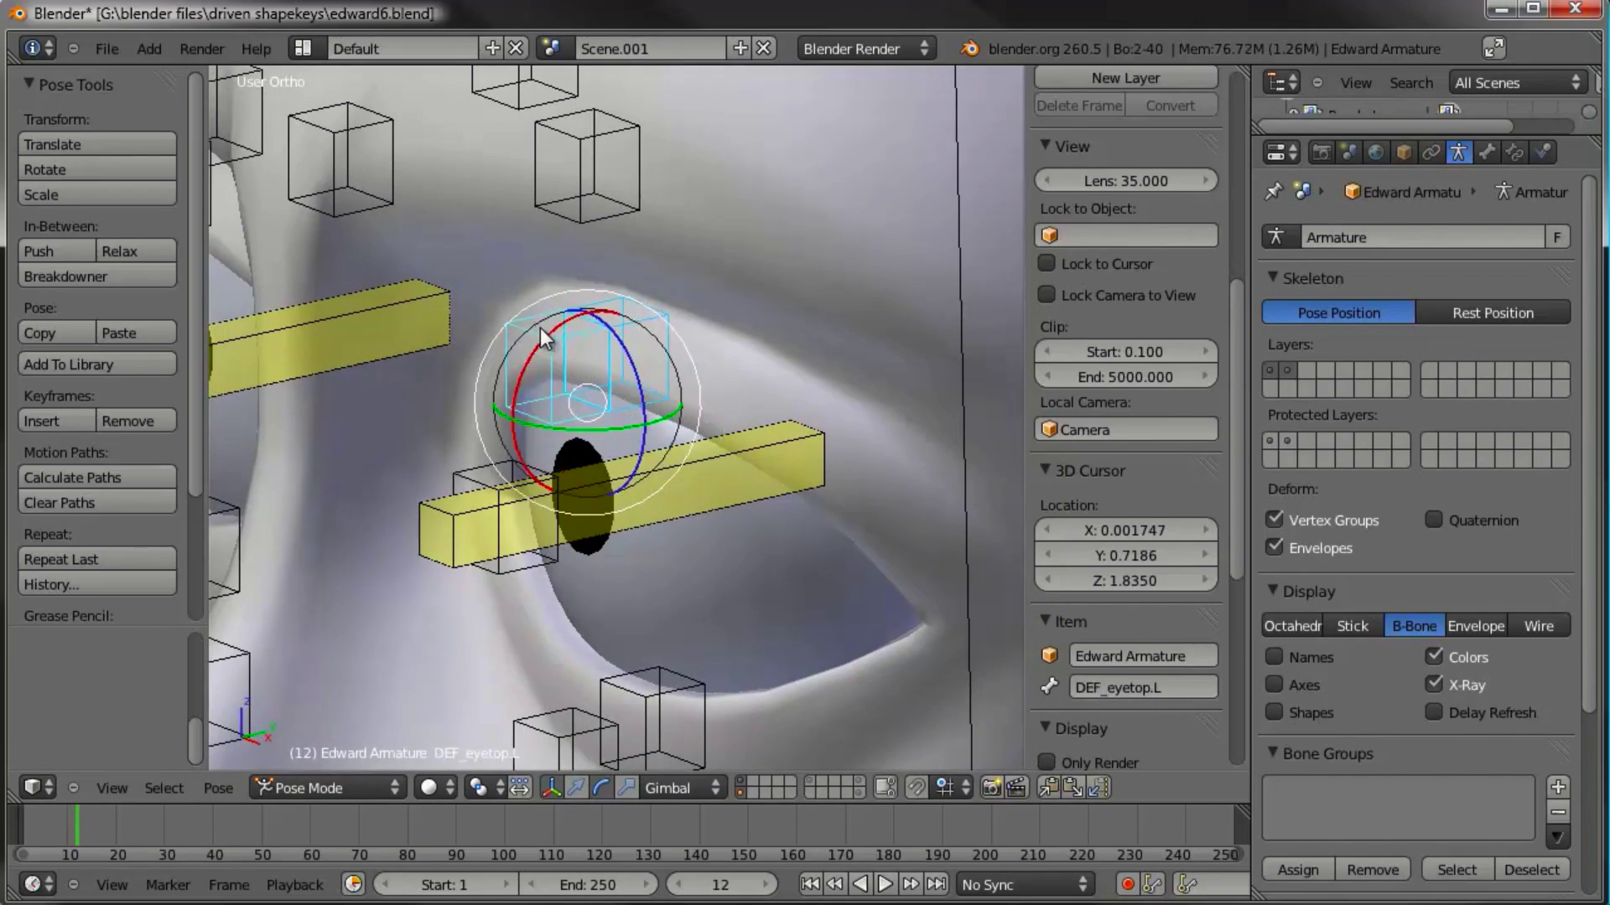
{"action": "key", "text": "shift+ctrl+c"}
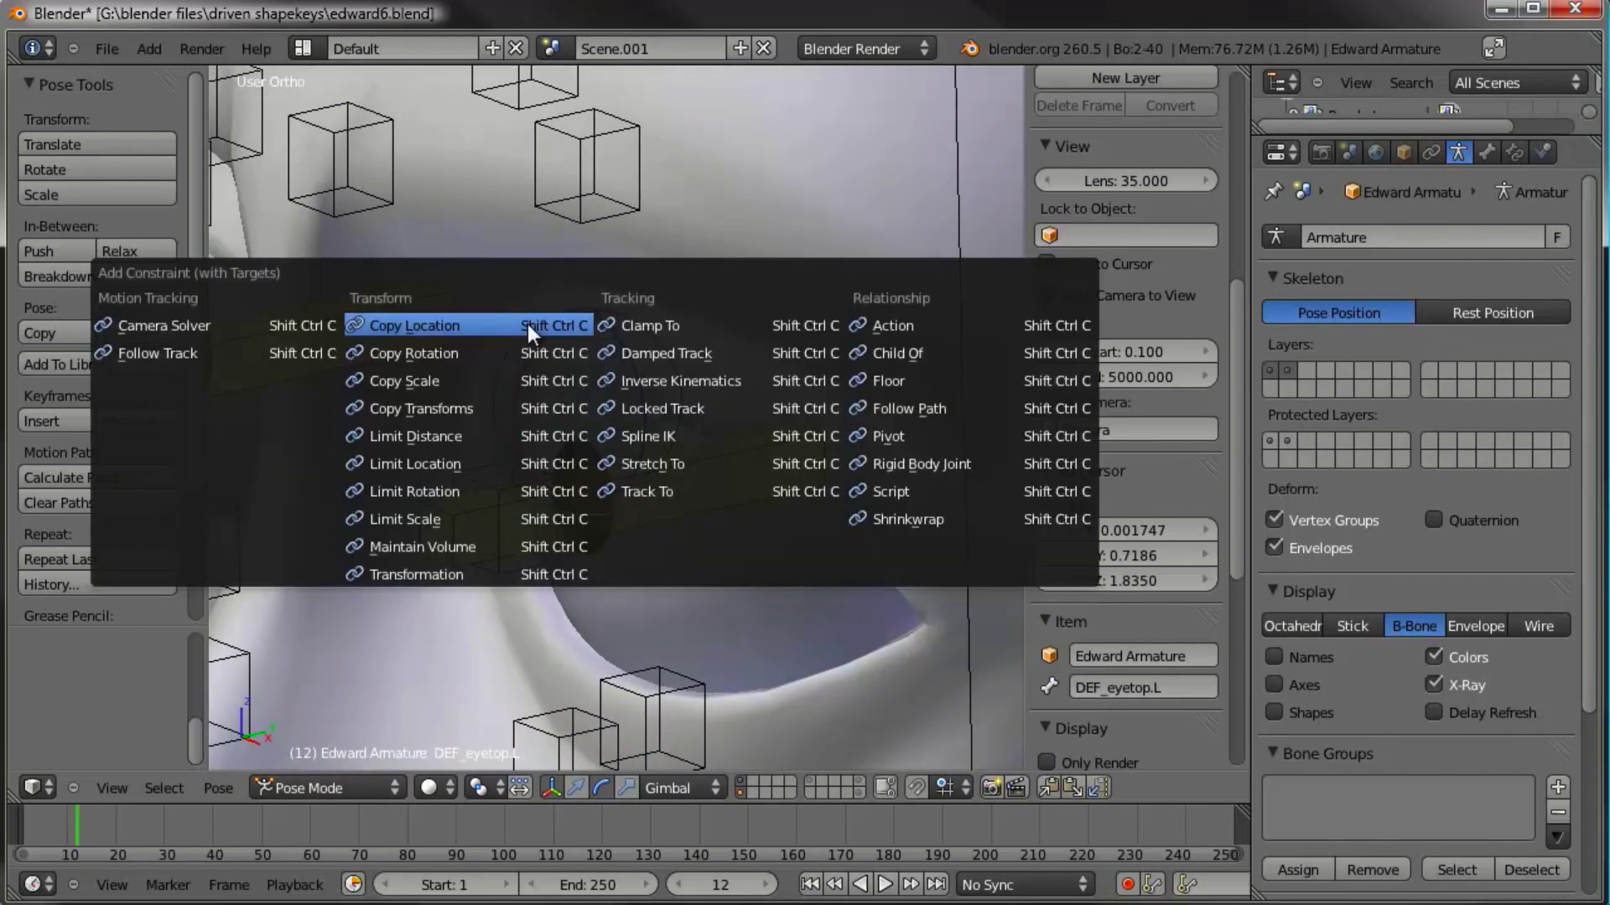
{"action": "left_click", "coordinate": [526, 324]}
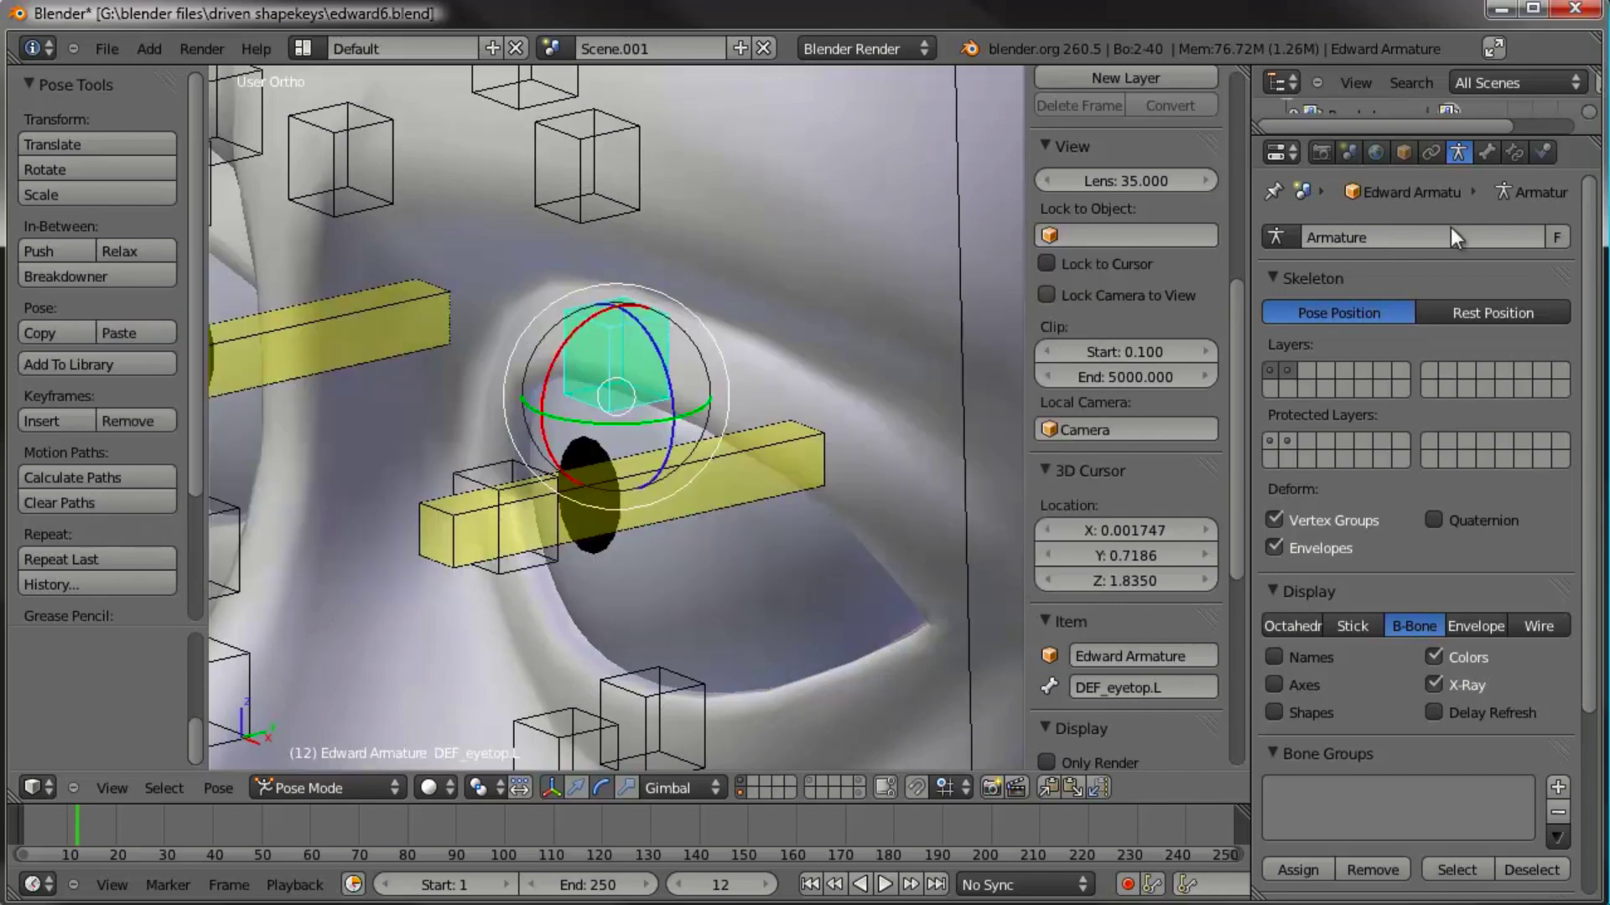
Step: Set both spaces of the Copy Location constraint to Local Space, enable Offset, and set its influence to 0.650
{"action": "left_click", "coordinate": [1515, 153]}
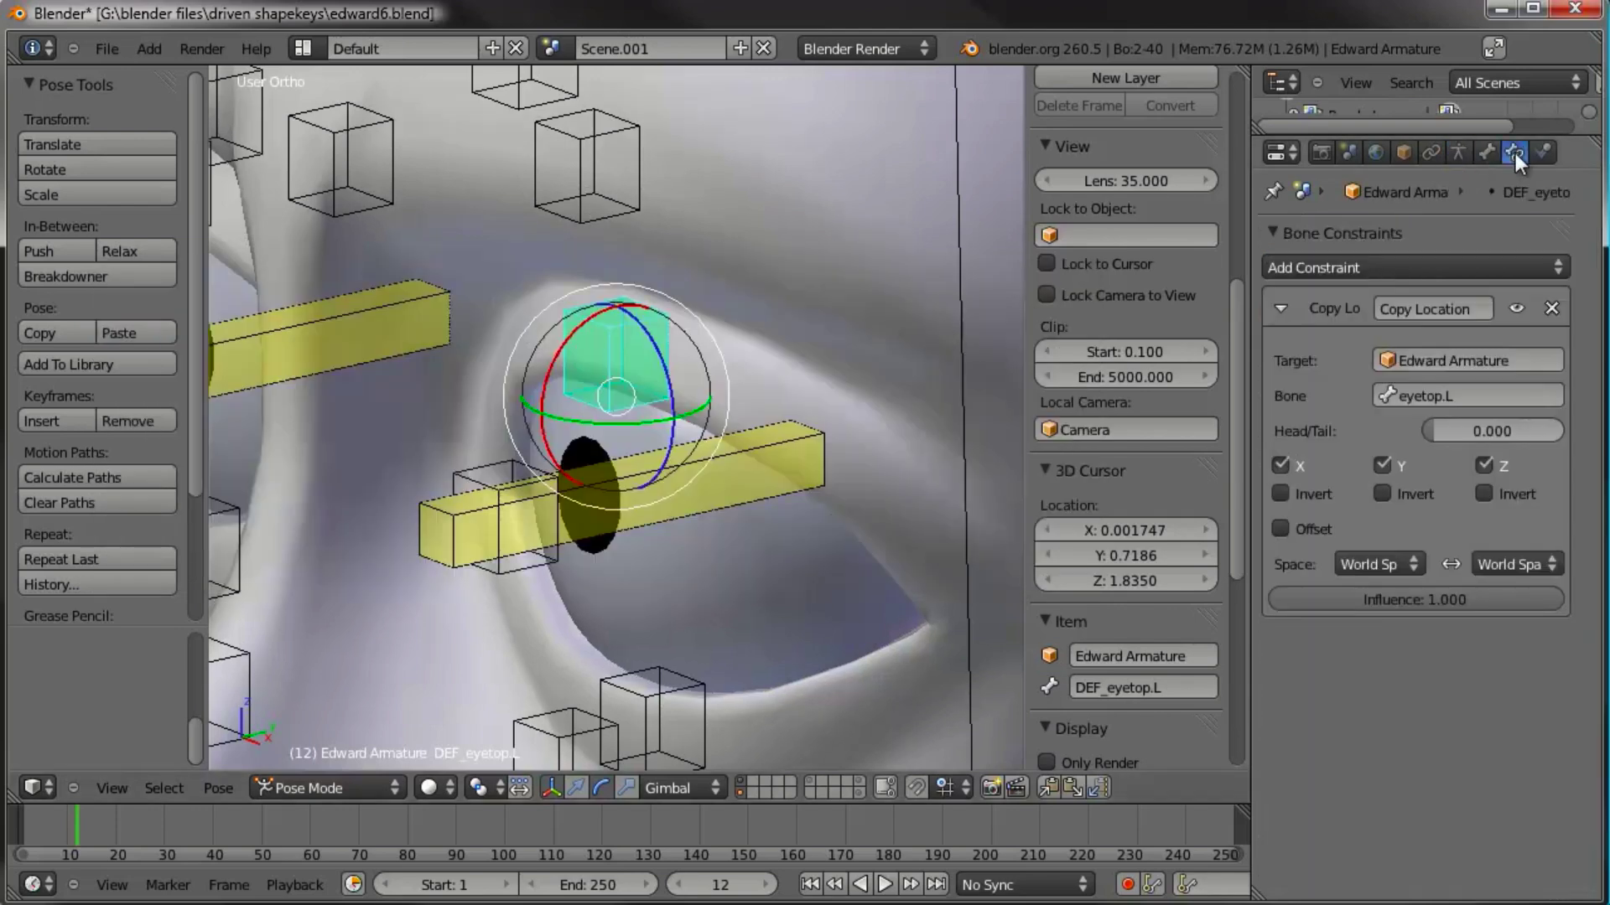
{"action": "left_click", "coordinate": [1386, 563]}
{"action": "left_click", "coordinate": [1350, 460]}
{"action": "left_click", "coordinate": [1521, 562]}
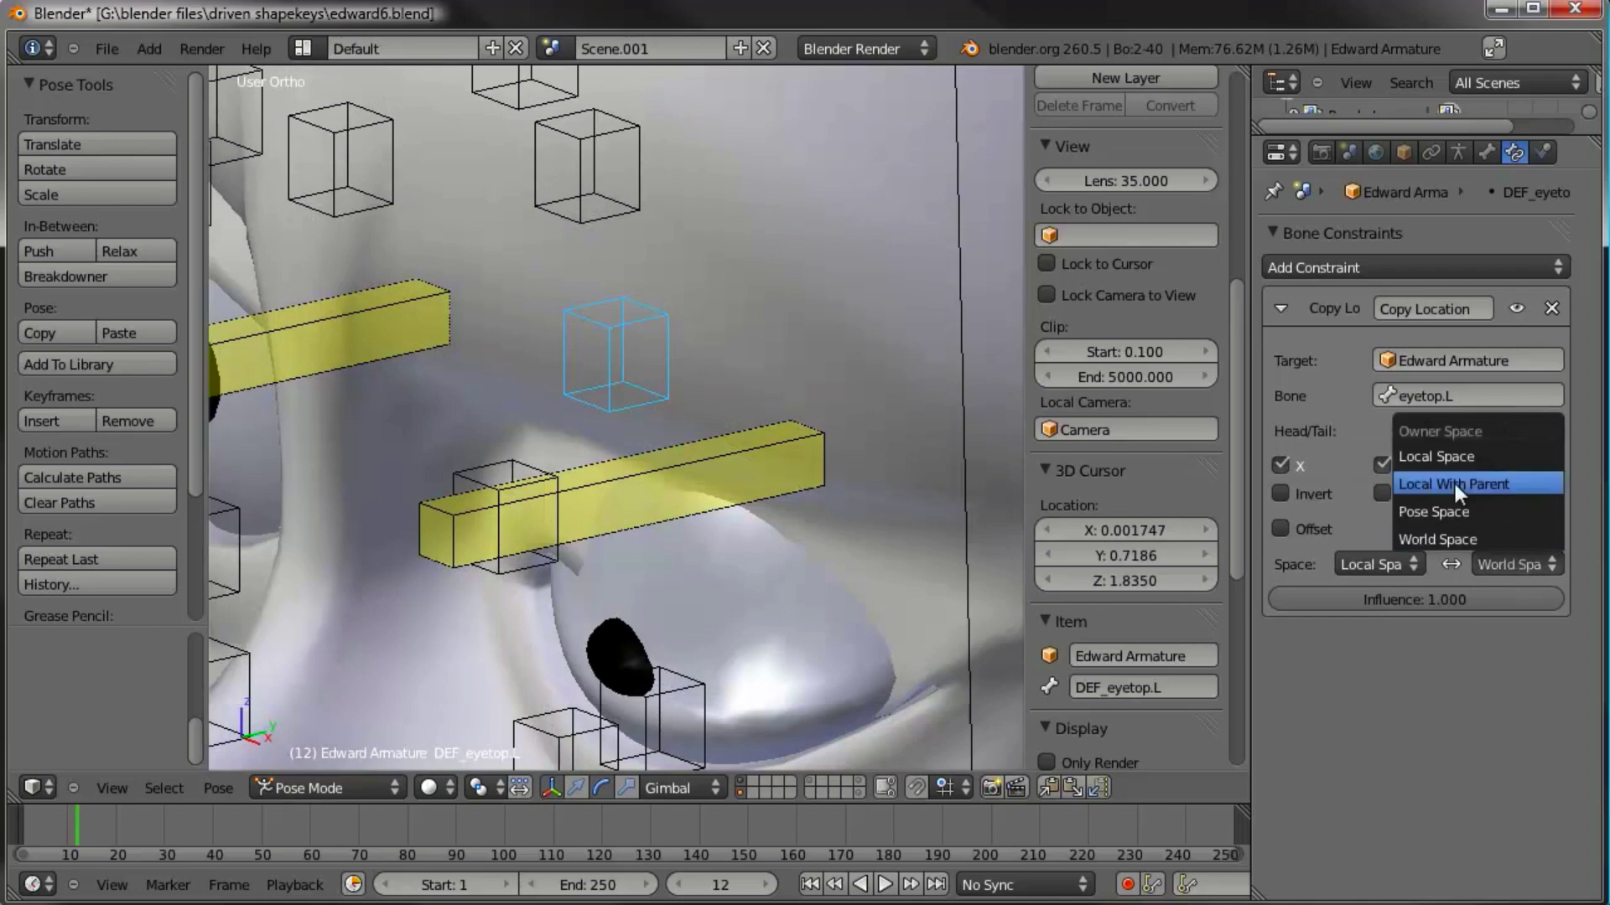
{"action": "left_click", "coordinate": [1440, 454]}
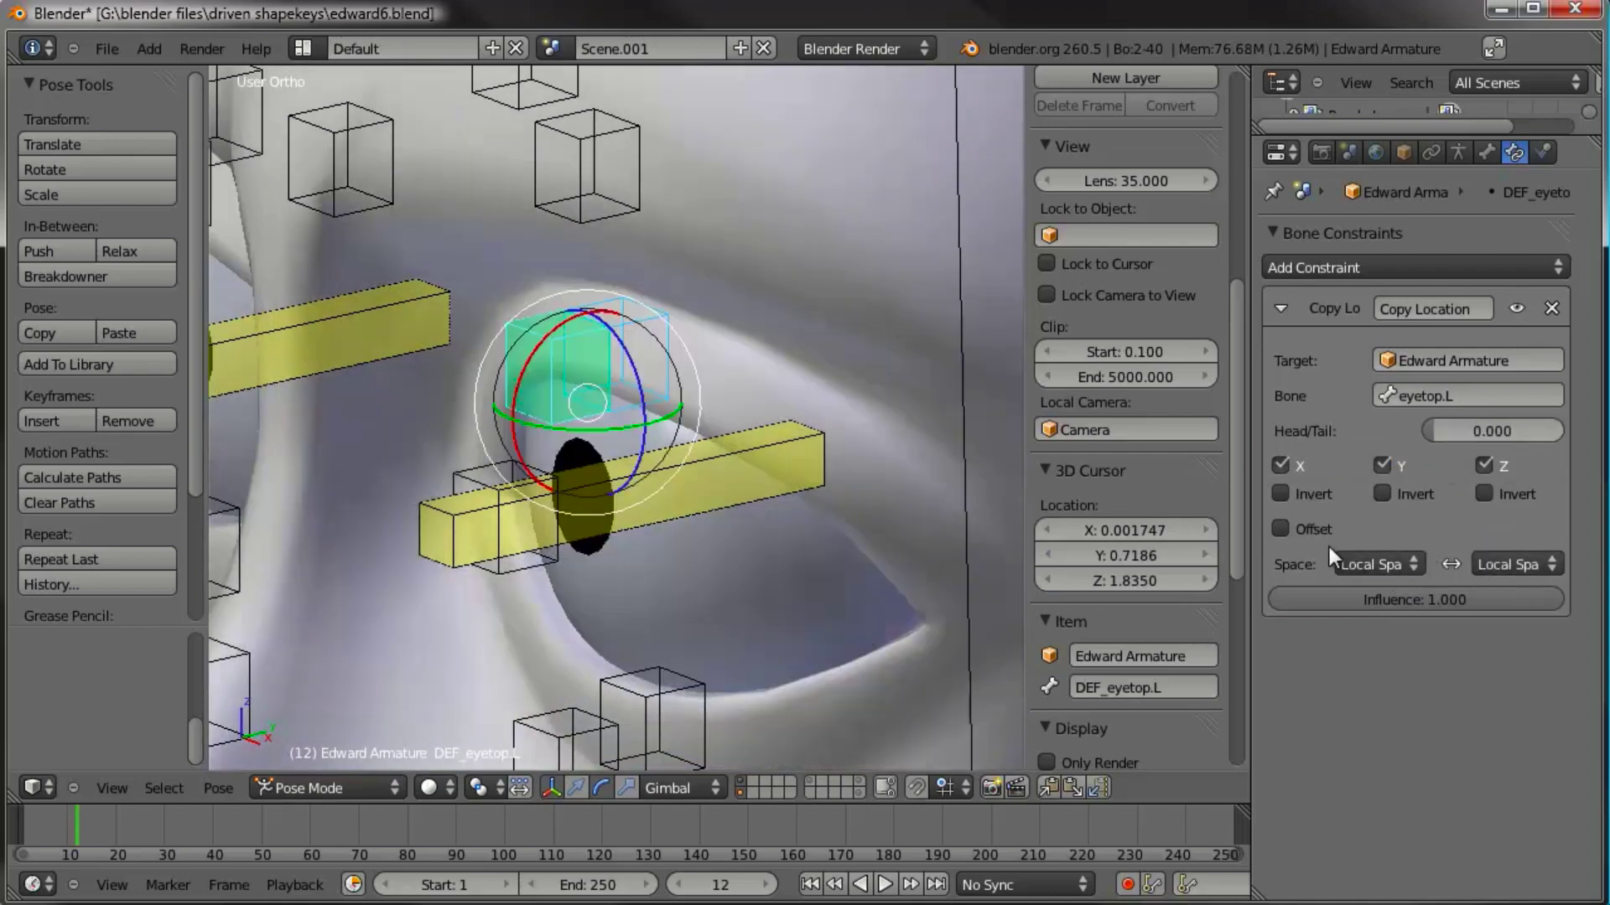
{"action": "left_click", "coordinate": [1283, 530]}
{"action": "left_click", "coordinate": [1422, 599]}
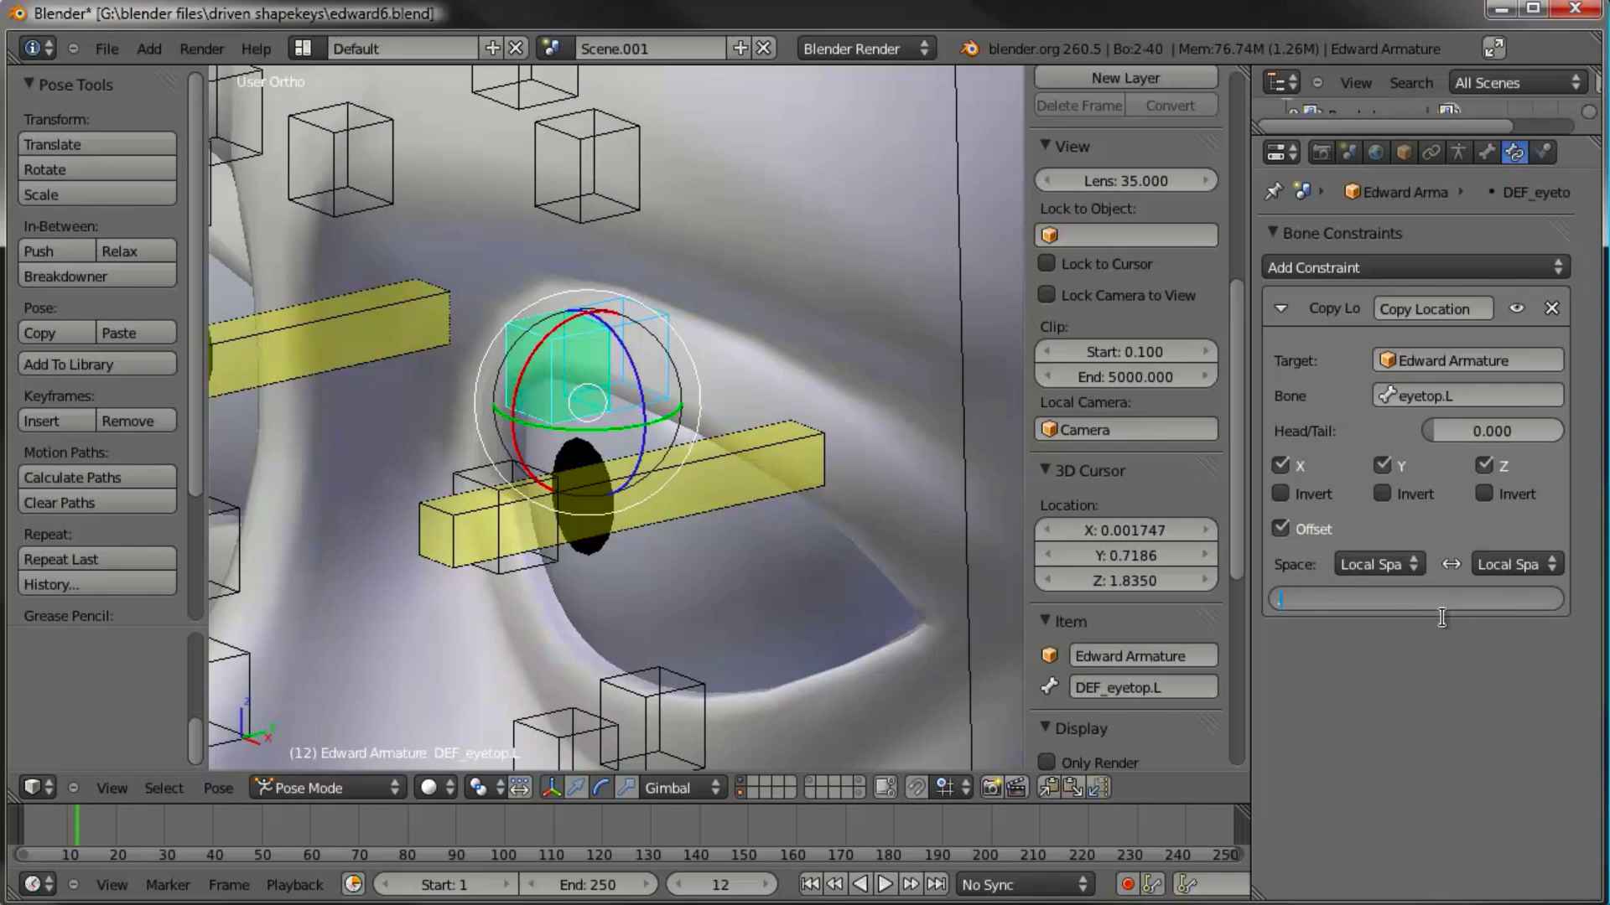
{"action": "key", "text": "Return"}
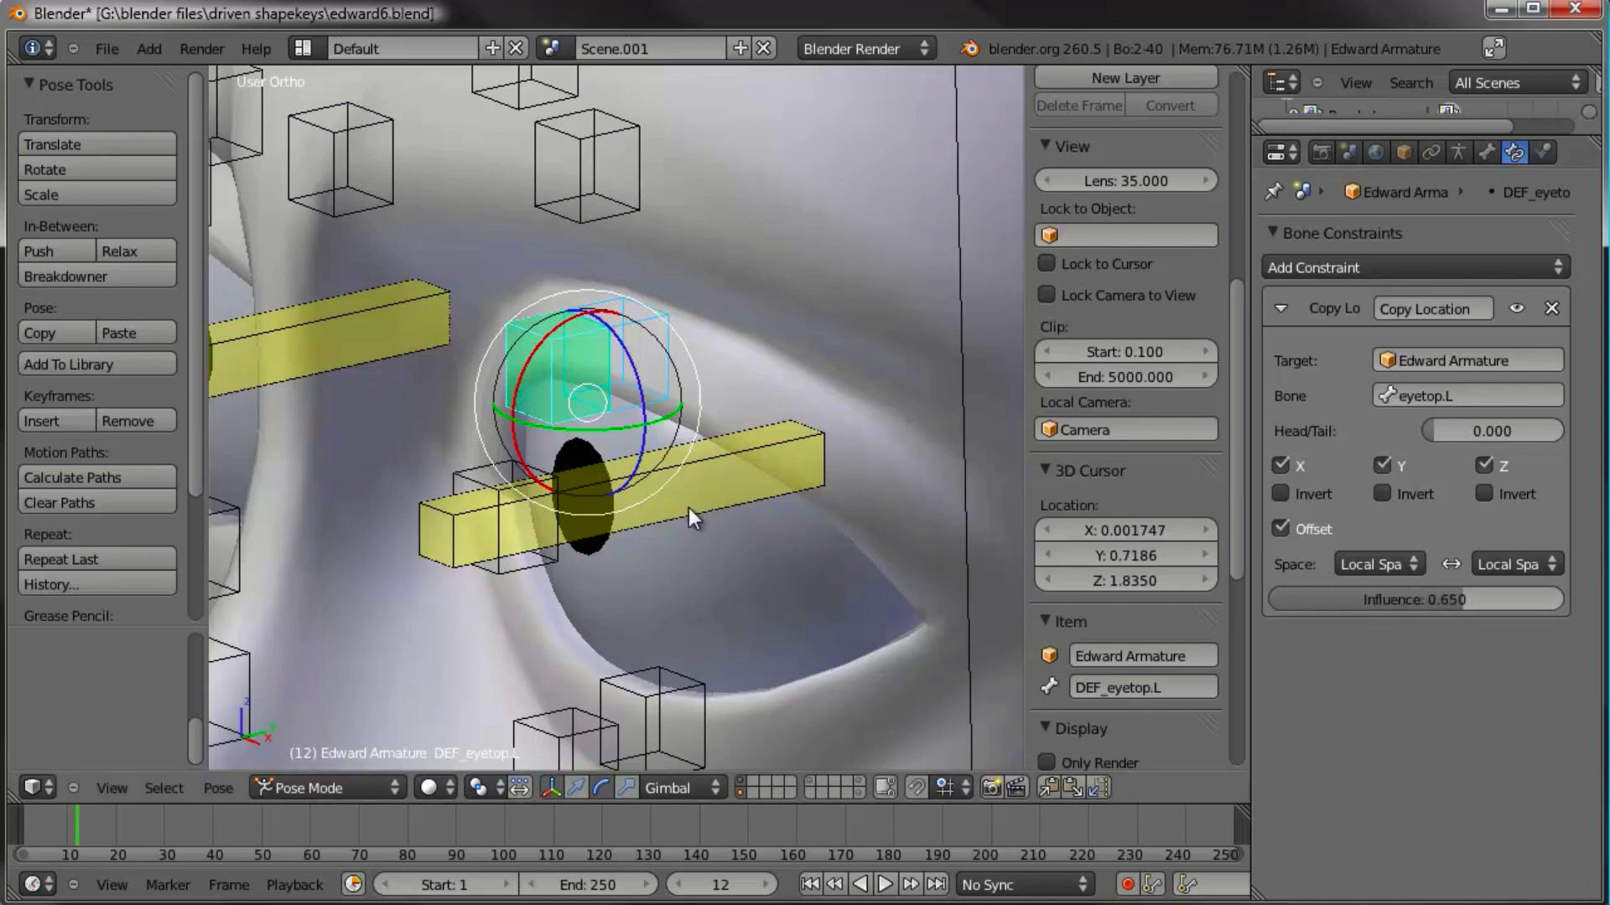
Step: Turn the armature's custom bone shapes back on
{"action": "left_click", "coordinate": [1458, 154]}
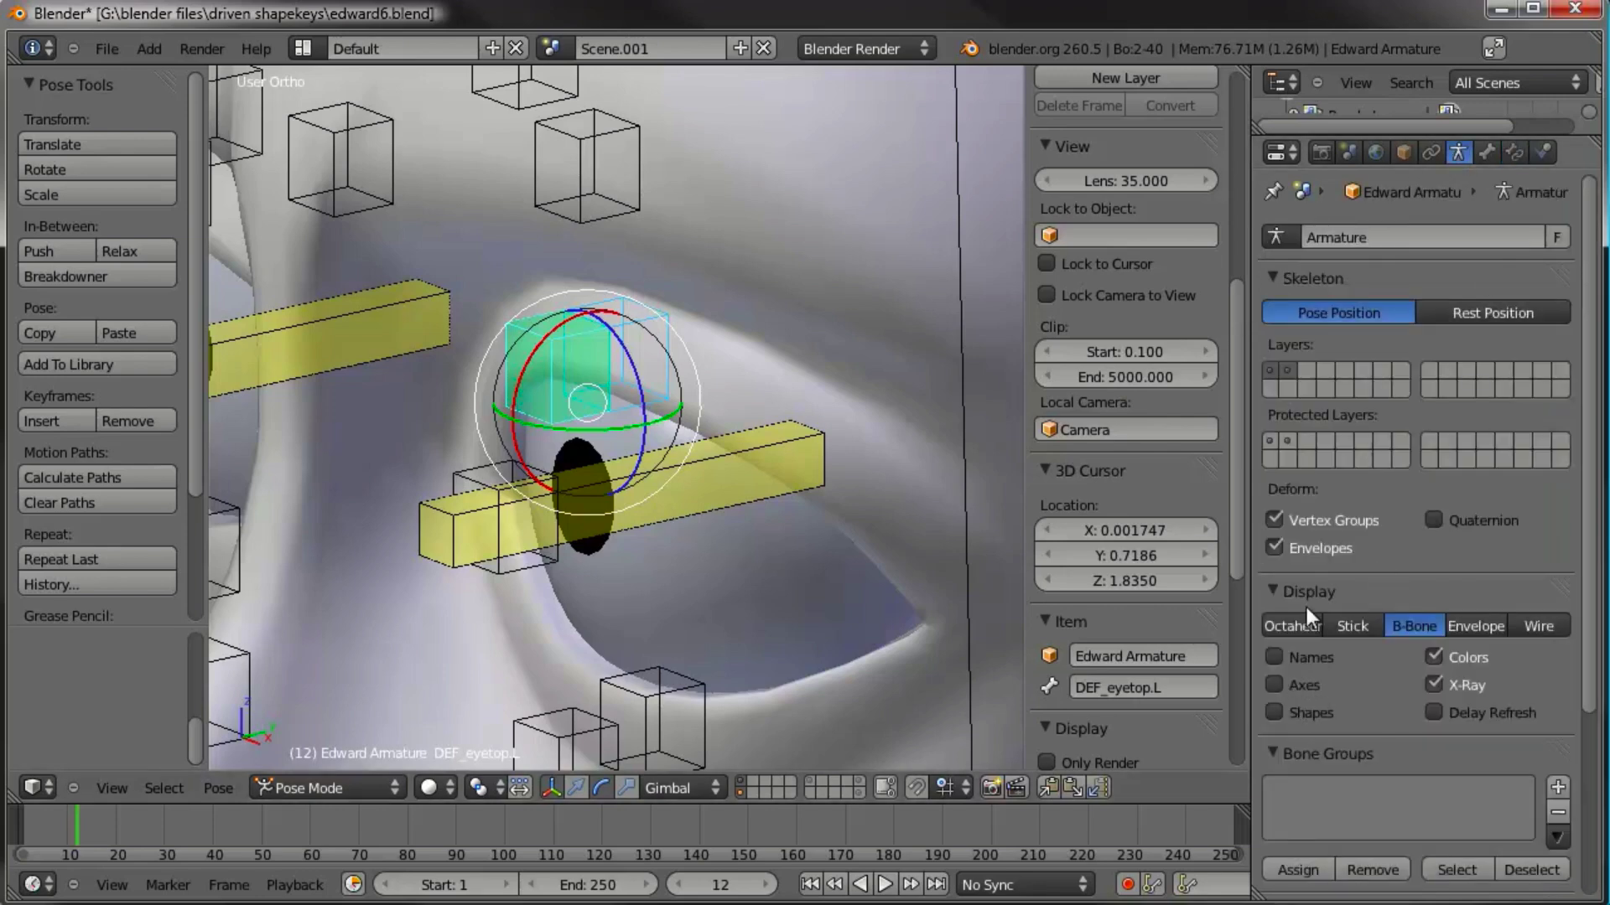
{"action": "left_click", "coordinate": [1273, 712]}
{"action": "scroll", "coordinate": [663, 505], "scroll_direction": "down", "scroll_amount": 4}
{"action": "scroll", "coordinate": [731, 480], "scroll_direction": "up", "scroll_amount": 3}
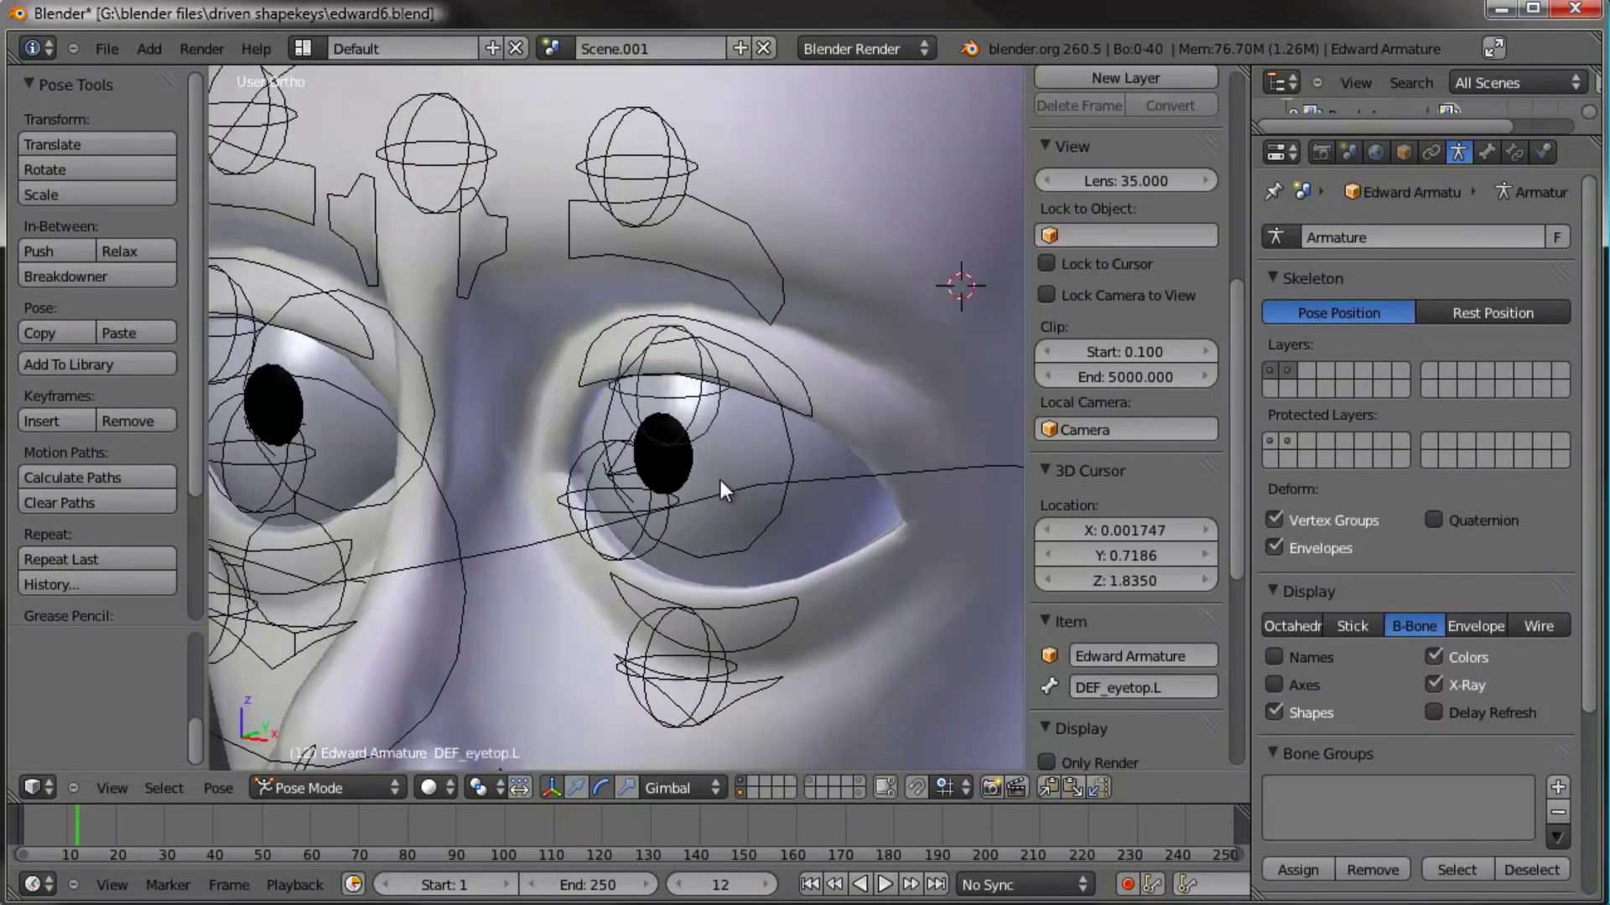
Step: Test-move the eyetop.L control bone to check how the upper eyelid follows, and cancel the move
{"action": "scroll", "coordinate": [742, 477], "scroll_direction": "down", "scroll_amount": 2}
{"action": "middle_click_drag", "start_coordinate": [761, 511], "coordinate": [628, 466]}
{"action": "right_click", "coordinate": [758, 384]}
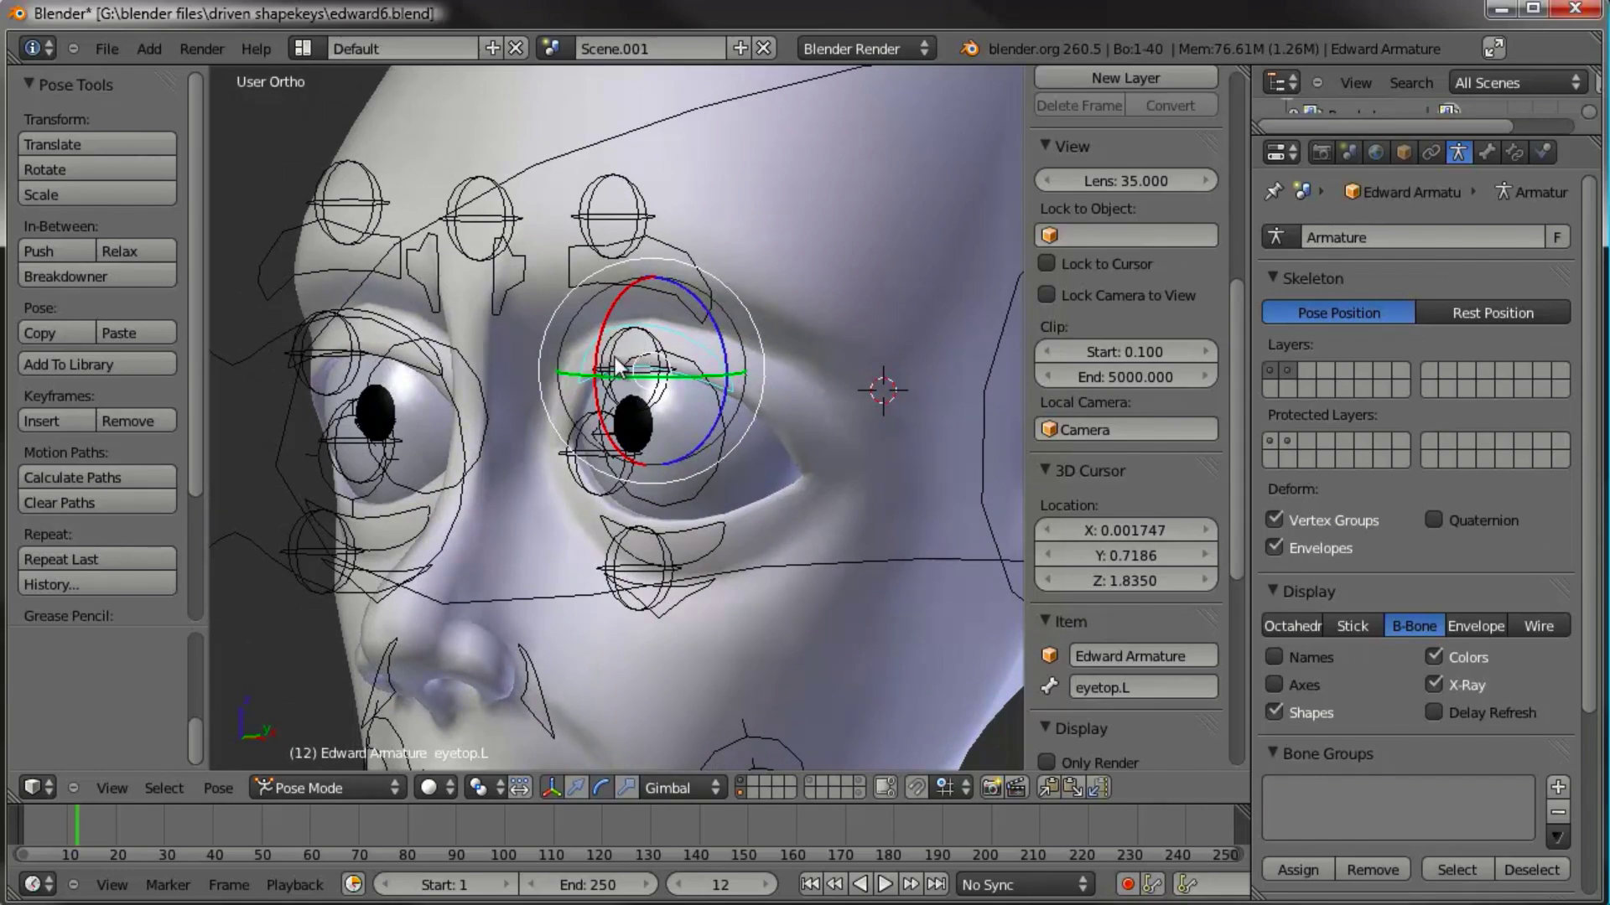
{"action": "key", "text": "g"}
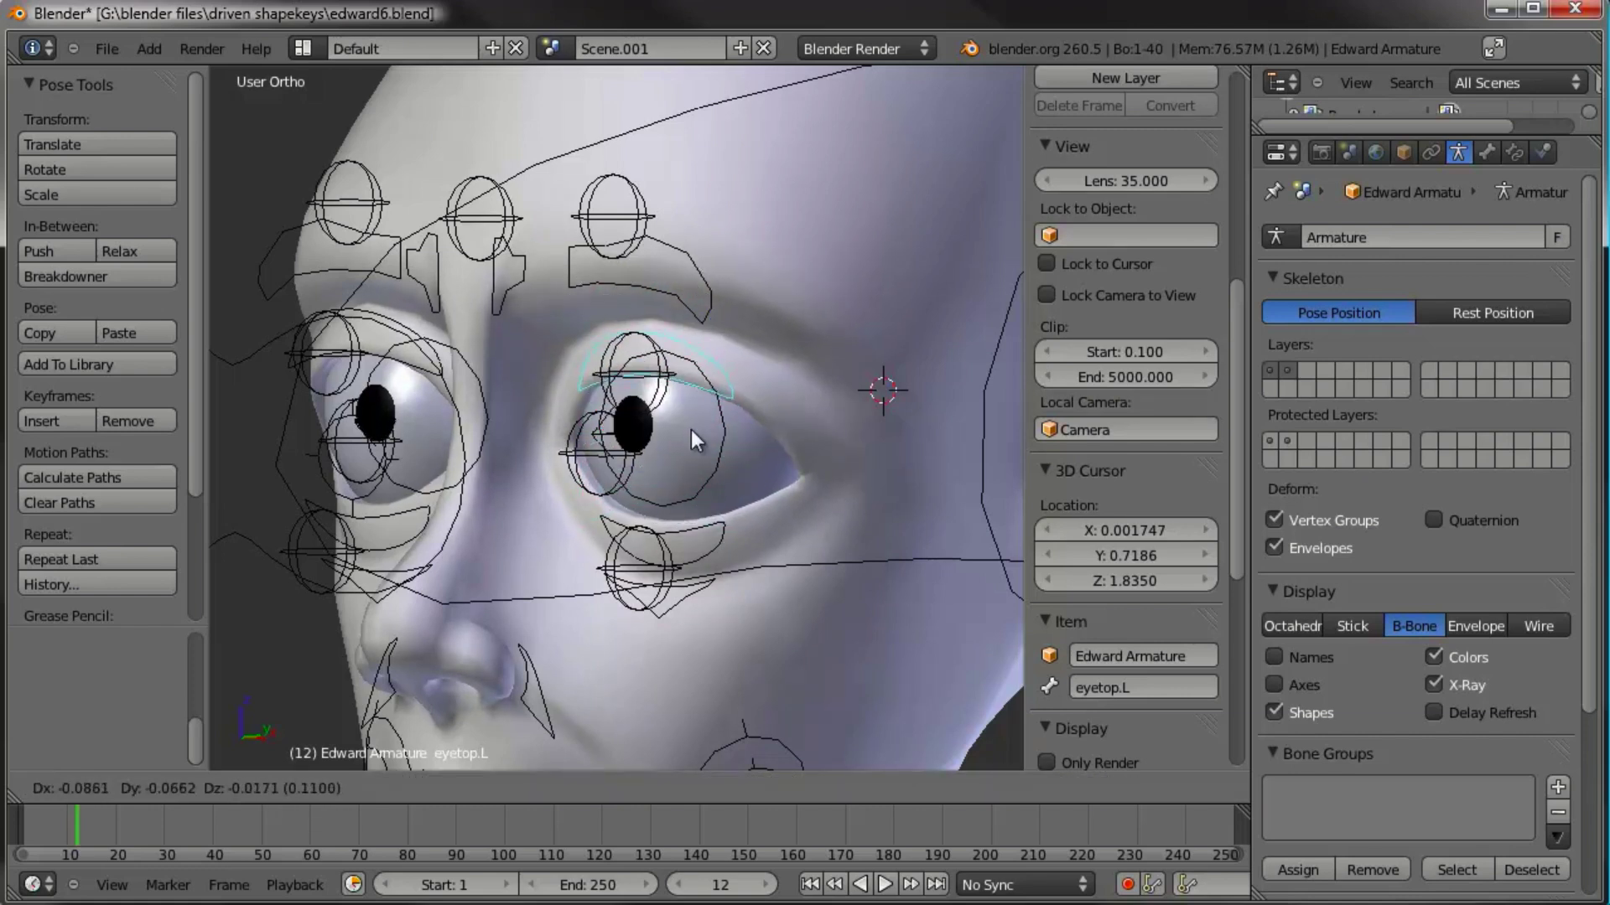
{"action": "right_click", "coordinate": [697, 314]}
{"action": "middle_click_drag", "start_coordinate": [634, 468], "coordinate": [699, 441]}
{"action": "scroll", "coordinate": [697, 439], "scroll_direction": "up", "scroll_amount": 4}
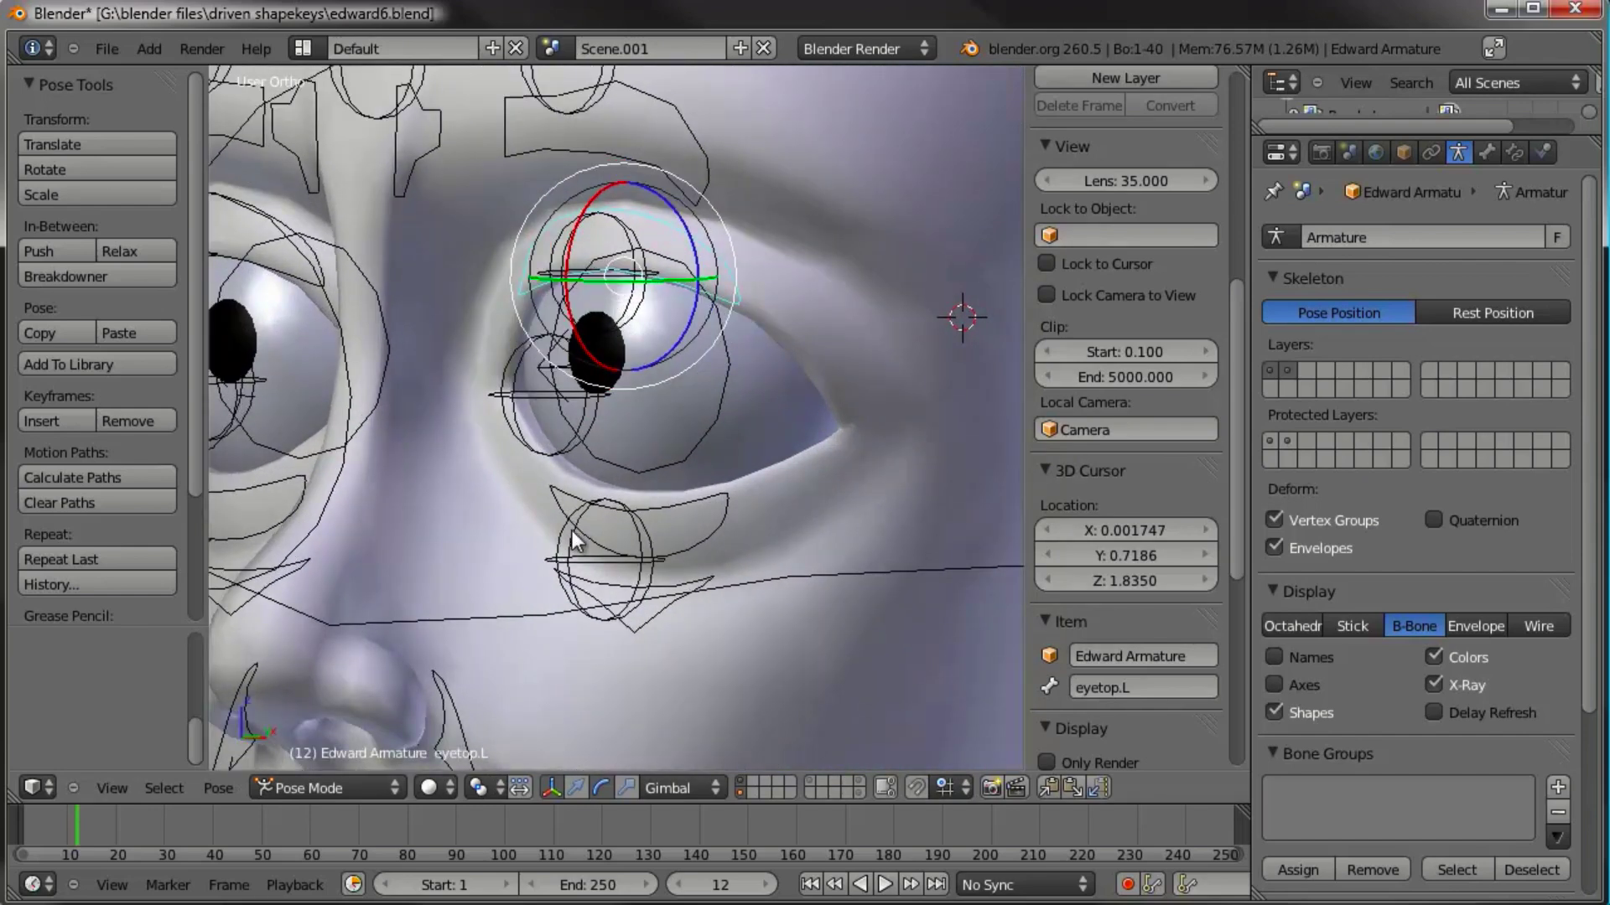
Step: Select the deform bones DEF_eyebottom.L, DEF_eyebottom.R, DEF_eyetop.R, DEF_brow.R, DEF_brow and DEF_brow.L together
{"action": "right_click", "coordinate": [568, 543]}
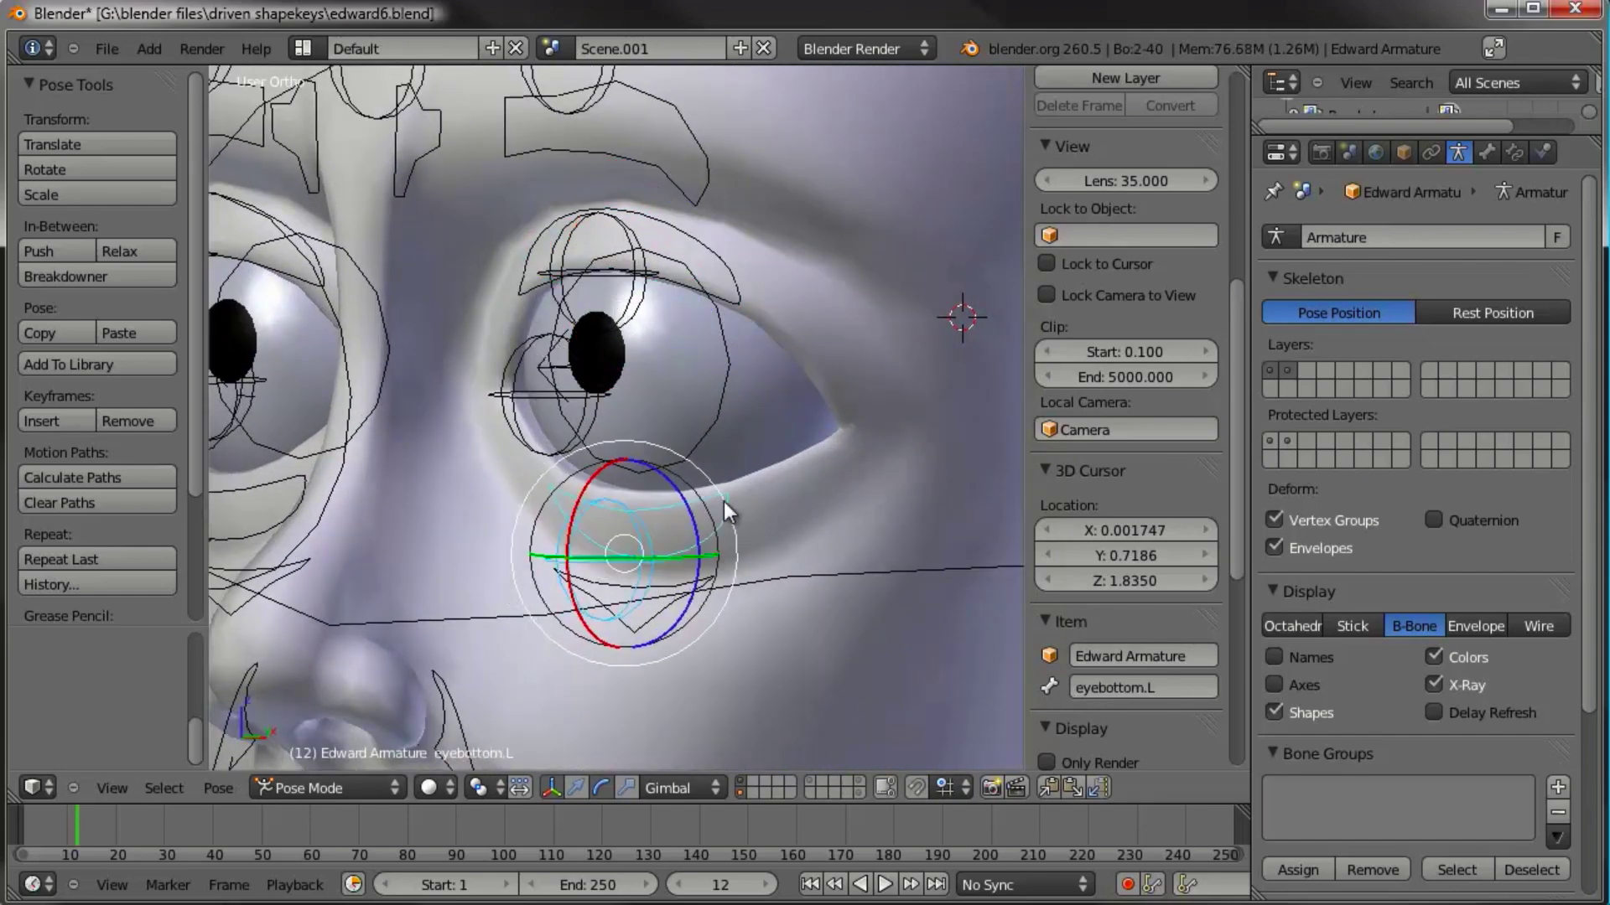
{"action": "key", "text": "ctrl+shift+c"}
{"action": "left_click", "coordinate": [722, 501]}
{"action": "middle_click_drag", "start_coordinate": [788, 325], "coordinate": [781, 318]}
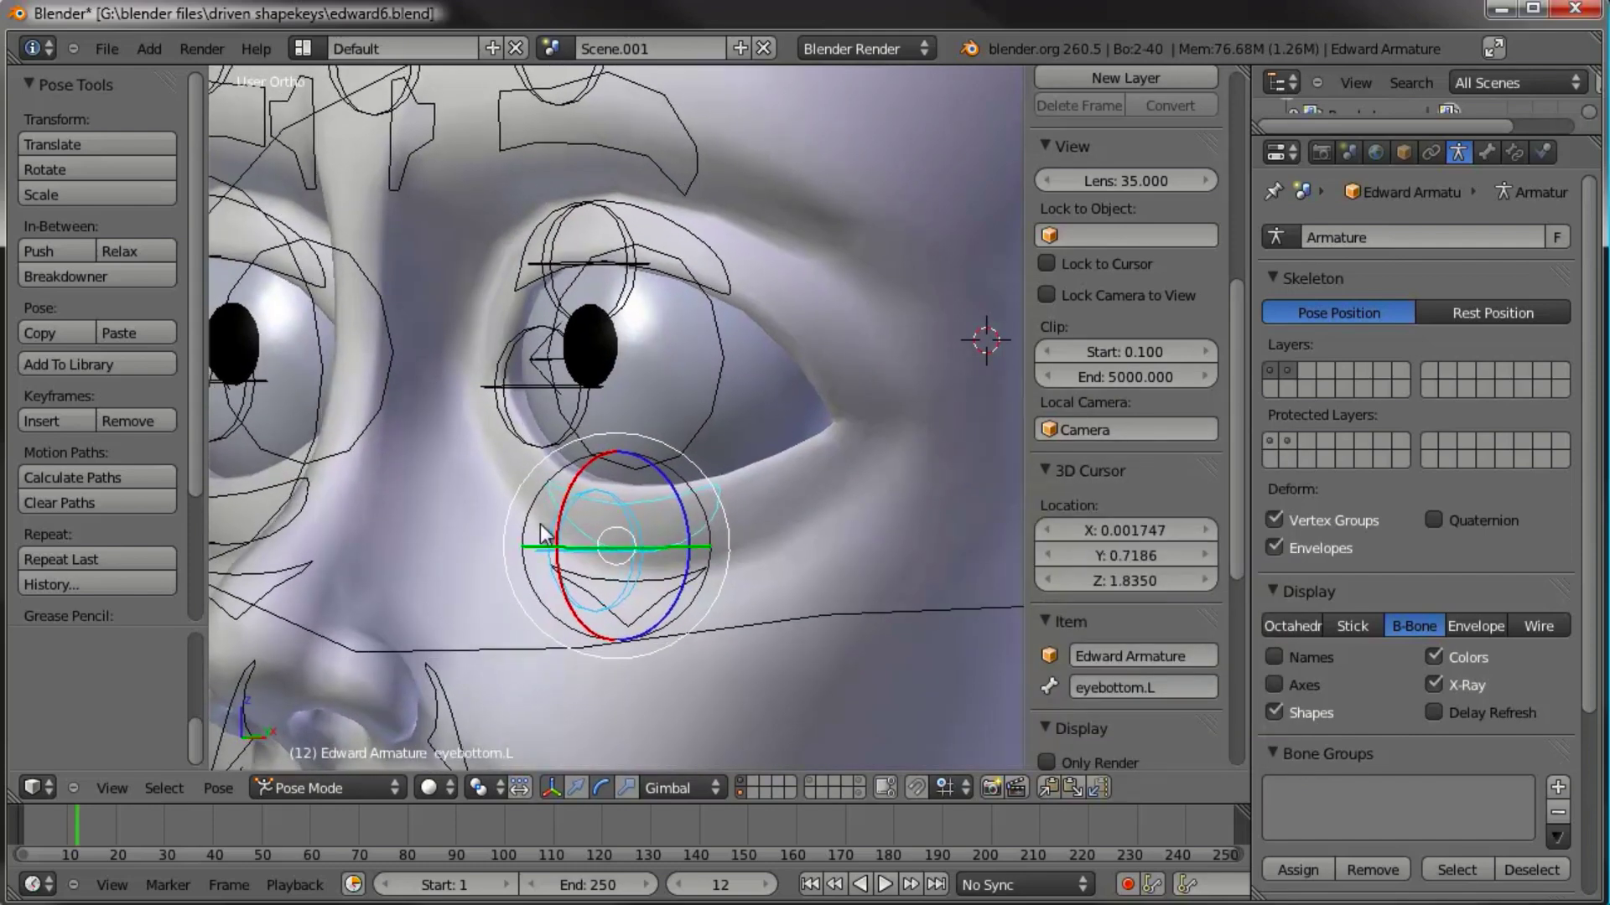
{"action": "scroll", "coordinate": [507, 483], "scroll_direction": "down", "scroll_amount": 2}
{"action": "mouse_move", "coordinate": [507, 483]}
{"action": "middle_mouse_down"}
{"action": "mouse_move", "coordinate": [534, 458]}
{"action": "mouse_move", "coordinate": [508, 464]}
{"action": "mouse_move", "coordinate": [522, 476]}
{"action": "middle_mouse_up"}
{"action": "right_click", "coordinate": [328, 486], "text": "shift"}
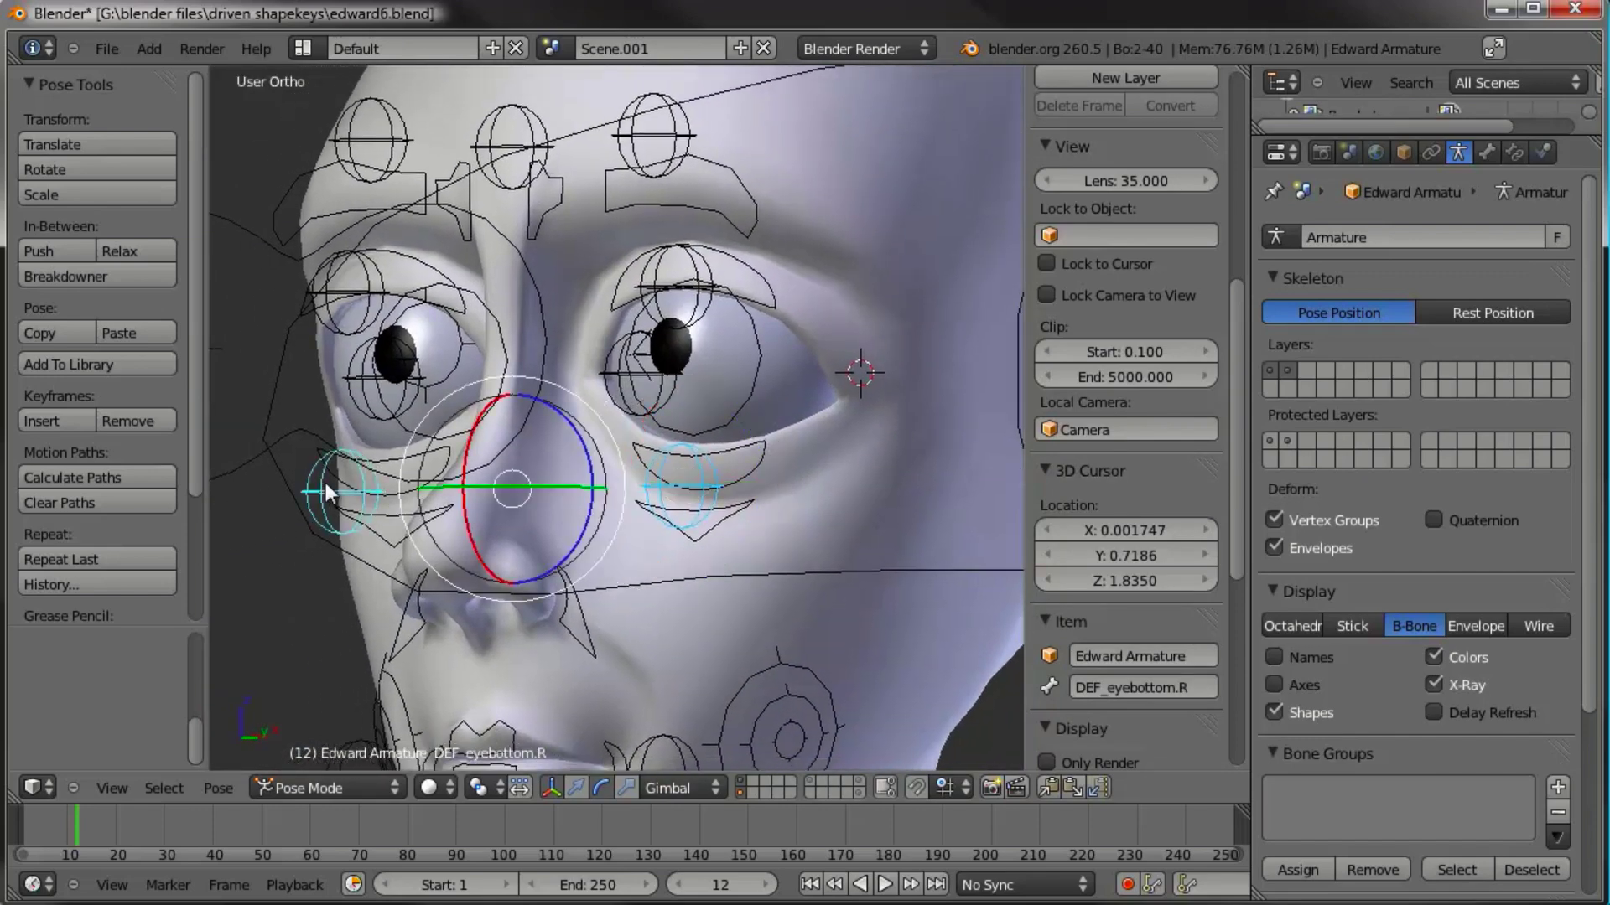
{"action": "right_click", "coordinate": [334, 317], "text": "shift"}
{"action": "right_click", "coordinate": [400, 142], "text": "shift"}
{"action": "right_click", "coordinate": [524, 144], "text": "shift"}
{"action": "right_click", "coordinate": [689, 132], "text": "shift"}
Step: Add both cheek deform bones and, as the active bone, DEF_eyetop.L to the selection, and copy its constraints to the selected bones
{"action": "middle_click_drag", "start_coordinate": [773, 523], "coordinate": [774, 489], "text": "shift"}
{"action": "scroll", "coordinate": [773, 490], "scroll_direction": "down", "scroll_amount": 5, "text": "shift"}
{"action": "right_click", "coordinate": [680, 612], "text": "shift"}
{"action": "right_click", "coordinate": [332, 627], "text": "shift"}
{"action": "scroll", "coordinate": [683, 330], "scroll_direction": "up", "scroll_amount": 5, "text": "shift"}
{"action": "scroll", "coordinate": [706, 335], "scroll_direction": "up", "scroll_amount": 5}
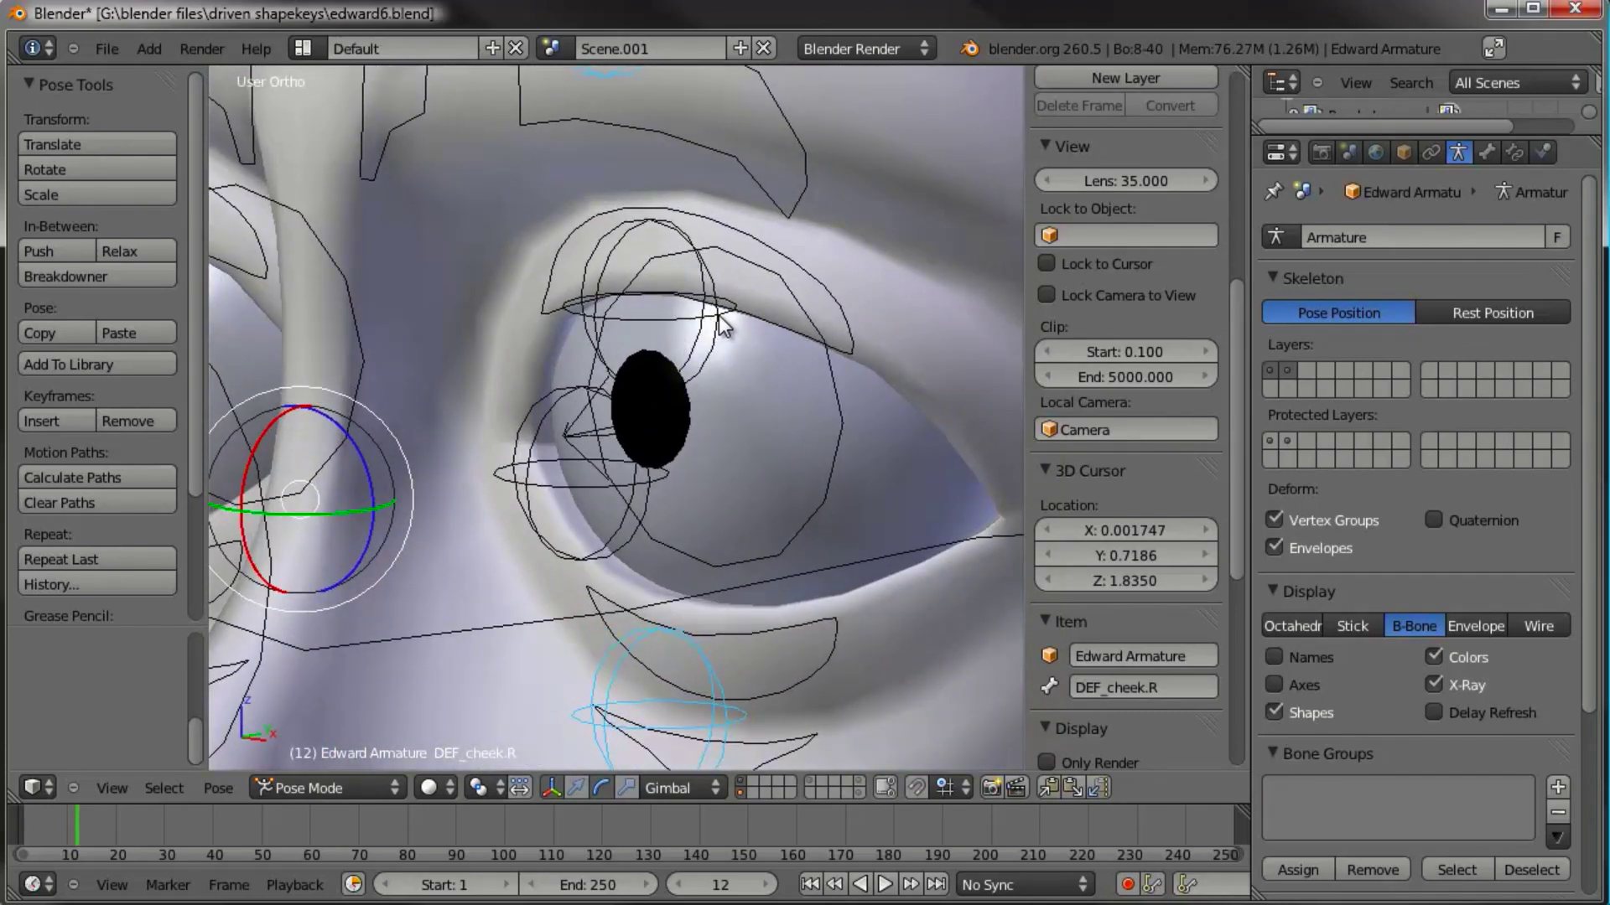
{"action": "right_click", "coordinate": [717, 315], "text": "shift"}
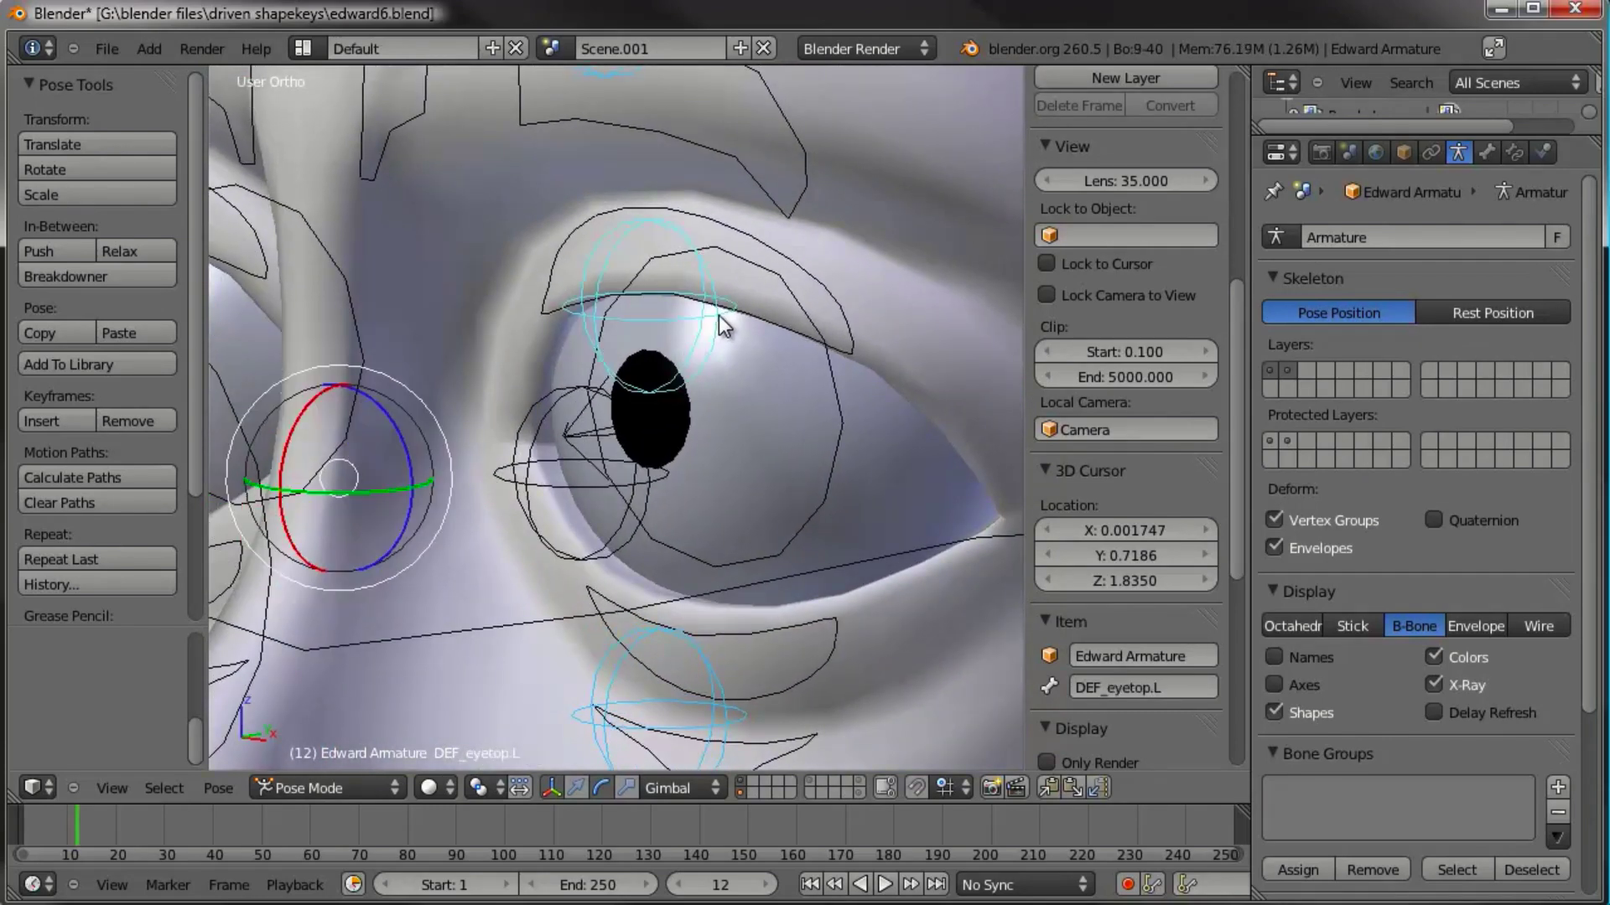
{"action": "key", "text": "space"}
{"action": "type", "text": "copy constr"}
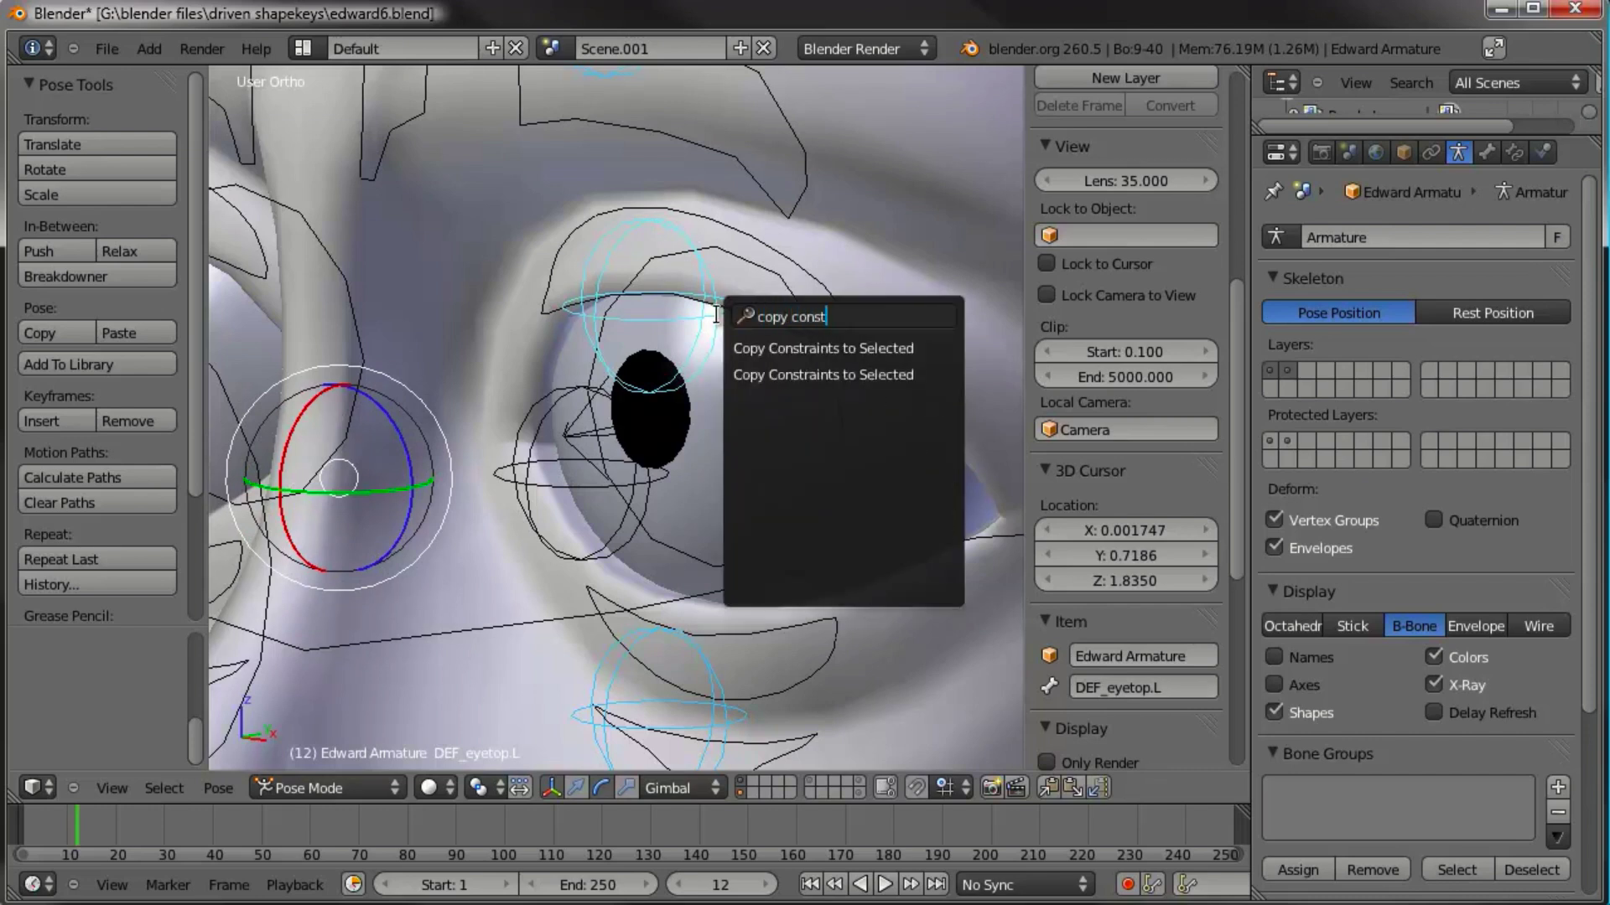
{"action": "left_click", "coordinate": [829, 346]}
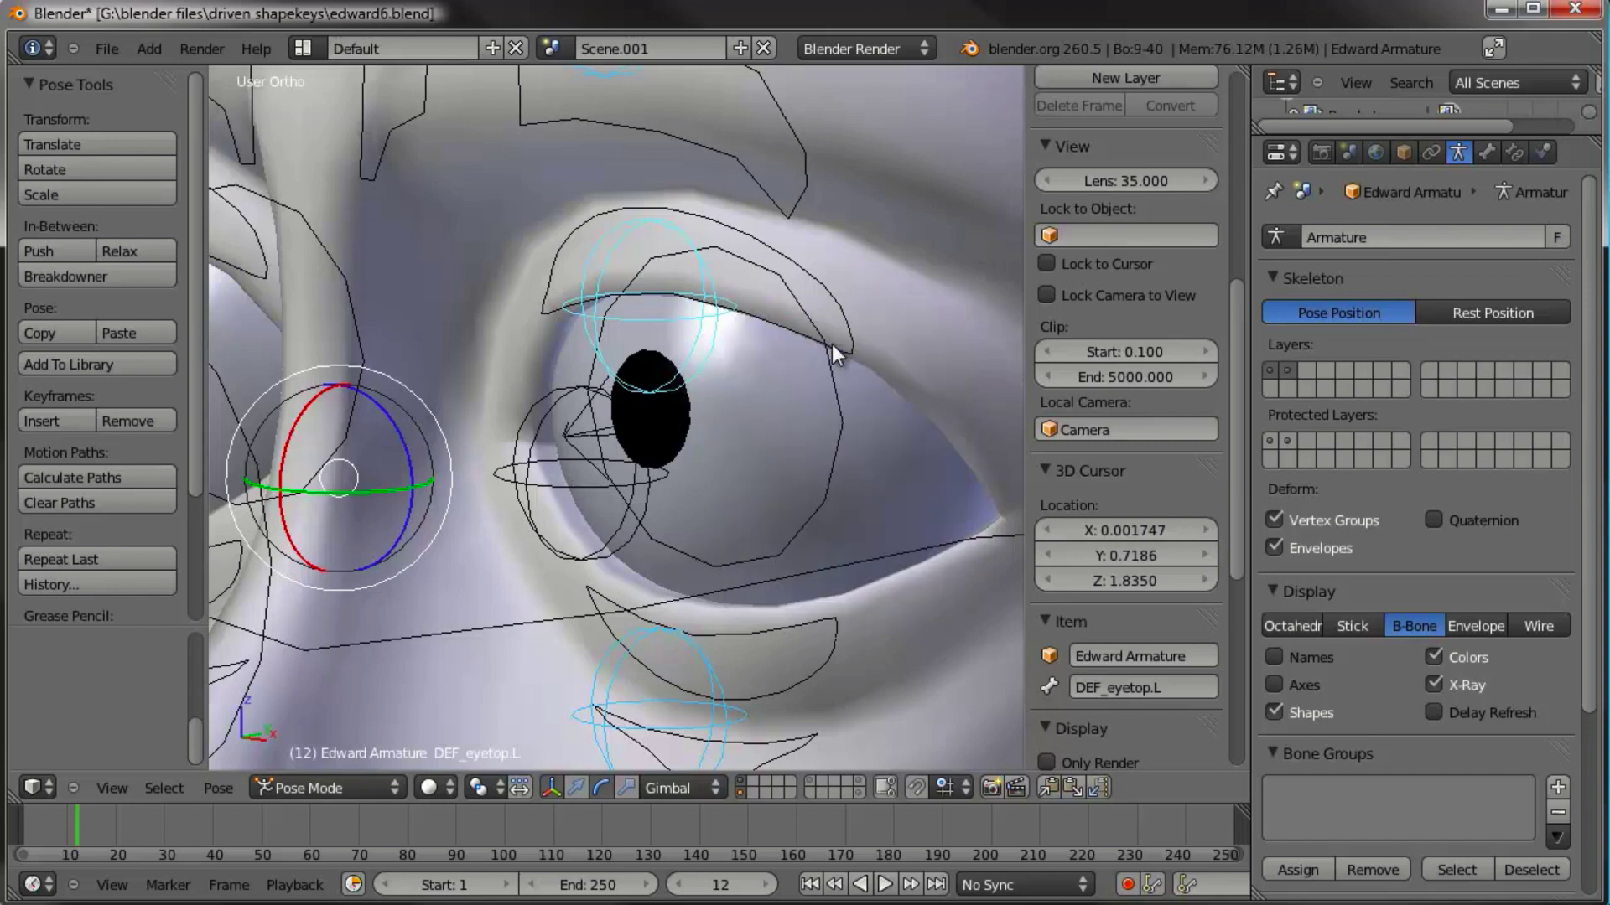
Step: Check the copied Copy Location constraint on DEF_eyebottom.L and the three brow deform bones
{"action": "left_click", "coordinate": [1514, 151]}
{"action": "right_click", "coordinate": [667, 683]}
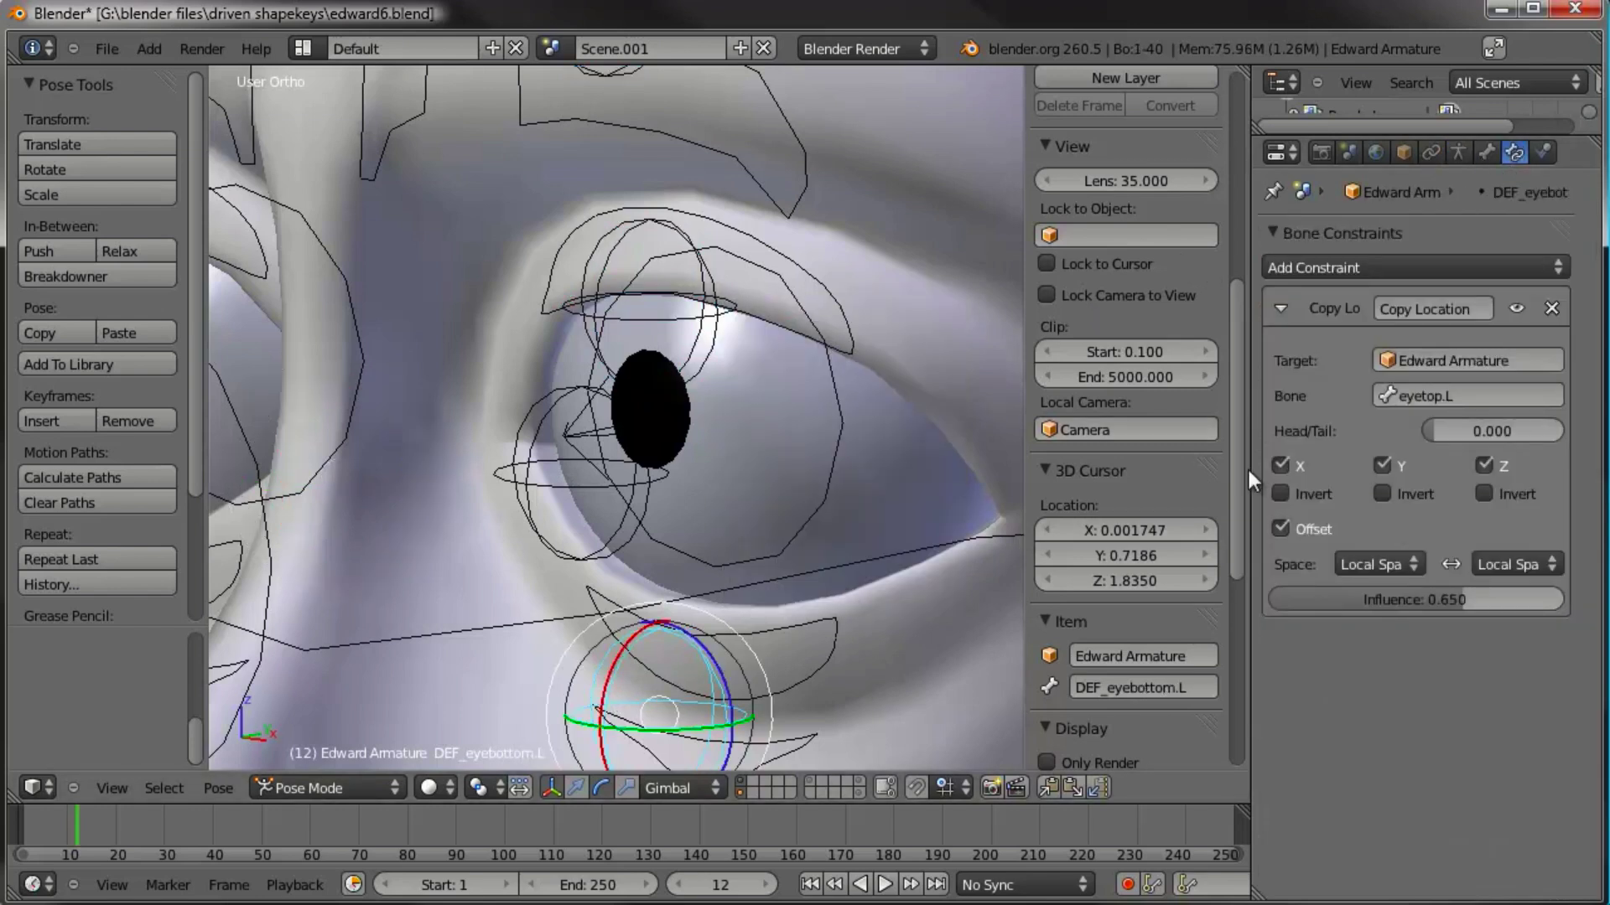
{"action": "scroll", "coordinate": [692, 487], "scroll_direction": "down", "scroll_amount": 1}
{"action": "scroll", "coordinate": [692, 486], "scroll_direction": "down", "scroll_amount": 2}
{"action": "middle_click_drag", "start_coordinate": [692, 486], "coordinate": [712, 415]}
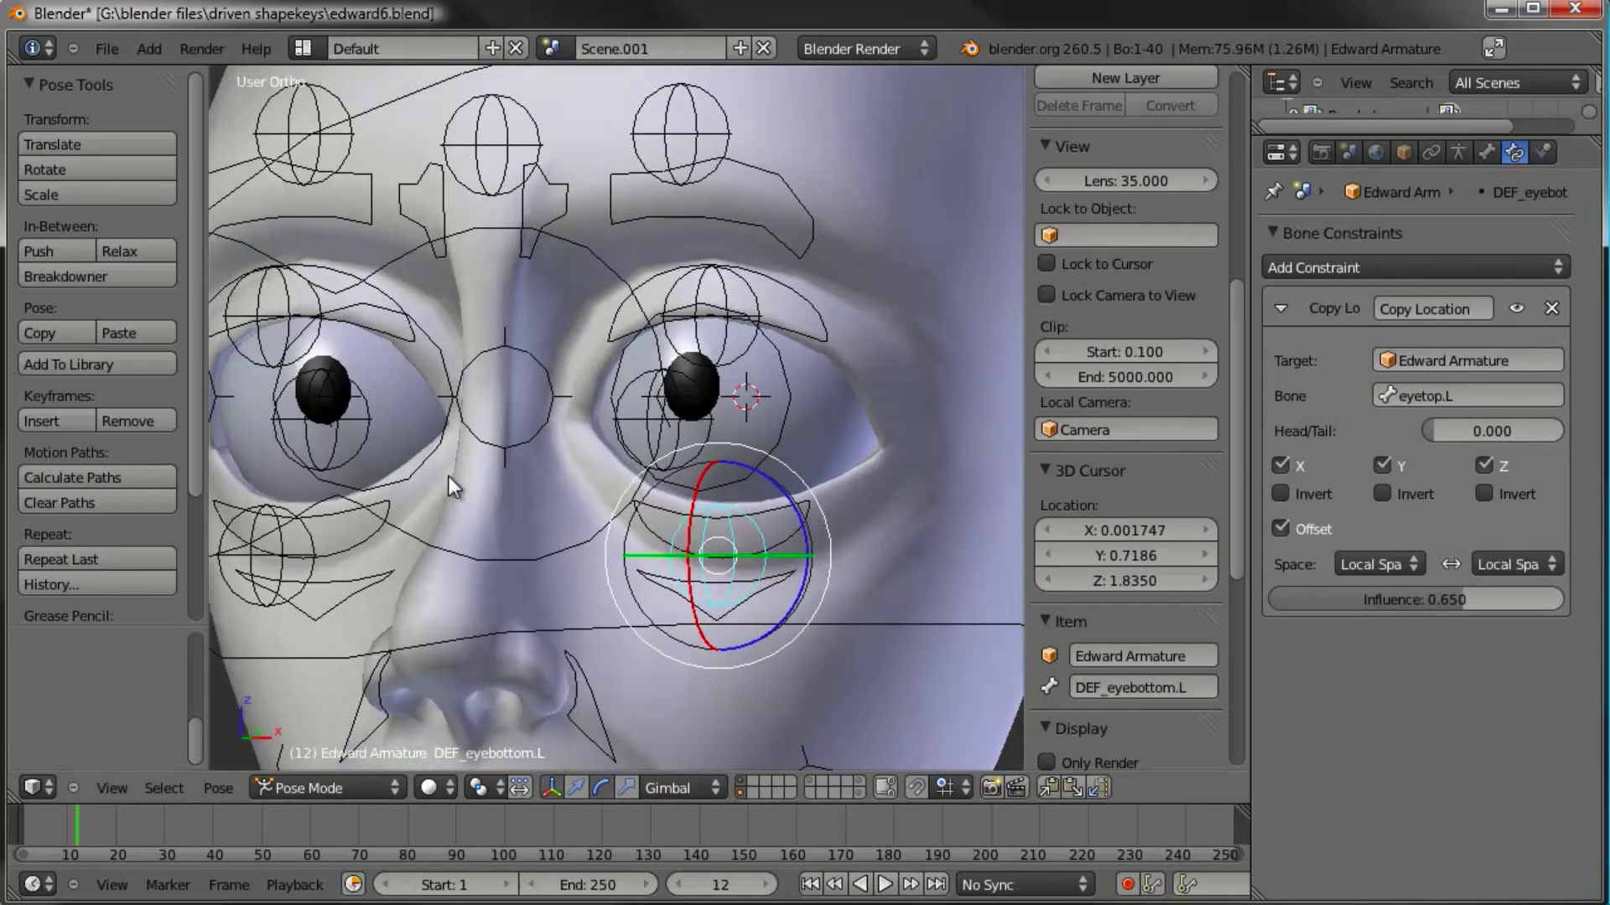
{"action": "right_click", "coordinate": [506, 119]}
{"action": "right_click", "coordinate": [701, 127]}
{"action": "right_click", "coordinate": [344, 108]}
{"action": "middle_click_drag", "start_coordinate": [477, 339], "coordinate": [500, 248], "text": "shift"}
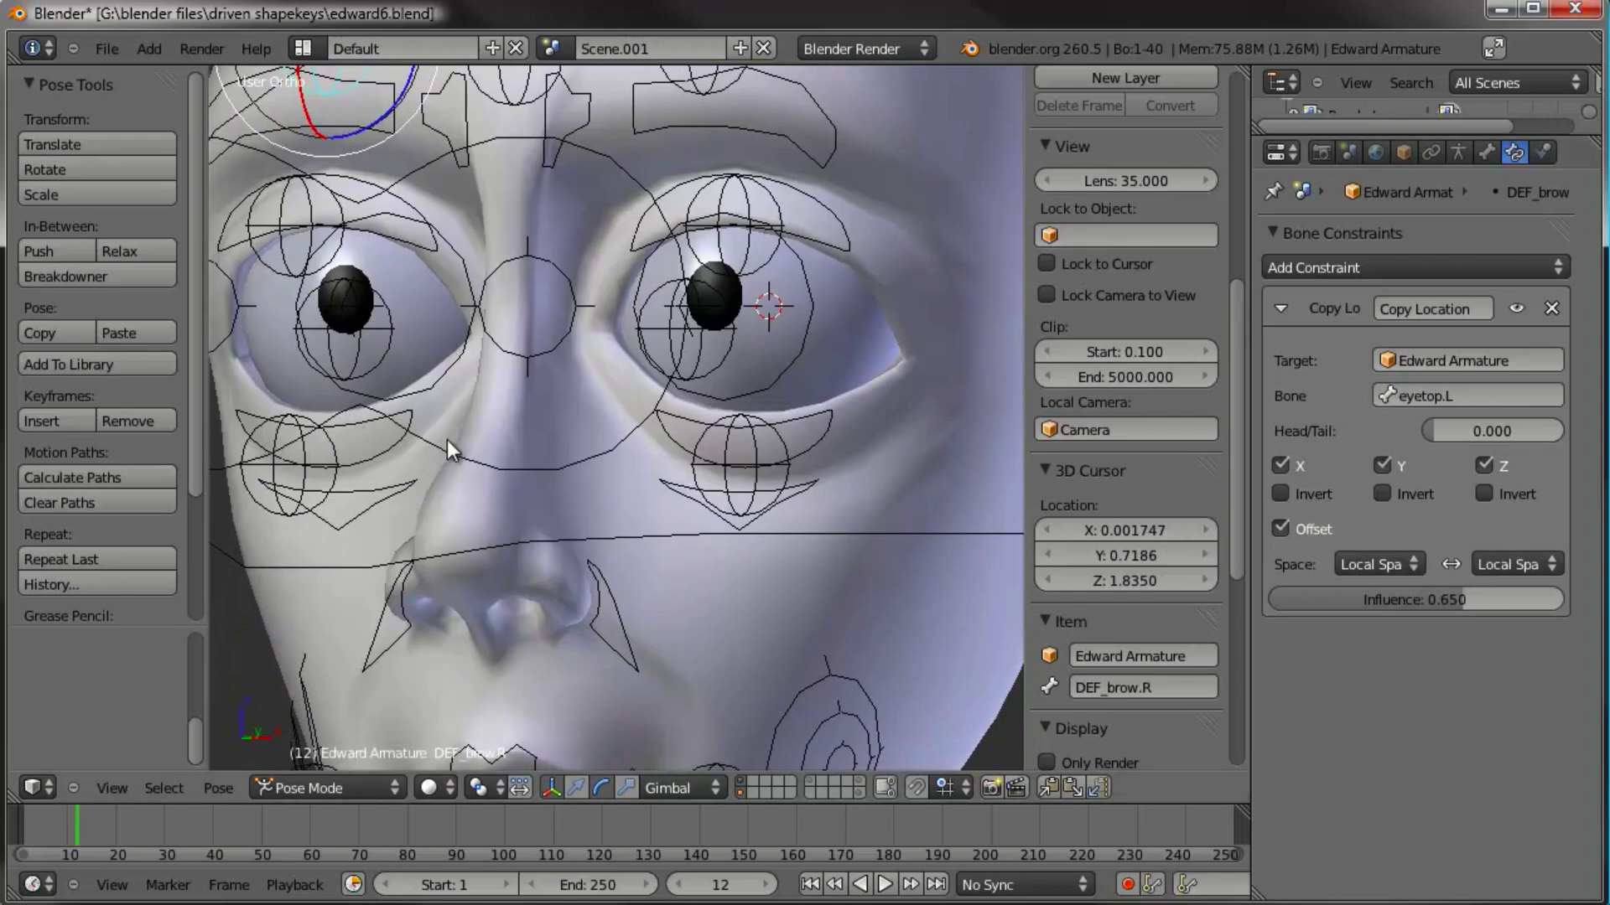
{"action": "scroll", "coordinate": [445, 438], "scroll_direction": "down", "scroll_amount": 1}
{"action": "middle_click_drag", "start_coordinate": [757, 284], "coordinate": [768, 324]}
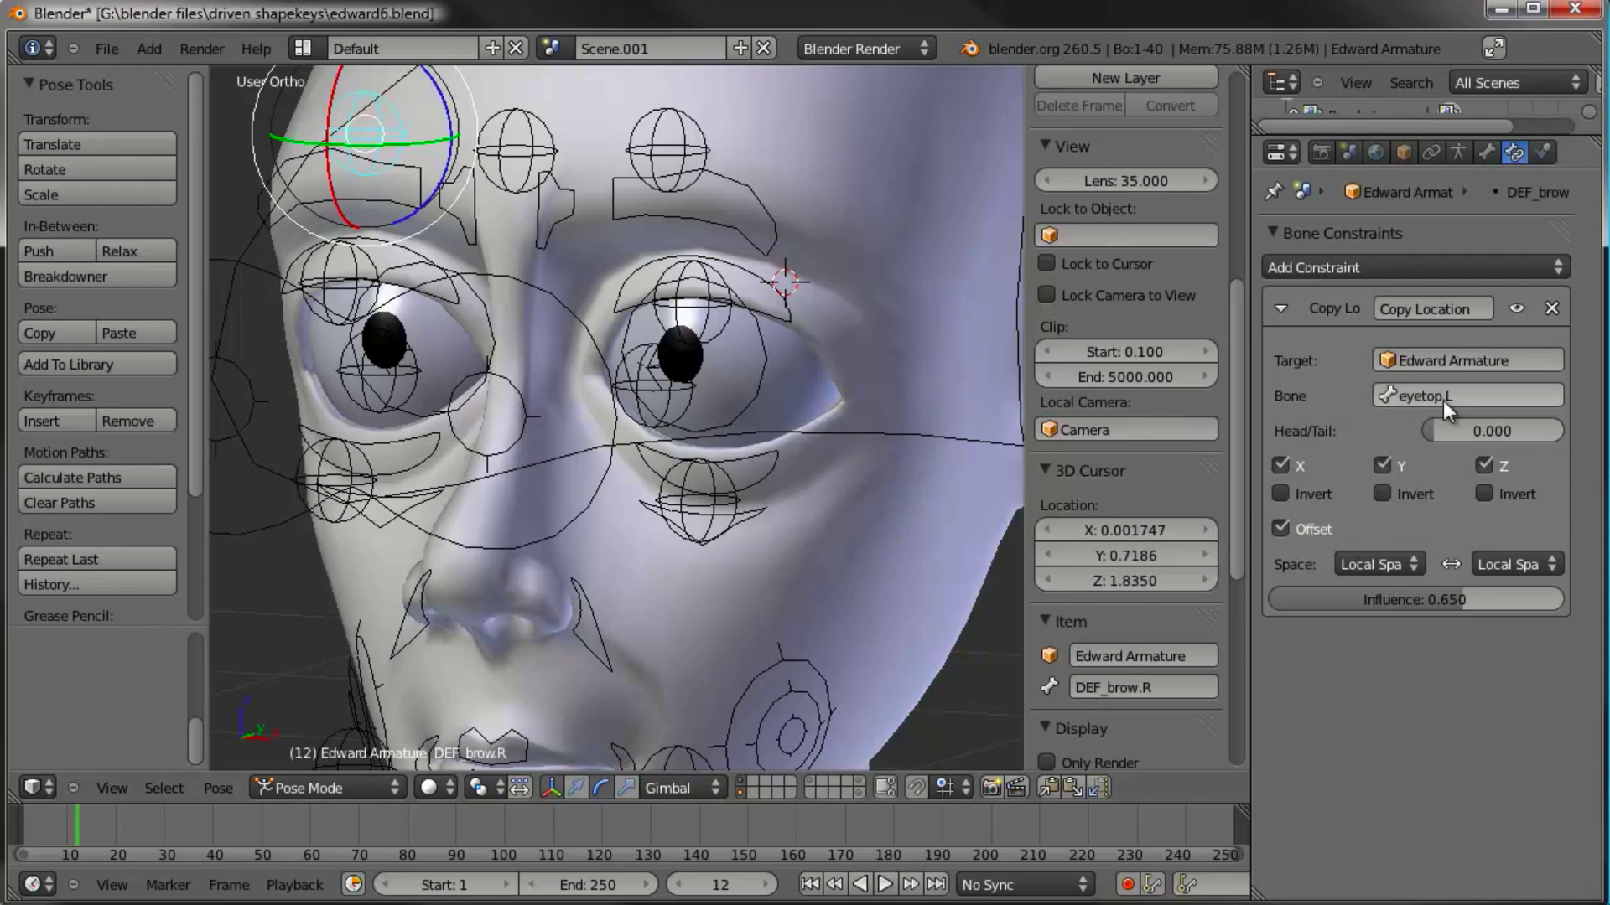
{"action": "middle_click_drag", "start_coordinate": [807, 316], "coordinate": [811, 302]}
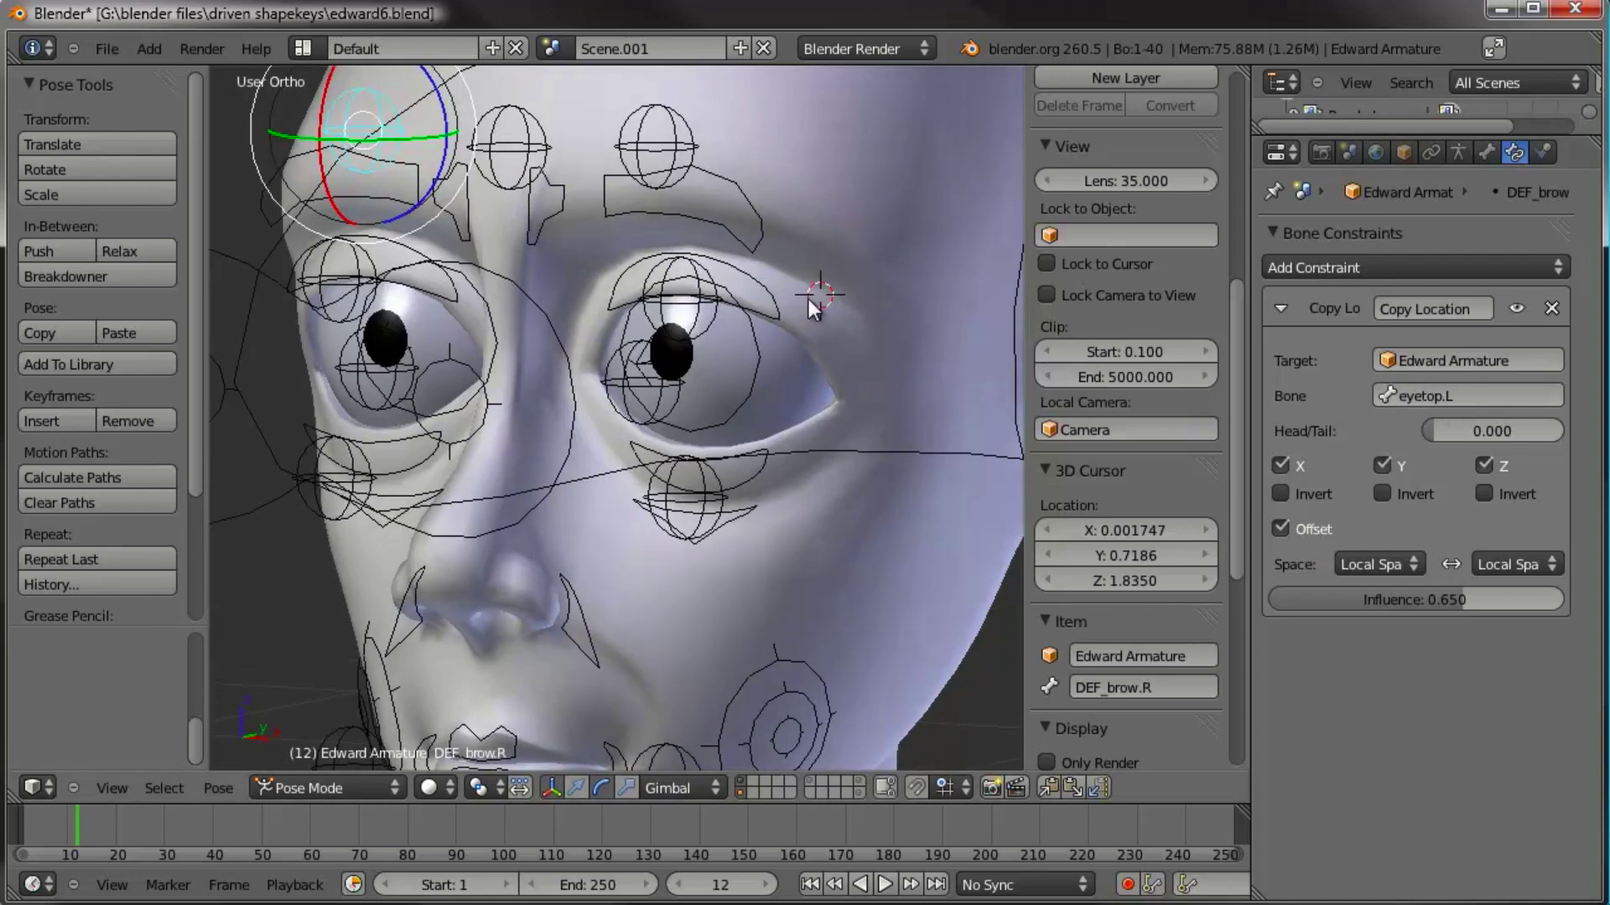
Step: Set the target bone of DEF_eyebottom.L's Copy Location constraint to eyebottom.L
{"action": "right_click", "coordinate": [654, 504]}
{"action": "left_click", "coordinate": [1456, 395]}
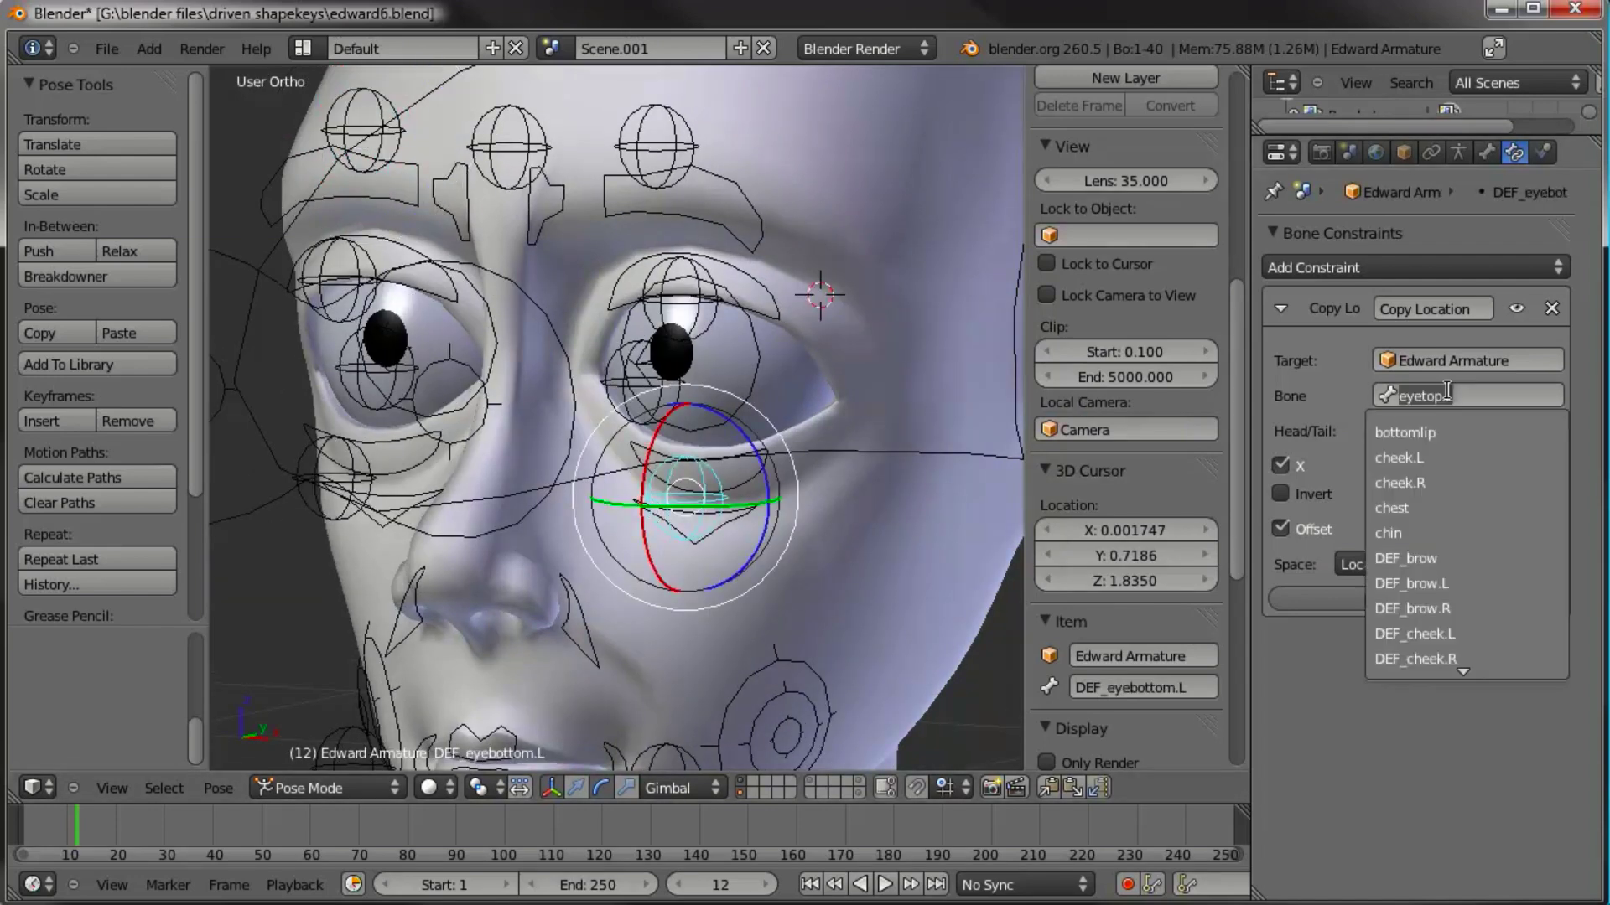
{"action": "type", "text": "eyebo"}
{"action": "key", "text": "Down"}
{"action": "key", "text": "Down"}
{"action": "key", "text": "Down"}
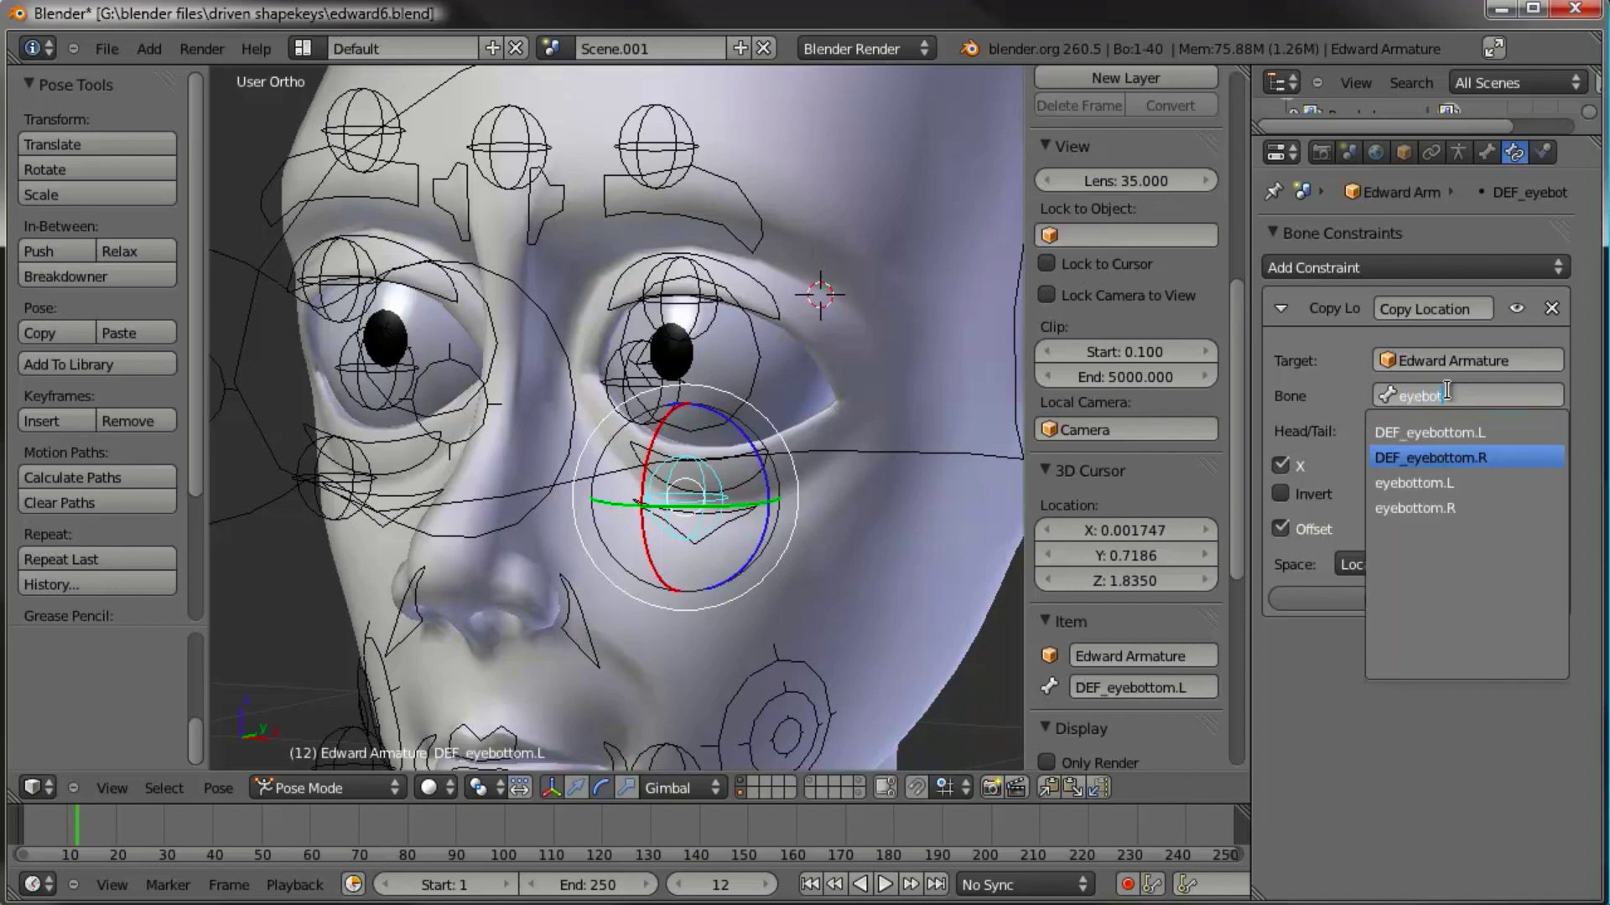
{"action": "key", "text": "Return"}
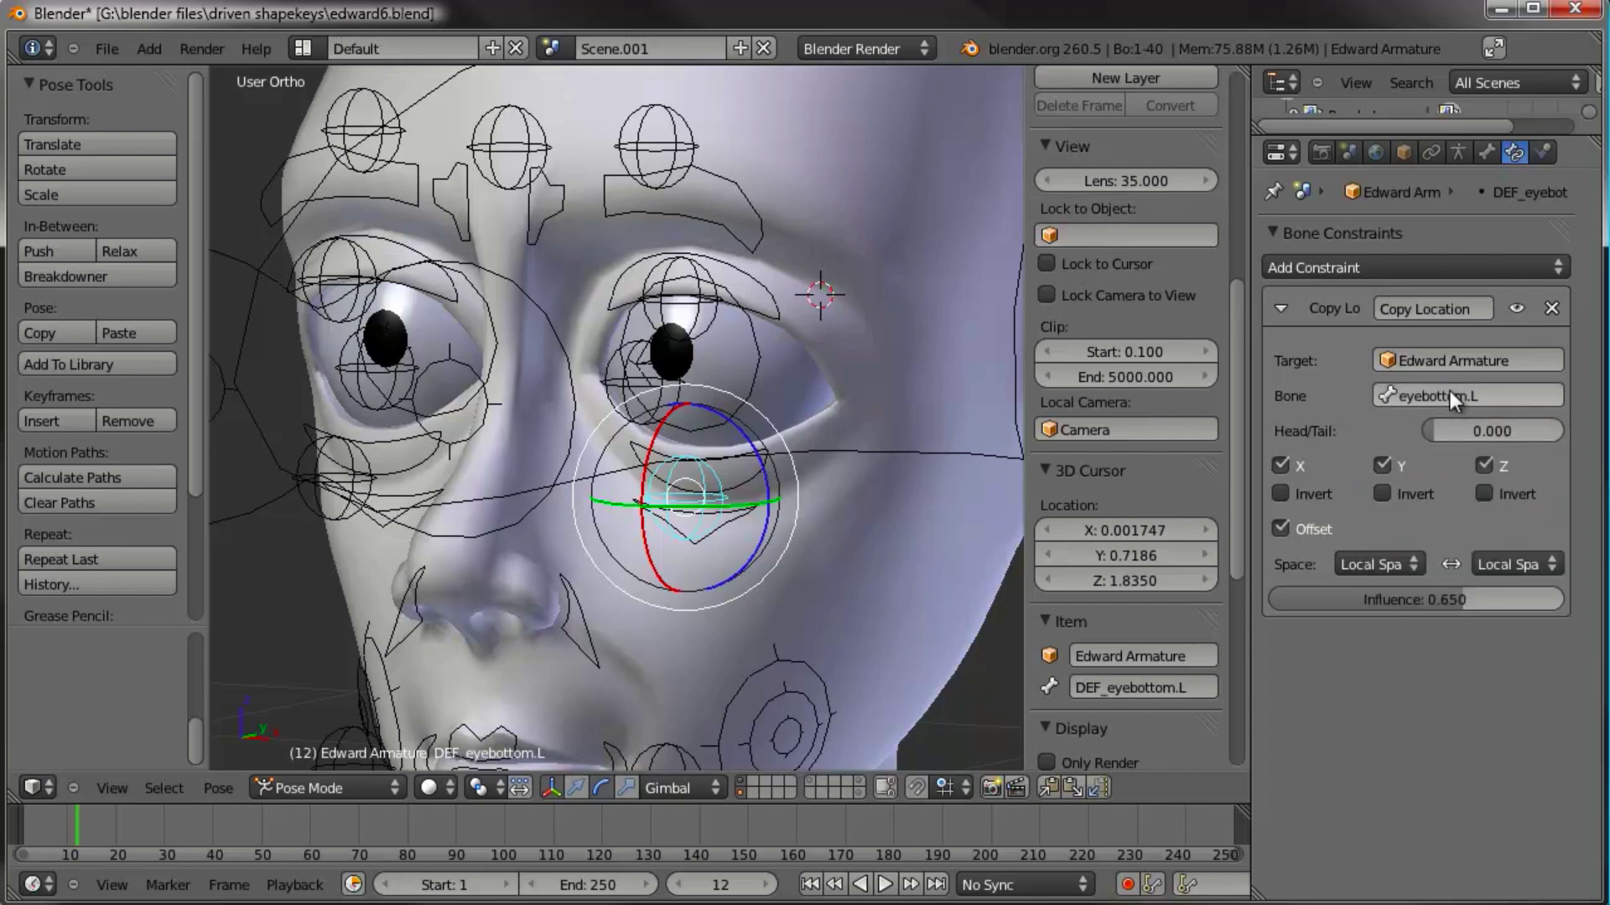
Step: Set the target bone of DEF_eyebottom.R's Copy Location constraint to eyebottom.R
{"action": "right_click", "coordinate": [325, 527]}
{"action": "left_click", "coordinate": [1442, 396]}
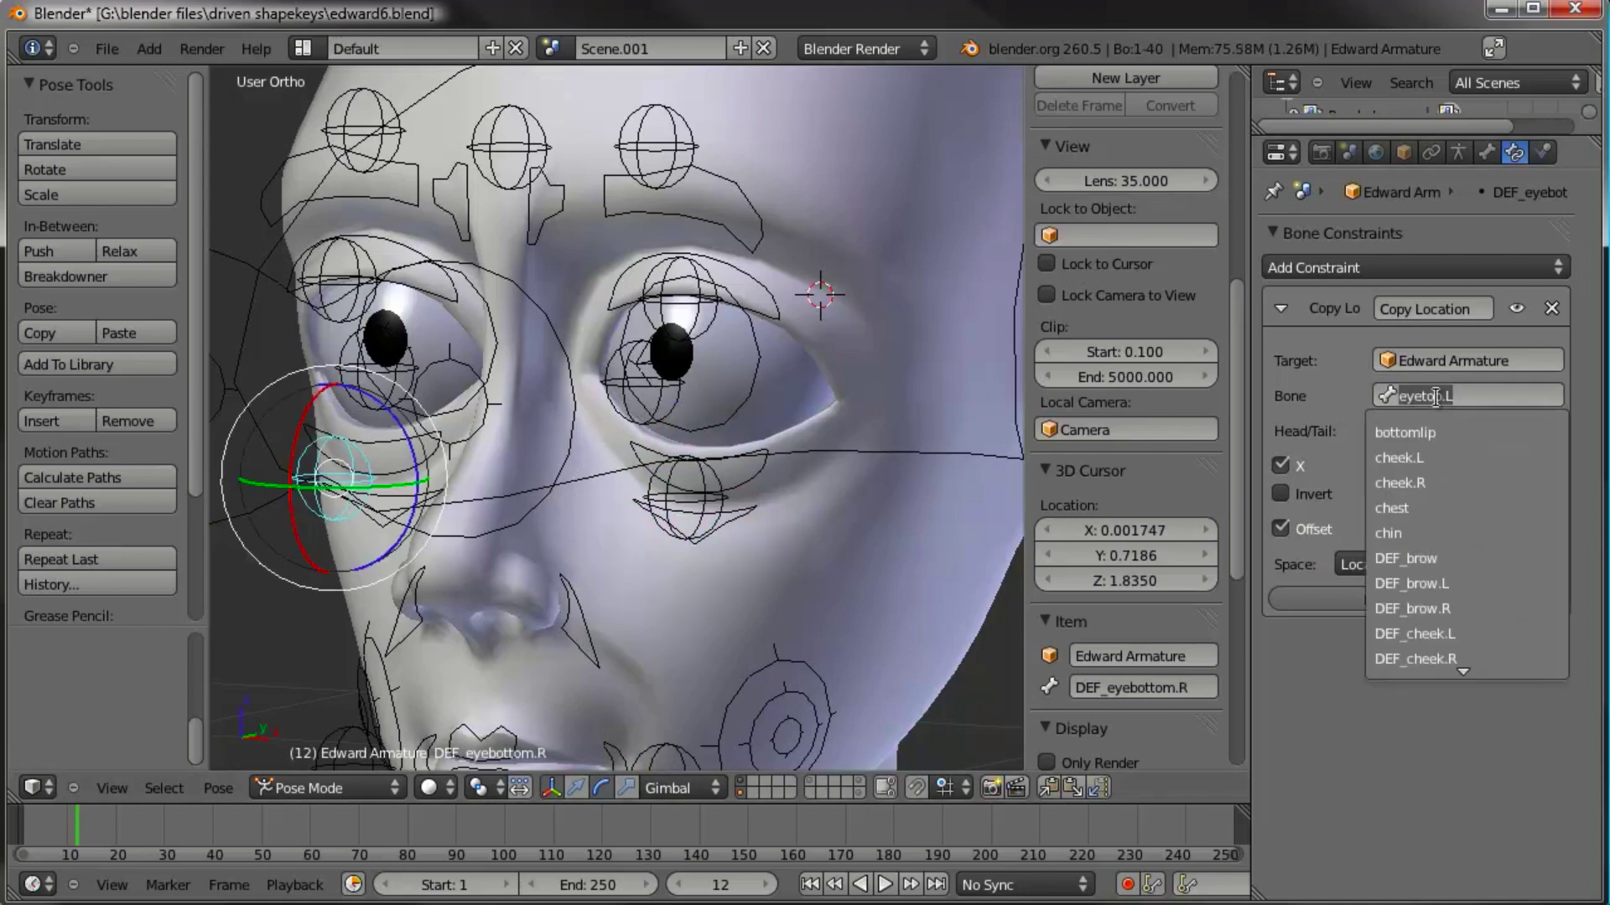
{"action": "type", "text": "eyebottom"}
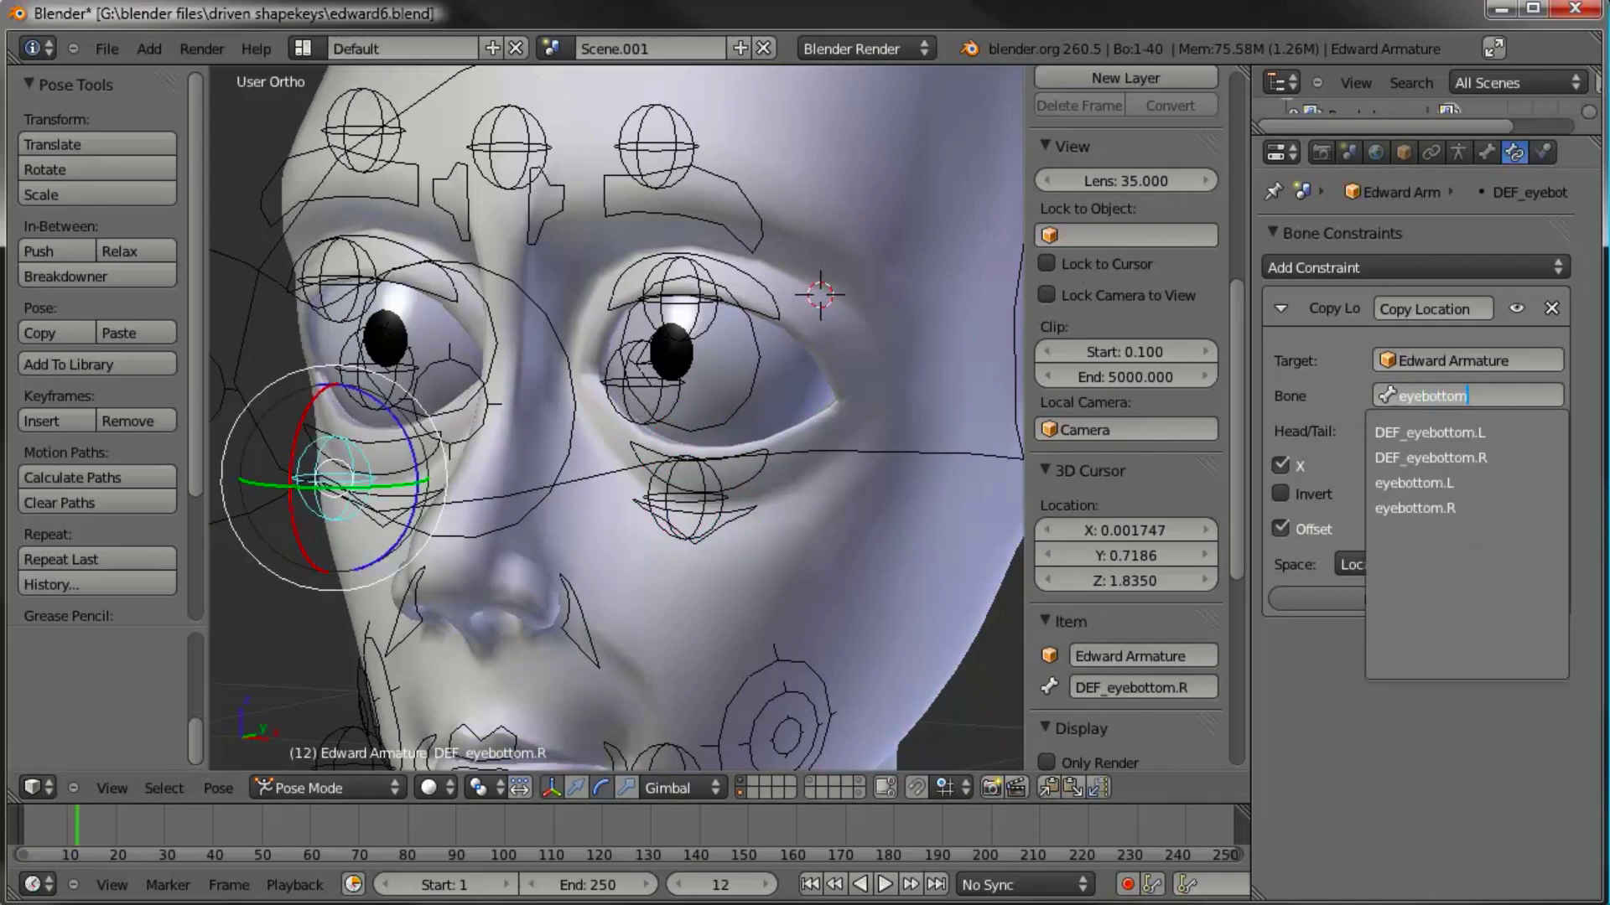
{"action": "key", "text": "Down"}
{"action": "key", "text": "Down"}
{"action": "key", "text": "Return"}
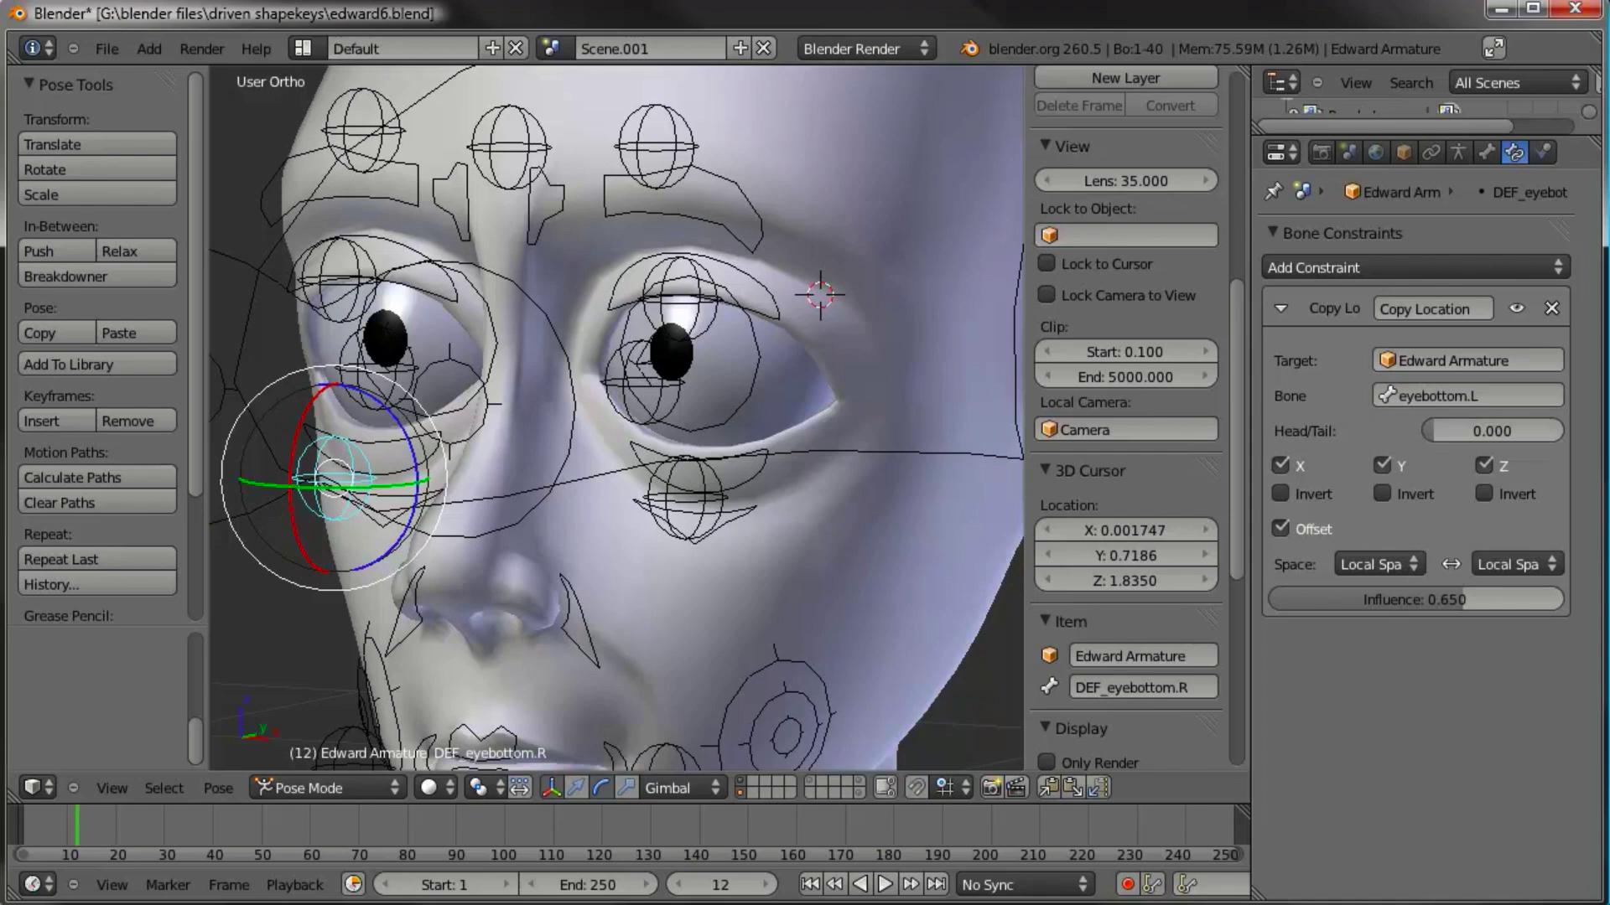
{"action": "left_click", "coordinate": [1539, 396]}
{"action": "left_click", "coordinate": [1539, 394]}
{"action": "key", "text": "BackSpace"}
{"action": "type", "text": "R"}
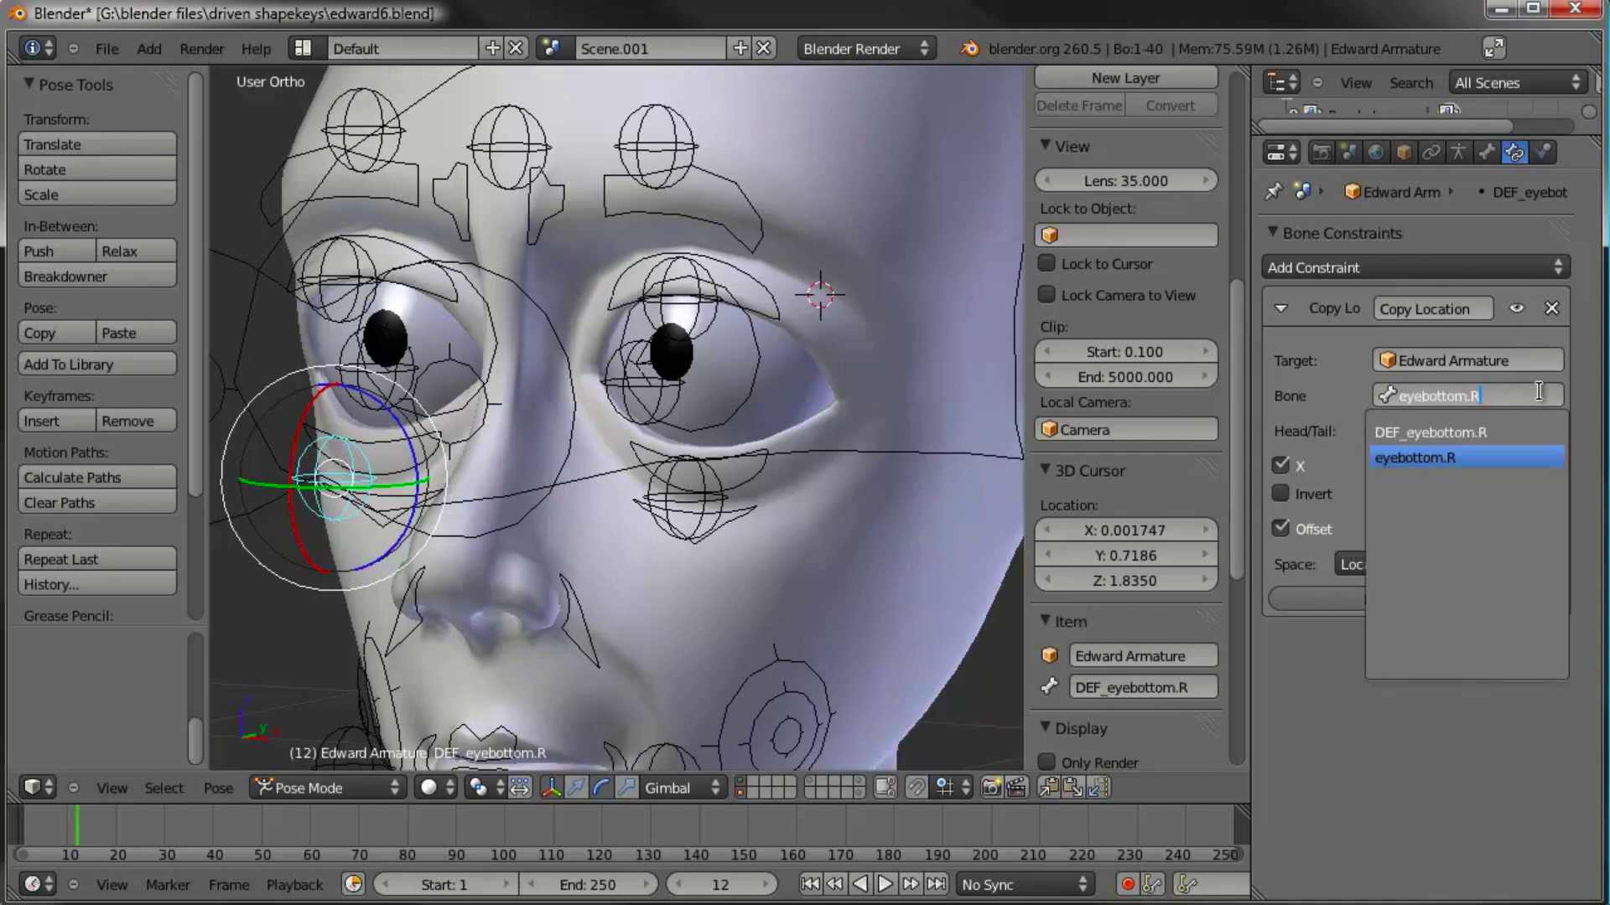
{"action": "key", "text": "Return"}
Step: Set the target bone of DEF_eyetop.R's Copy Location constraint to eyetop.R
{"action": "right_click", "coordinate": [352, 275]}
{"action": "left_click", "coordinate": [1512, 394]}
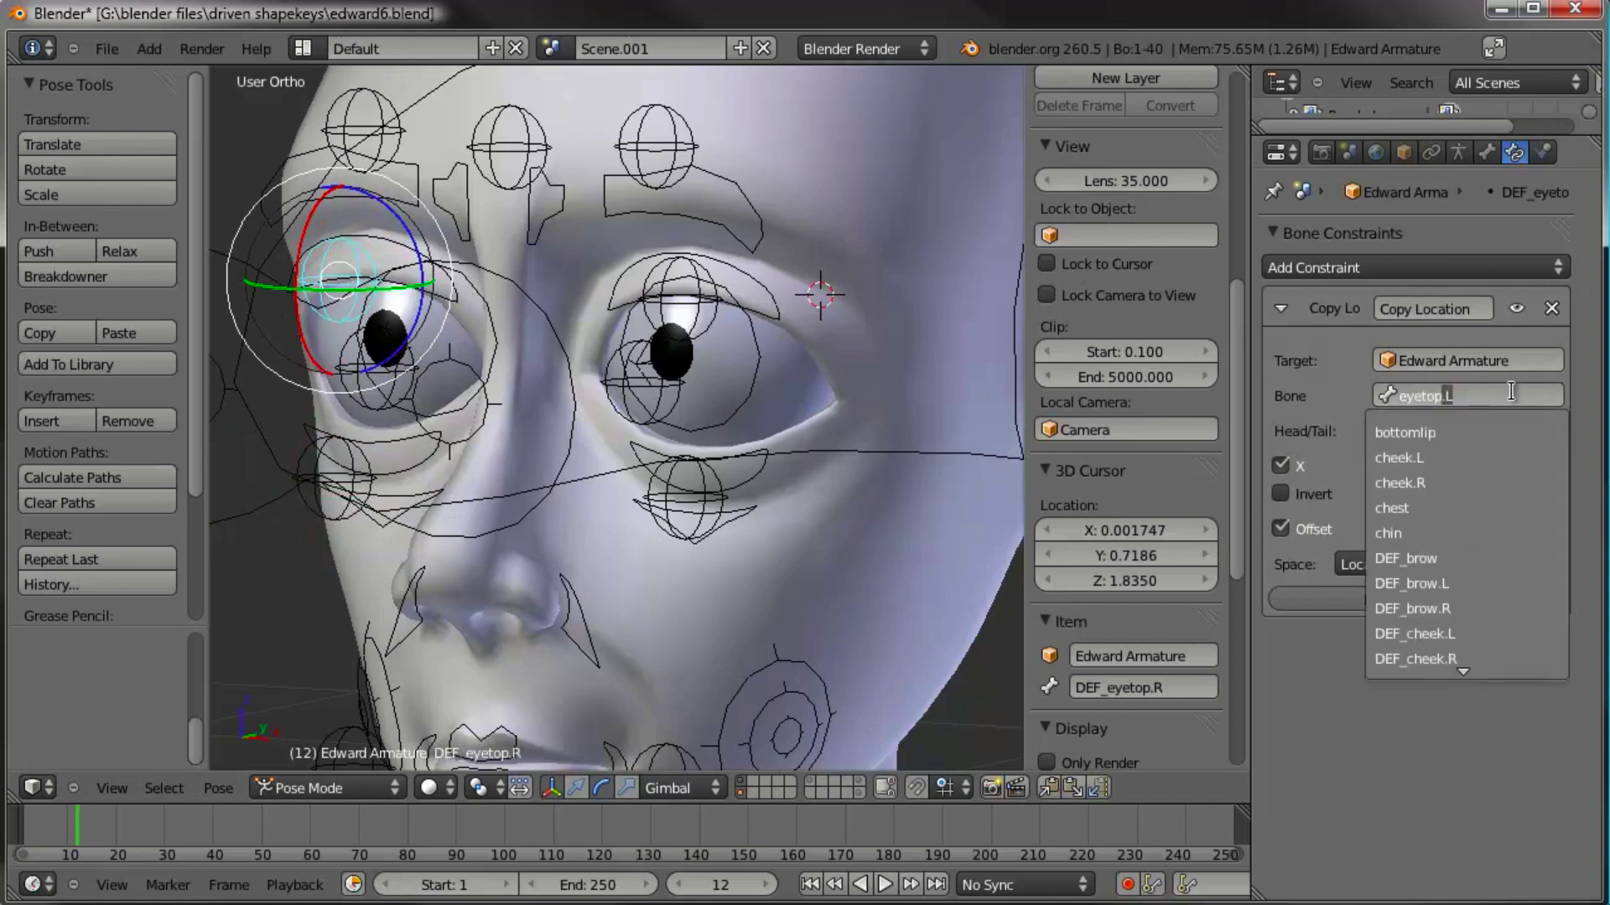
{"action": "key", "text": "BackSpace"}
{"action": "type", "text": "R"}
{"action": "key", "text": "Return"}
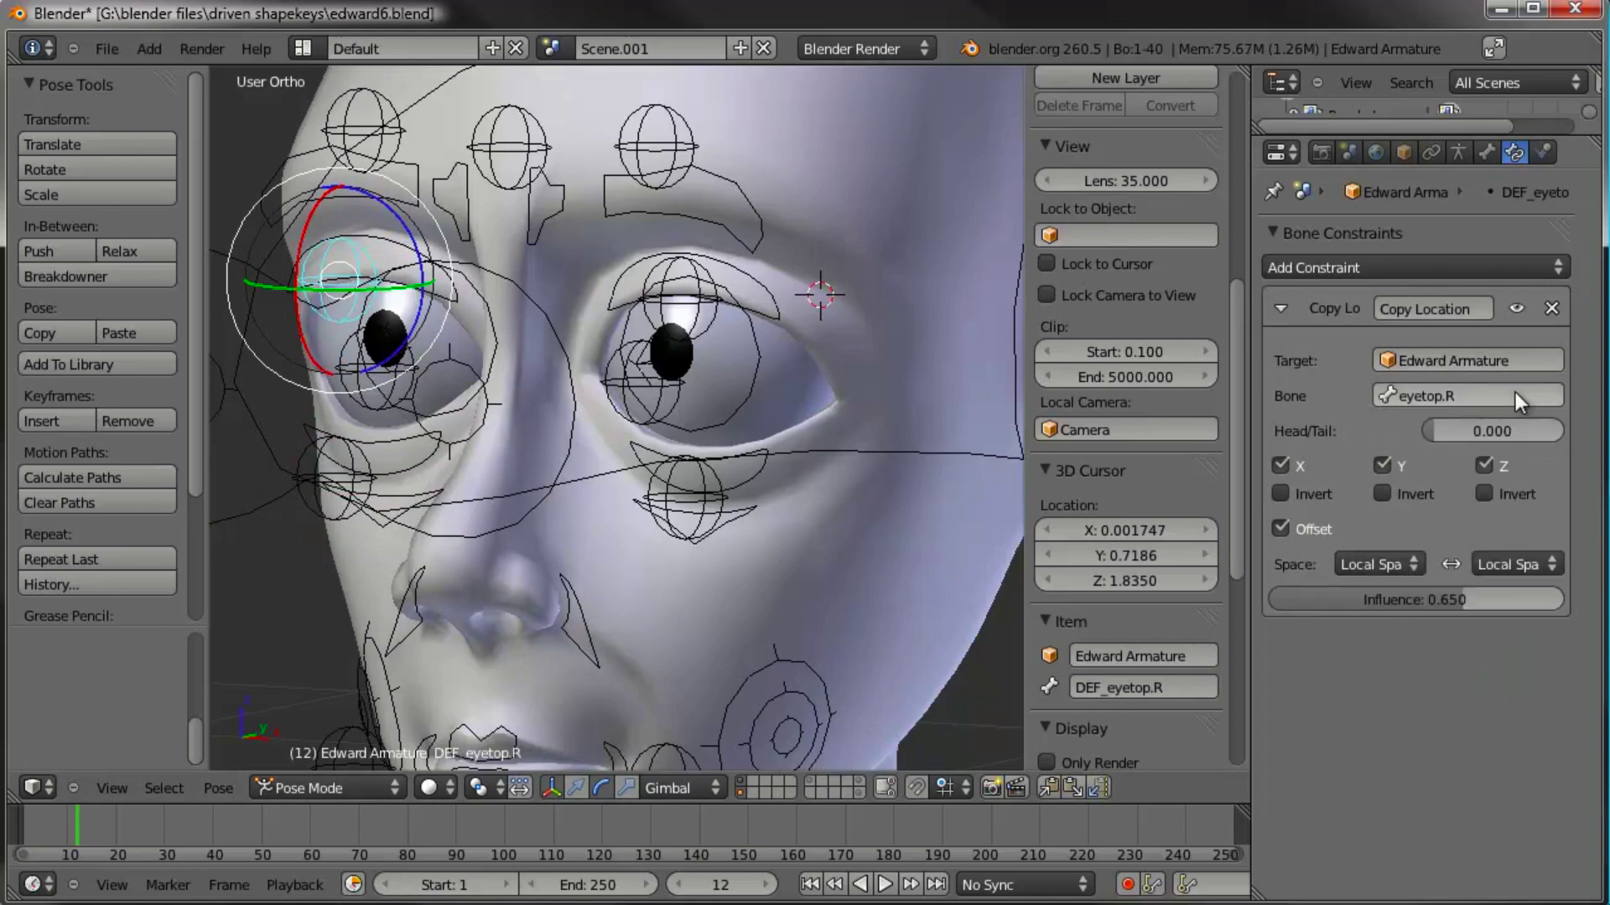
Step: Set the target bone of DEF_brow.L's Copy Location constraint to eyebrowouter.L
{"action": "middle_click_drag", "start_coordinate": [463, 160], "coordinate": [466, 234], "text": "shift"}
{"action": "right_click", "coordinate": [645, 215]}
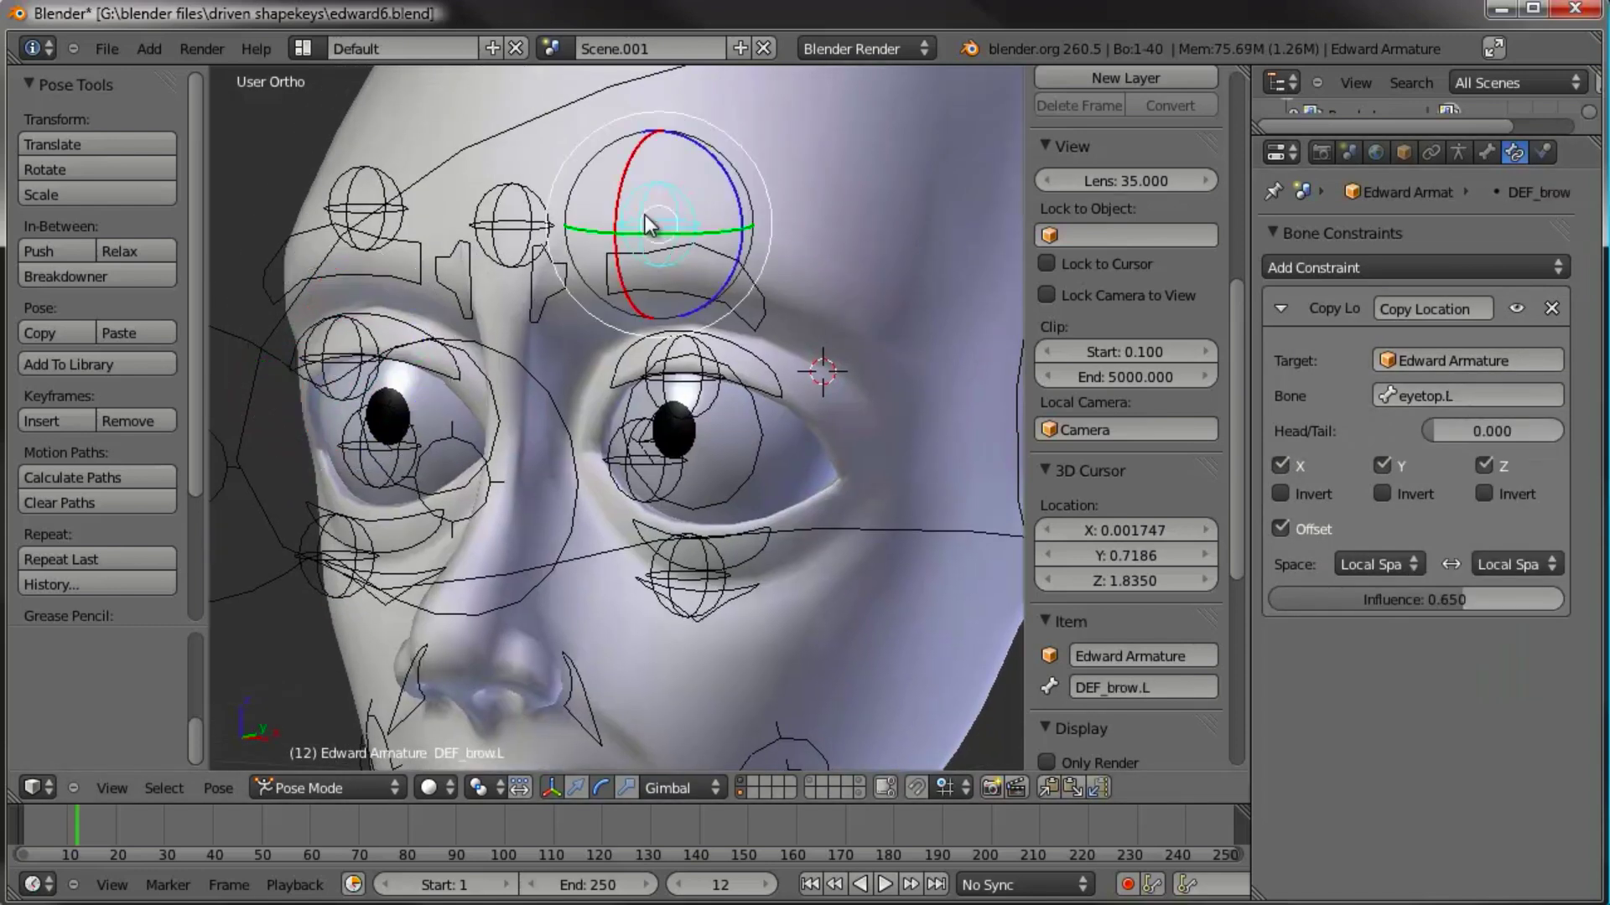
{"action": "left_click", "coordinate": [1501, 396]}
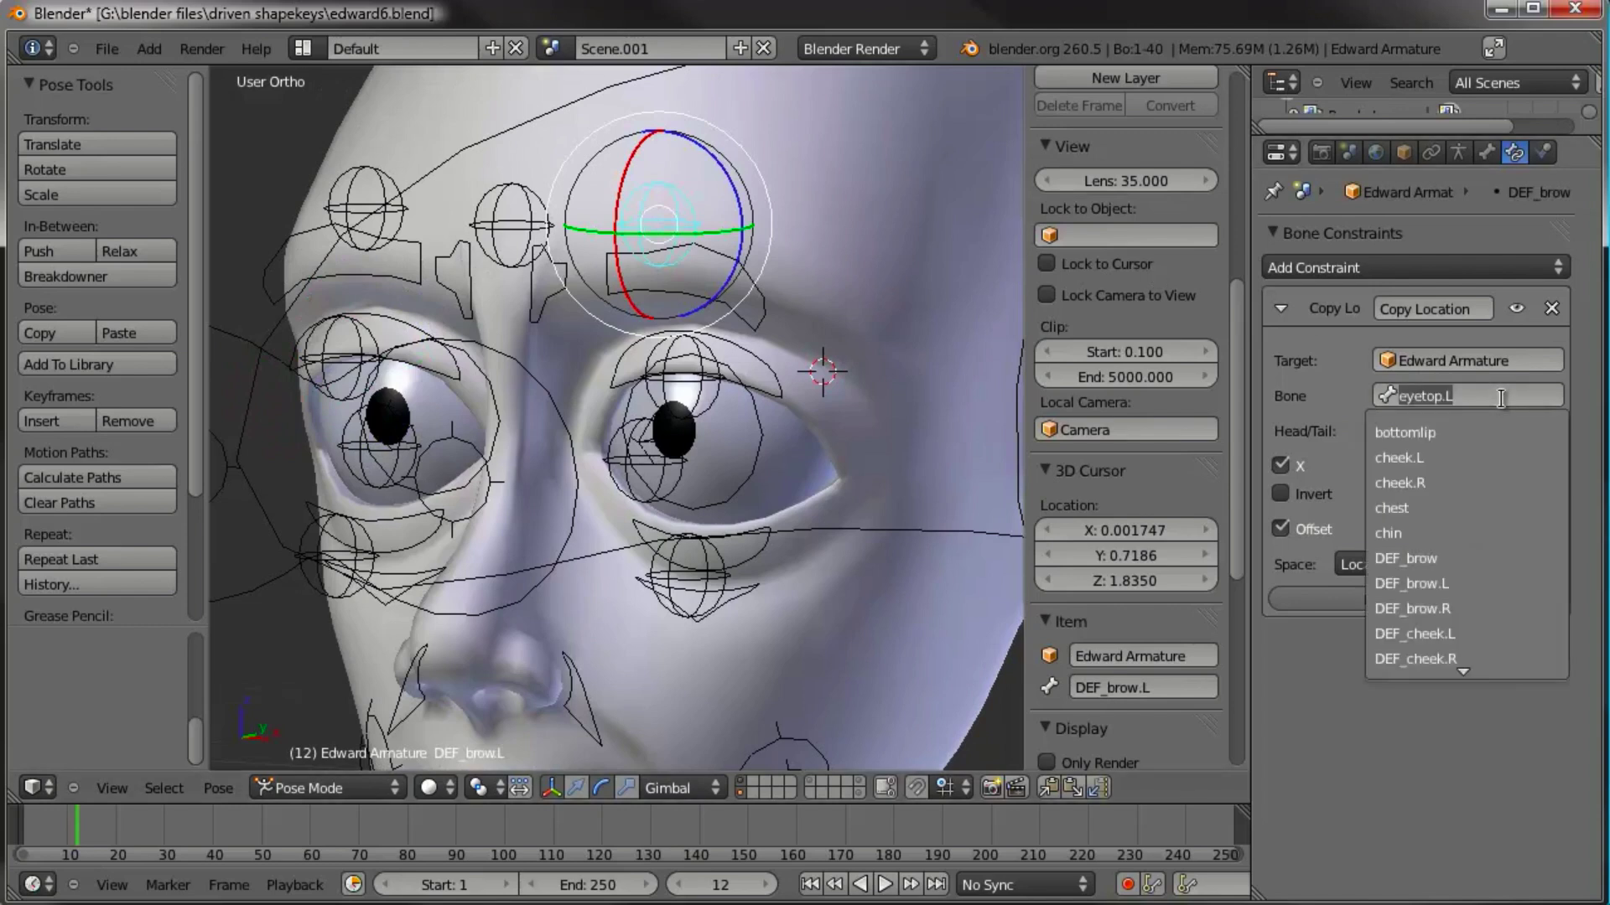
{"action": "type", "text": "brow"}
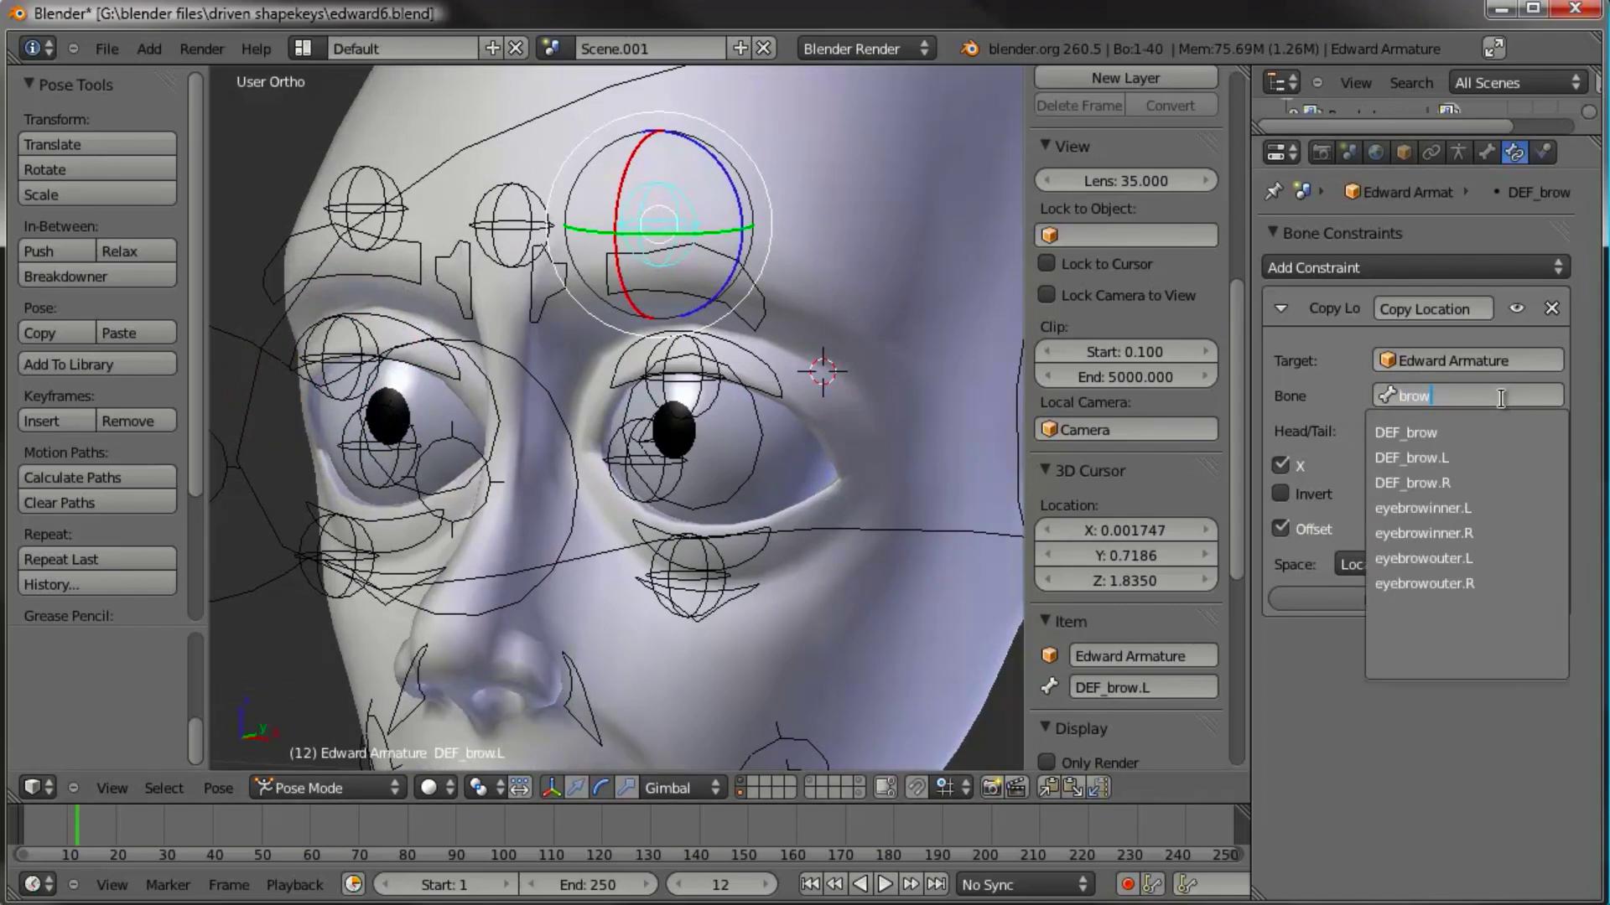
{"action": "left_click", "coordinate": [1472, 561]}
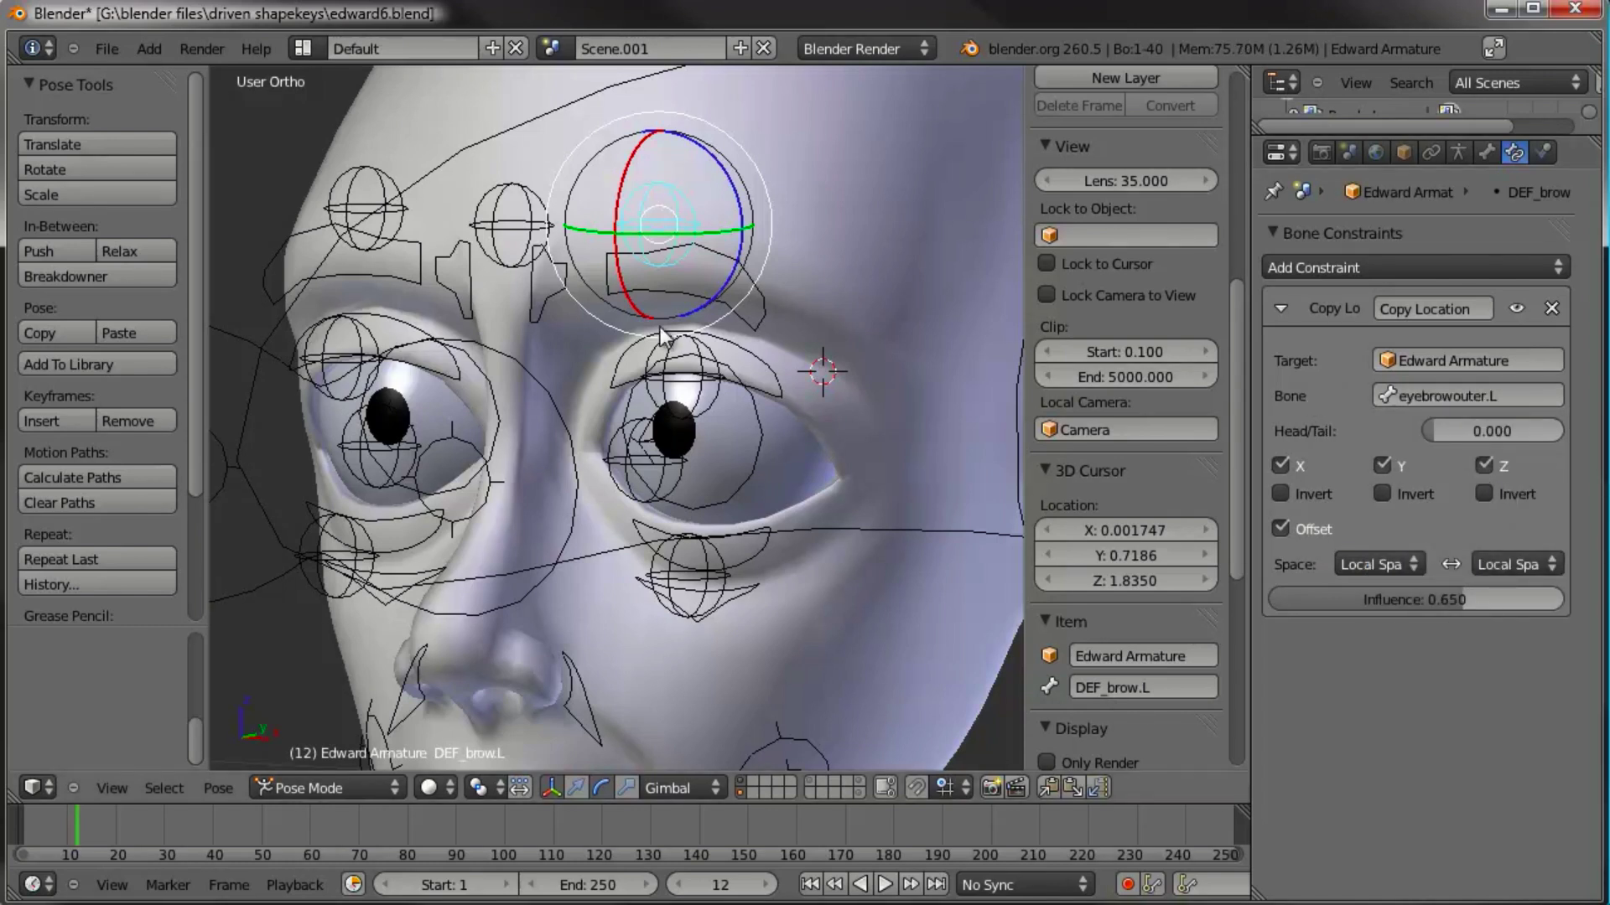
Step: Set the target bone of DEF_brow.R's Copy Location constraint to eyebrowouter.R
{"action": "right_click", "coordinate": [423, 210]}
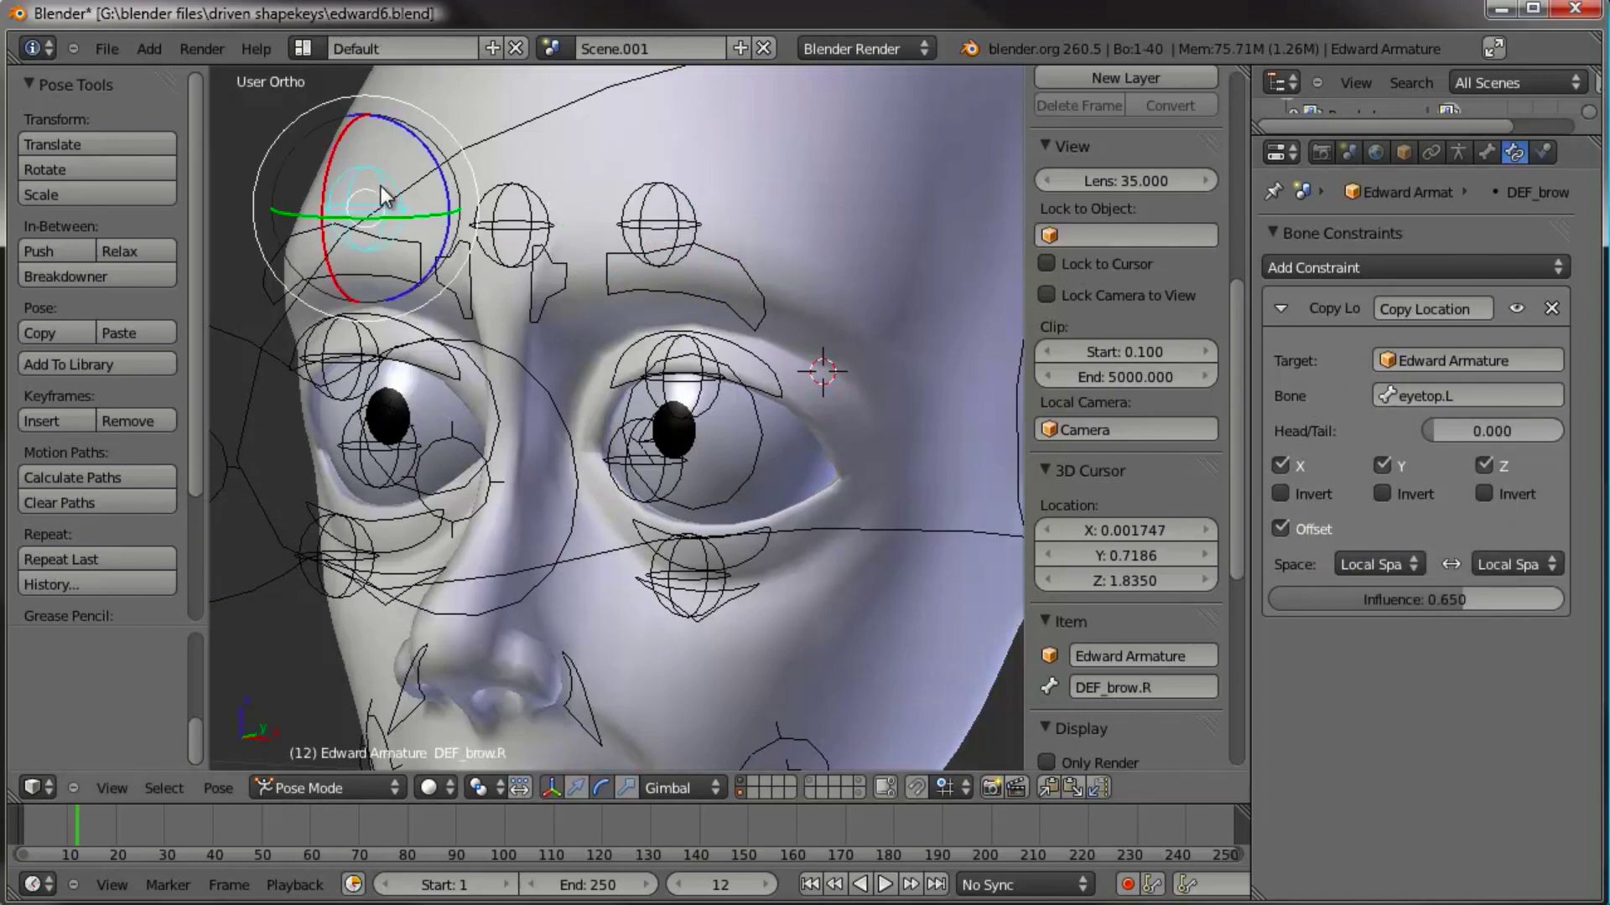
{"action": "left_click", "coordinate": [1462, 394]}
{"action": "left_click", "coordinate": [1501, 394]}
{"action": "key", "text": "BackSpace"}
{"action": "type", "text": "R"}
{"action": "key", "text": "Return"}
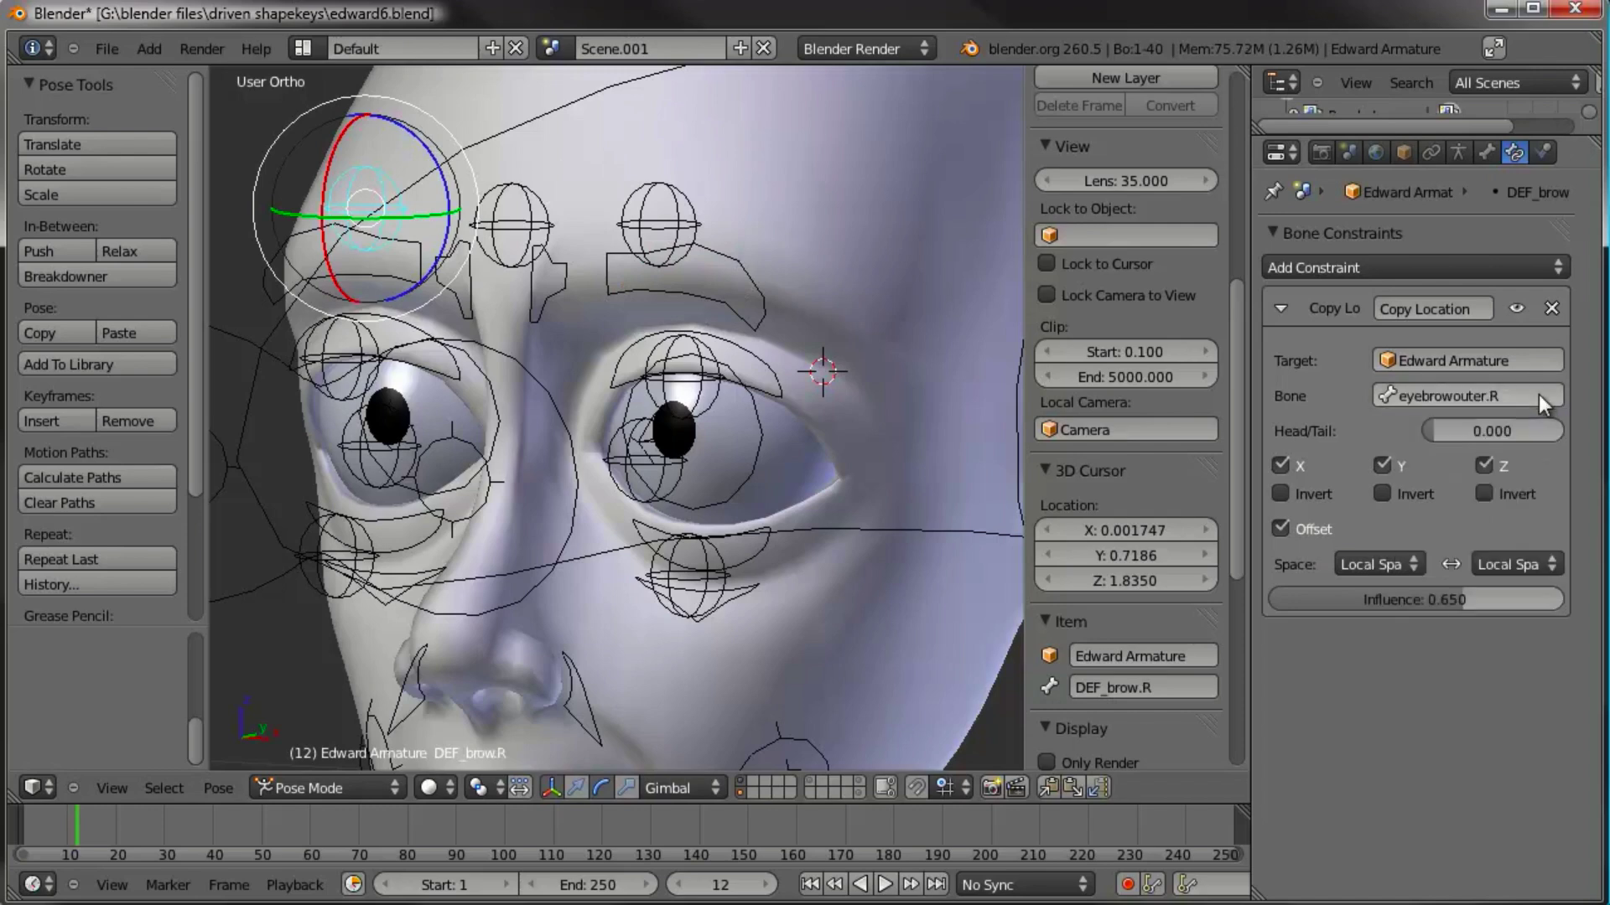
Step: Add a second Copy Location constraint to the central DEF_brow bone and set its target to Edward Armature
{"action": "middle_click_drag", "start_coordinate": [449, 265], "coordinate": [537, 244]}
{"action": "right_click", "coordinate": [540, 228]}
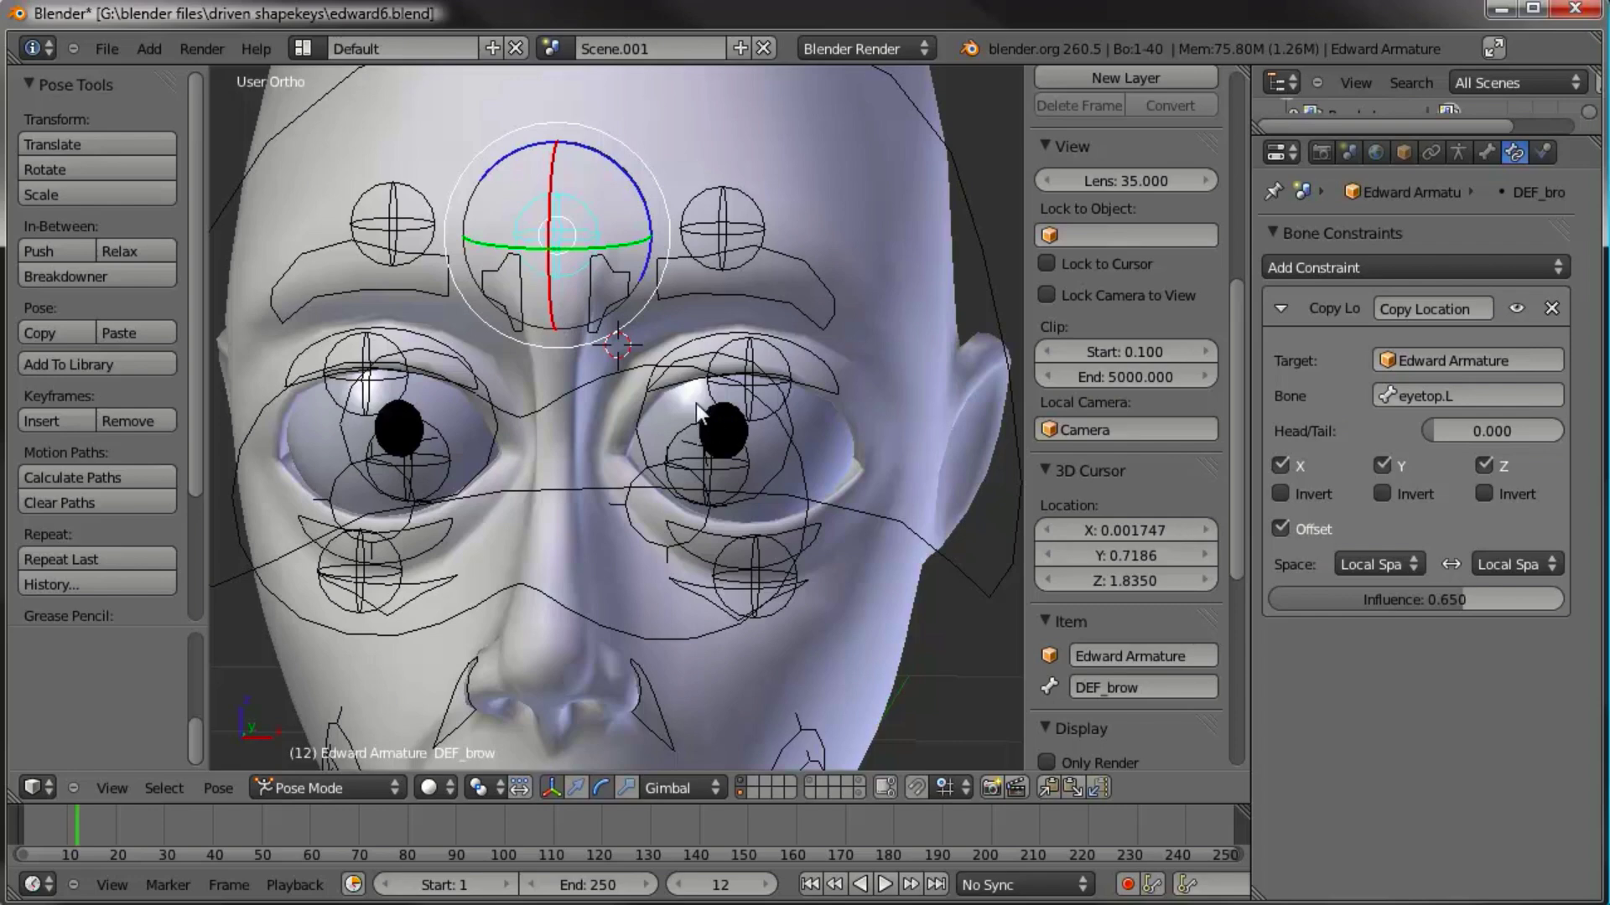
{"action": "middle_click_drag", "start_coordinate": [666, 396], "coordinate": [631, 399]}
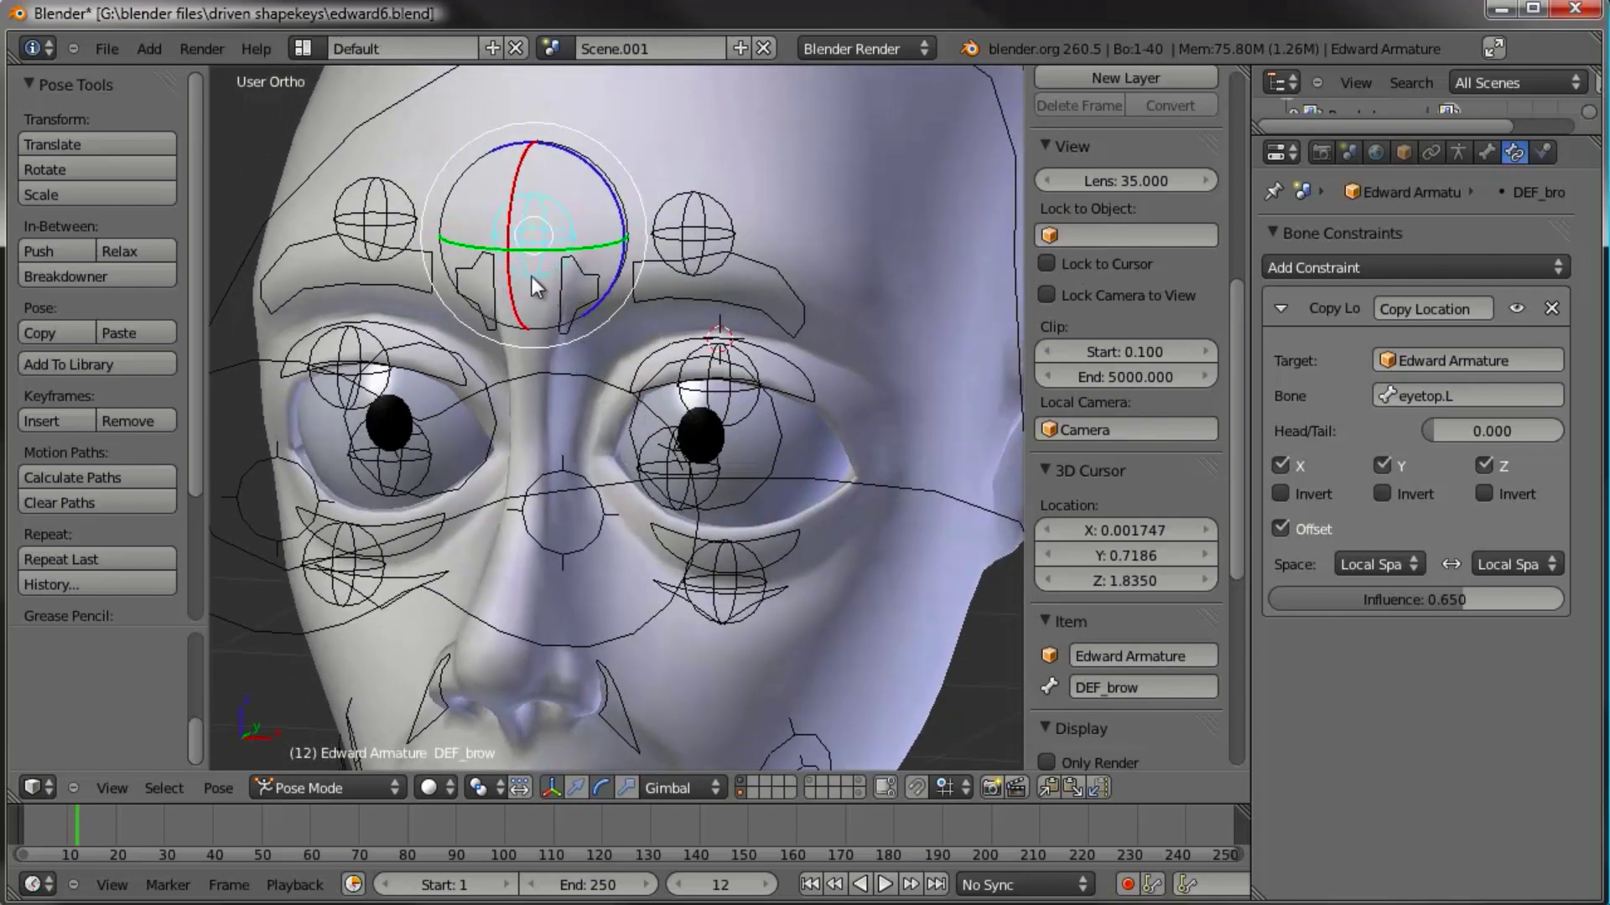
{"action": "mouse_move", "coordinate": [542, 306]}
{"action": "middle_mouse_down"}
{"action": "mouse_move", "coordinate": [526, 318]}
{"action": "mouse_move", "coordinate": [539, 323]}
{"action": "middle_mouse_up"}
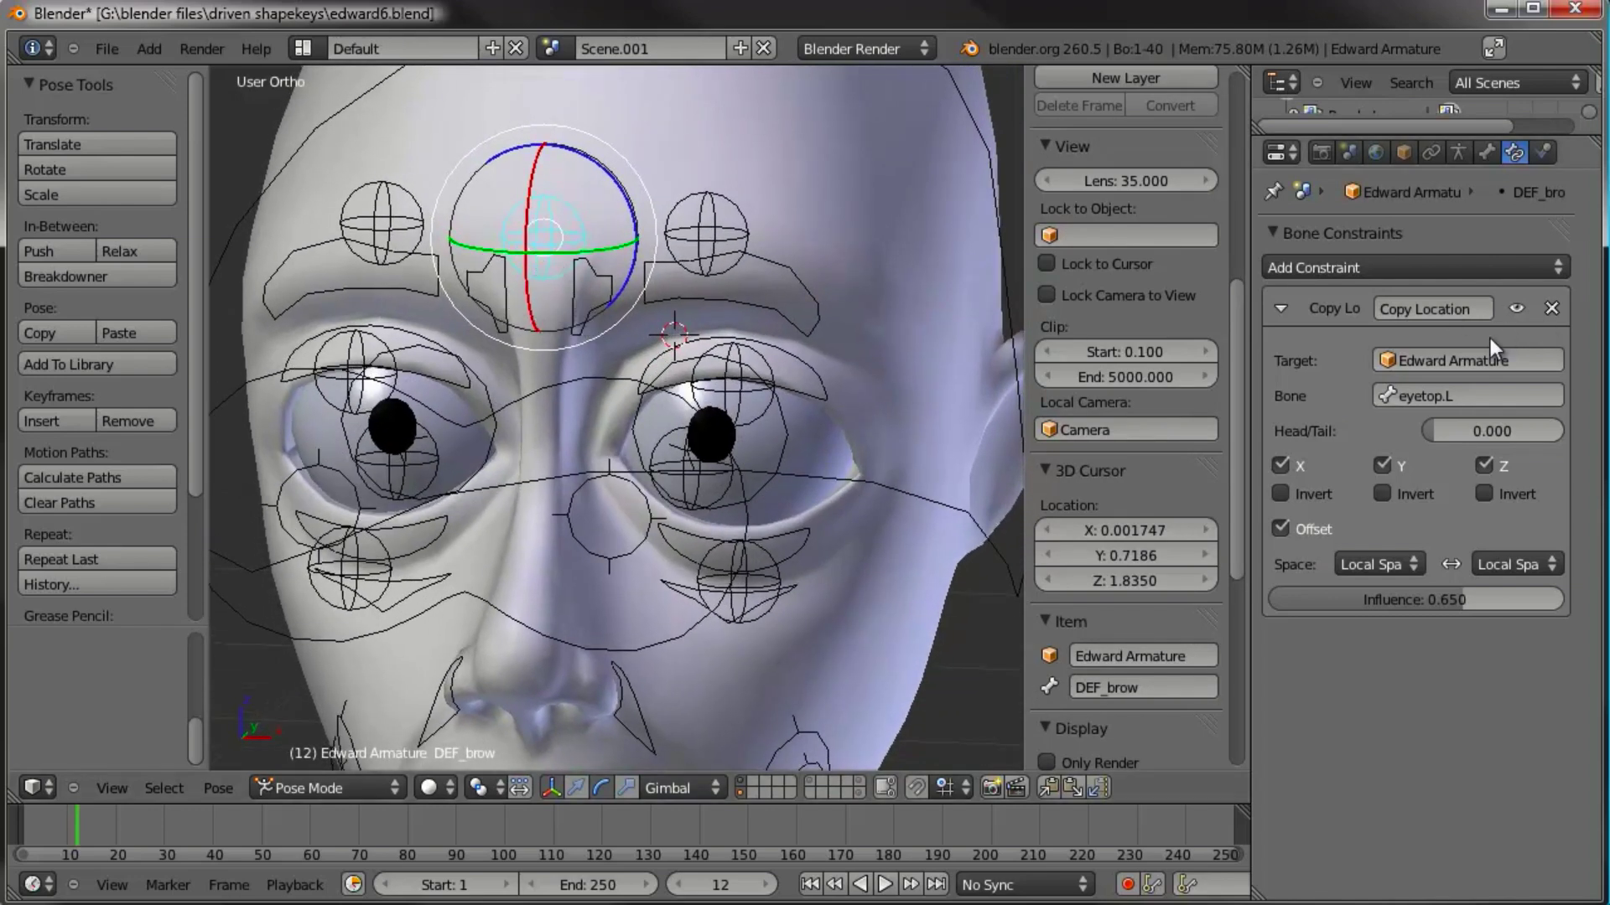
{"action": "left_click", "coordinate": [1324, 268]}
{"action": "left_click", "coordinate": [1105, 321]}
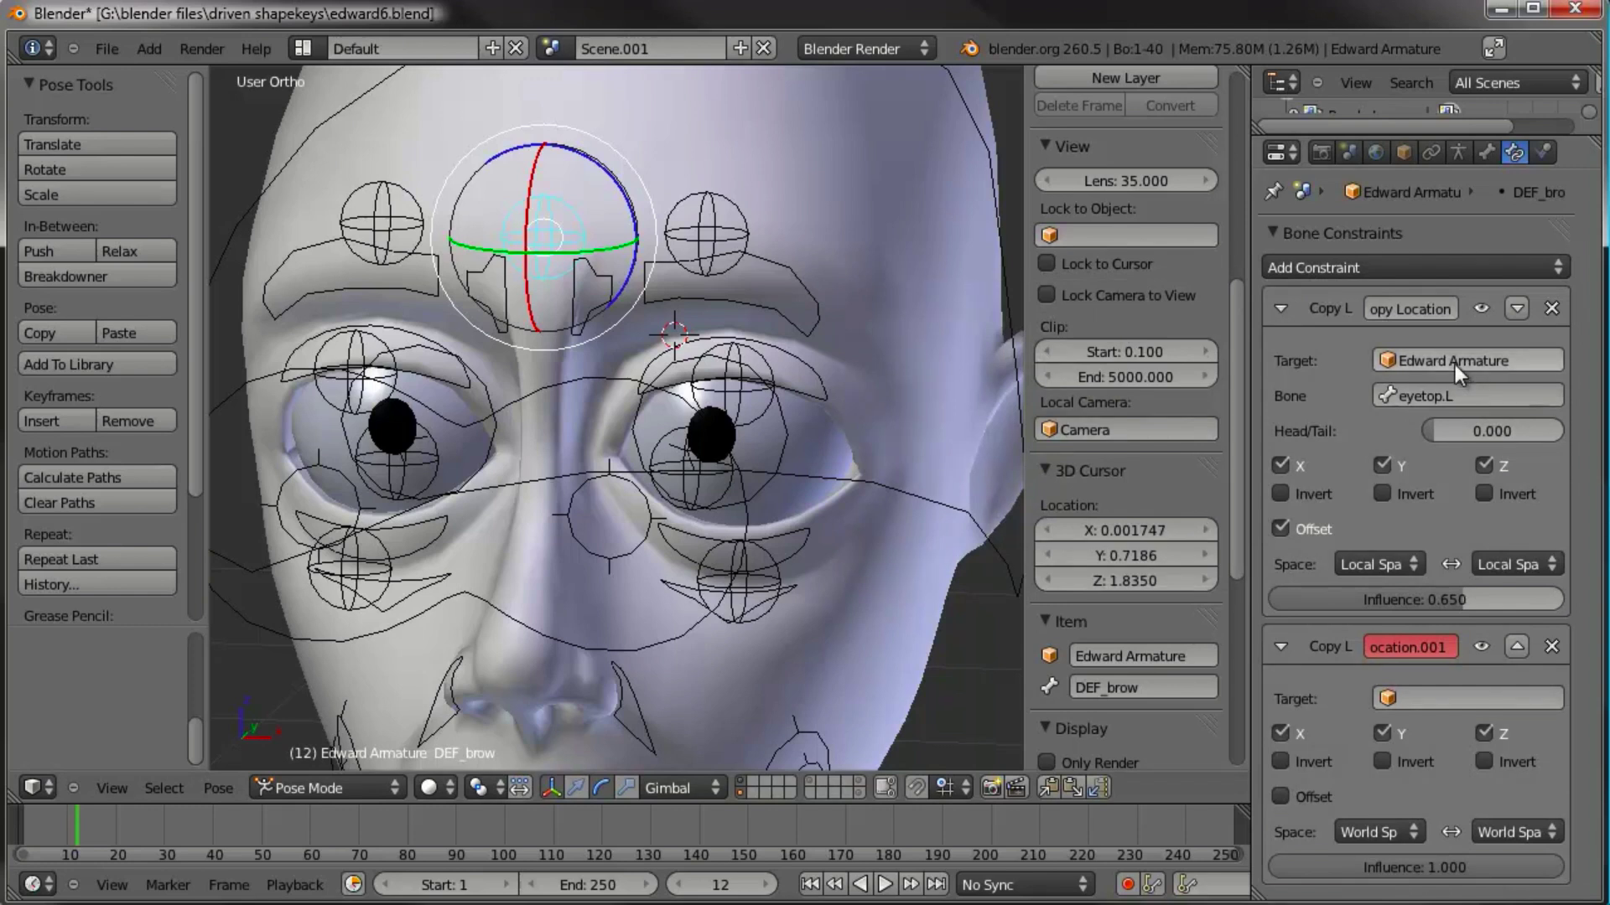
{"action": "key", "text": "ctrl+v"}
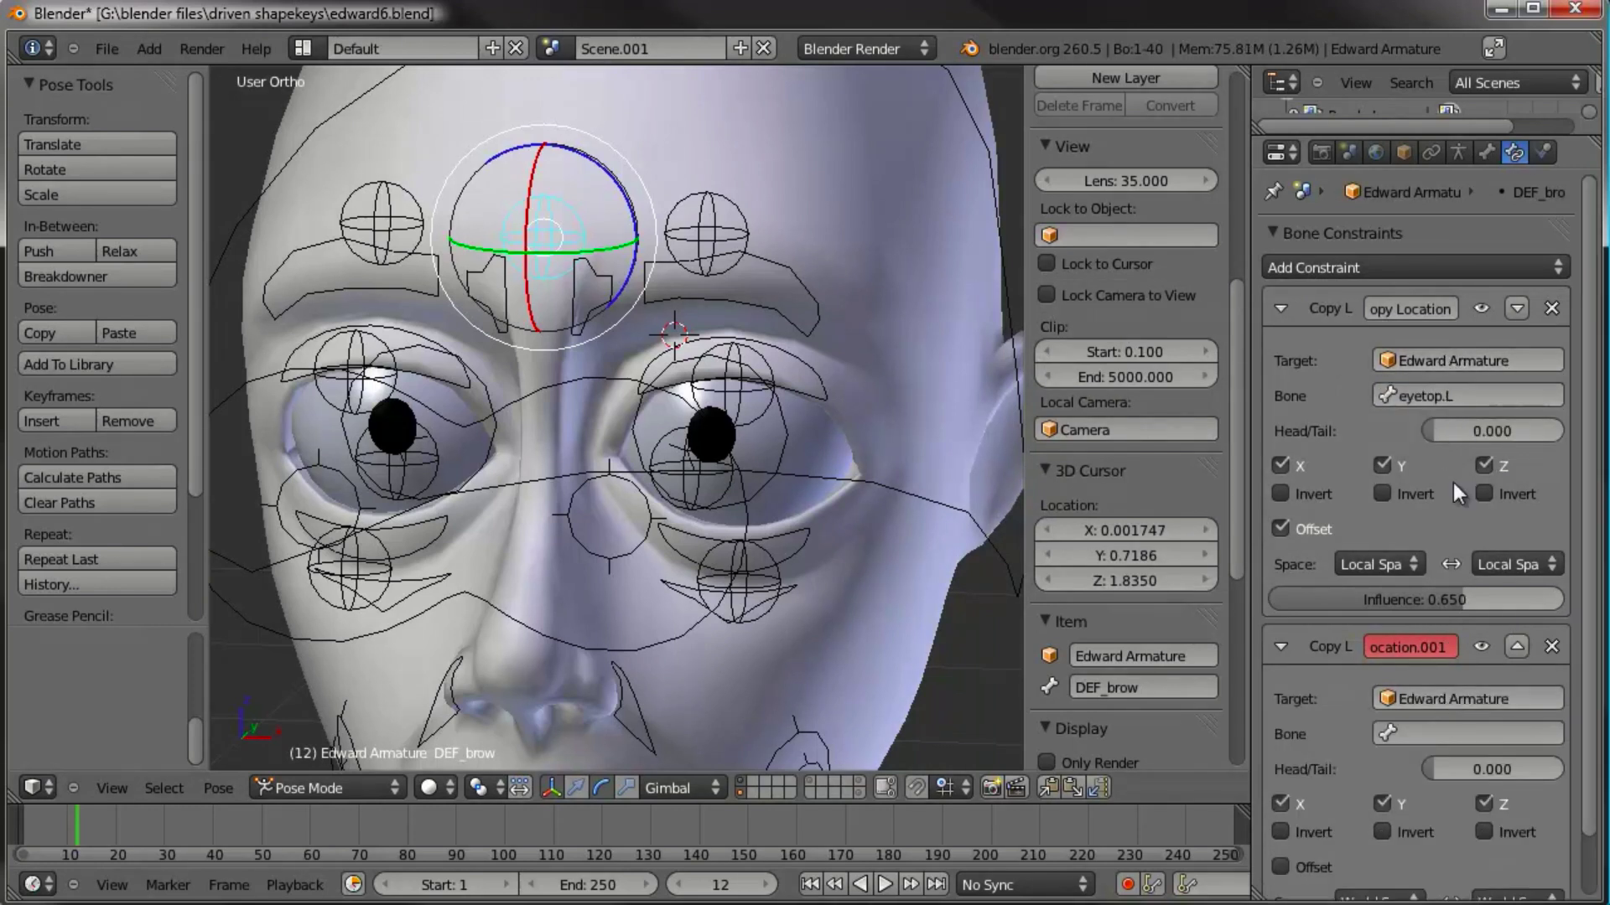
Step: Set the target bone of the central DEF_brow bone's first Copy Location constraint to eyebrowinner.L
{"action": "left_click", "coordinate": [1460, 397]}
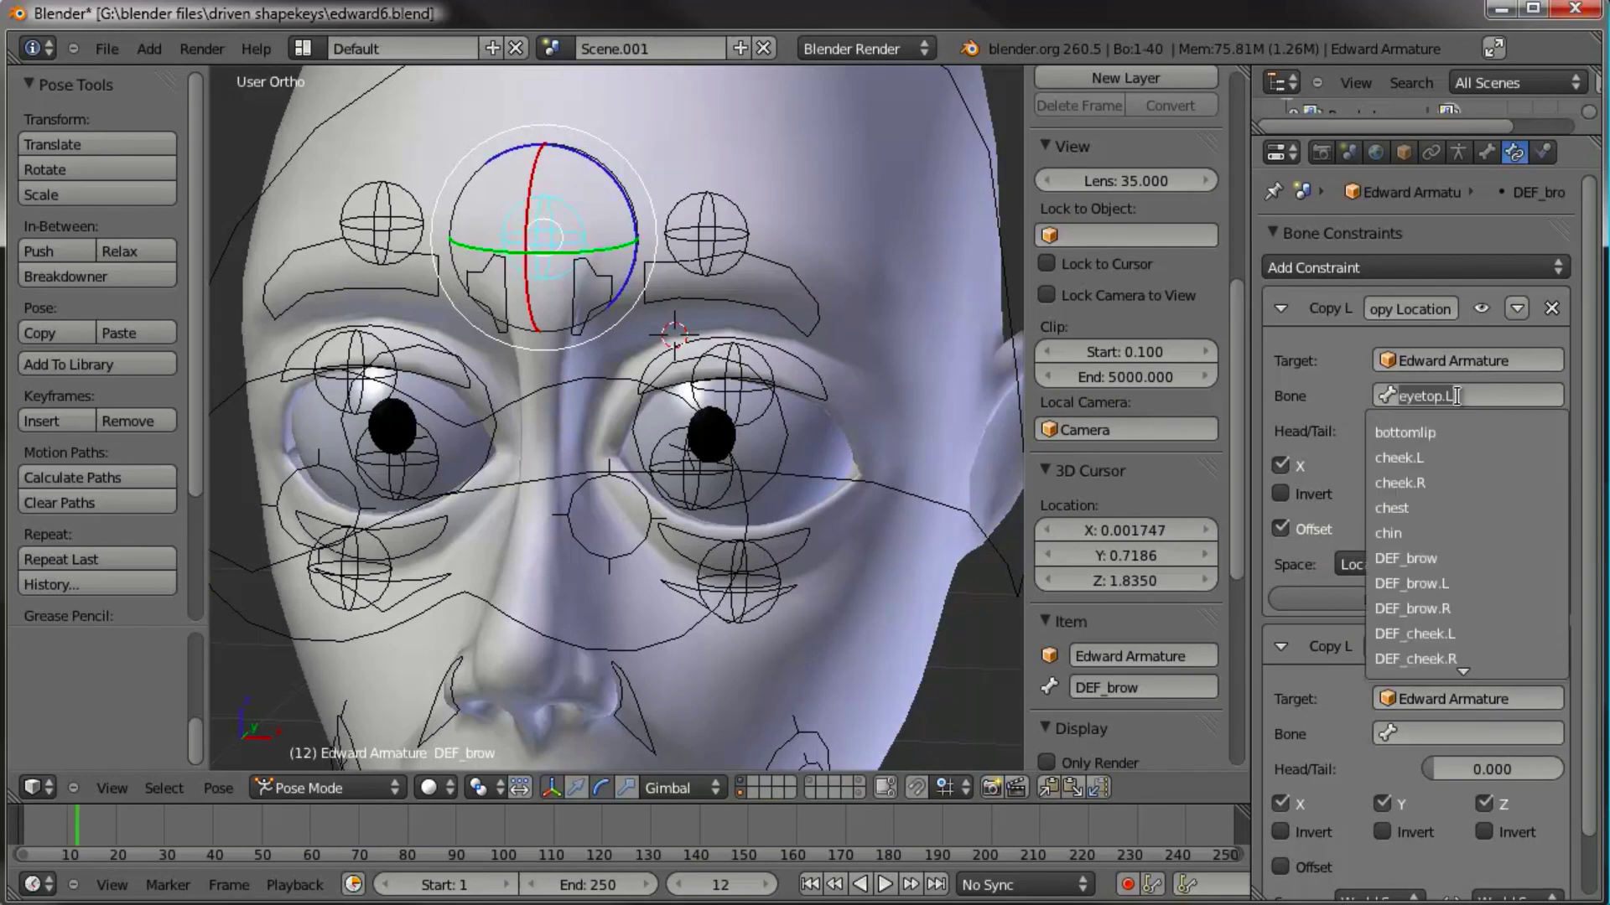
{"action": "type", "text": "brow"}
{"action": "key", "text": "Down"}
{"action": "key", "text": "Down"}
{"action": "key", "text": "Down"}
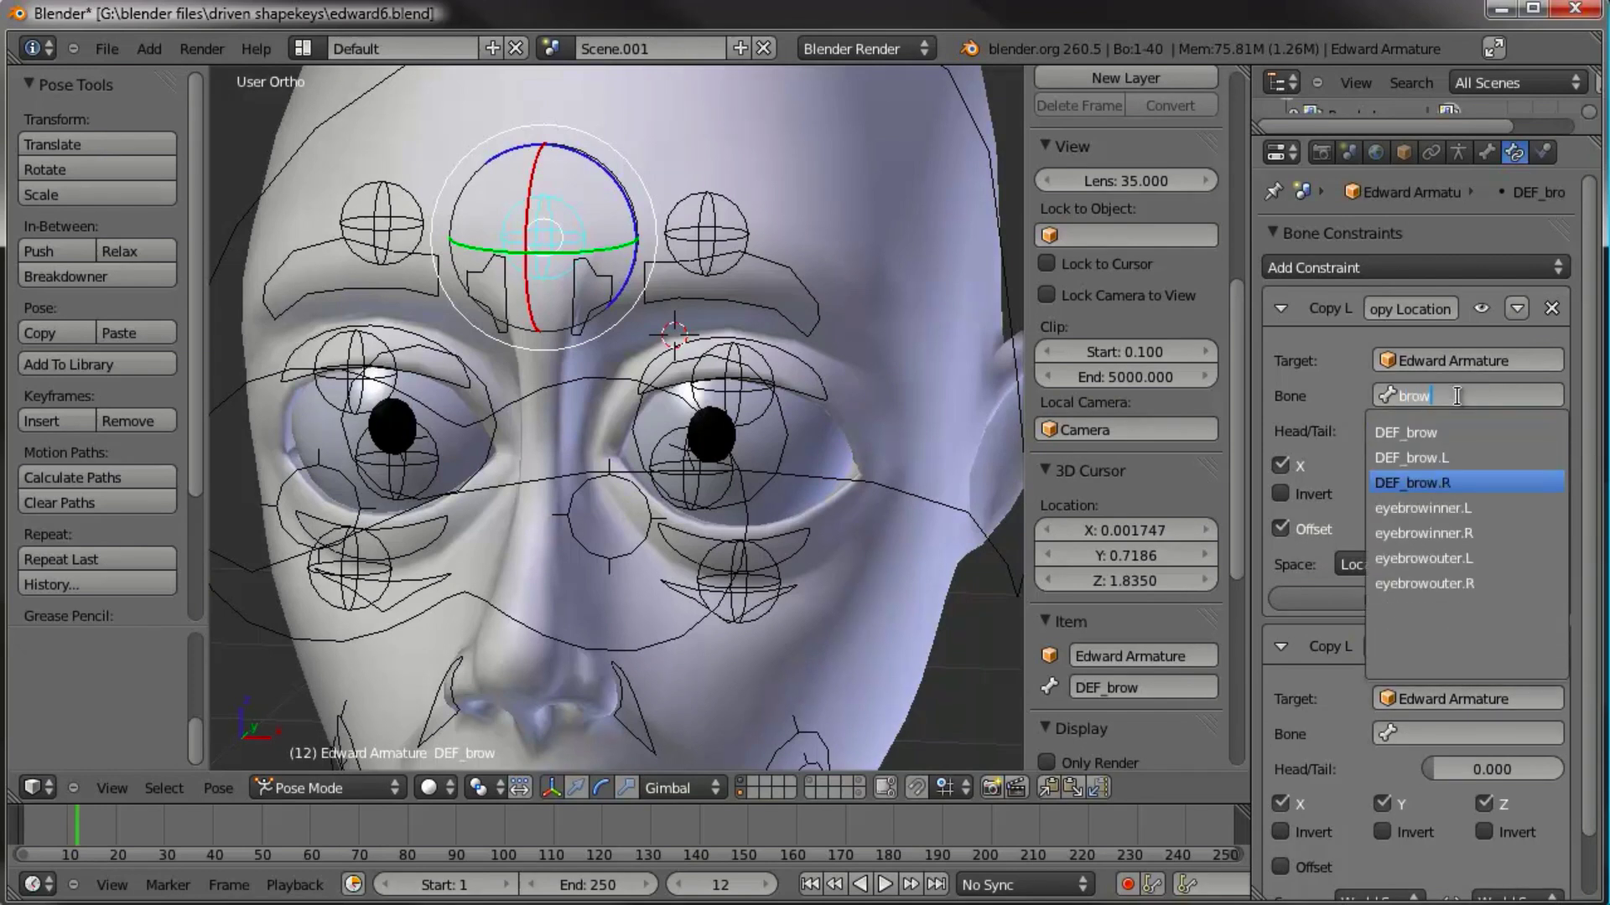
{"action": "key", "text": "Down"}
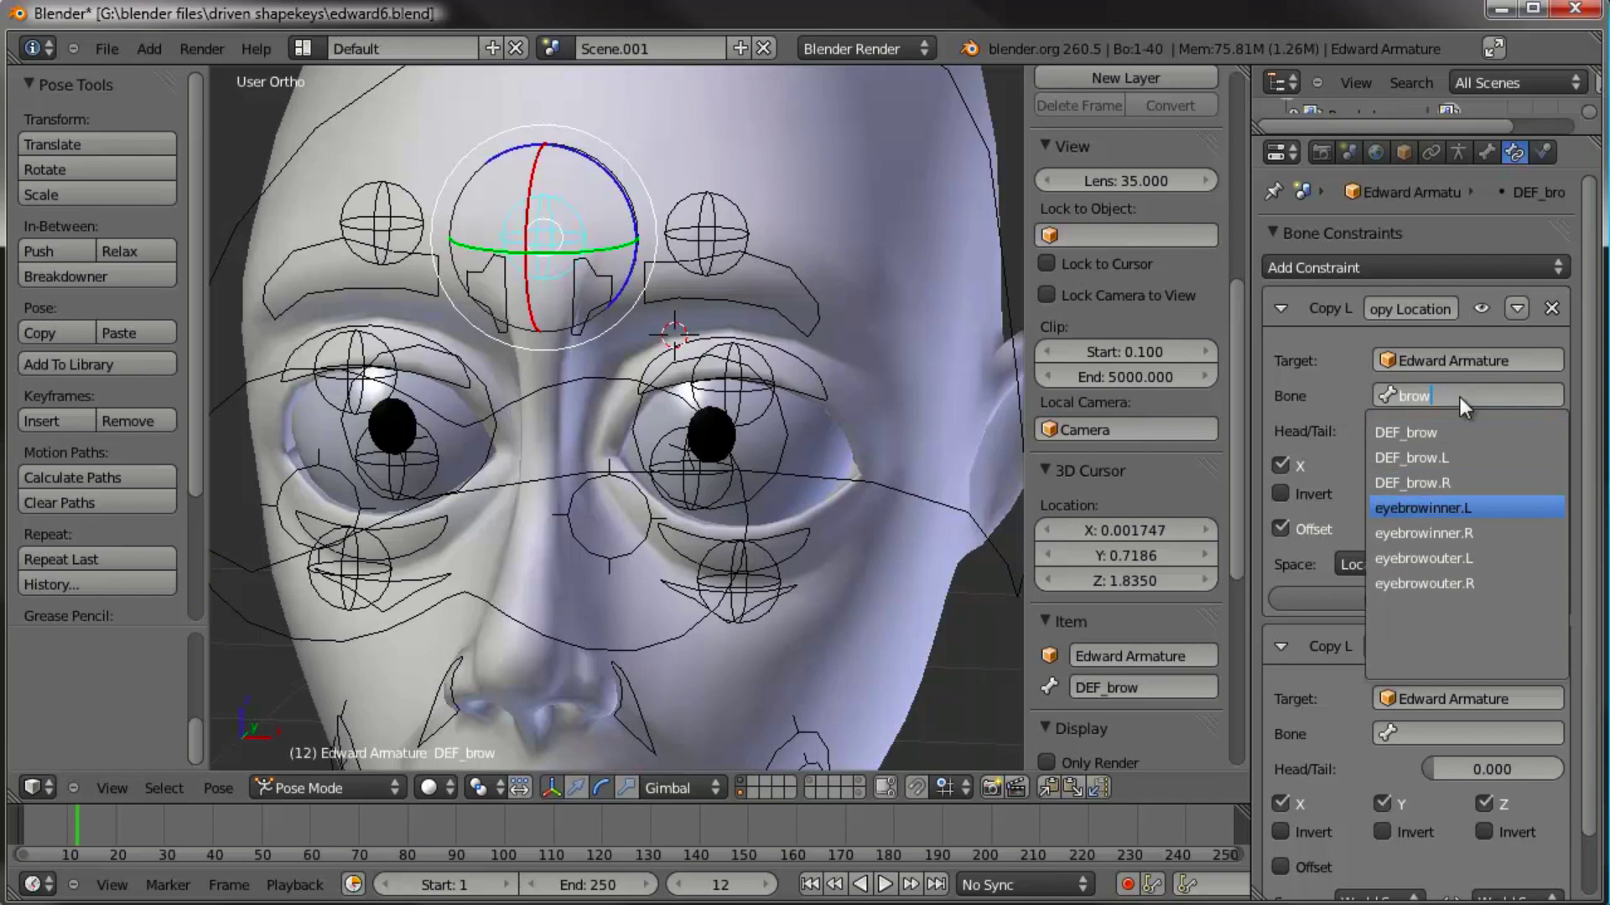
{"action": "key", "text": "Return"}
Step: Copy the eyebrowinner.L target name into DEF_brow's second Copy Location constraint and change it to eyebrowinner.R
{"action": "key", "text": "ctrl+c"}
{"action": "key", "text": "ctrl+v"}
{"action": "left_click", "coordinate": [1482, 734]}
{"action": "key", "text": "BackSpace"}
{"action": "type", "text": "R"}
{"action": "key", "text": "Return"}
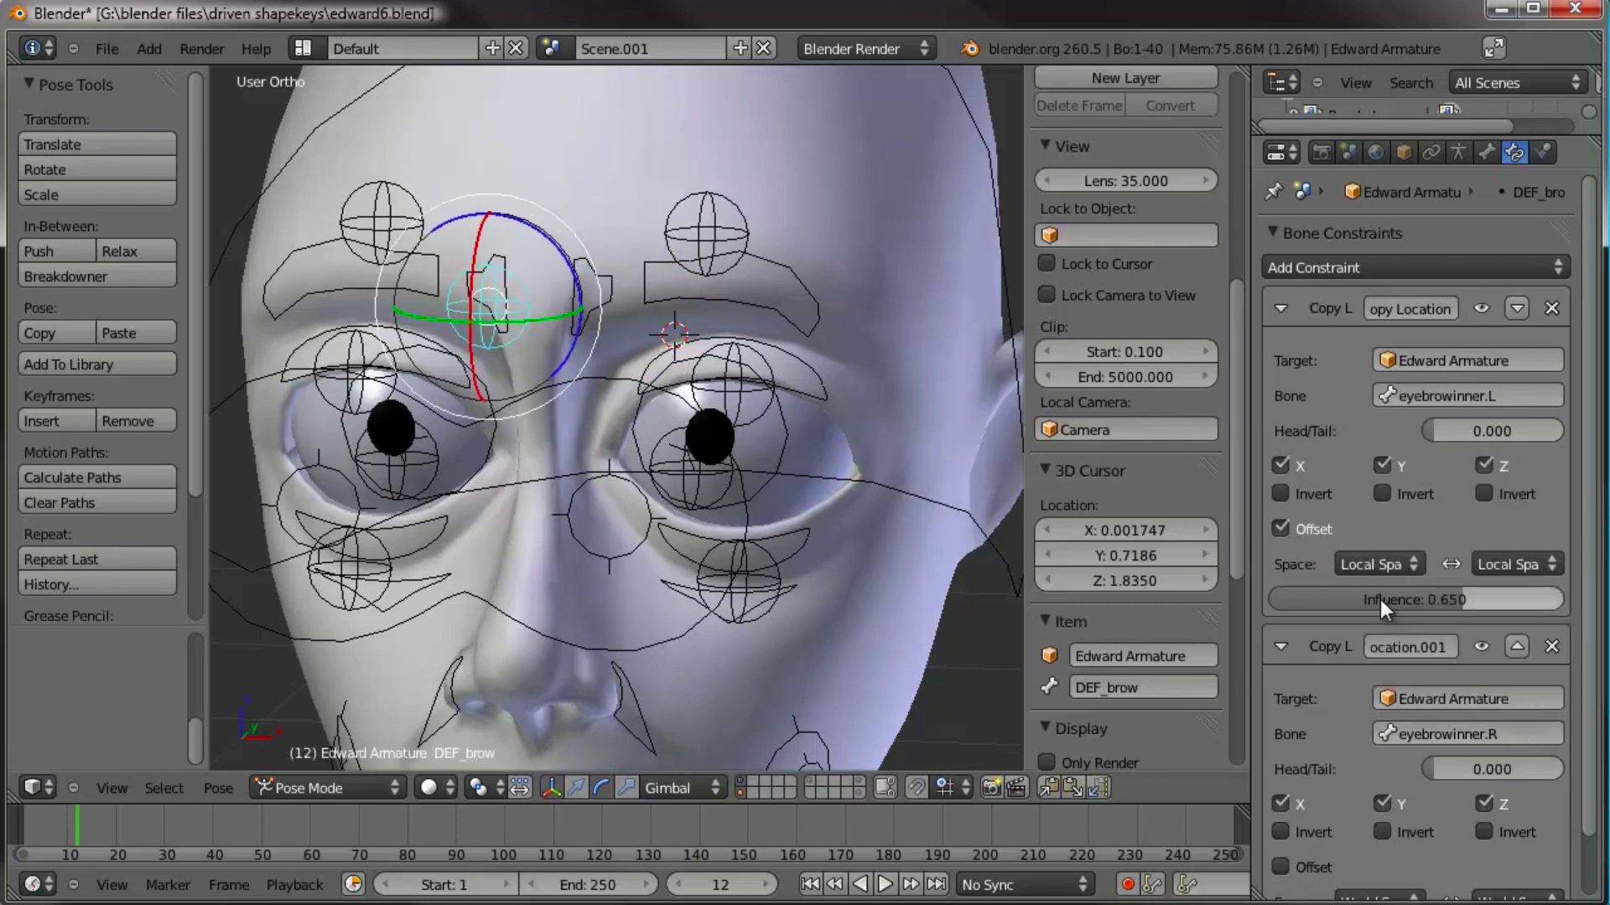
Step: Set the influence of both Copy Location constraints on DEF_brow to 0.25
{"action": "scroll", "coordinate": [1375, 486], "scroll_direction": "down", "scroll_amount": 2}
{"action": "middle_click_drag", "start_coordinate": [688, 402], "coordinate": [601, 450]}
{"action": "scroll", "coordinate": [1347, 670], "scroll_direction": "down", "scroll_amount": 1}
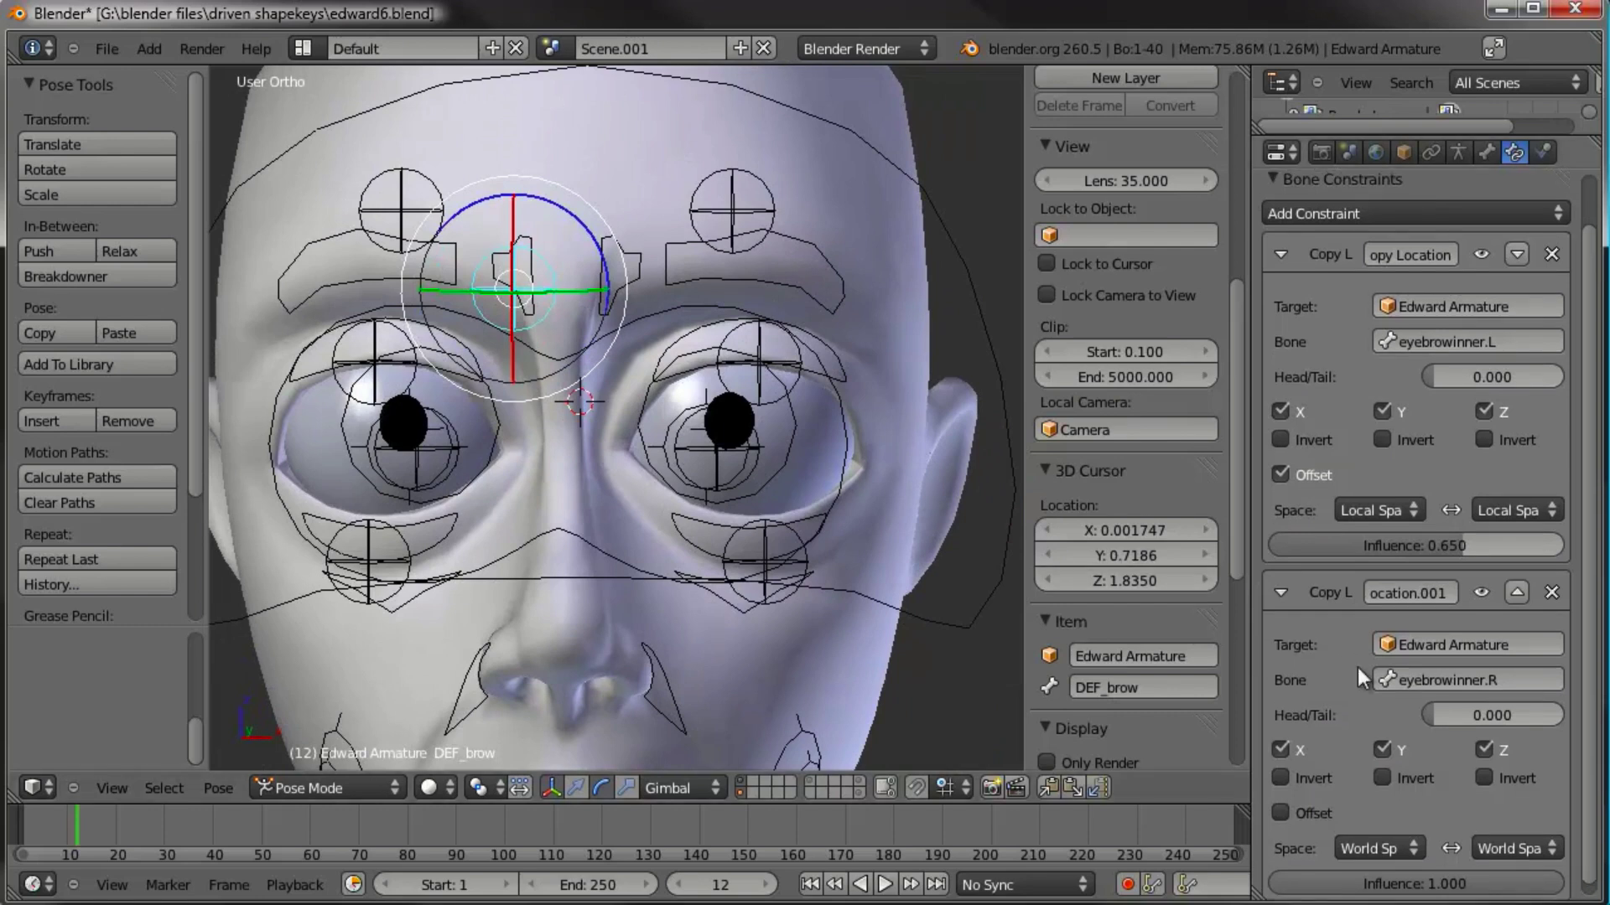
{"action": "left_click", "coordinate": [1428, 881]}
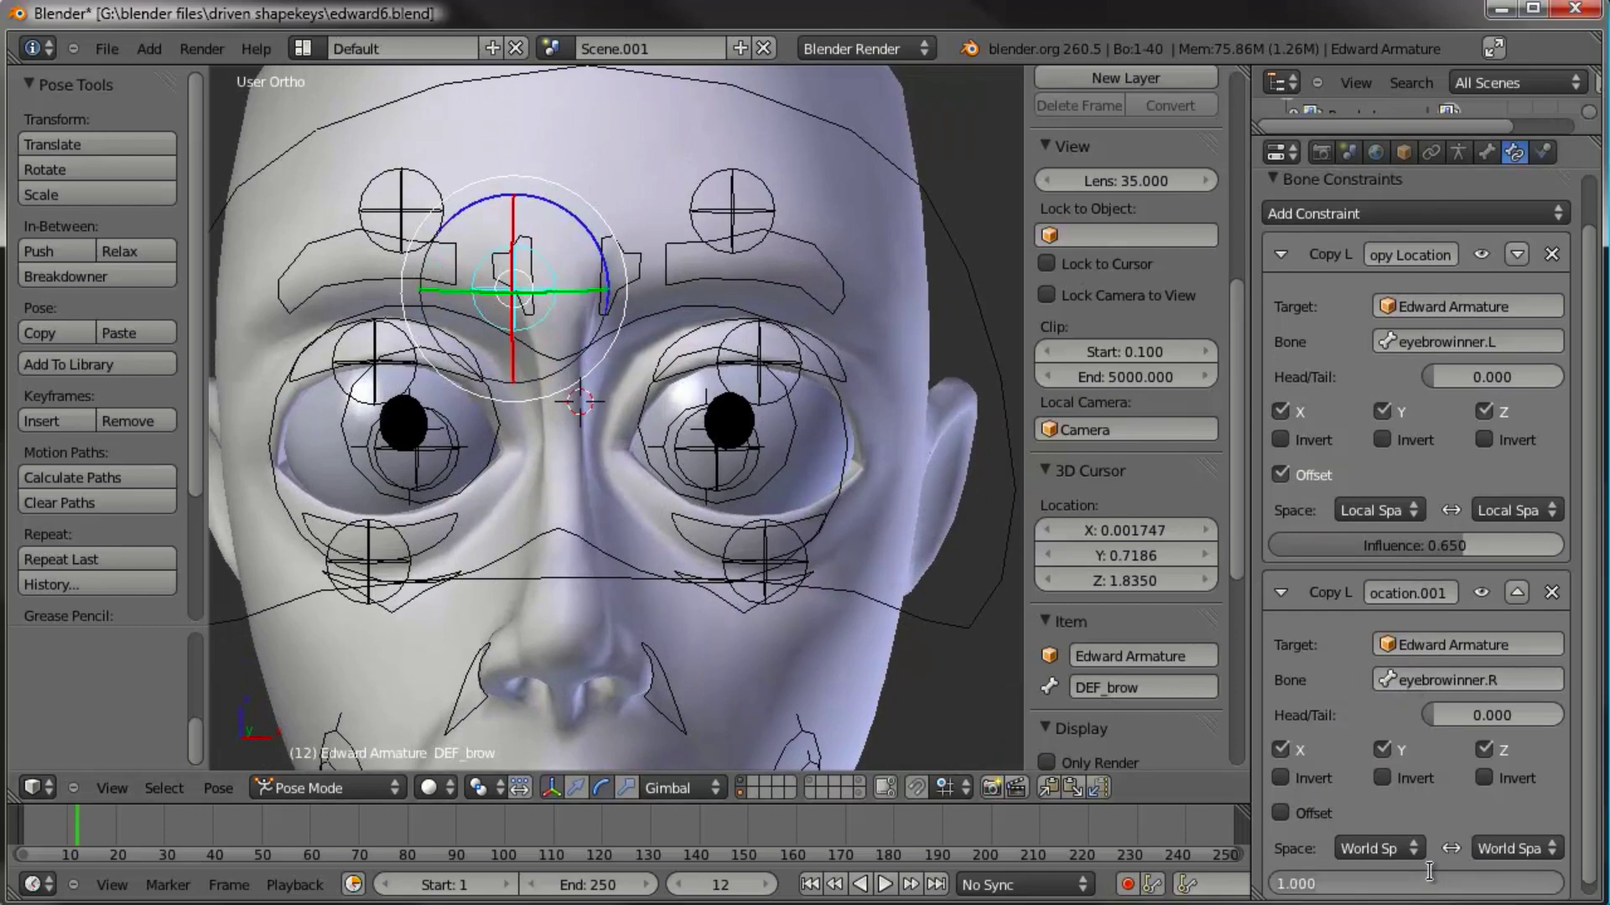
{"action": "type", "text": "0.5"}
{"action": "key", "text": "Return"}
{"action": "left_click", "coordinate": [1413, 876]}
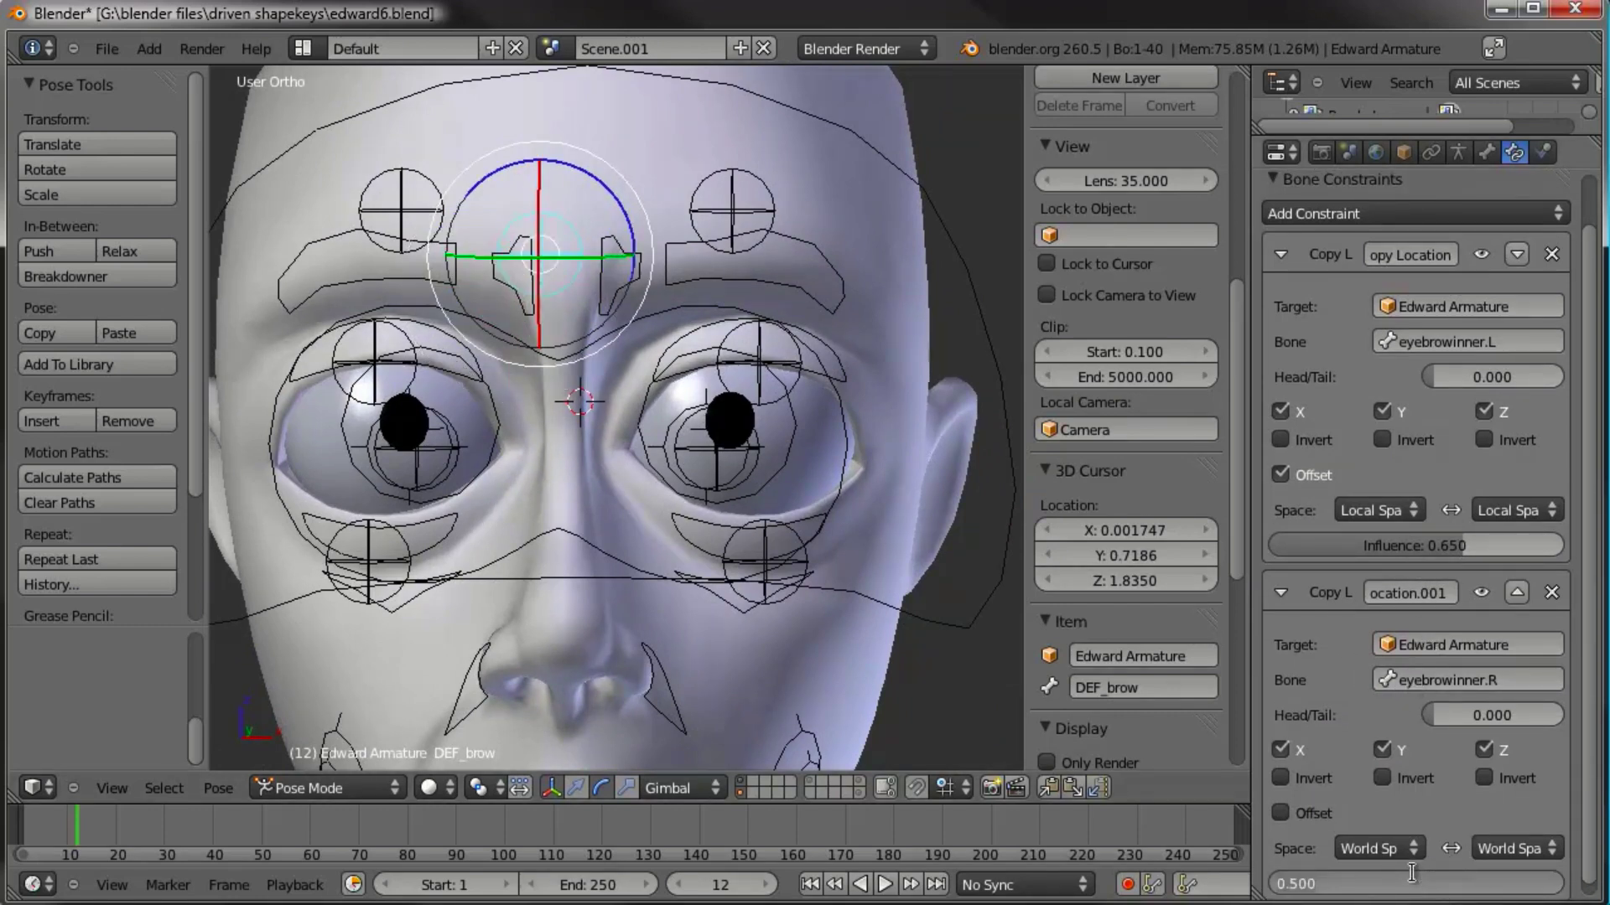
{"action": "type", "text": "0.25"}
{"action": "key", "text": "Return"}
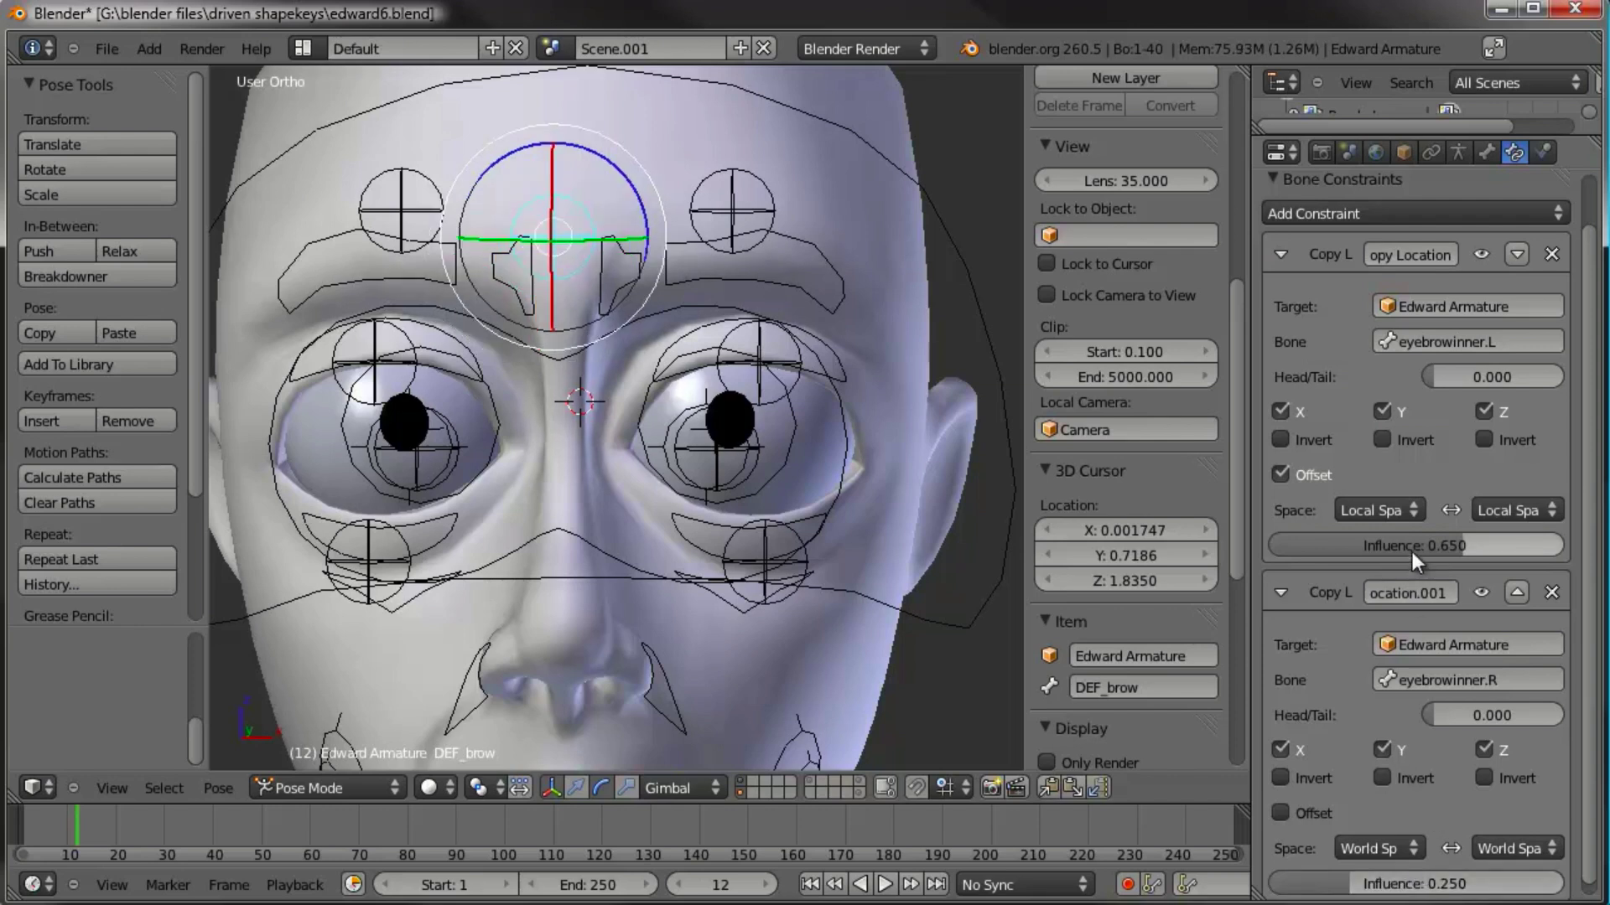
{"action": "left_click", "coordinate": [1412, 546]}
{"action": "type", "text": "0.25"}
{"action": "key", "text": "Return"}
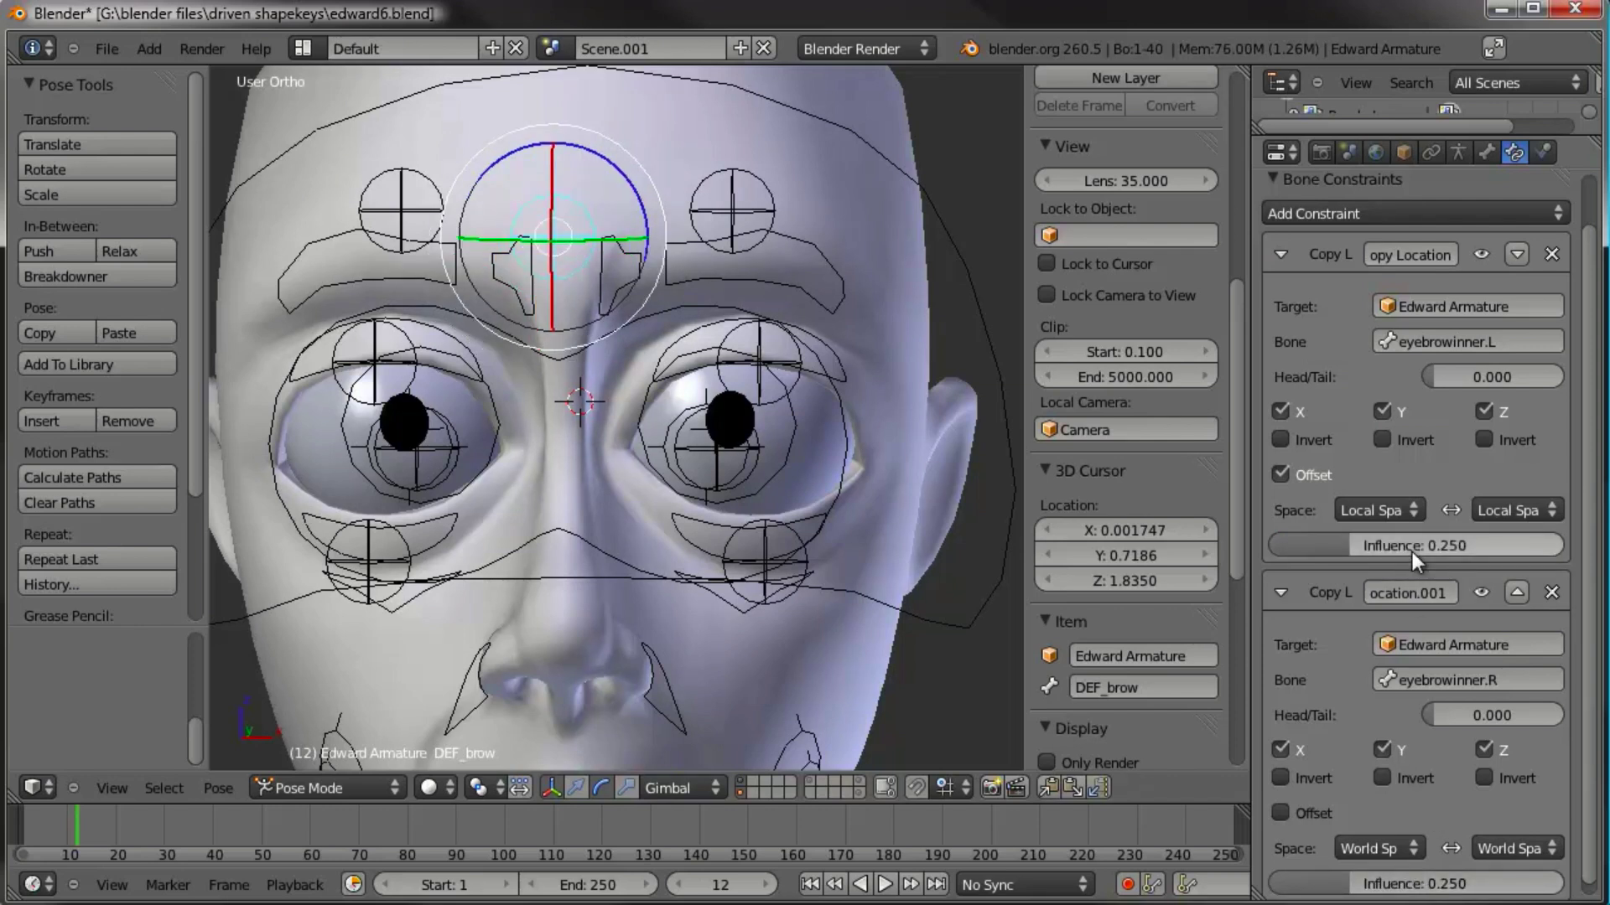
Step: Switch both spaces of DEF_brow's second Copy Location constraint to Local Space and enable its Offset option
{"action": "left_click", "coordinate": [1375, 847]}
{"action": "left_click", "coordinate": [1385, 739]}
{"action": "left_click", "coordinate": [1497, 848]}
{"action": "left_click", "coordinate": [1482, 739]}
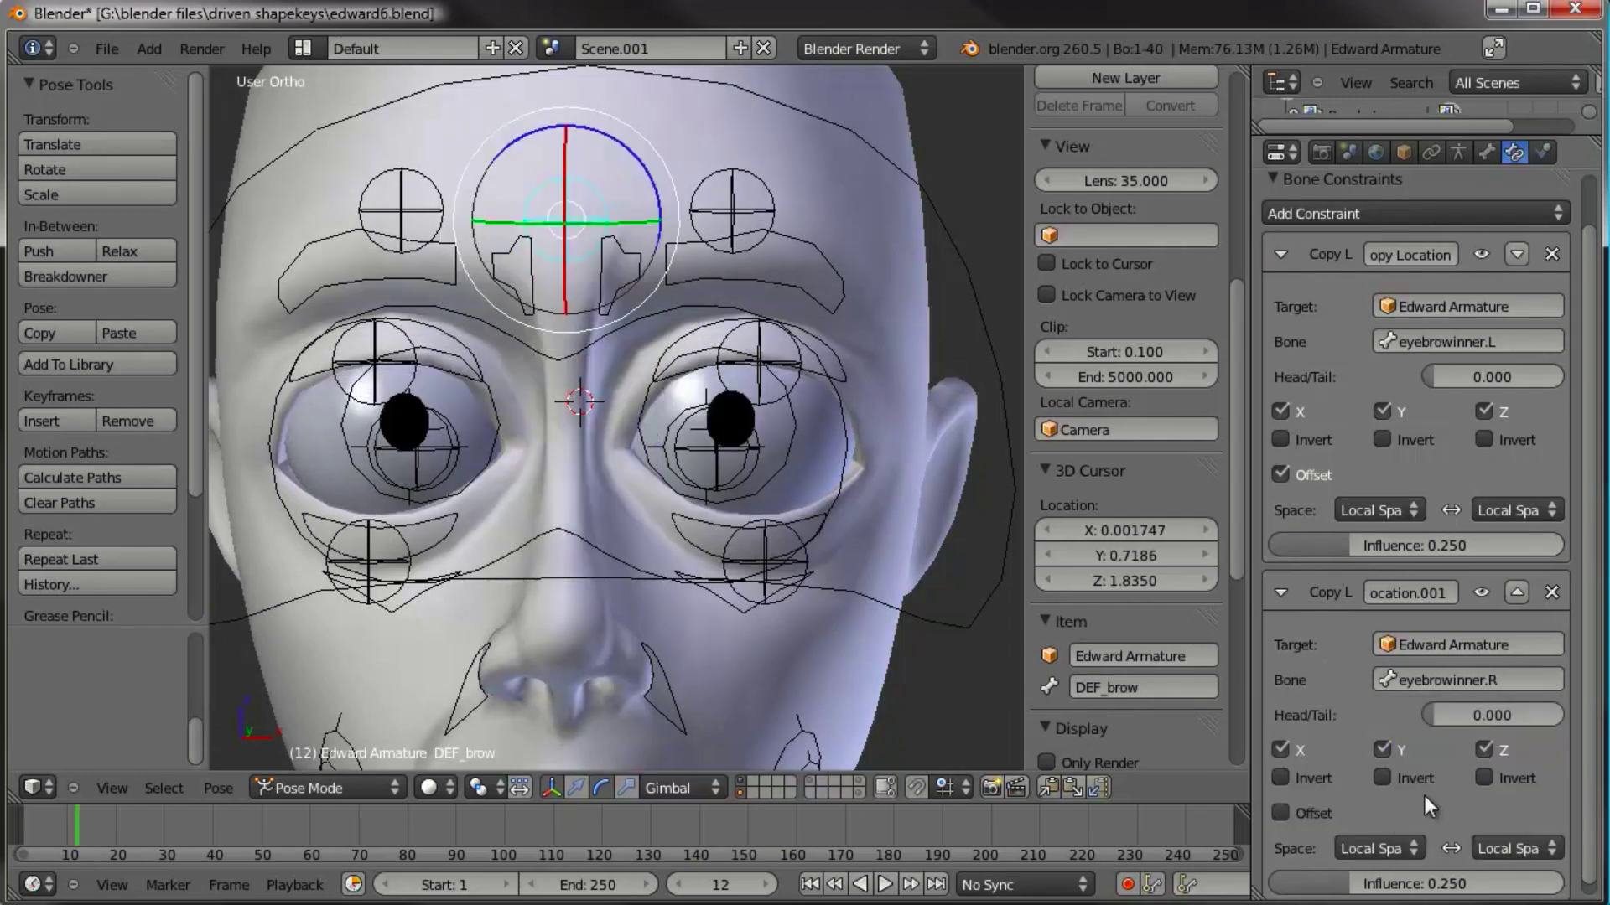
{"action": "left_click", "coordinate": [1281, 813]}
{"action": "middle_click_drag", "start_coordinate": [526, 263], "coordinate": [501, 297]}
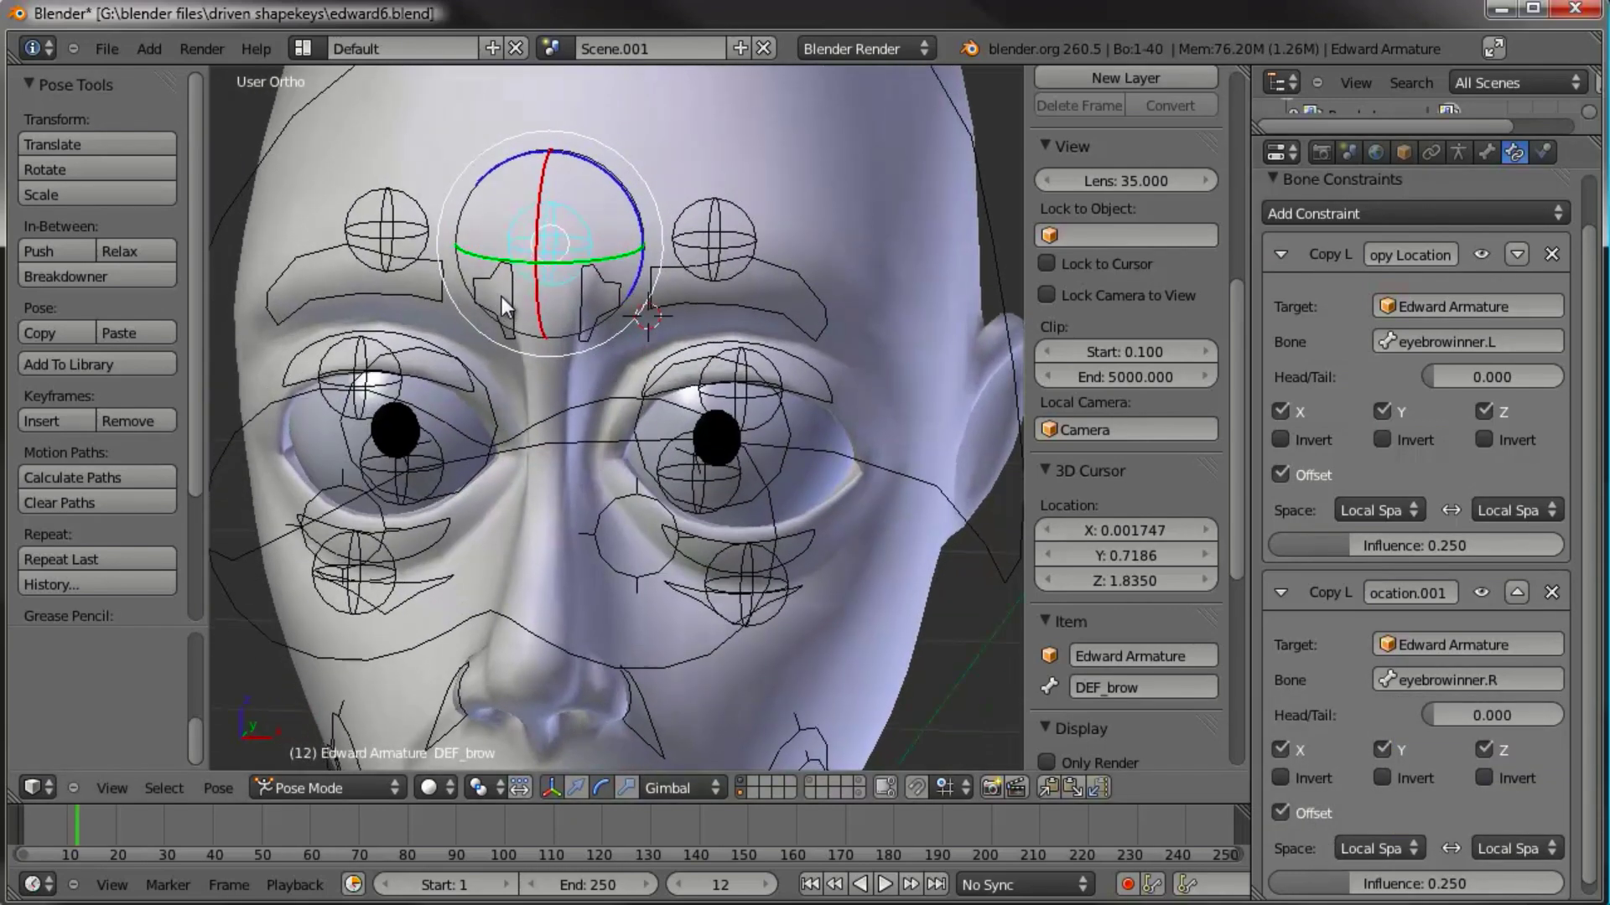
Step: Set the target bone of DEF_cheek.L's Copy Location constraint to mouthcorner.L
{"action": "right_click", "coordinate": [371, 220]}
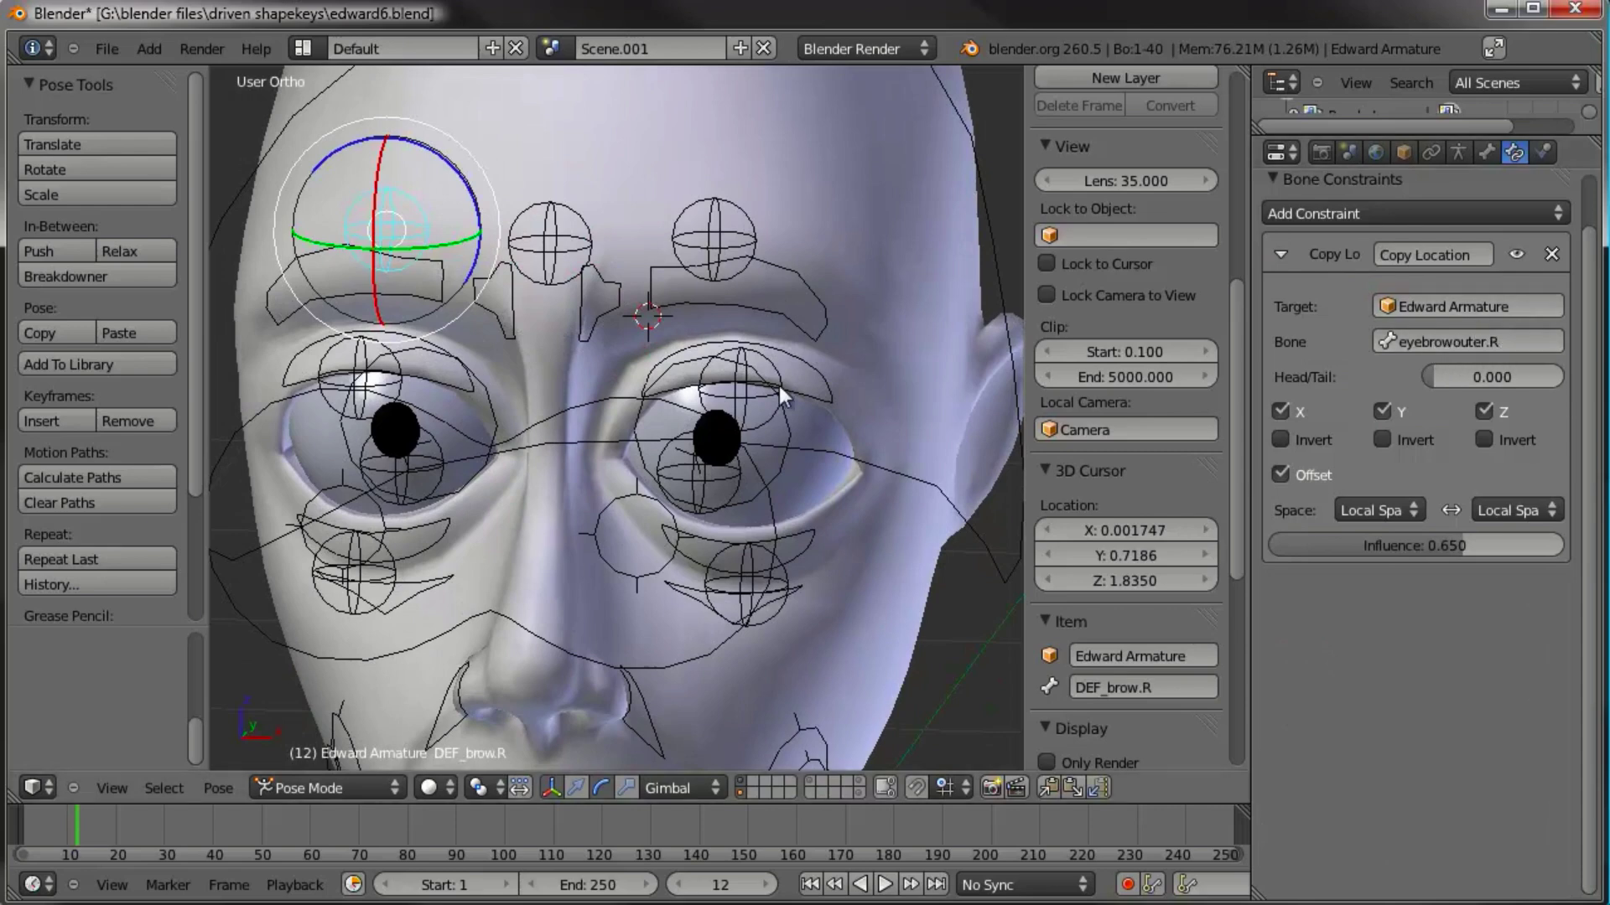
{"action": "middle_click_drag", "start_coordinate": [460, 490], "coordinate": [475, 338], "text": "shift"}
{"action": "mouse_move", "coordinate": [642, 567]}
{"action": "middle_mouse_down", "text": "shift"}
{"action": "mouse_move", "coordinate": [635, 449]}
{"action": "mouse_move", "coordinate": [633, 463]}
{"action": "middle_mouse_up", "text": "shift"}
{"action": "middle_click_drag", "start_coordinate": [706, 581], "coordinate": [677, 509], "text": "shift"}
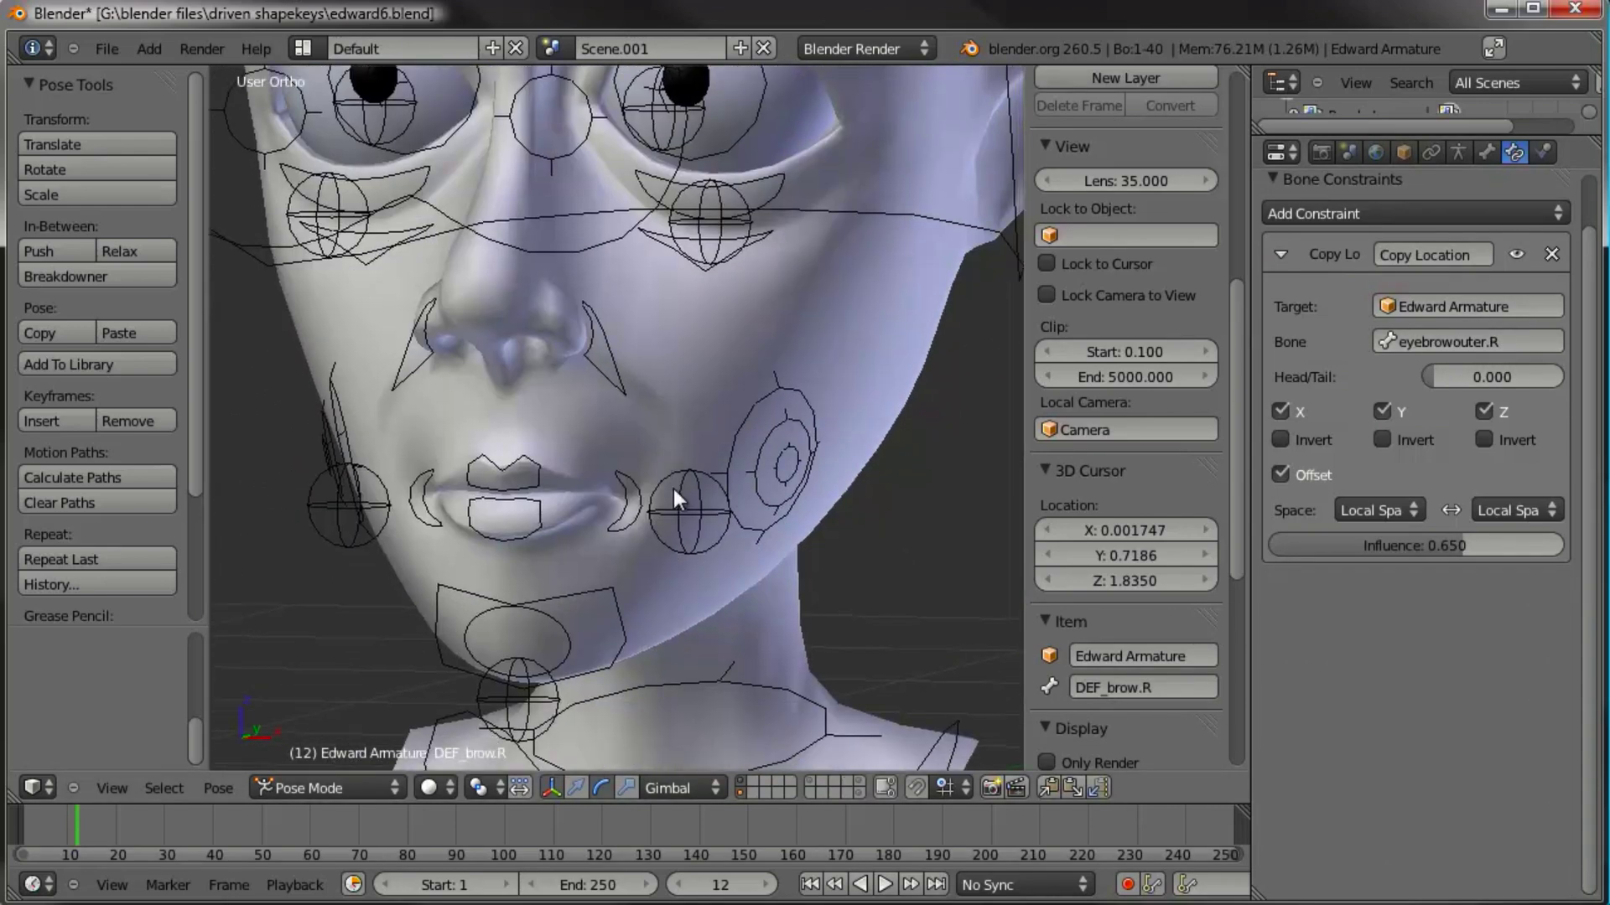
{"action": "right_click", "coordinate": [677, 510]}
{"action": "left_click", "coordinate": [1463, 341]}
{"action": "type", "text": "mouth"}
{"action": "key", "text": "Return"}
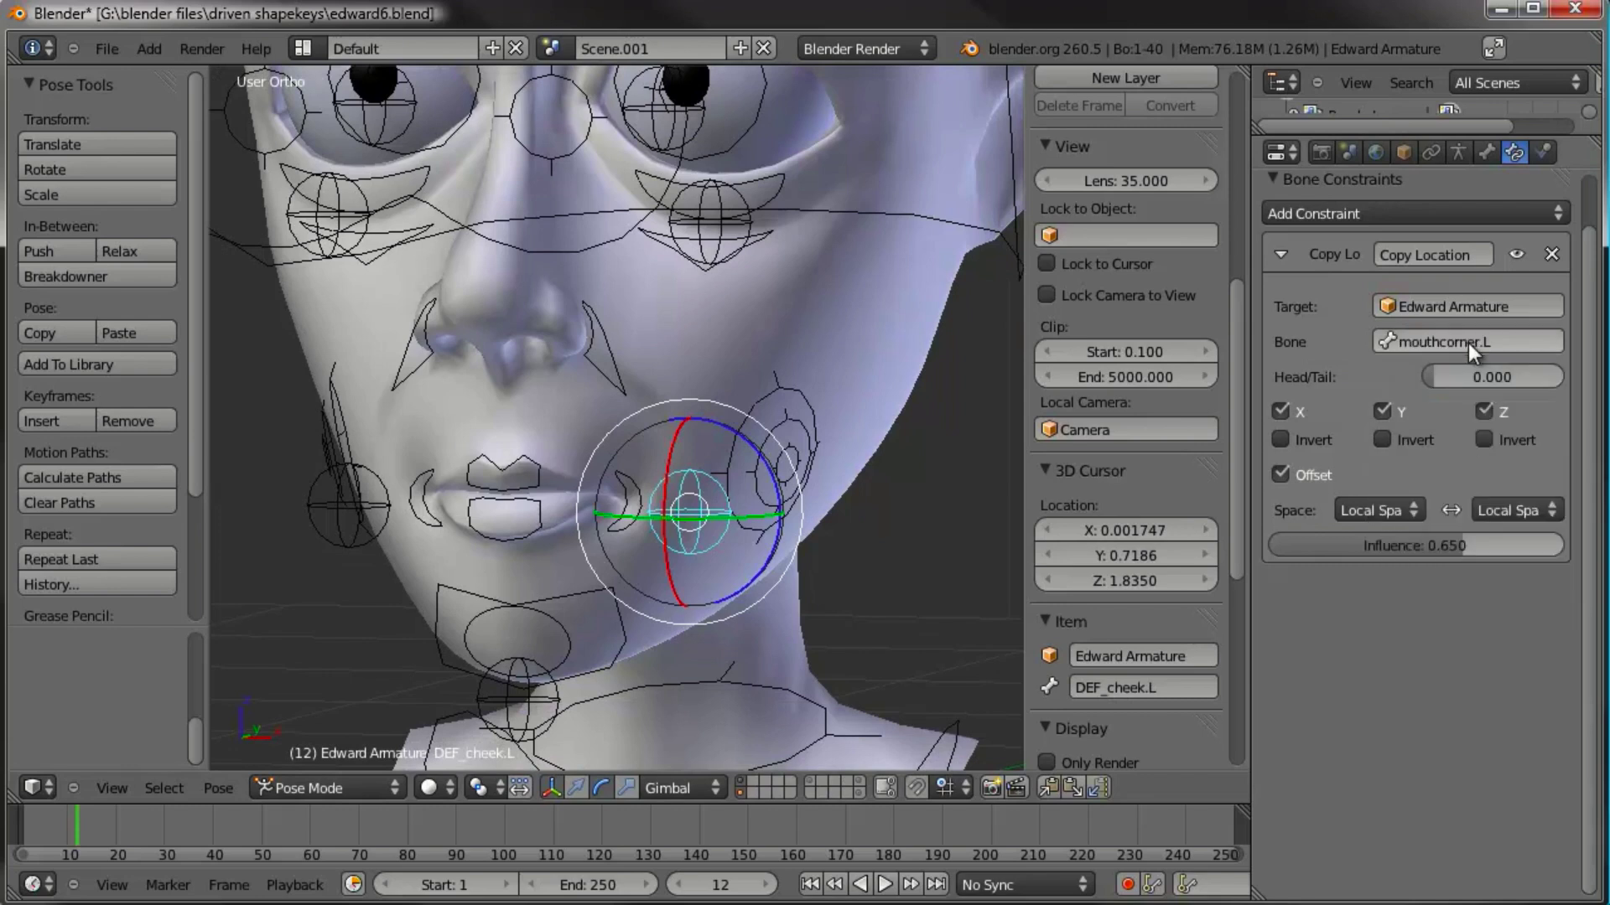
Step: Set the target bone of DEF_cheek.R's Copy Location constraint to mouthcorner.R
{"action": "right_click", "coordinate": [362, 524]}
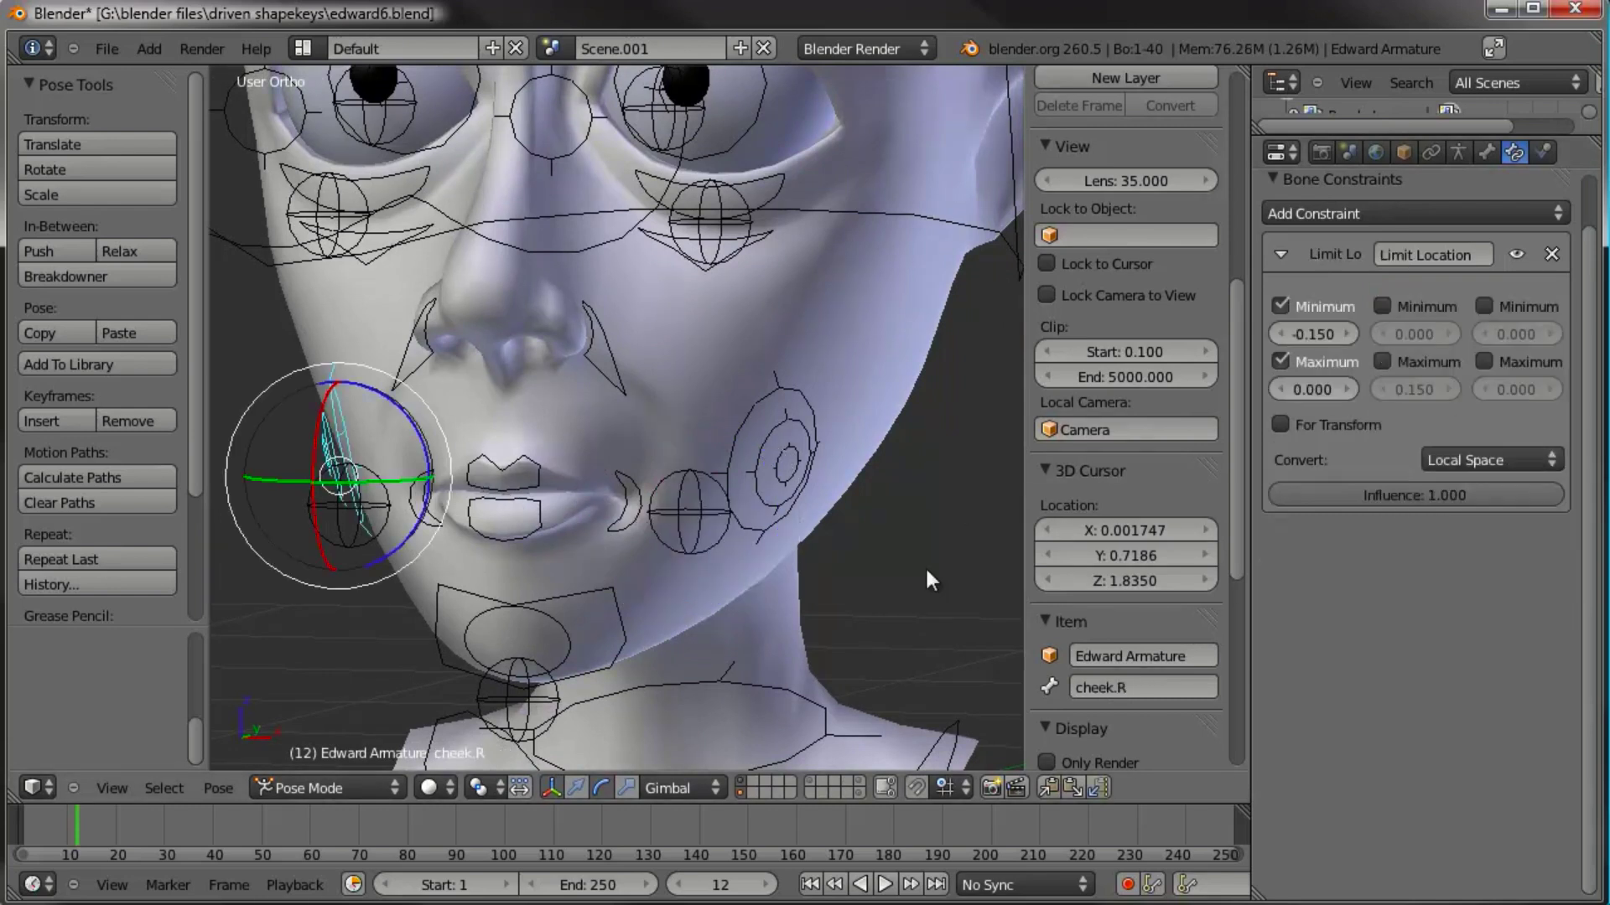
{"action": "right_click", "coordinate": [327, 540]}
{"action": "left_click", "coordinate": [1450, 344]}
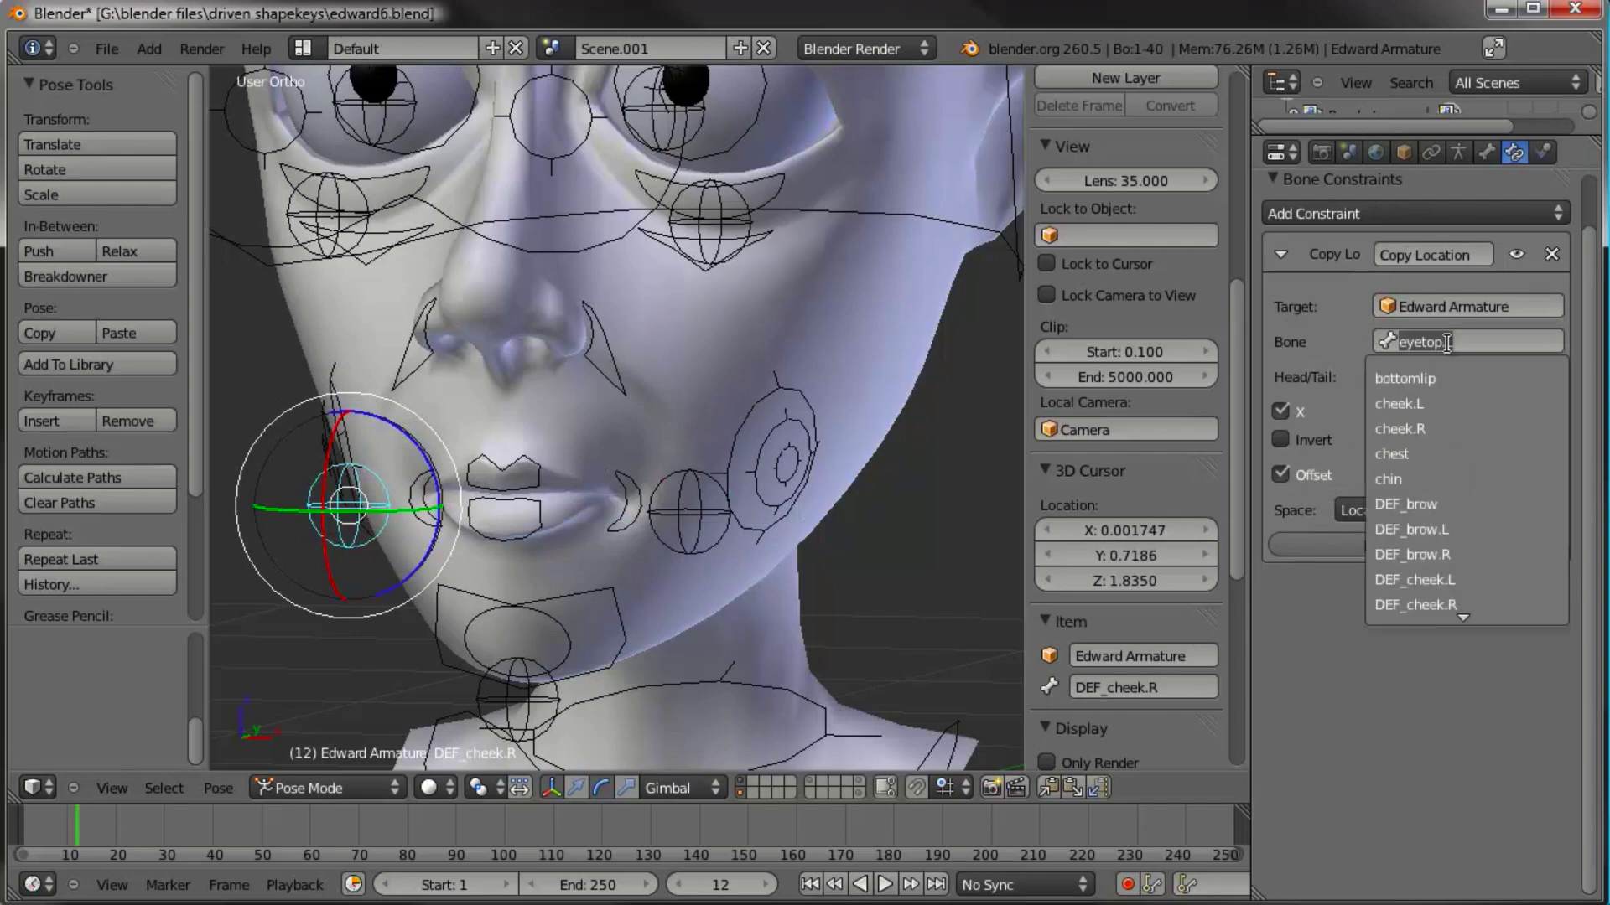
{"action": "type", "text": "mouth"}
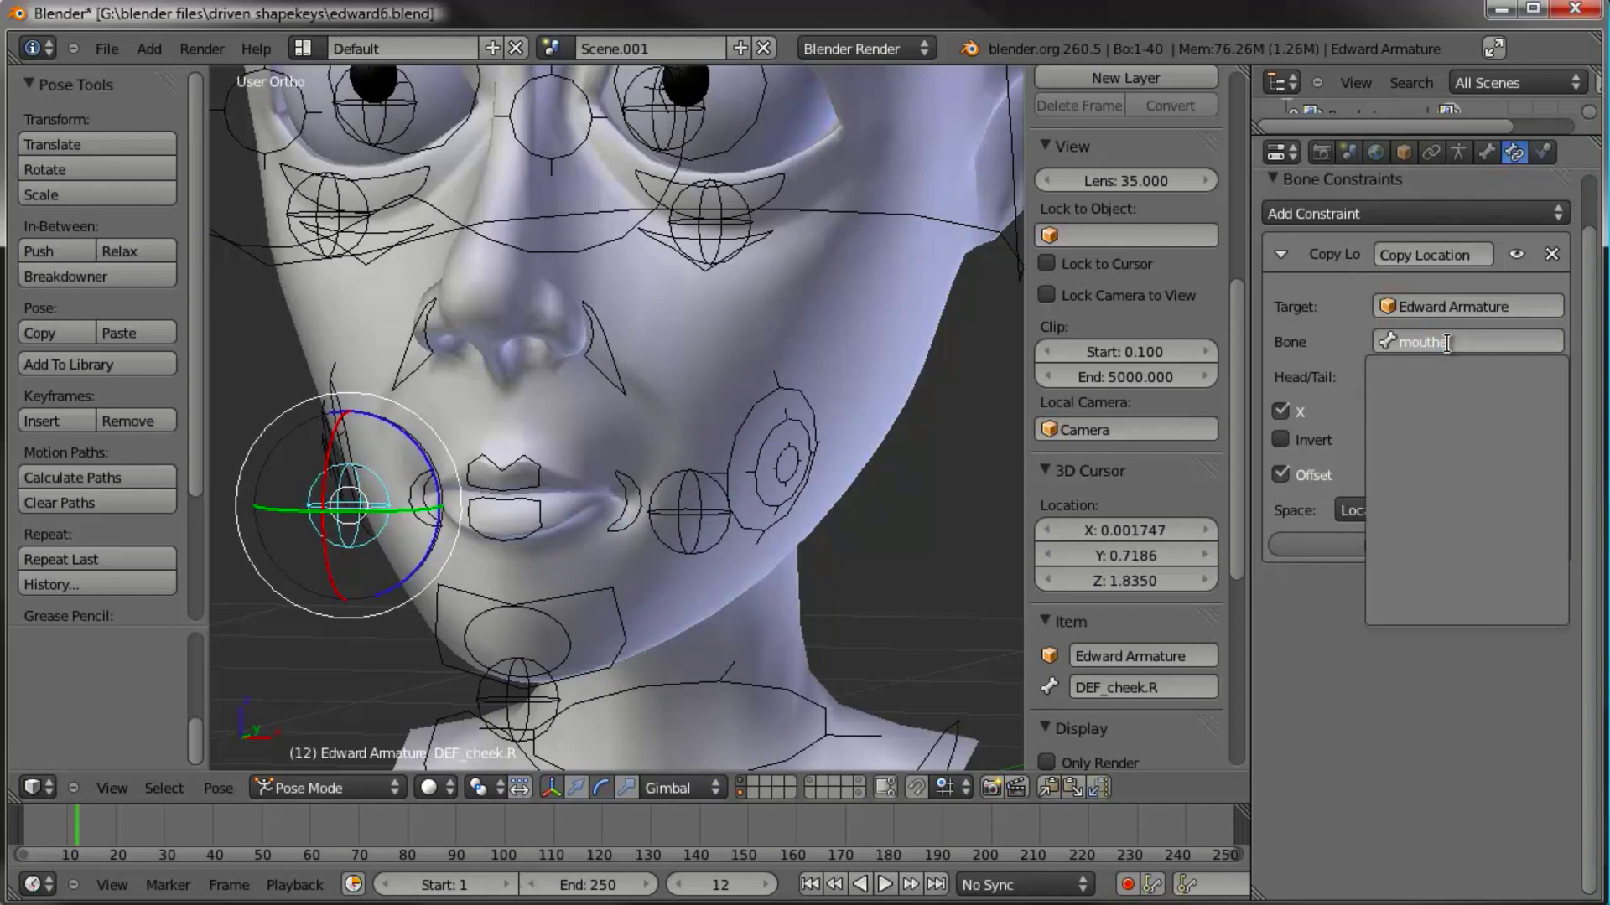
{"action": "type", "text": "e"}
{"action": "key", "text": "BackSpace"}
{"action": "key", "text": "Down"}
{"action": "key", "text": "Return"}
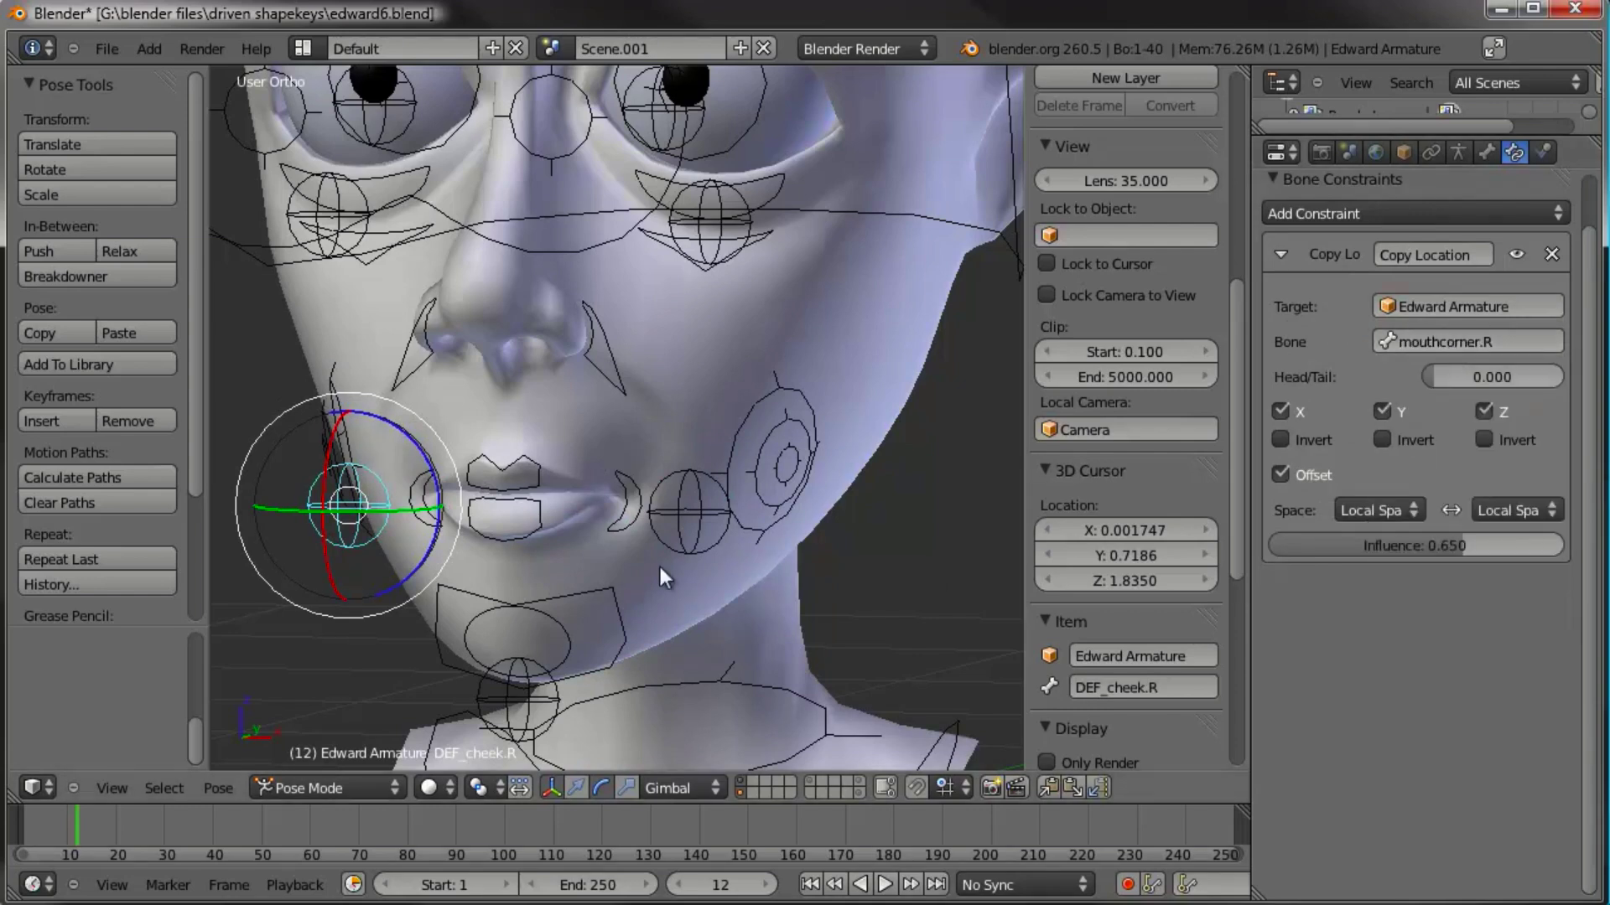
Step: Test the cheek deformation by moving the mouthcorner.L control up and down, cancelling each move
{"action": "scroll", "coordinate": [594, 547], "scroll_direction": "down", "scroll_amount": 2}
{"action": "scroll", "coordinate": [596, 549], "scroll_direction": "down", "scroll_amount": 2}
{"action": "scroll", "coordinate": [701, 523], "scroll_direction": "up", "scroll_amount": 3}
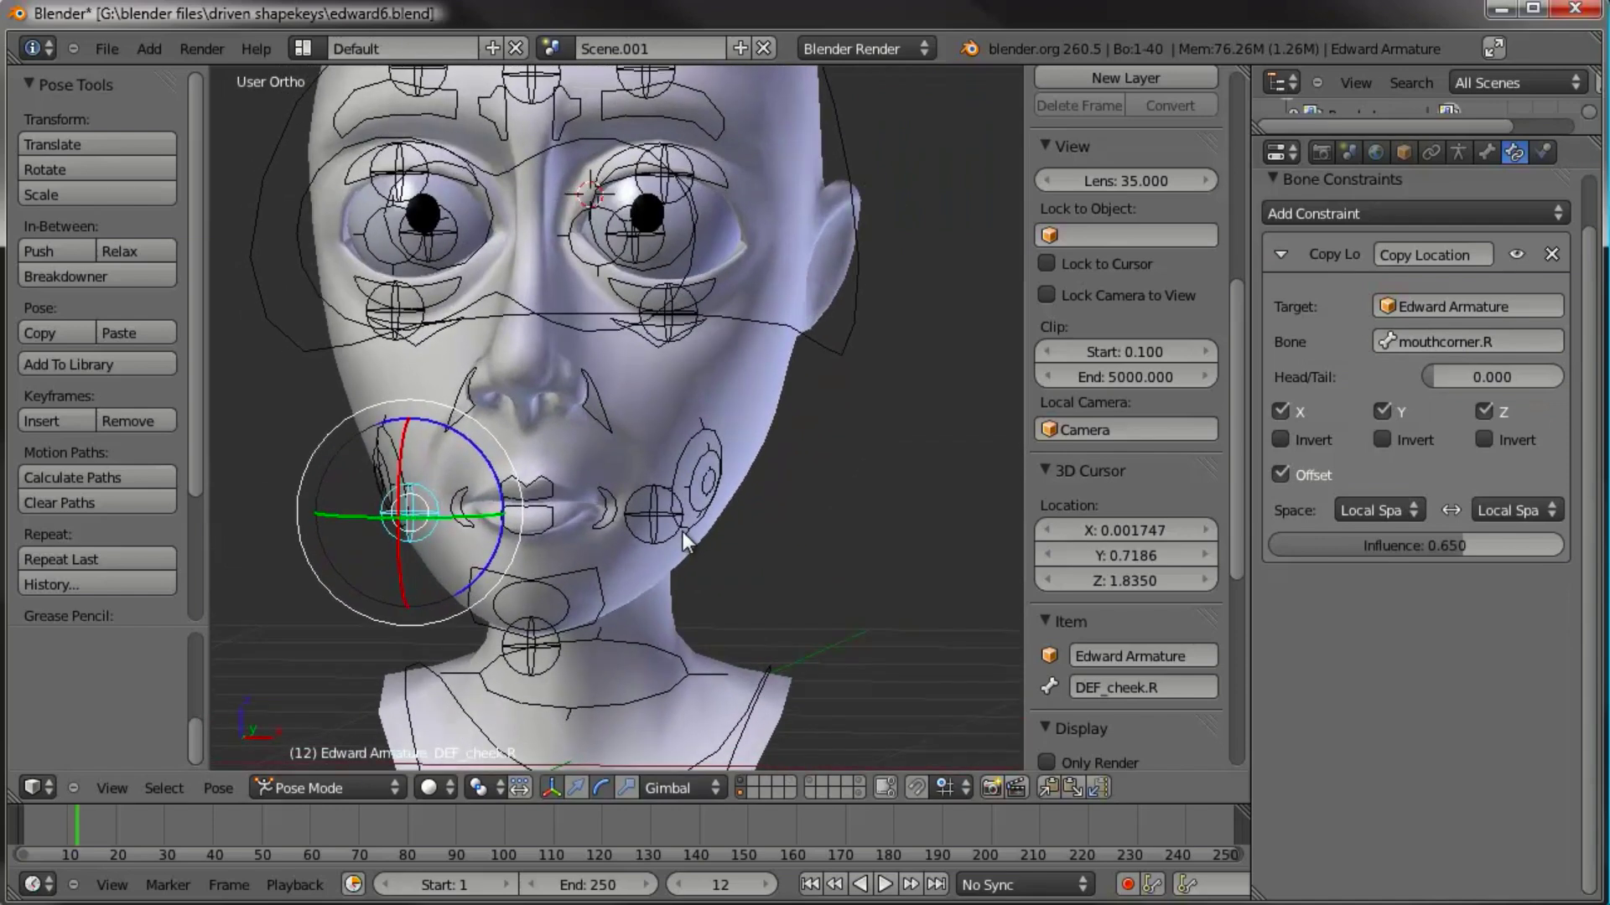
{"action": "right_click", "coordinate": [605, 518]}
{"action": "key", "text": "g"}
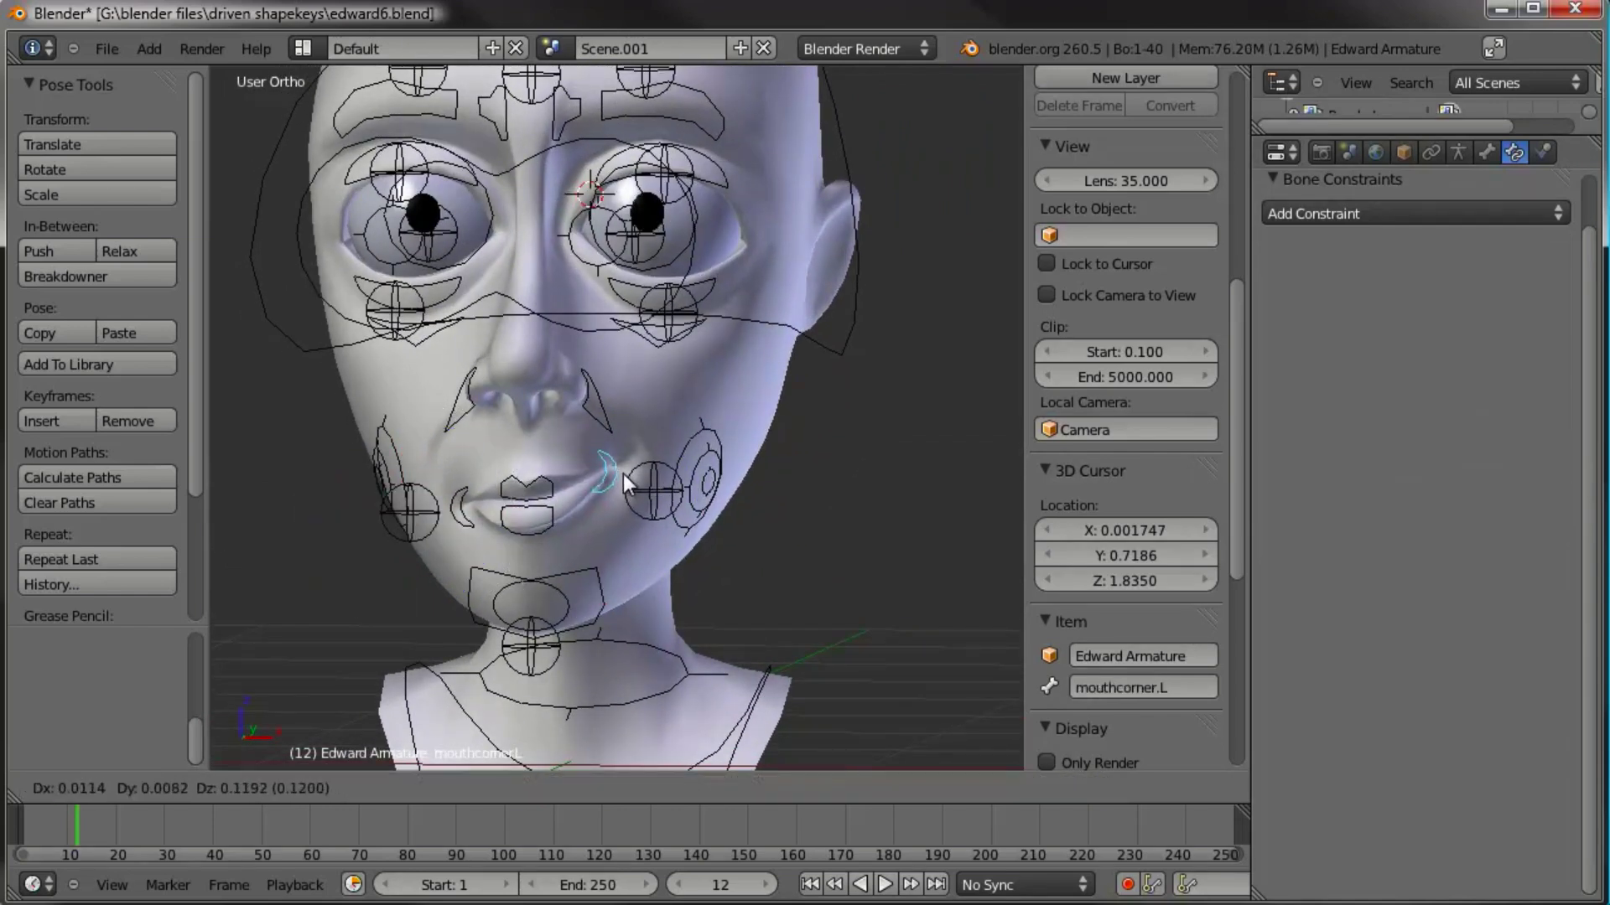
{"action": "key", "text": "Escape"}
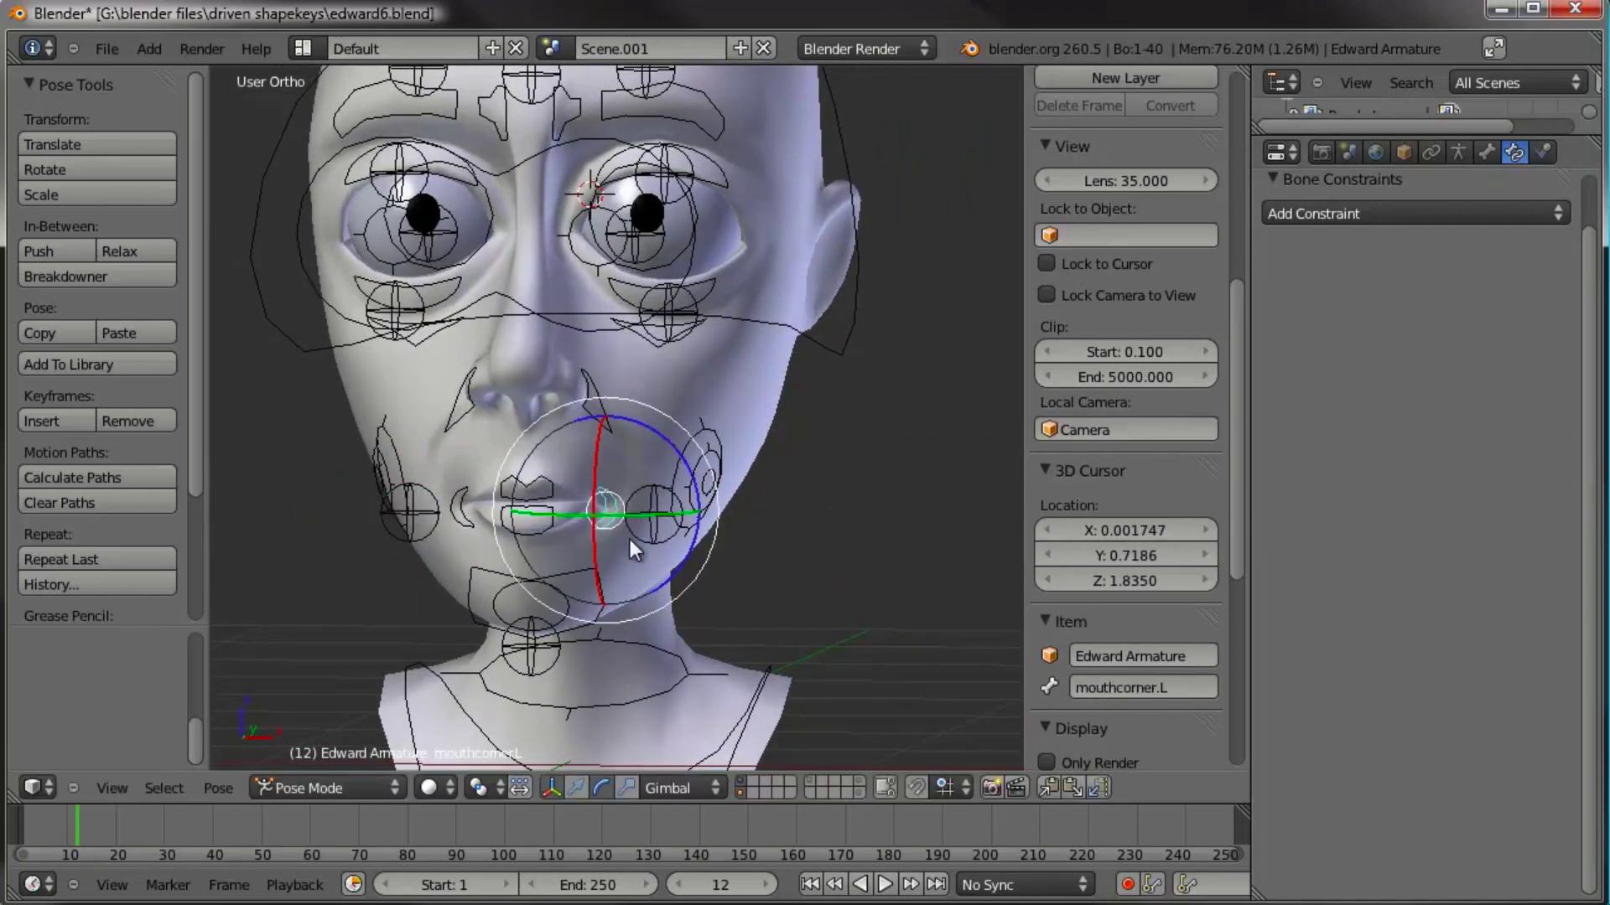
{"action": "key", "text": "g"}
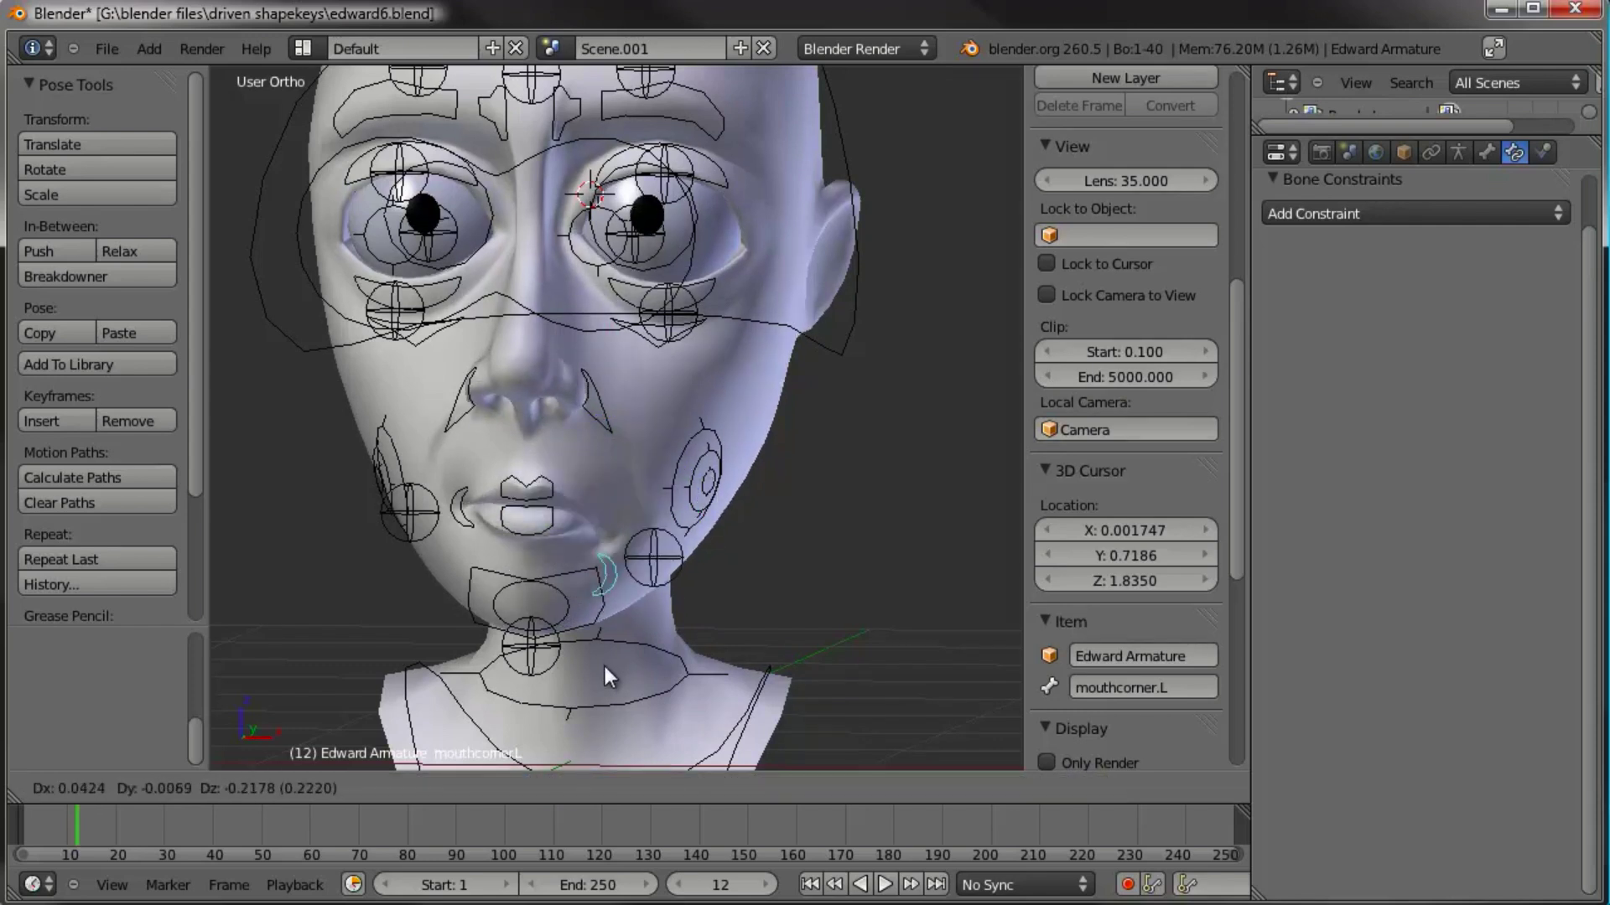
{"action": "key", "text": "Escape"}
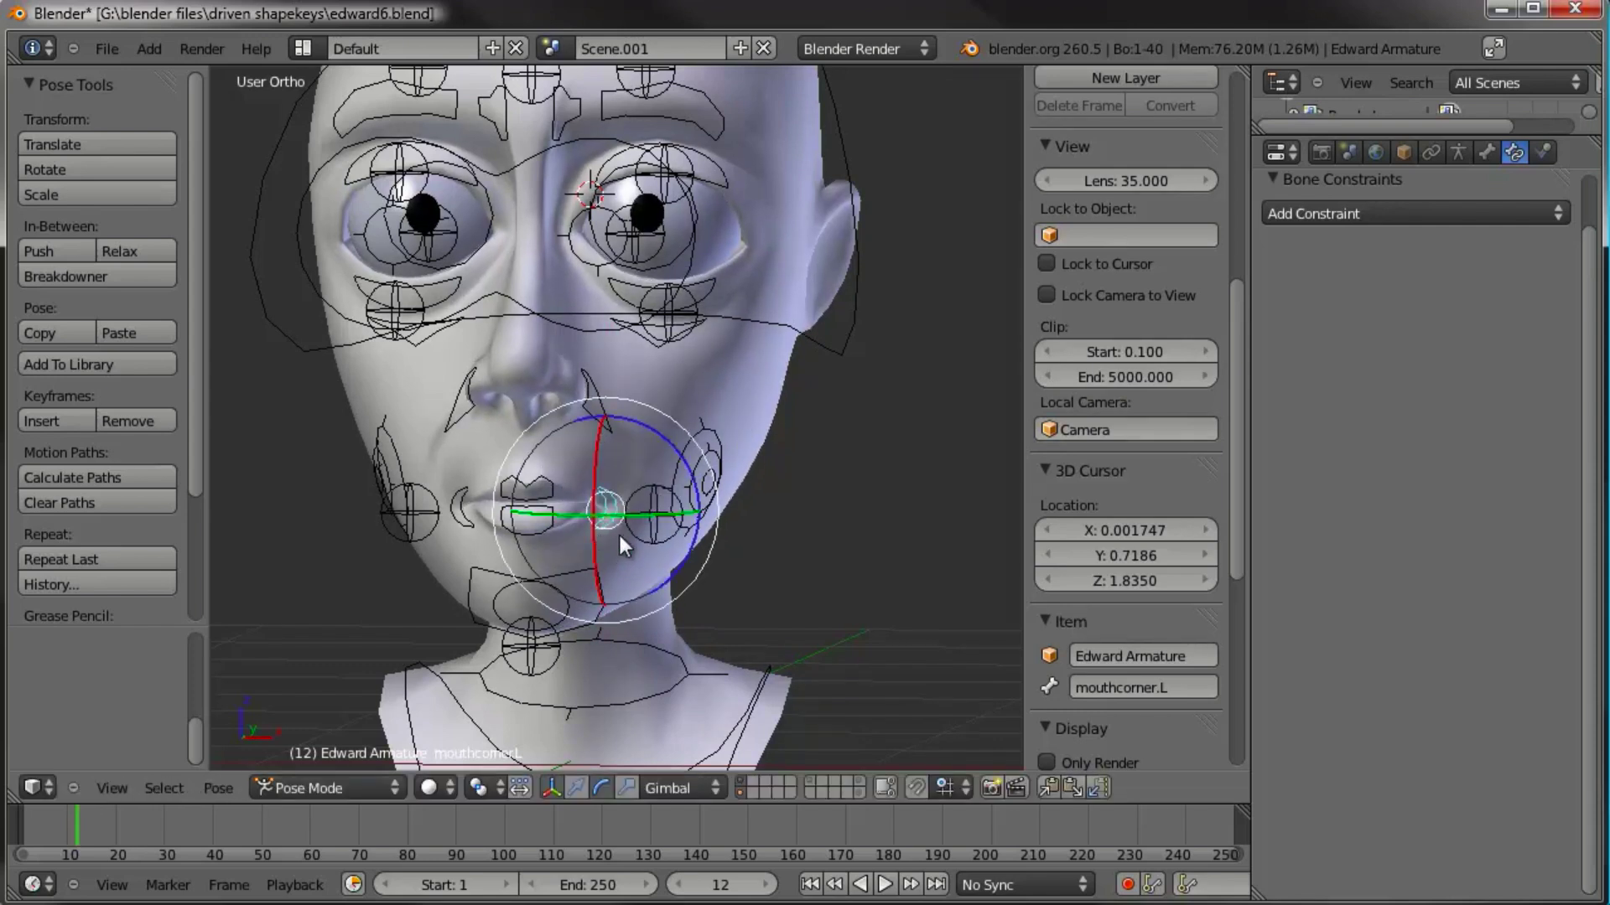
{"action": "key", "text": "g"}
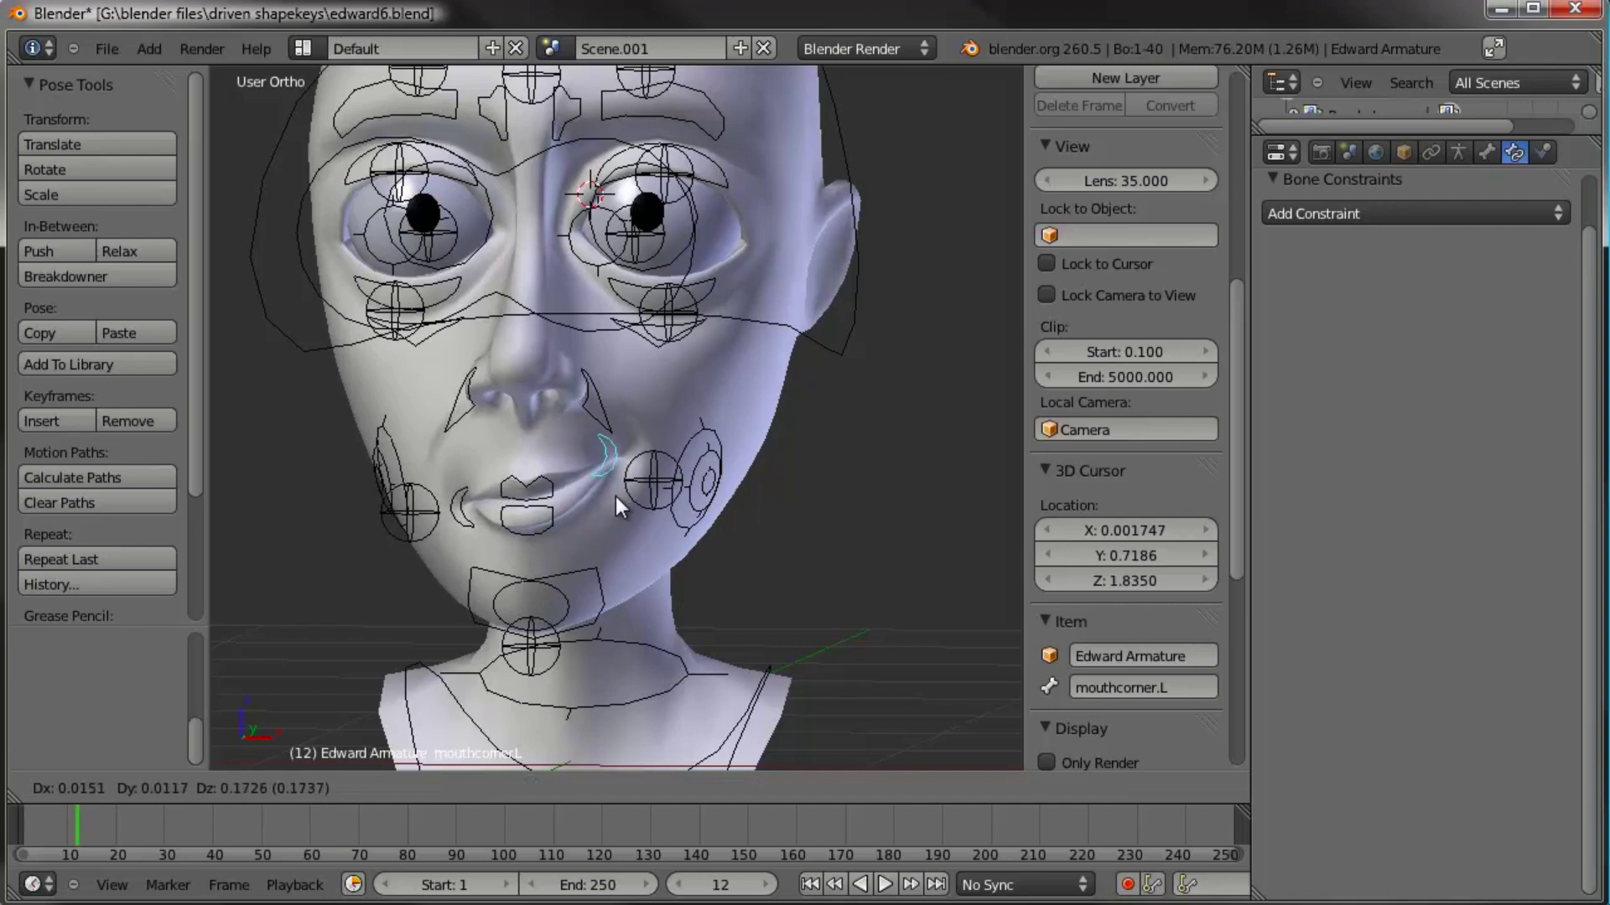
{"action": "key", "text": "Escape"}
{"action": "key", "text": "g"}
{"action": "right_click", "coordinate": [666, 561]}
{"action": "middle_click_drag", "start_coordinate": [666, 562], "coordinate": [605, 575]}
{"action": "key", "text": "g"}
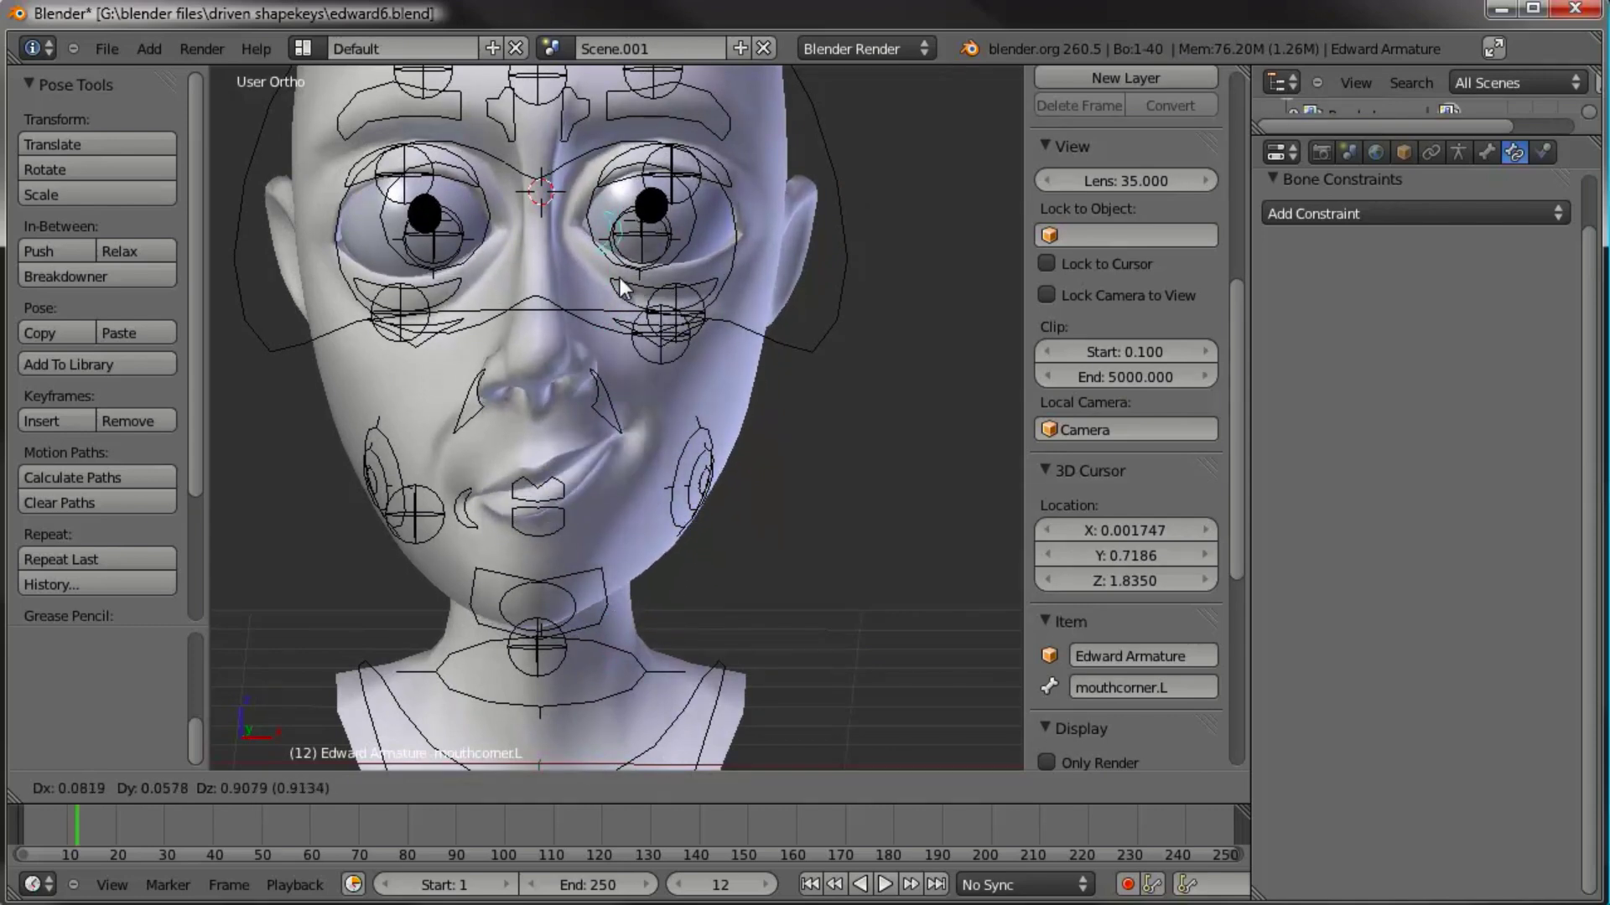
{"action": "key", "text": "Escape"}
Step: Unlock the X and Z location of mouthcorner.L and mouthcorner.R, and test mouthcorner.R with a cancelled move
{"action": "scroll", "coordinate": [1098, 496], "scroll_direction": "up", "scroll_amount": 12}
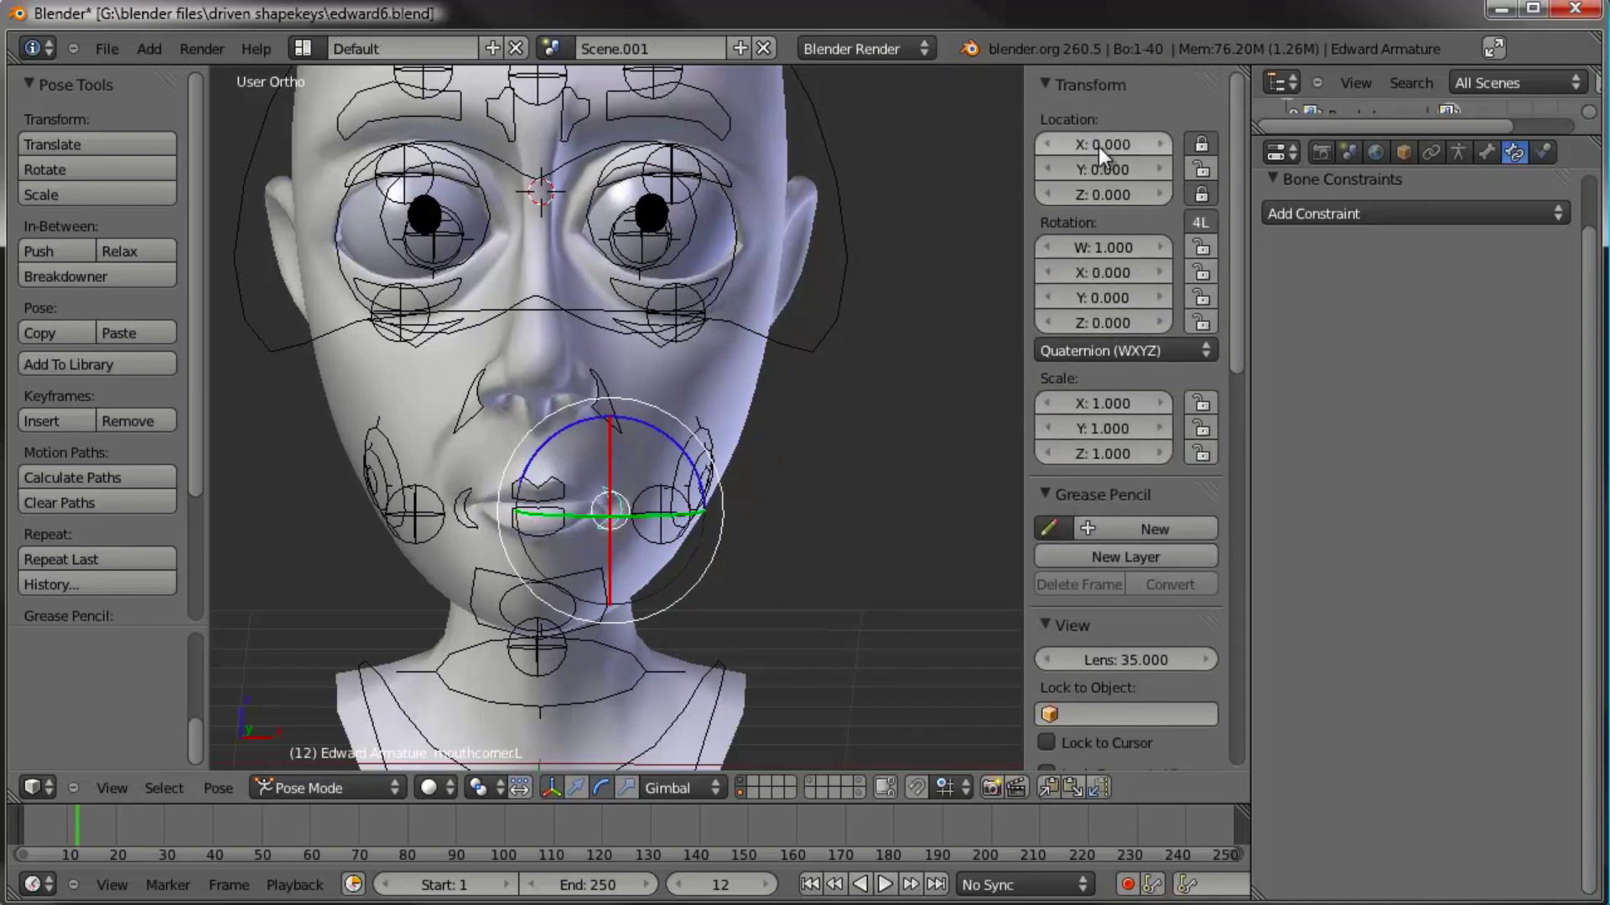
{"action": "left_click", "coordinate": [1211, 196]}
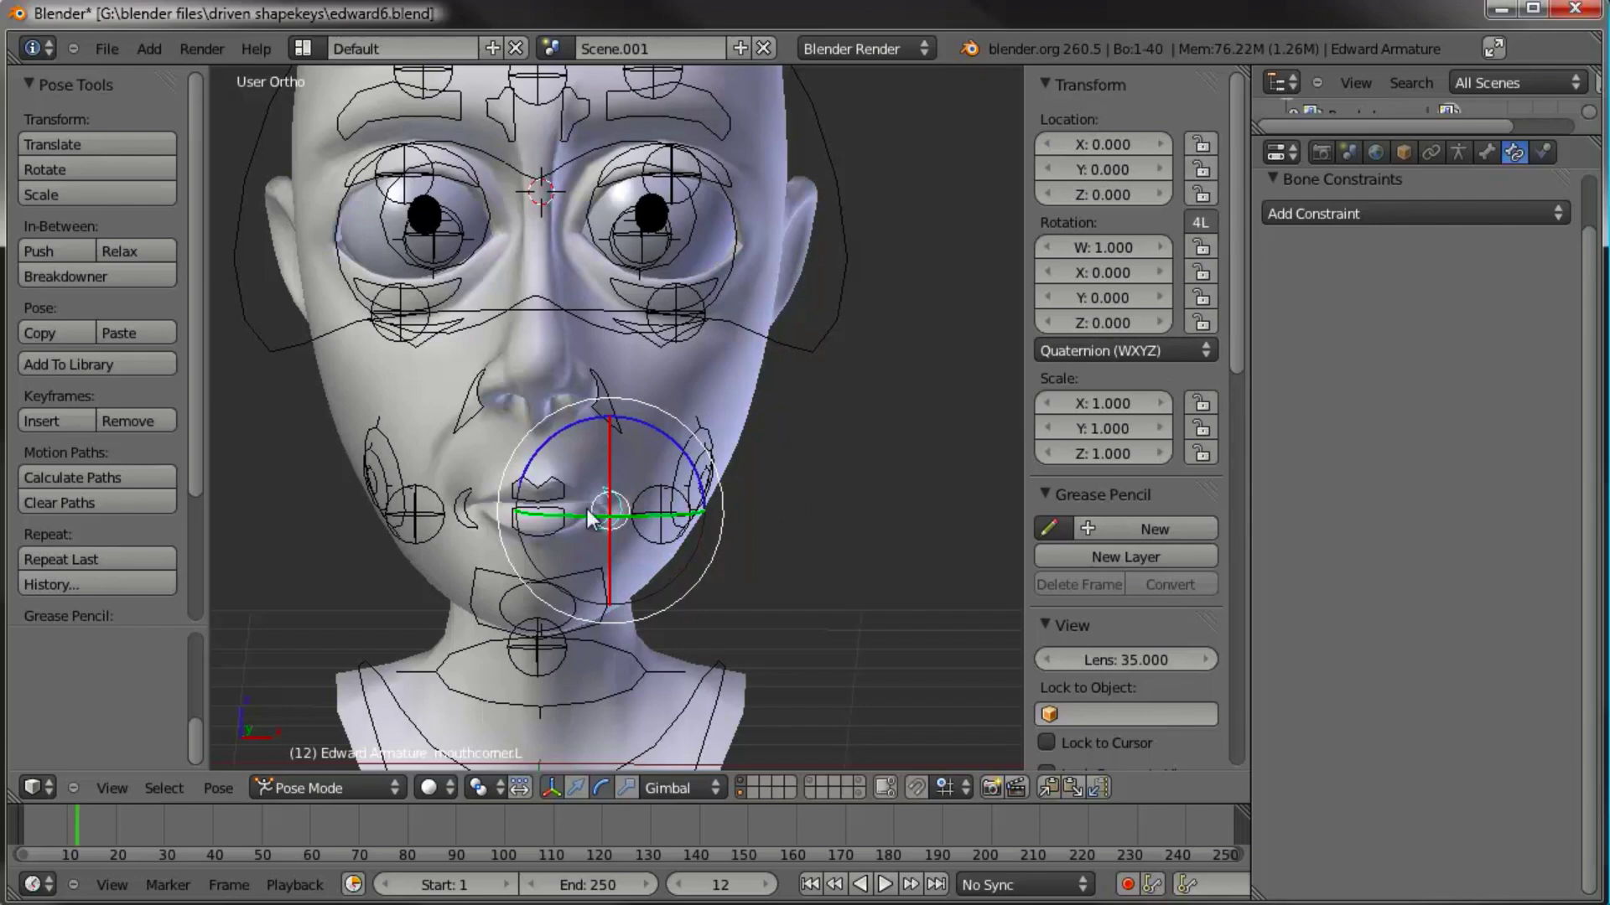
{"action": "middle_click_drag", "start_coordinate": [582, 506], "coordinate": [542, 494]}
{"action": "right_click", "coordinate": [476, 512]}
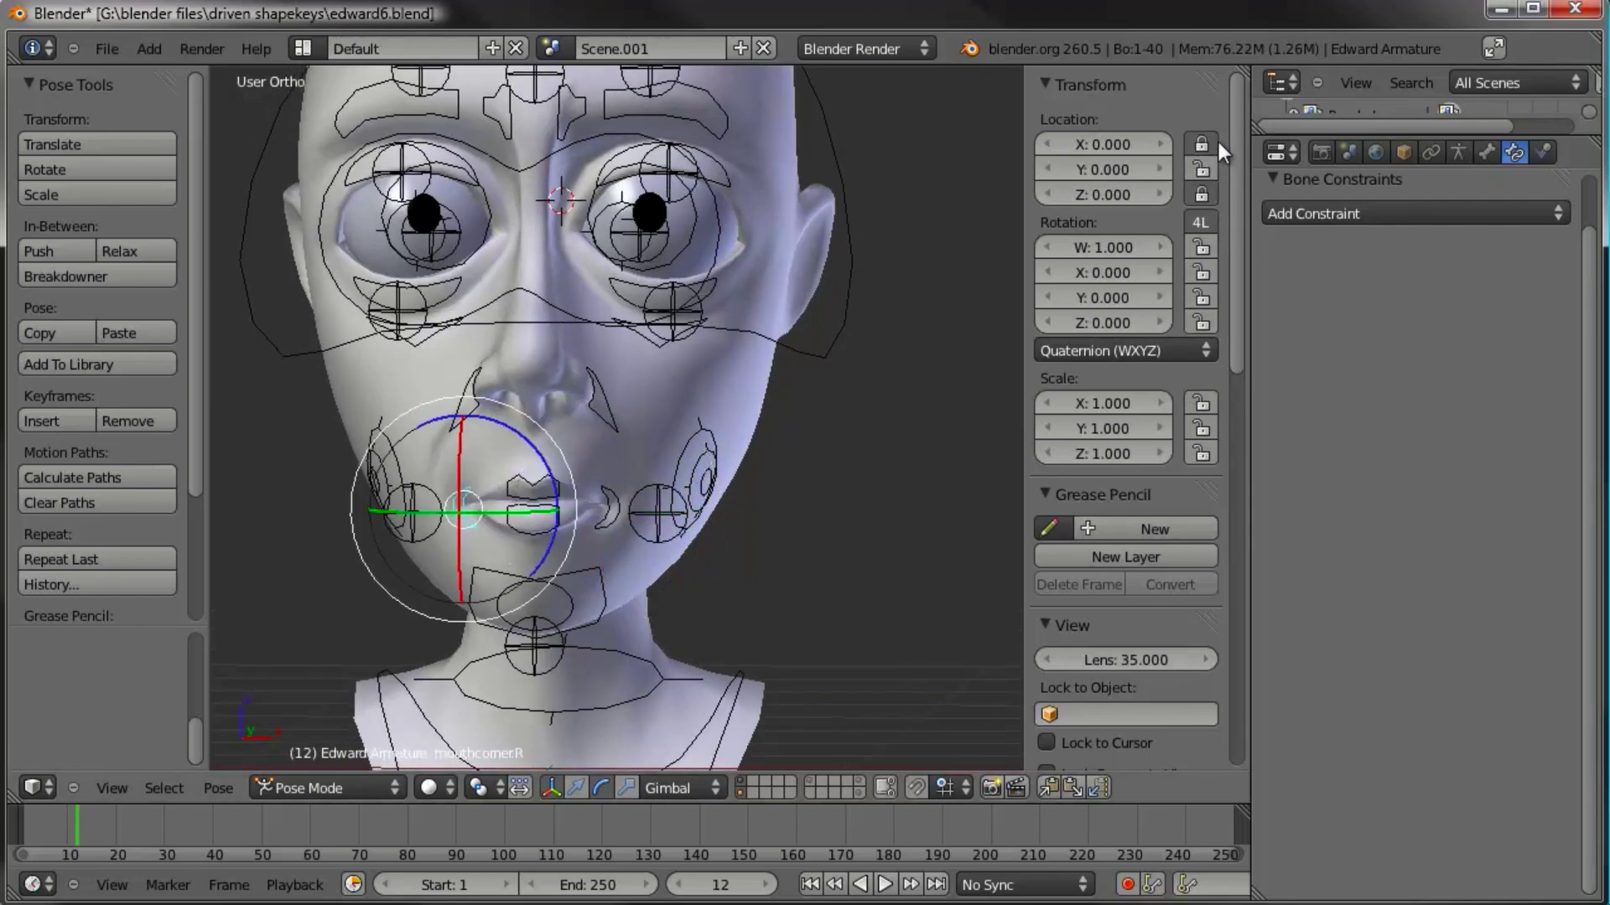
{"action": "key", "text": "g"}
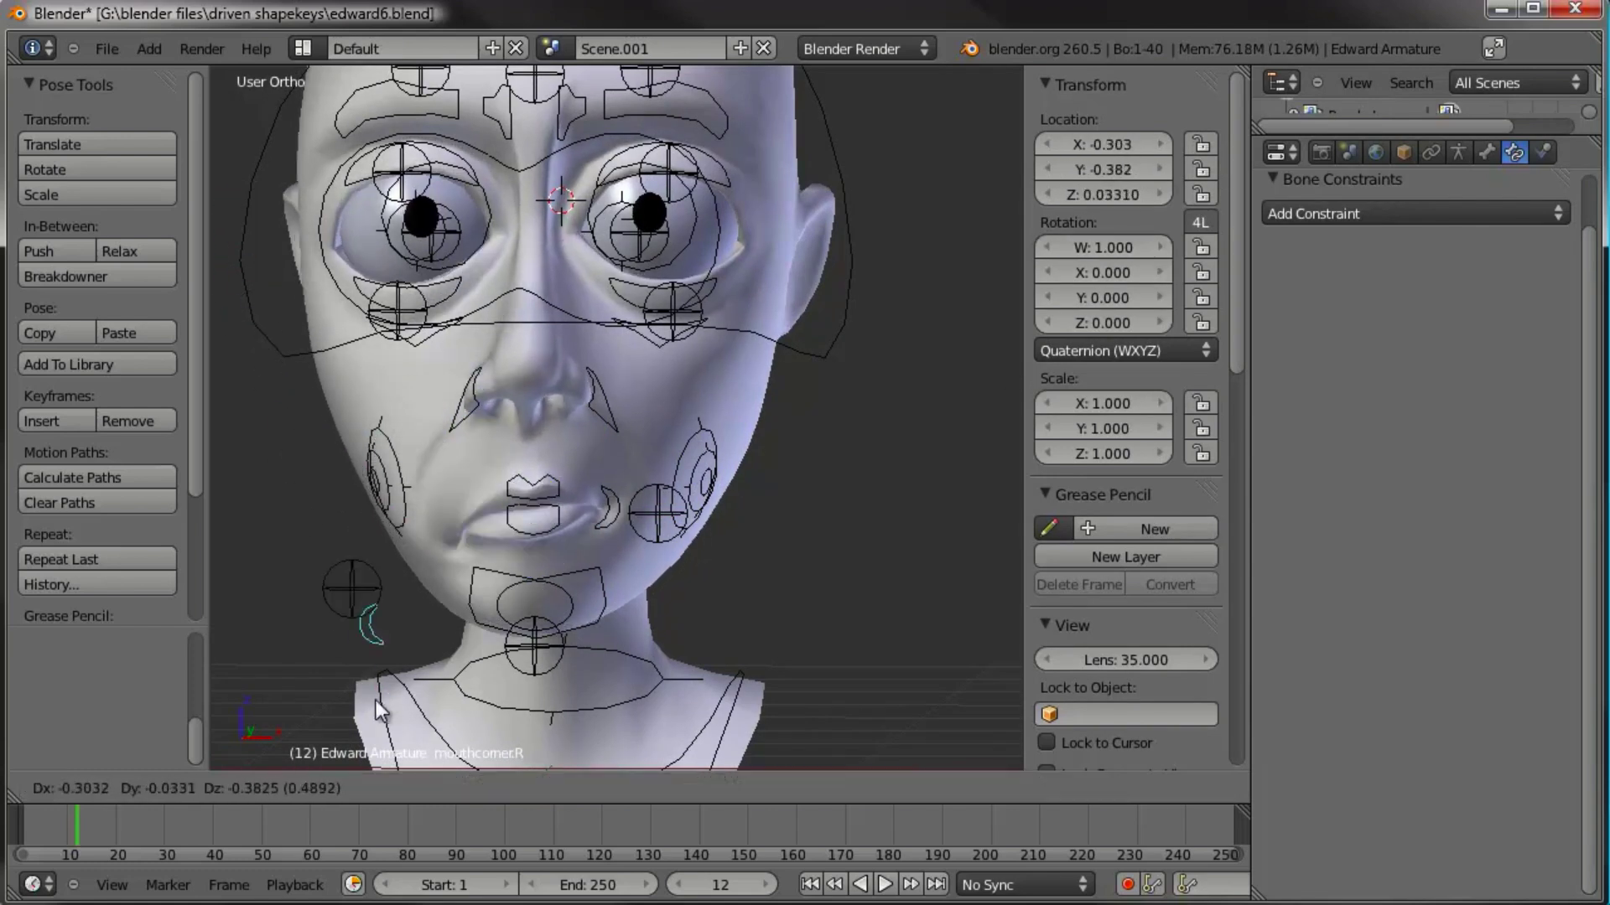
{"action": "right_click", "coordinate": [496, 374]}
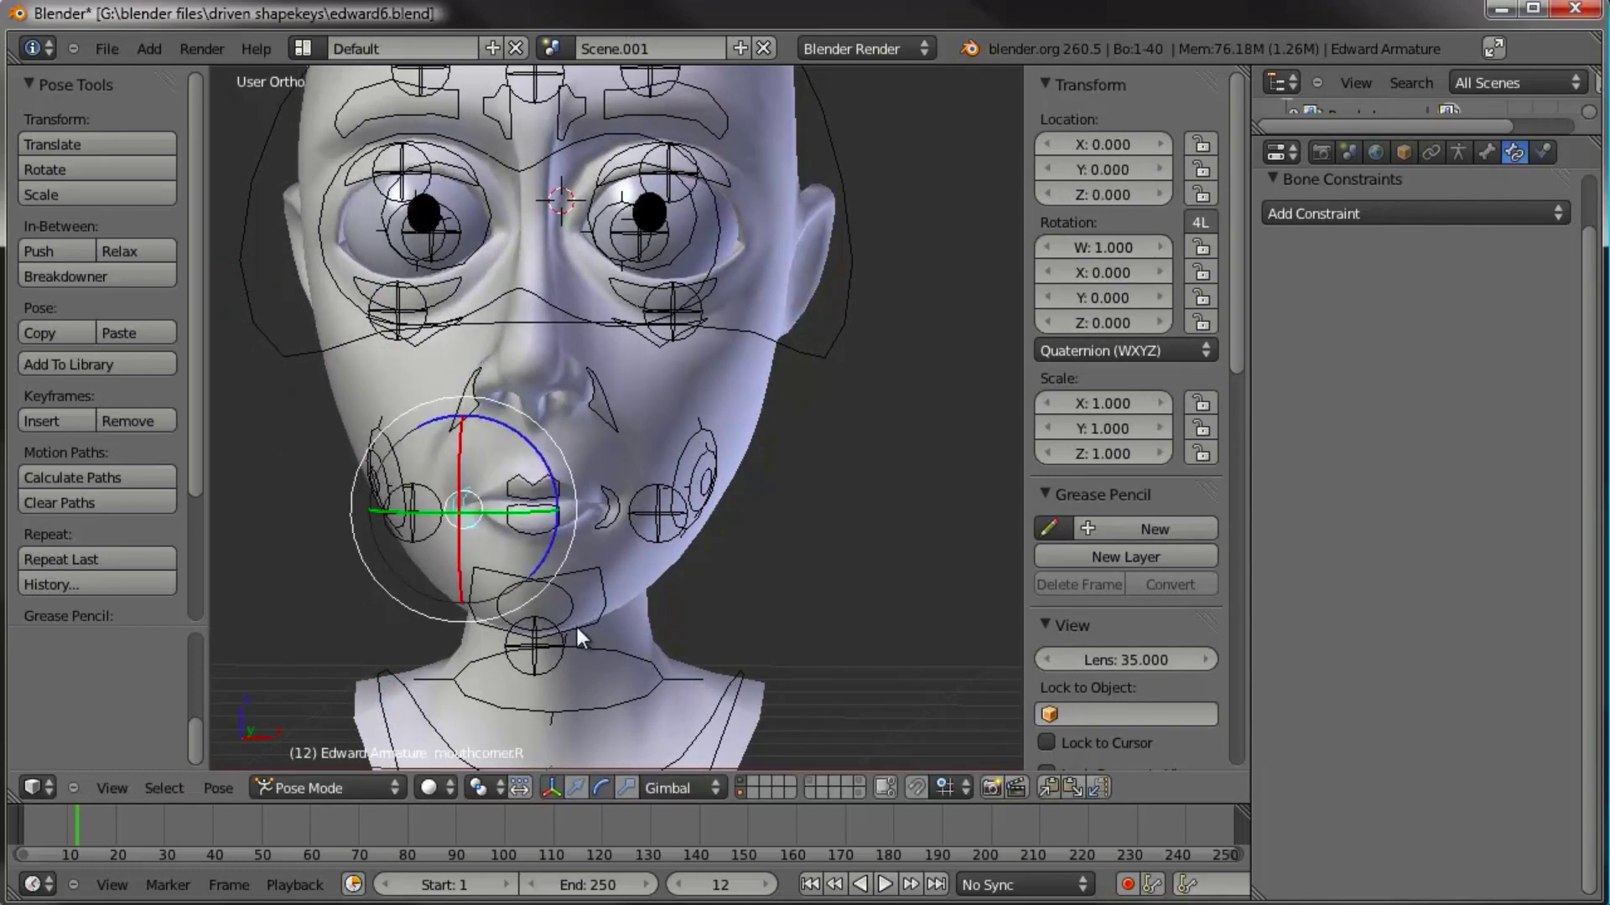
Step: Copy the Copy Location constraint from DEF_cheek.L to the DEF_chin bone
{"action": "middle_click_drag", "start_coordinate": [580, 621], "coordinate": [537, 641]}
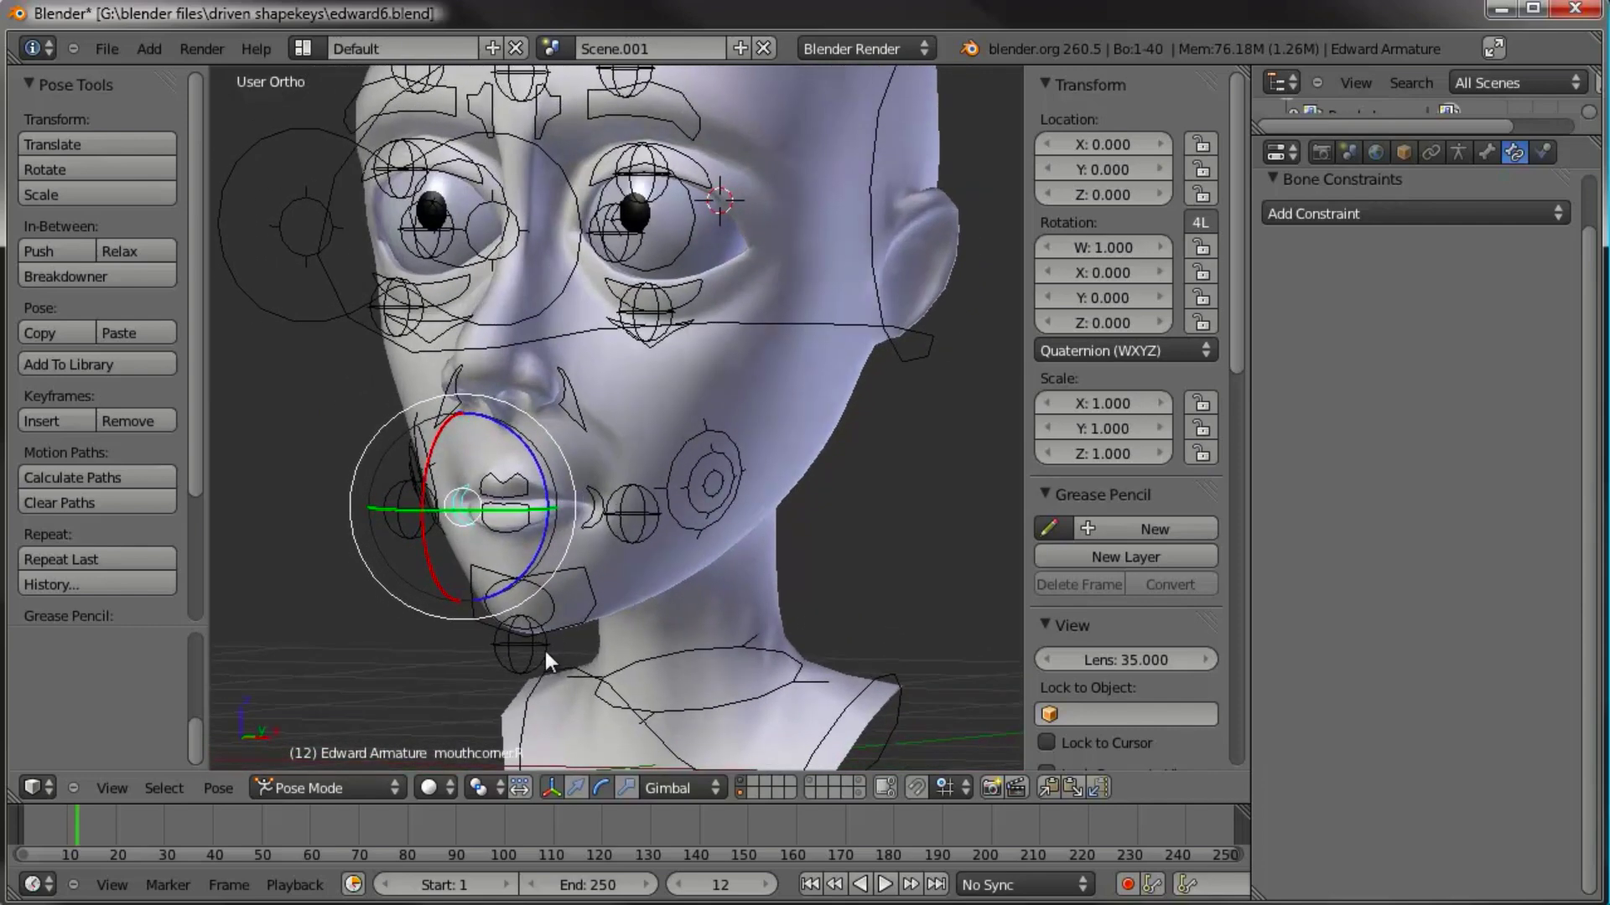
{"action": "right_click", "coordinate": [537, 651]}
{"action": "middle_click_drag", "start_coordinate": [665, 582], "coordinate": [652, 545], "text": "shift"}
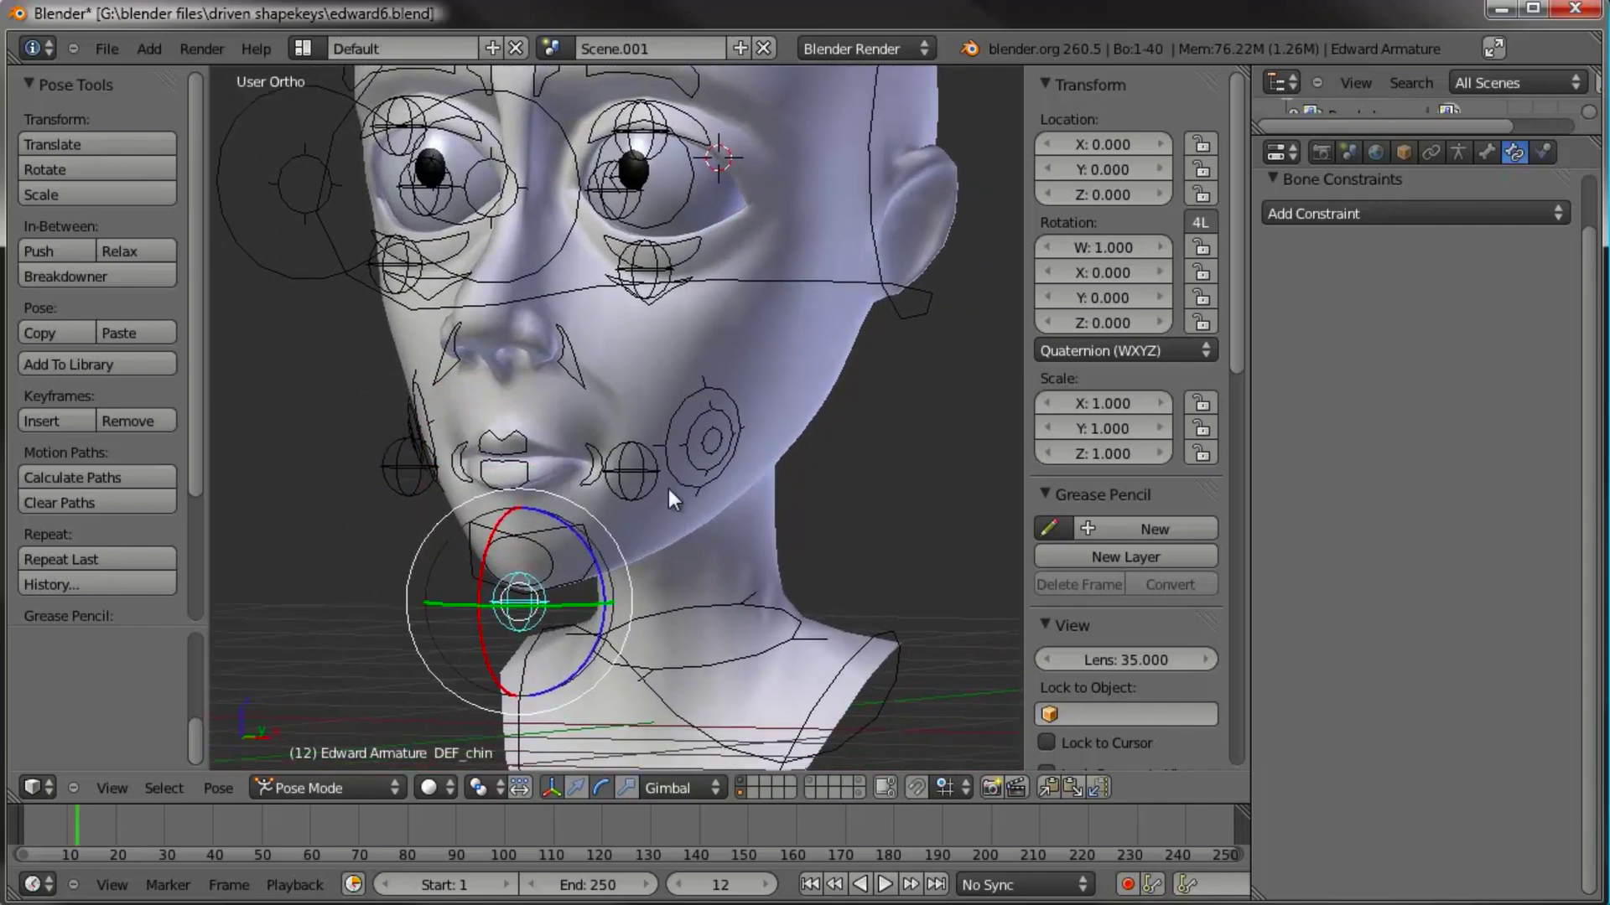
{"action": "right_click", "coordinate": [630, 501], "text": "shift"}
{"action": "key", "text": "space"}
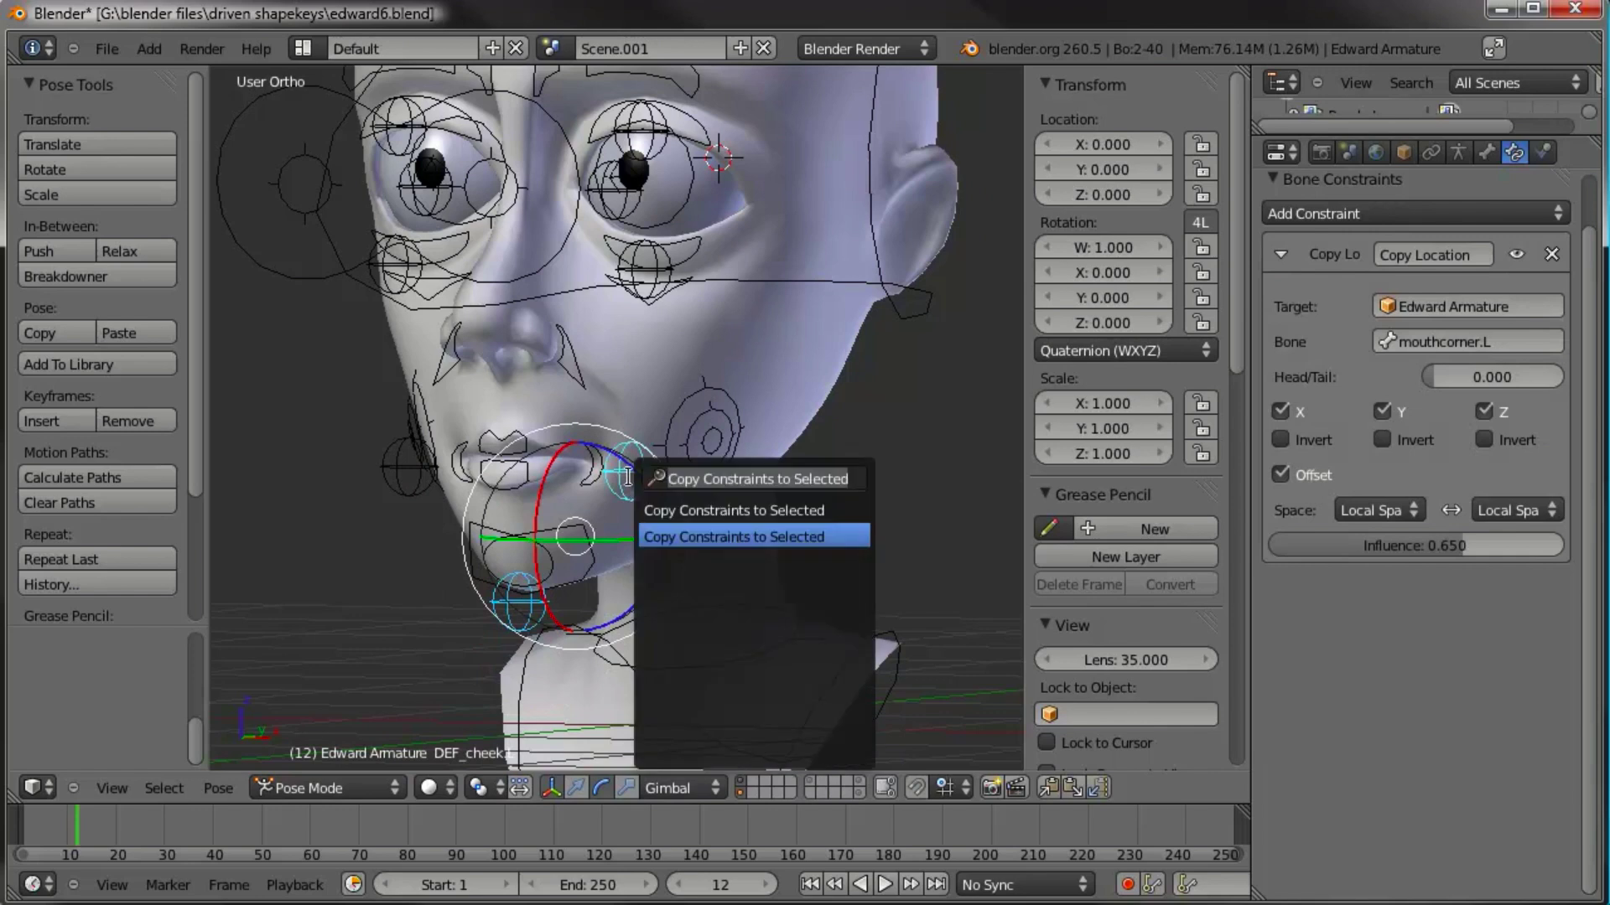
{"action": "key", "text": "Return"}
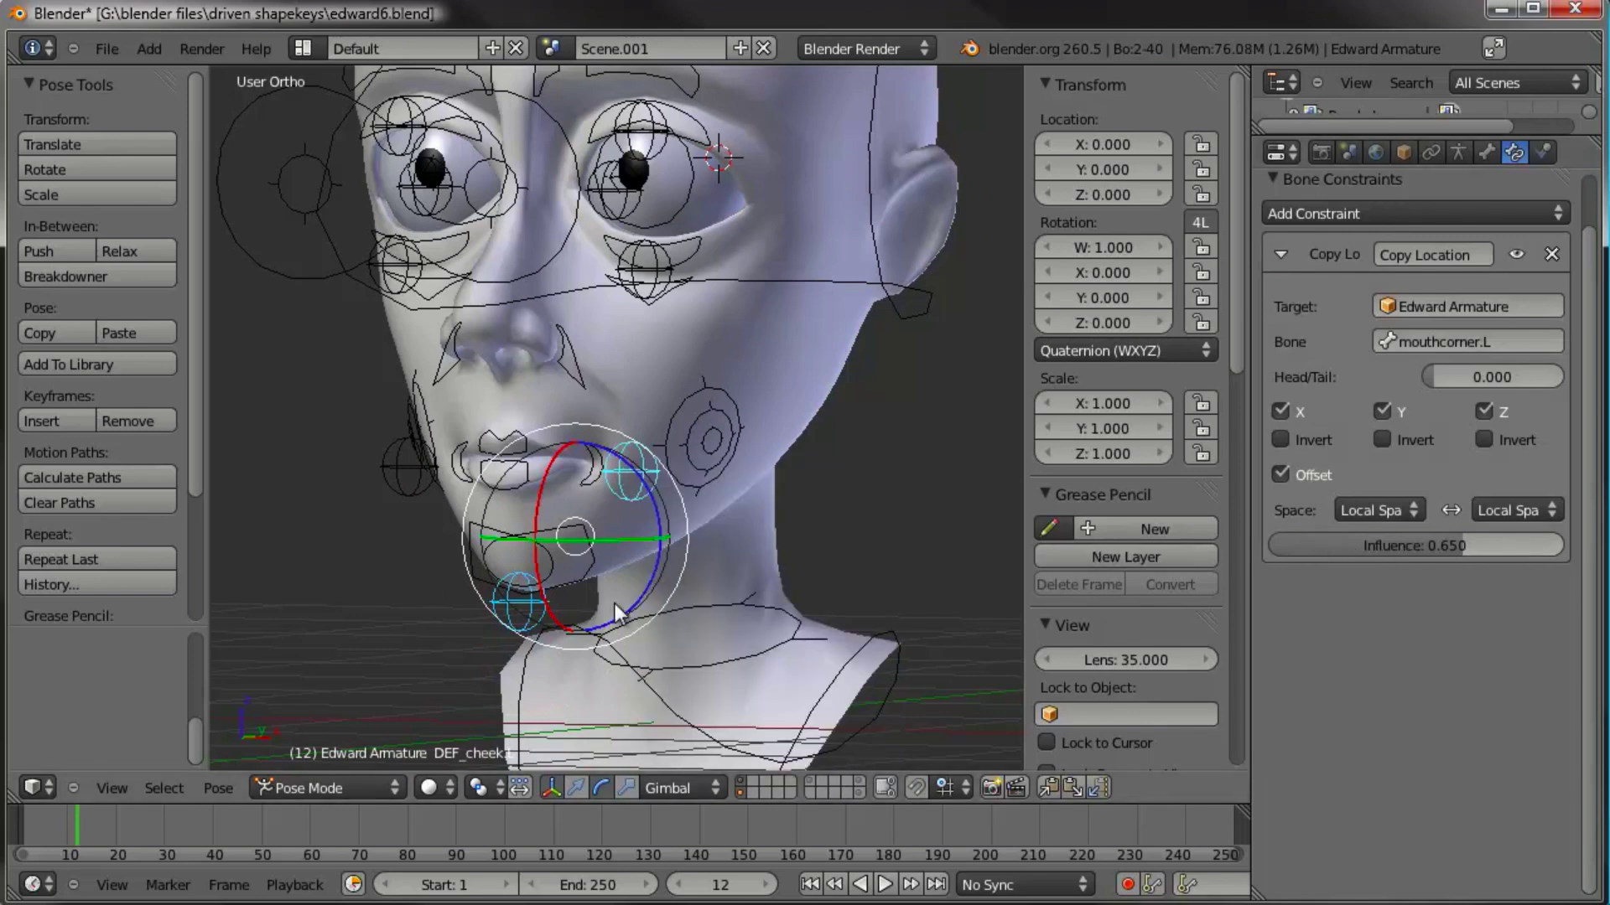
Step: Set the target bone of DEF_chin's Copy Location constraint to chin
{"action": "right_click", "coordinate": [599, 604]}
{"action": "left_click", "coordinate": [1459, 342]}
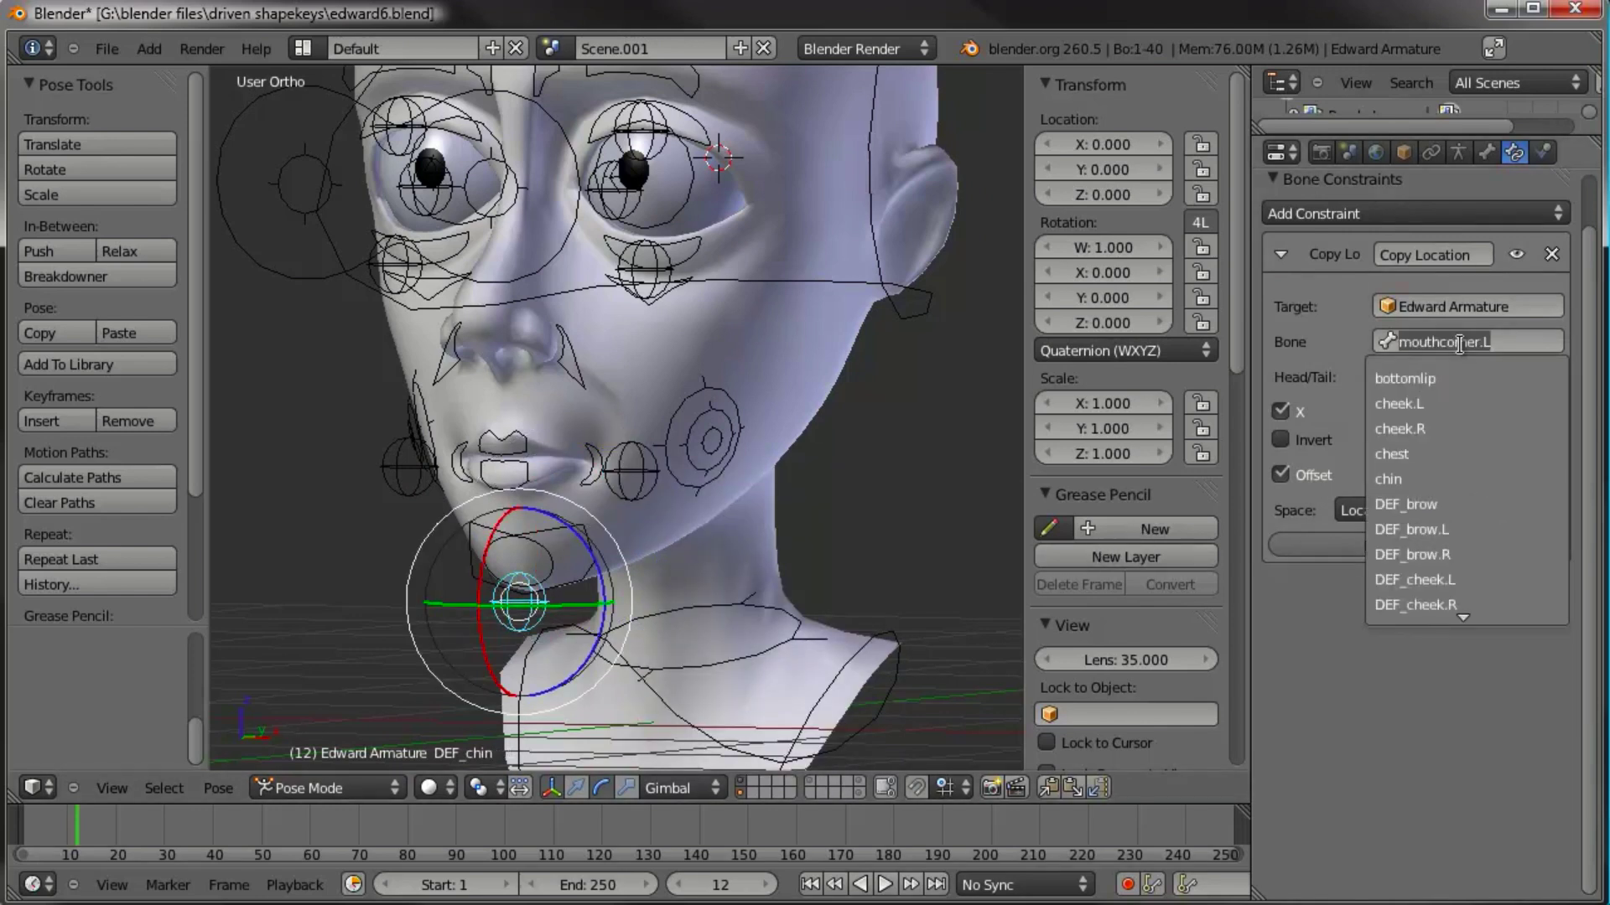
{"action": "type", "text": "chin"}
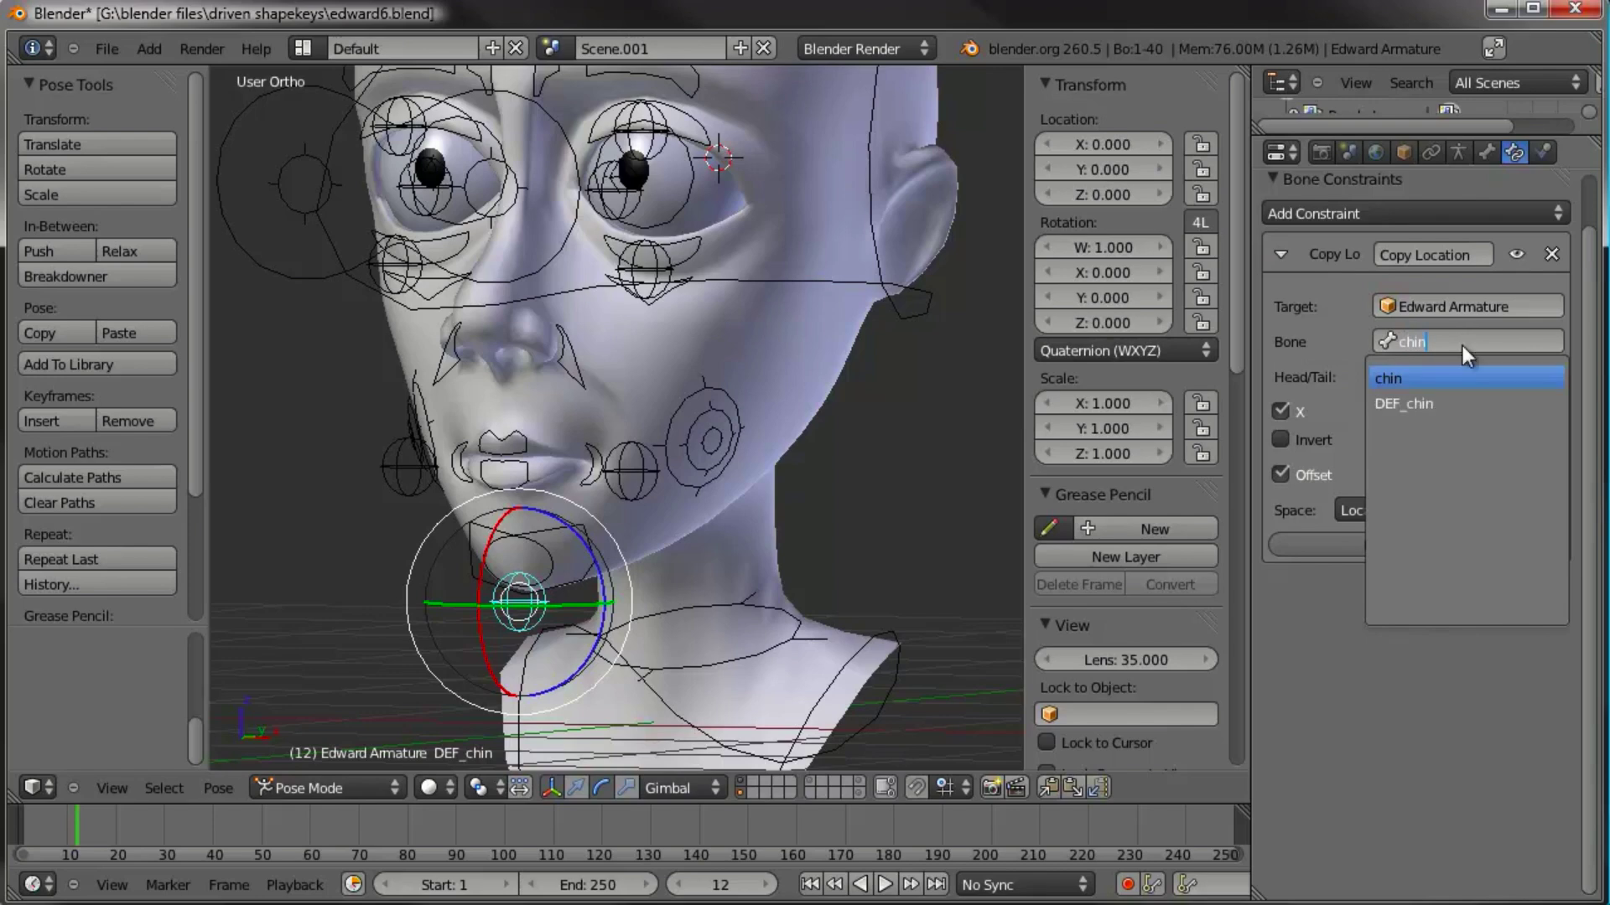
{"action": "key", "text": "Return"}
Step: Test the chin deformation by moving the chin control bone, cancelling the move
{"action": "right_click", "coordinate": [560, 547]}
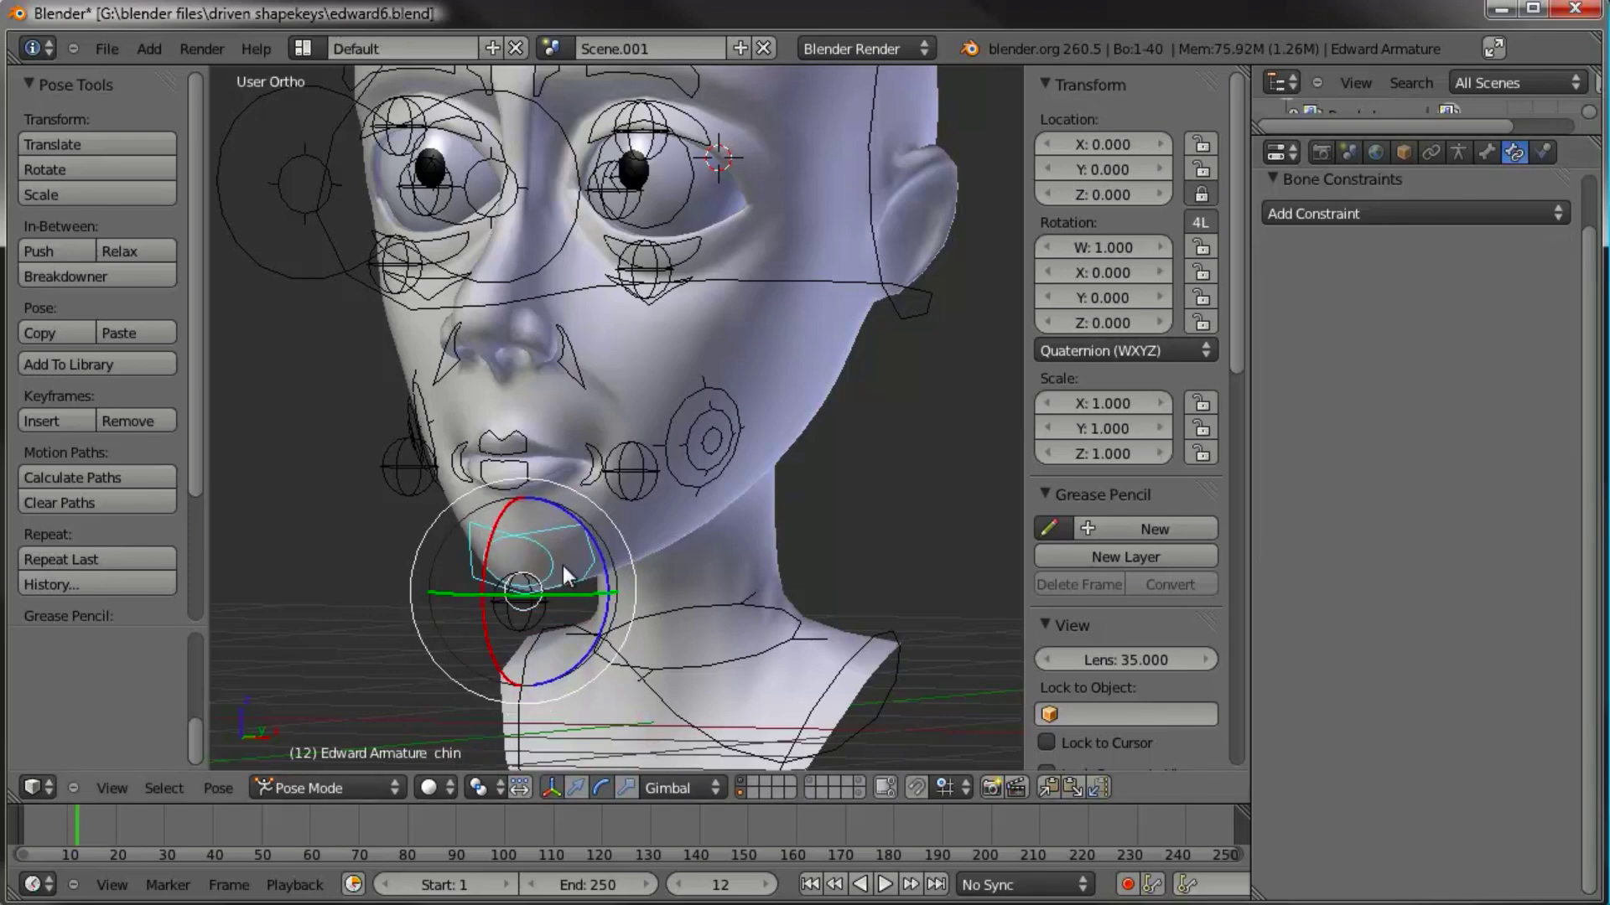
{"action": "key", "text": "g"}
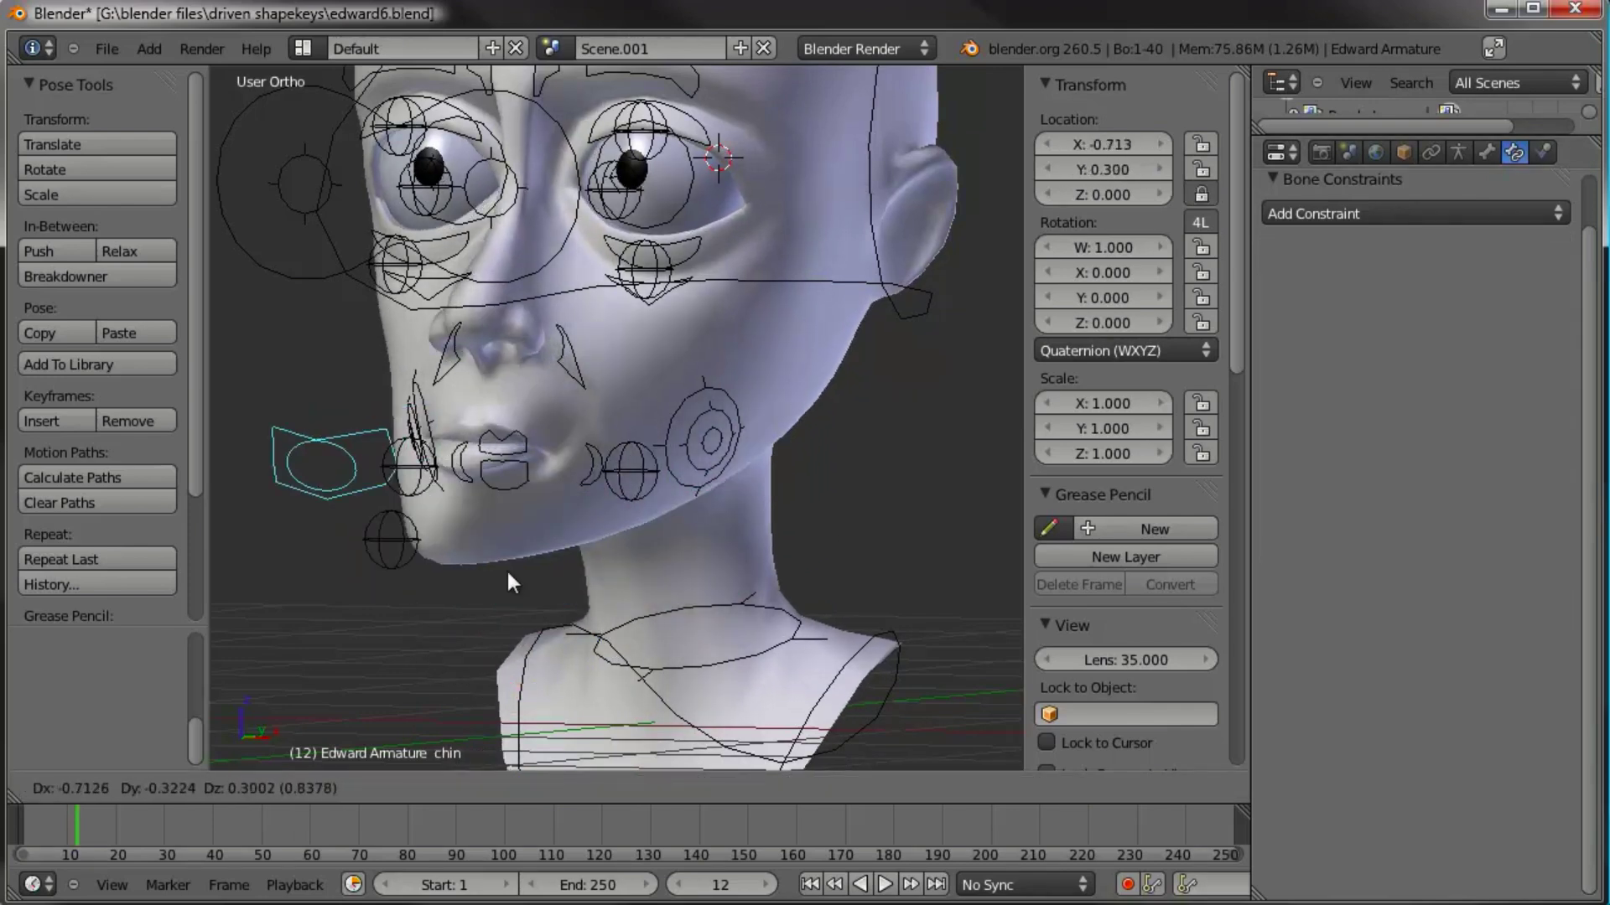
{"action": "key", "text": "Escape"}
Step: Hide the armature layer holding the deform bones so only the facial control shapes are displayed
{"action": "key", "text": "KP_1"}
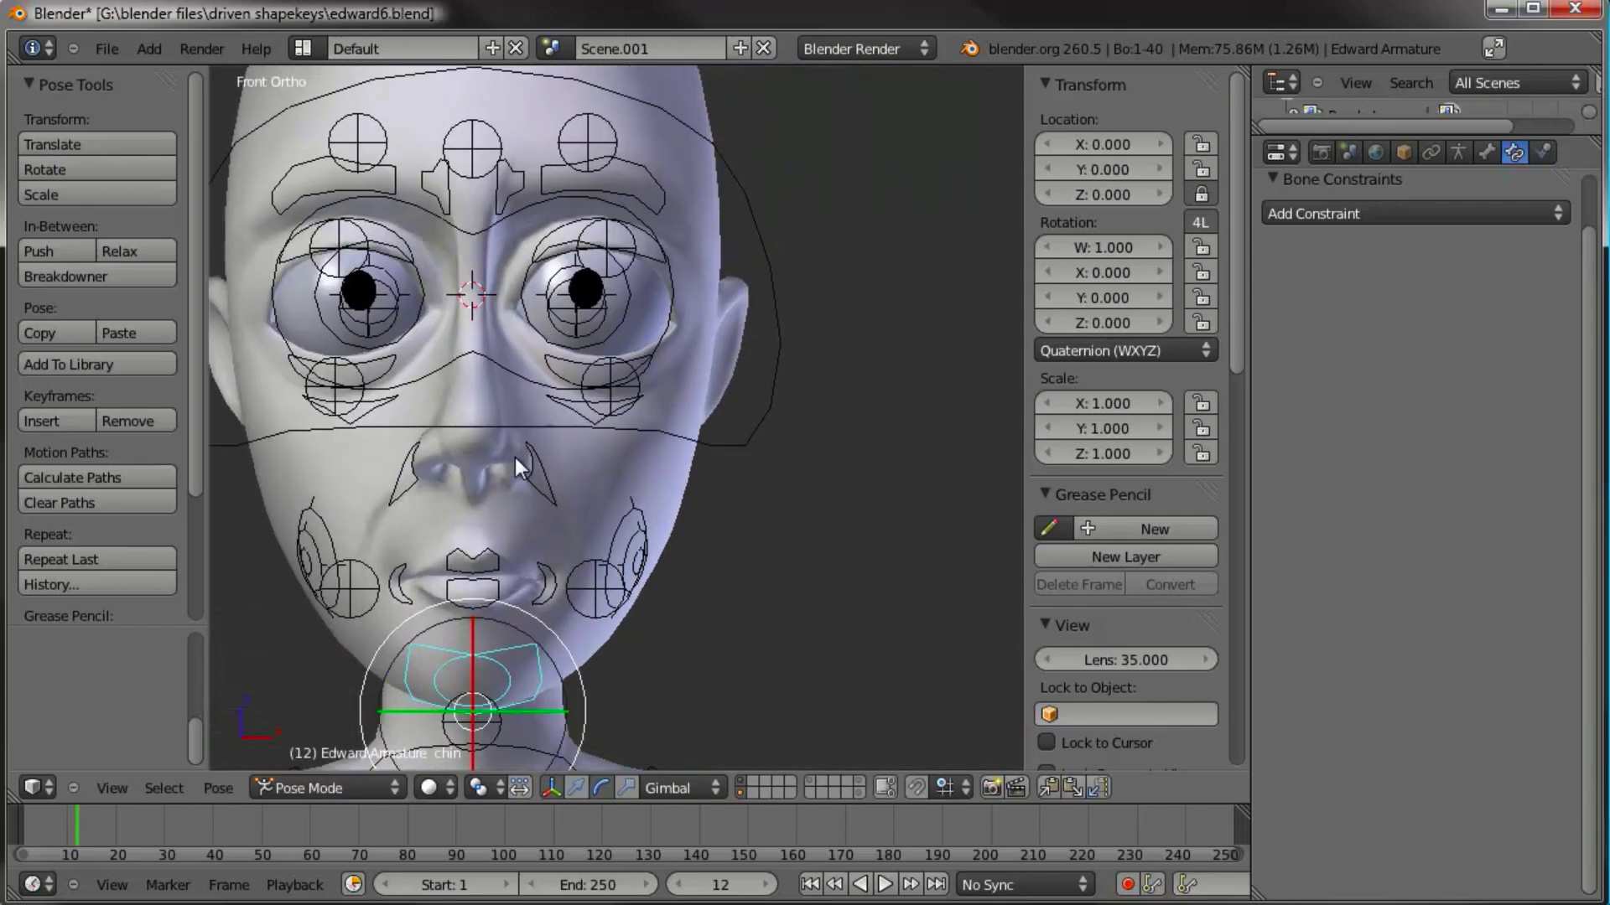
{"action": "left_click", "coordinate": [1459, 154]}
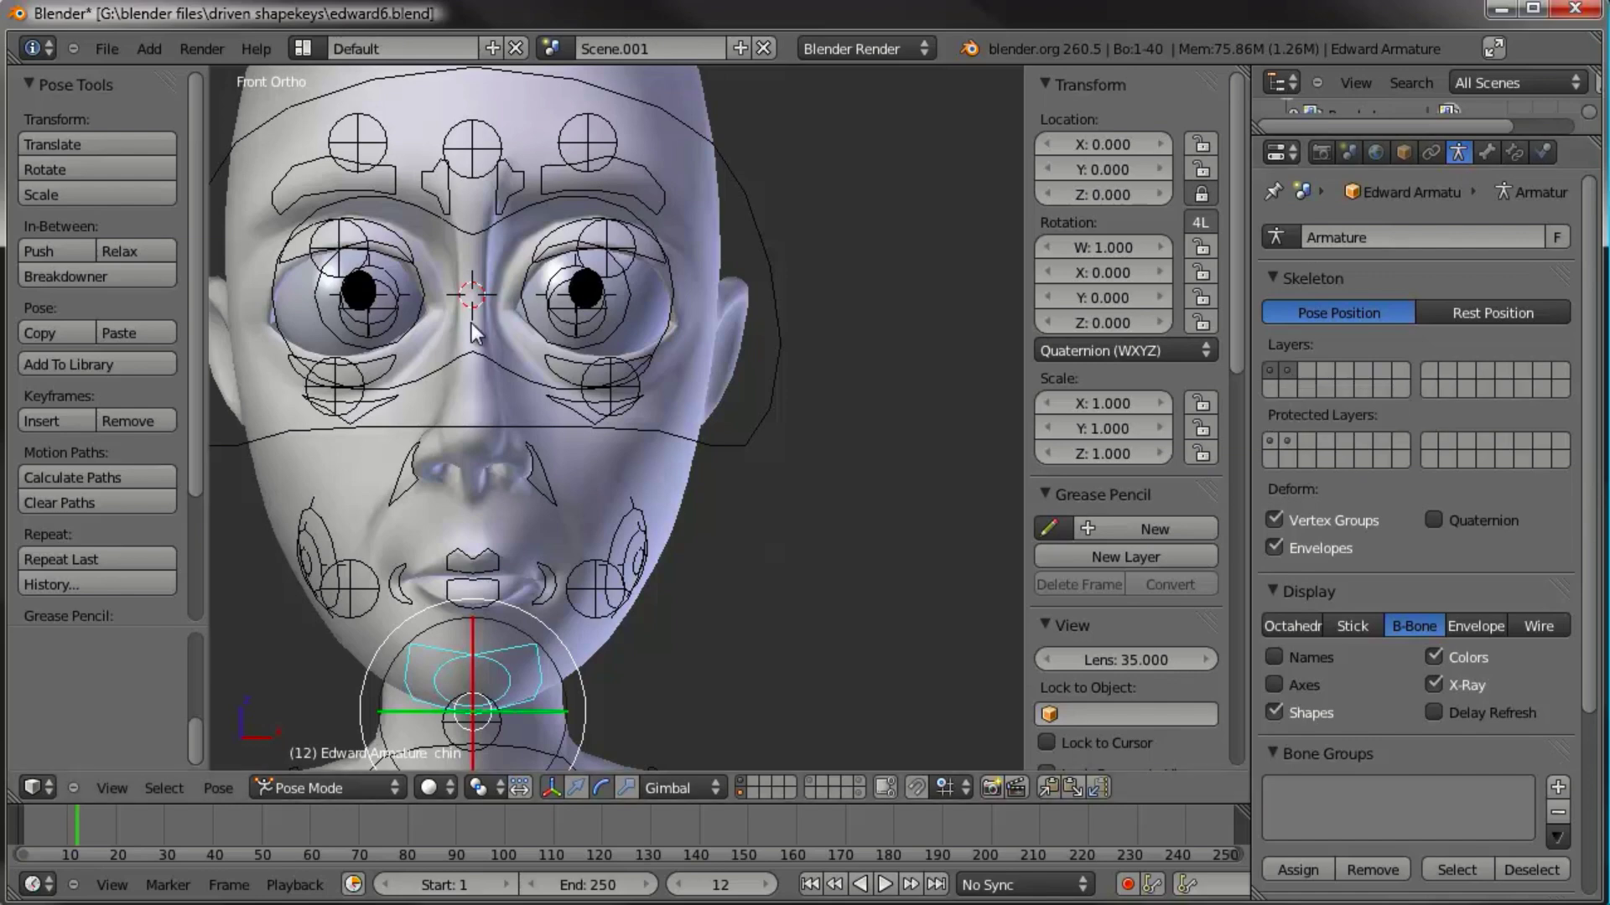
{"action": "mouse_move", "coordinate": [482, 356]}
{"action": "middle_mouse_down", "text": "shift"}
{"action": "mouse_move", "coordinate": [610, 325]}
{"action": "mouse_move", "coordinate": [529, 330]}
{"action": "mouse_move", "coordinate": [483, 358]}
{"action": "mouse_move", "coordinate": [485, 343]}
{"action": "middle_mouse_up", "text": "shift"}
{"action": "left_click", "coordinate": [1284, 376]}
{"action": "middle_click_drag", "start_coordinate": [731, 409], "coordinate": [637, 461]}
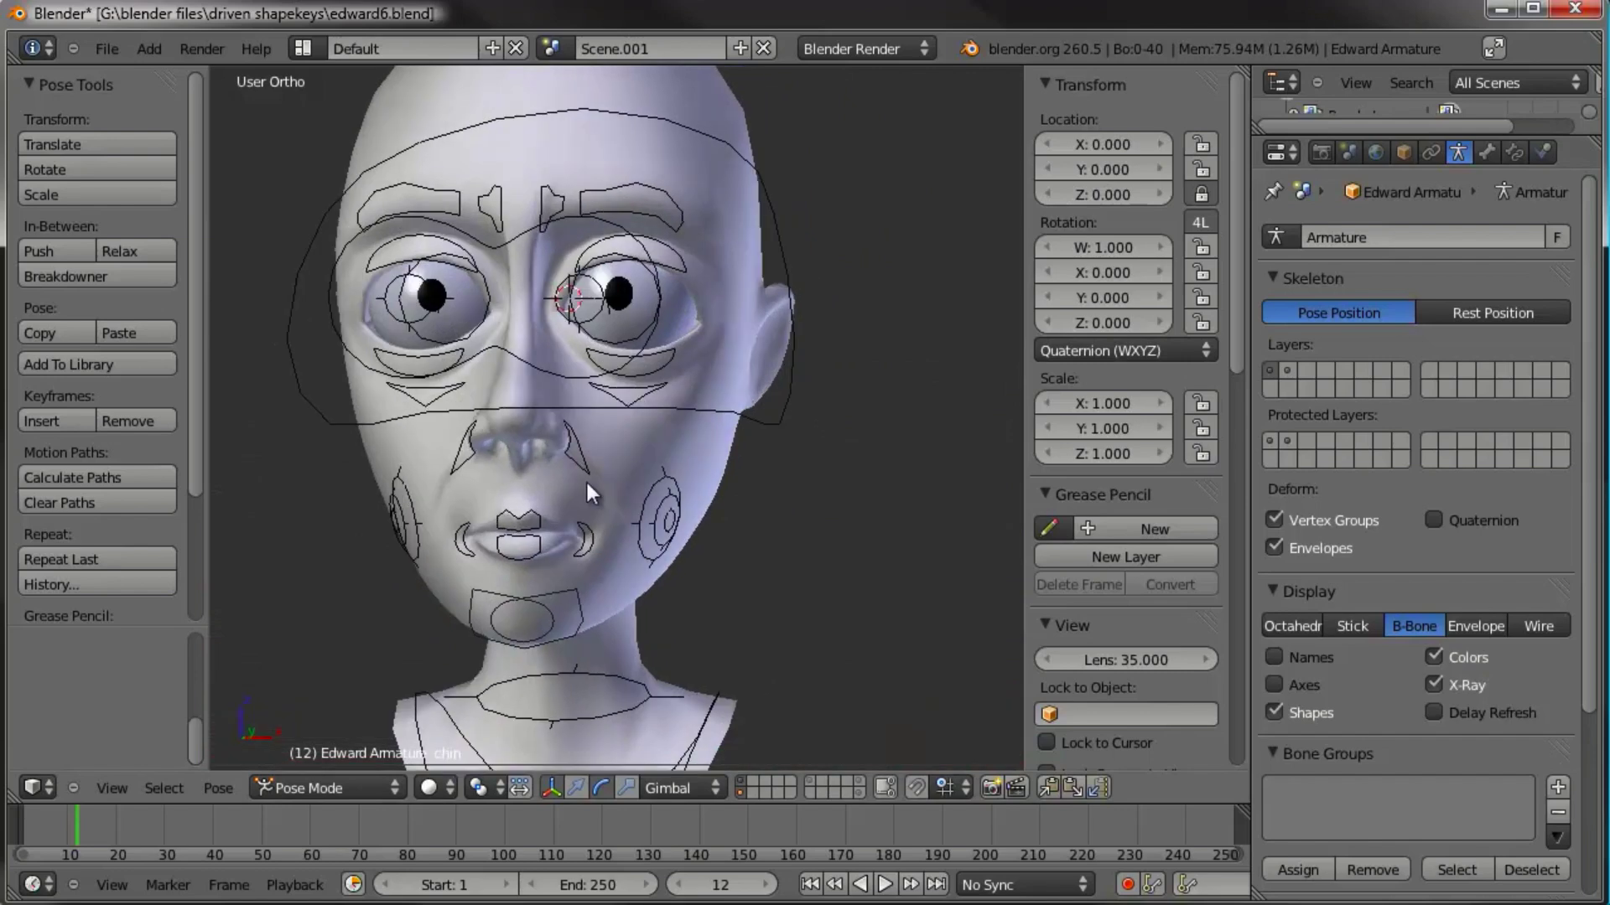
{"action": "middle_click_drag", "start_coordinate": [565, 384], "coordinate": [663, 235]}
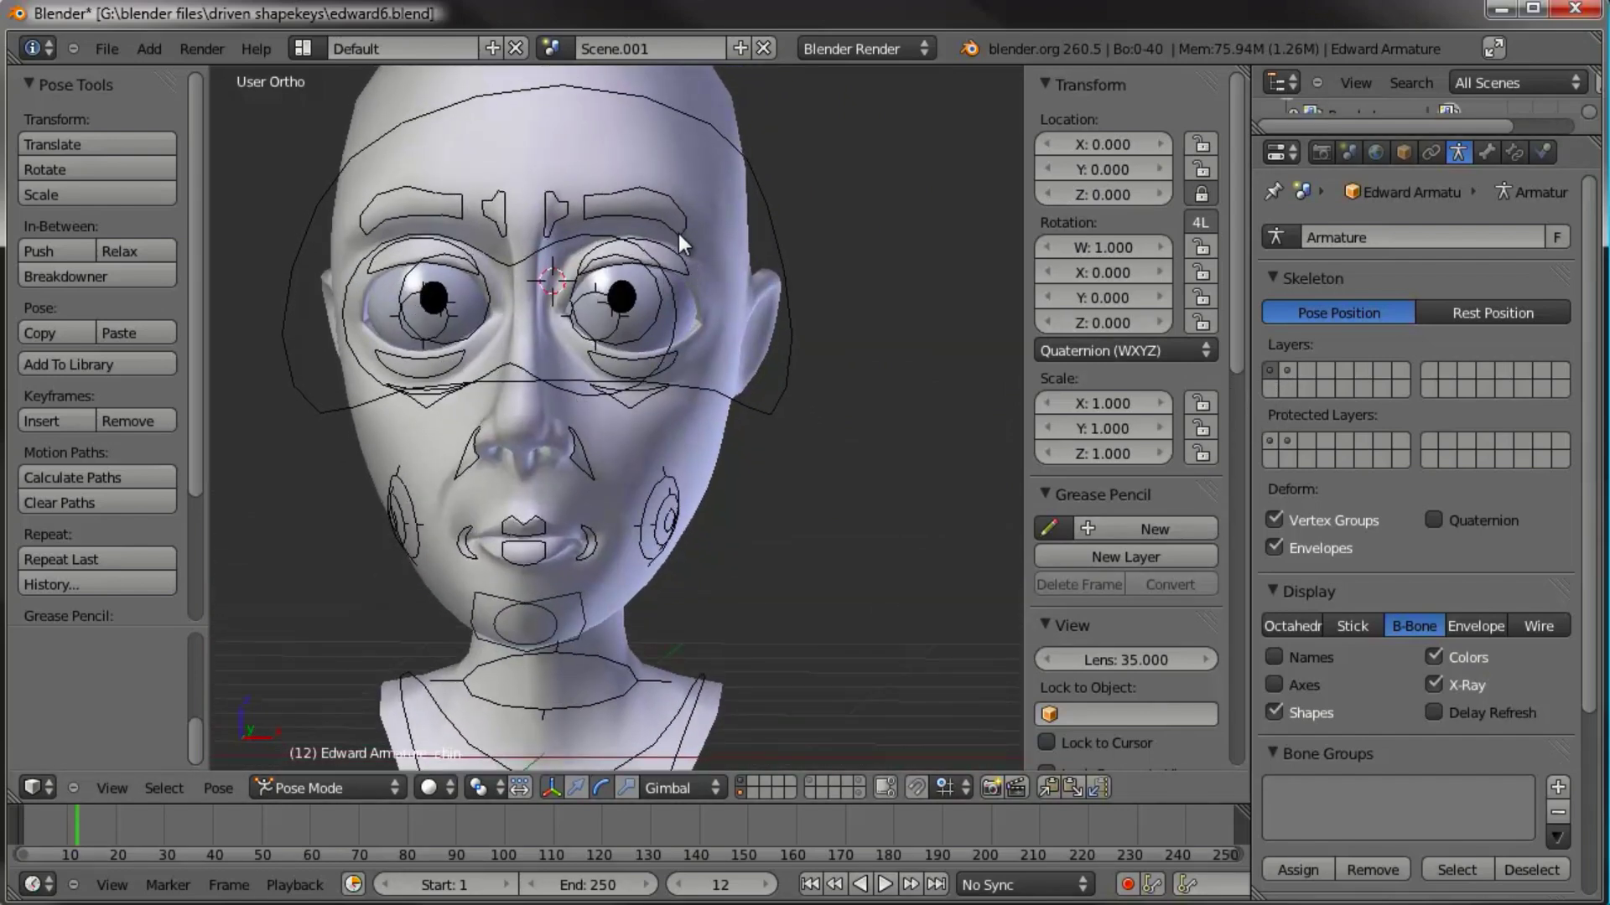
Step: Test the eyebrowouter.L control with two upward moves, cancelling each one
{"action": "right_click", "coordinate": [676, 265]}
{"action": "key", "text": "g"}
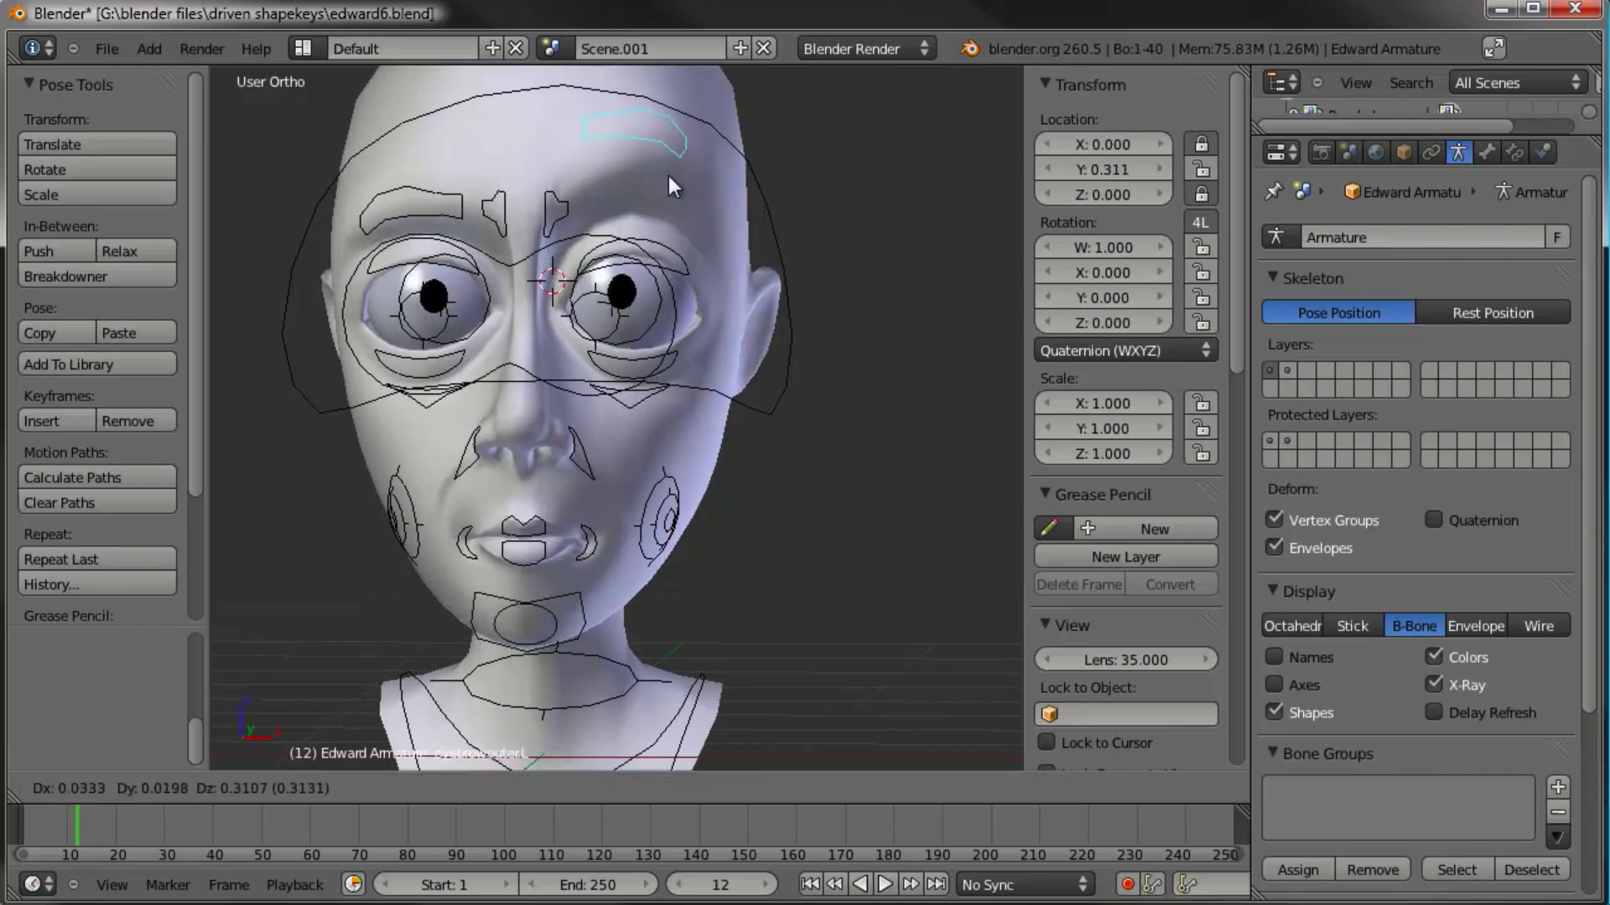
{"action": "right_click", "coordinate": [670, 176]}
{"action": "middle_click_drag", "start_coordinate": [669, 180], "coordinate": [666, 390]}
{"action": "key", "text": "g"}
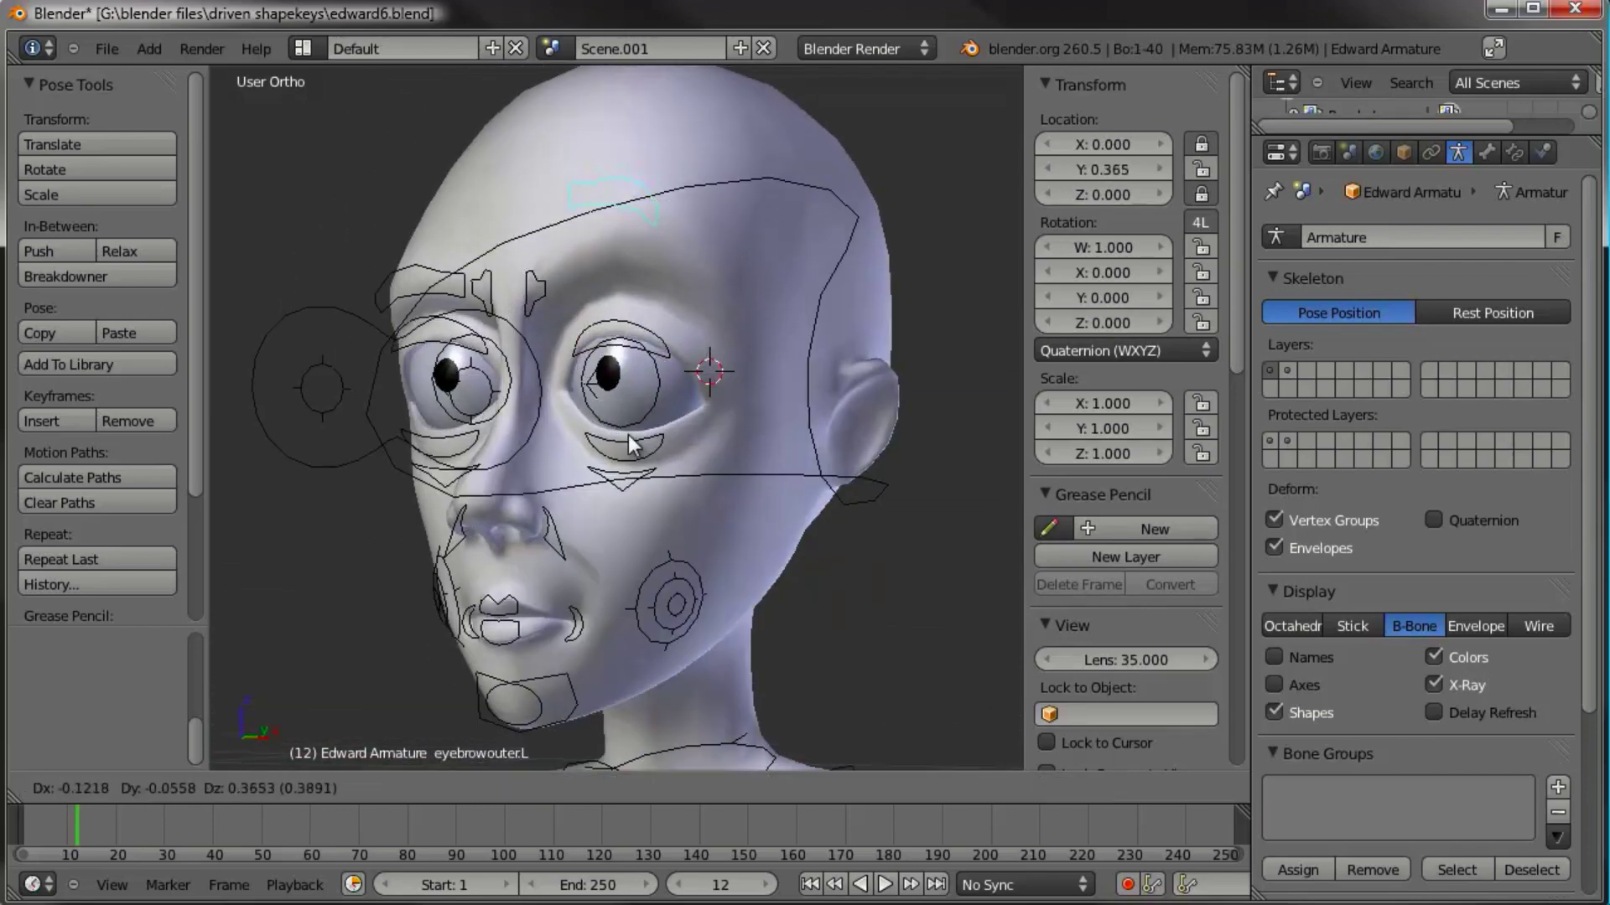
{"action": "right_click", "coordinate": [582, 251]}
Step: Test the brow controls, including eyebrowinner.L and eyebrowinner.R moved up together, cancelling each move
{"action": "middle_click_drag", "start_coordinate": [428, 289], "coordinate": [501, 300]}
{"action": "right_click", "coordinate": [471, 280]}
{"action": "key", "text": "g"}
{"action": "right_click", "coordinate": [526, 301]}
{"action": "key", "text": "a"}
{"action": "right_click", "coordinate": [535, 306]}
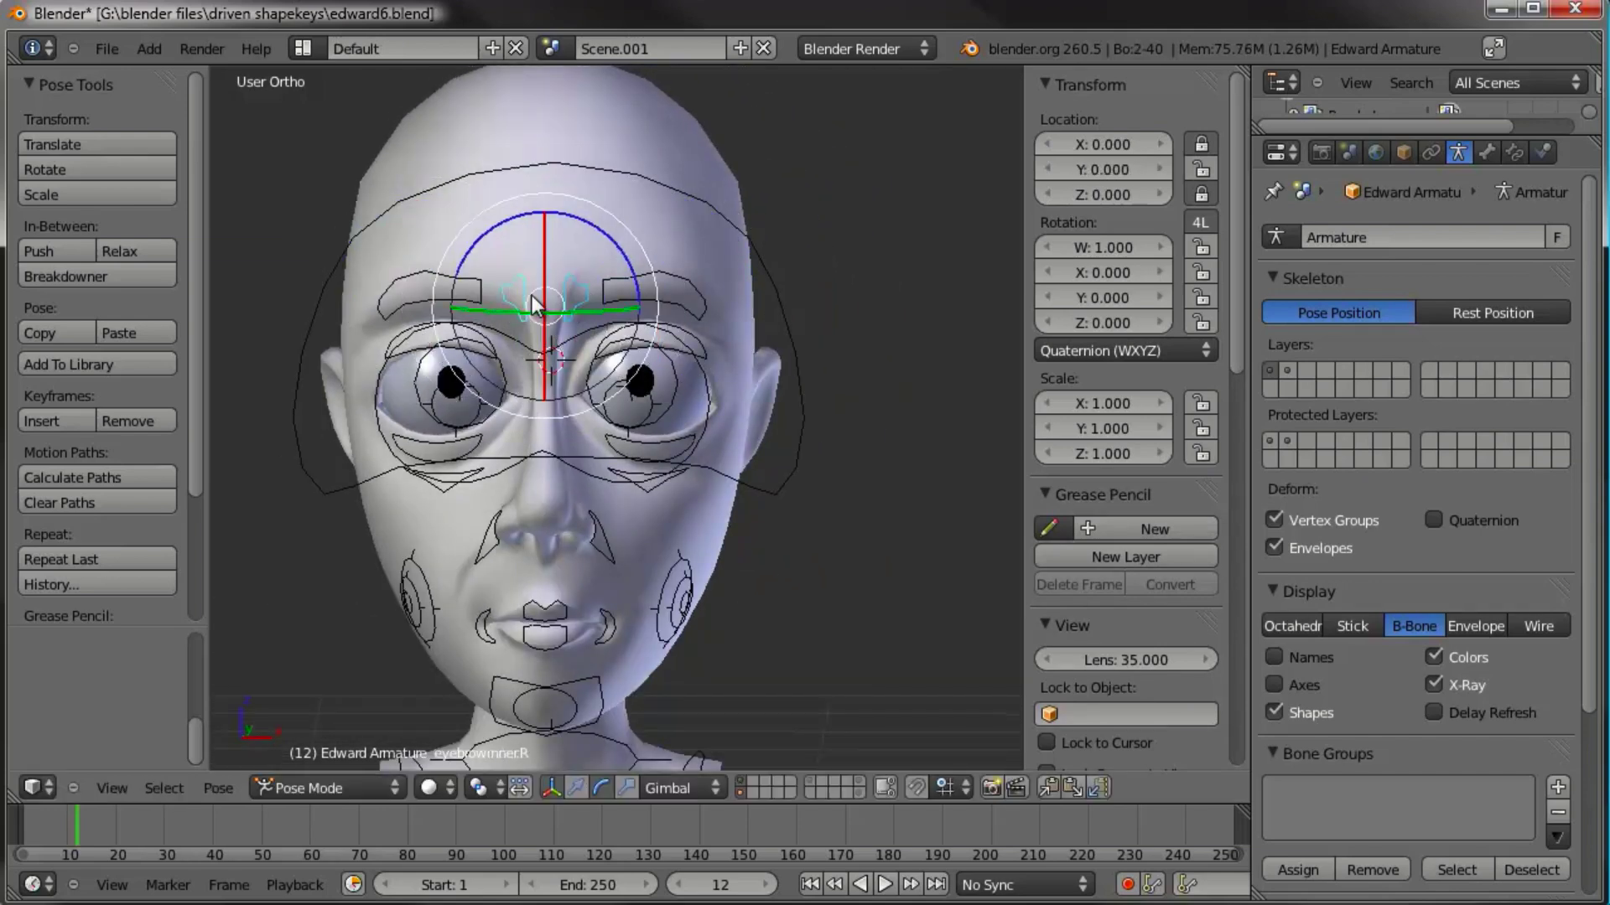
{"action": "key", "text": "g"}
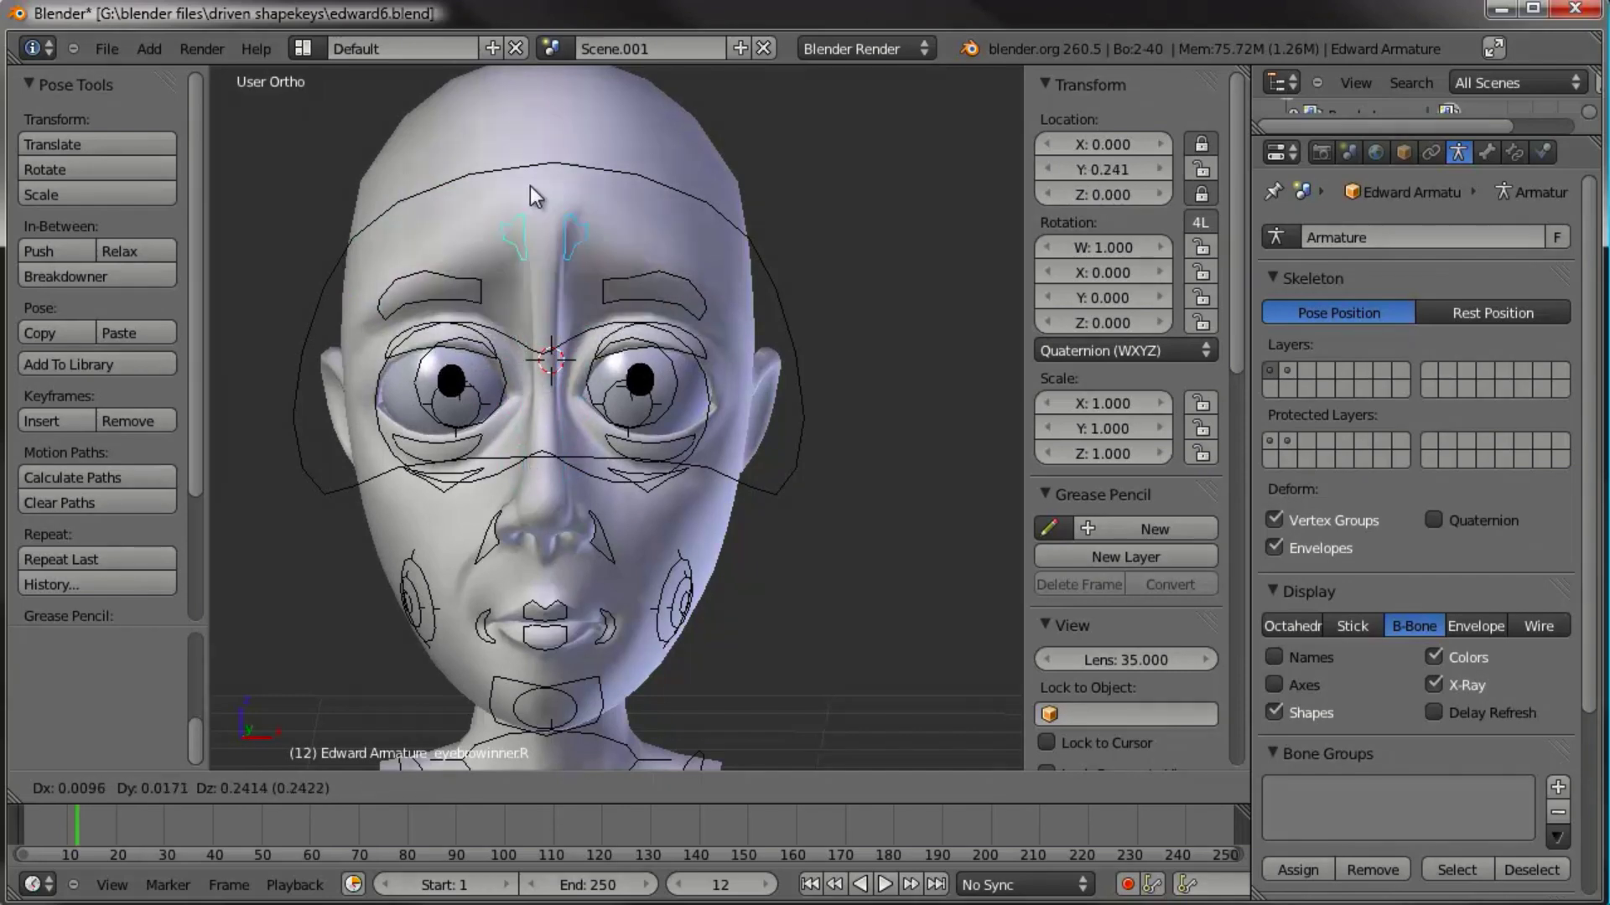
{"action": "right_click", "coordinate": [530, 184]}
Step: Narrow the left eye by lowering the eyetop.L control and raising the lower eyelid control
{"action": "middle_click_drag", "start_coordinate": [754, 359], "coordinate": [711, 364]}
{"action": "right_click", "coordinate": [692, 351]}
{"action": "scroll", "coordinate": [692, 350], "scroll_direction": "up", "scroll_amount": 2}
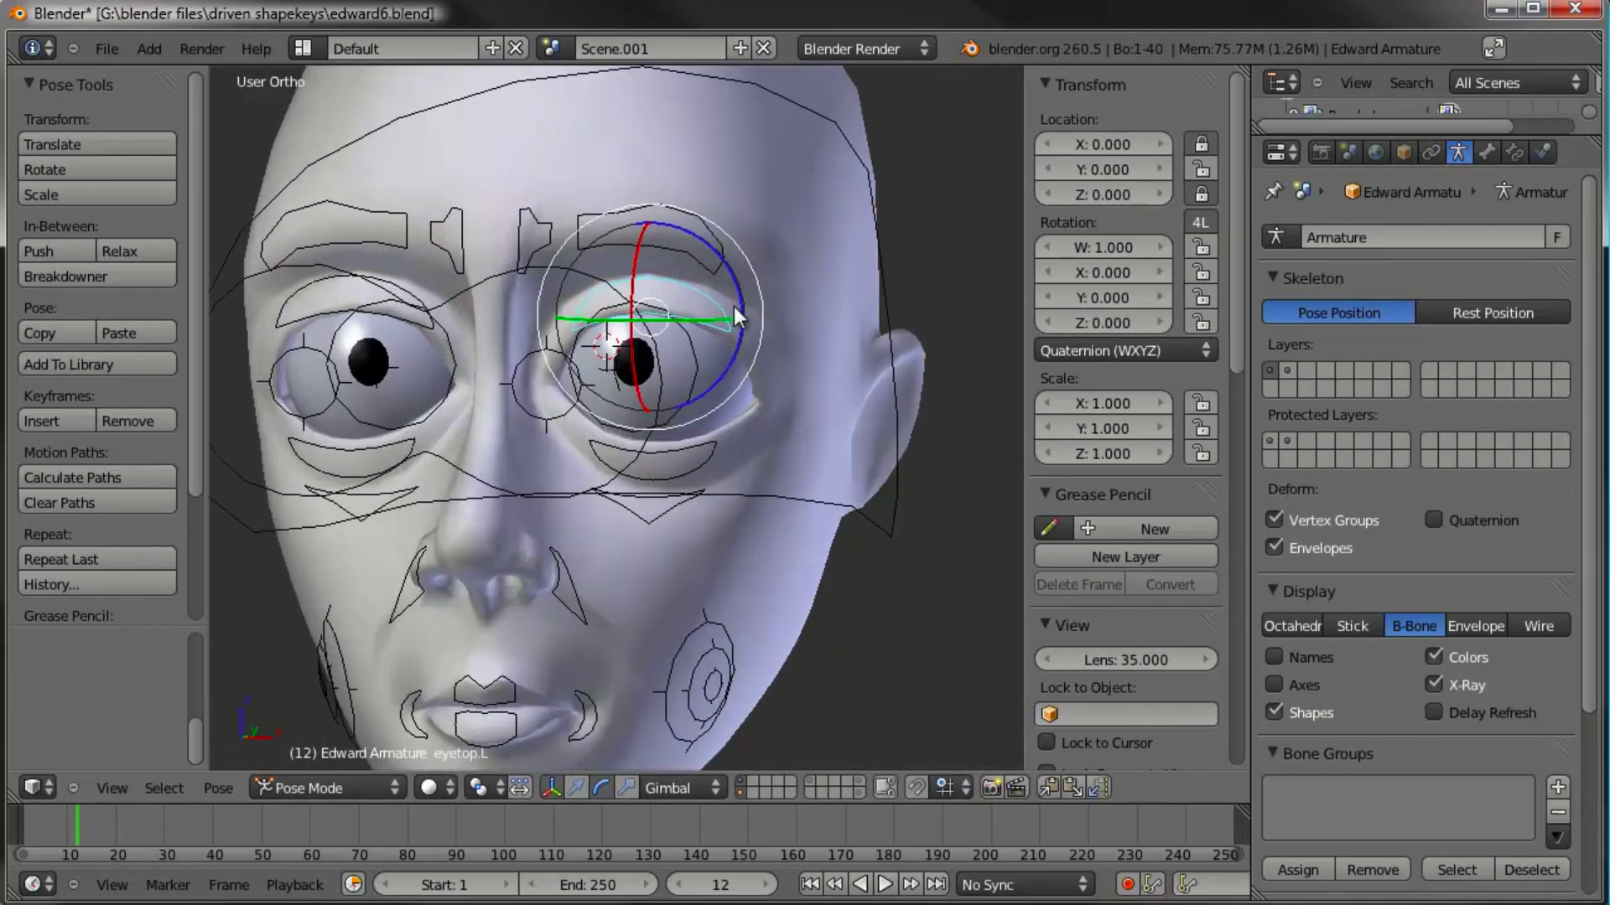
{"action": "key", "text": "g"}
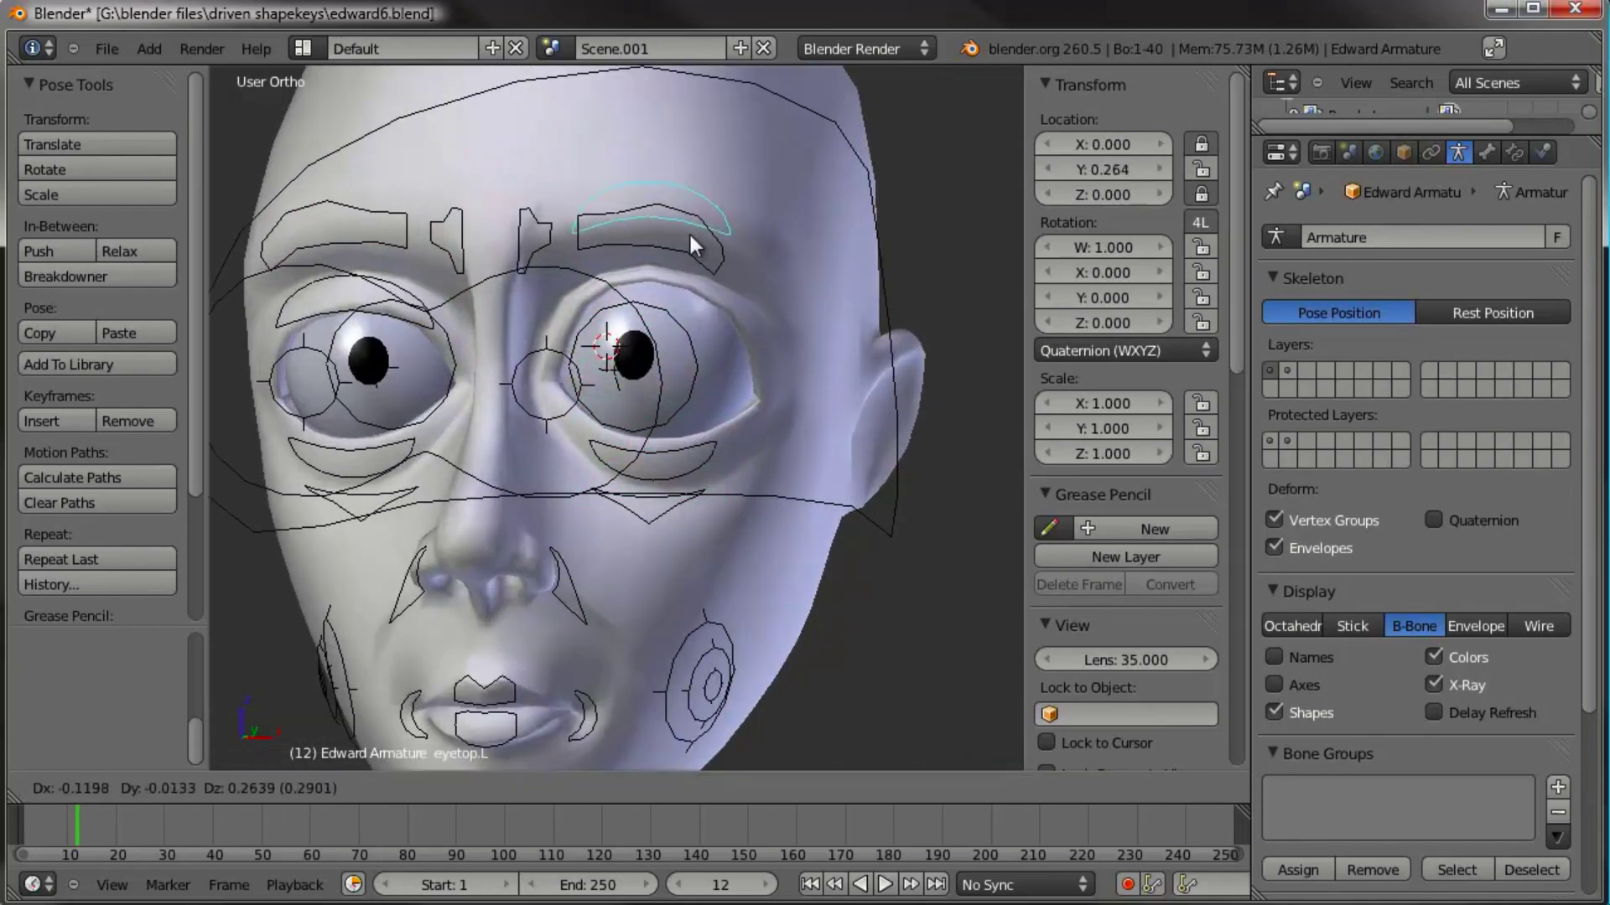
{"action": "left_click", "coordinate": [676, 386]}
{"action": "key", "text": "g"}
{"action": "left_click", "coordinate": [703, 388]}
{"action": "key", "text": "g"}
{"action": "left_click", "coordinate": [693, 319]}
Step: Raise the eyebrowouter.L control by about 0.14
{"action": "right_click", "coordinate": [668, 250]}
{"action": "key", "text": "g"}
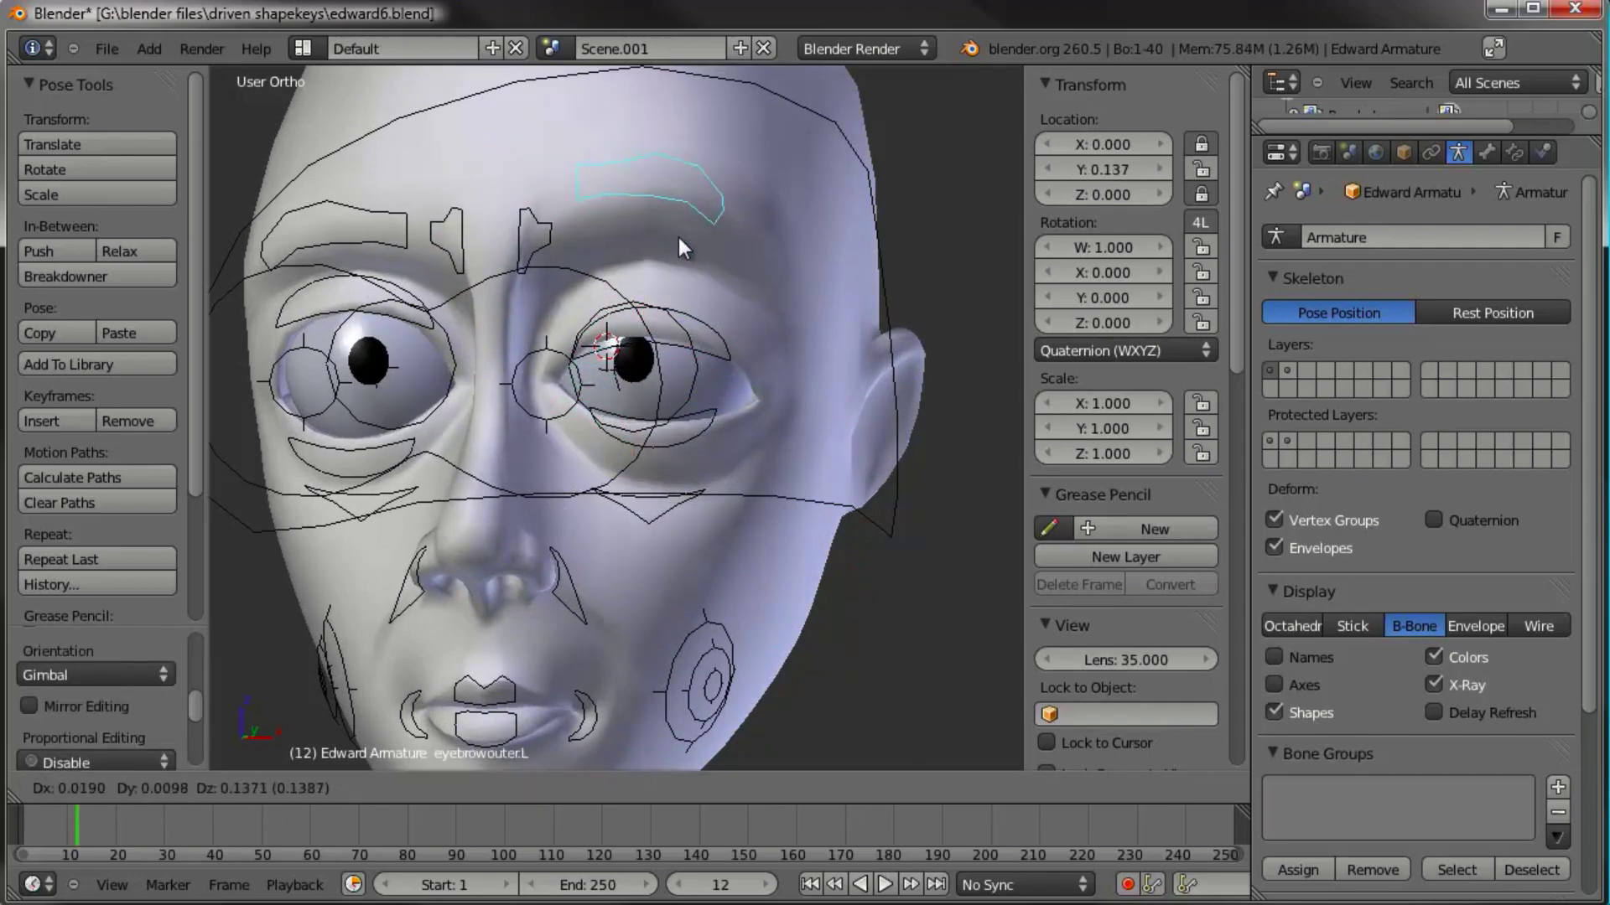
{"action": "left_click", "coordinate": [677, 238]}
Step: Raise the eyetop.R control by about 0.11 and the eyebrowouter.R control by about 0.23
{"action": "middle_click_drag", "start_coordinate": [492, 303], "coordinate": [429, 295]}
{"action": "right_click", "coordinate": [430, 295]}
{"action": "key", "text": "g"}
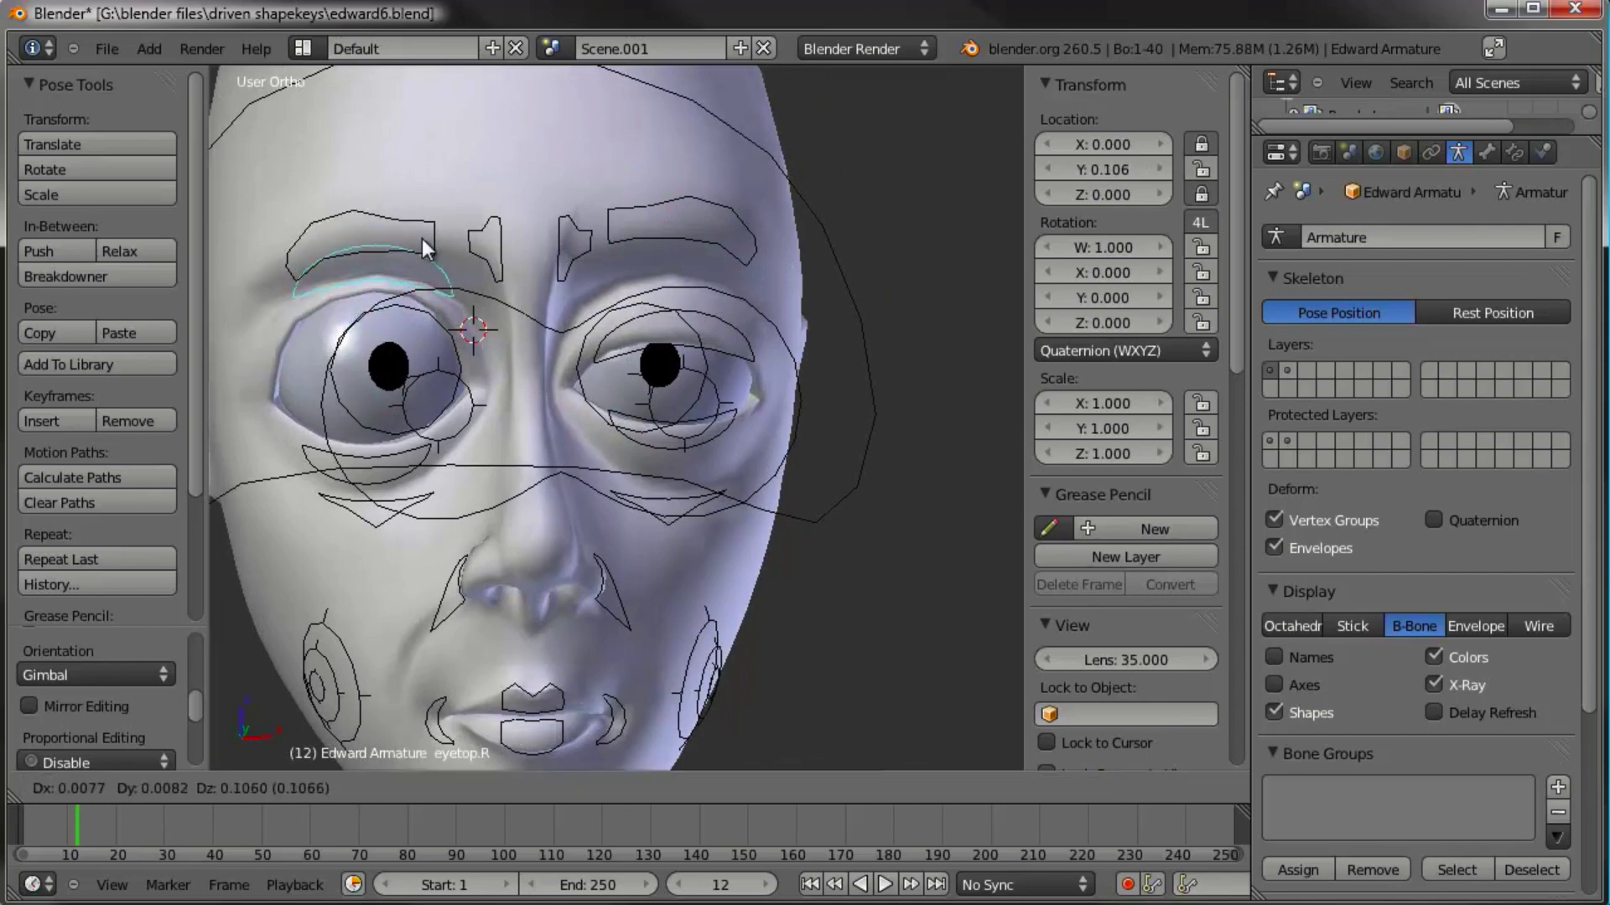
{"action": "left_click", "coordinate": [421, 239]}
{"action": "right_click", "coordinate": [394, 210]}
{"action": "key", "text": "g"}
{"action": "left_click", "coordinate": [414, 129]}
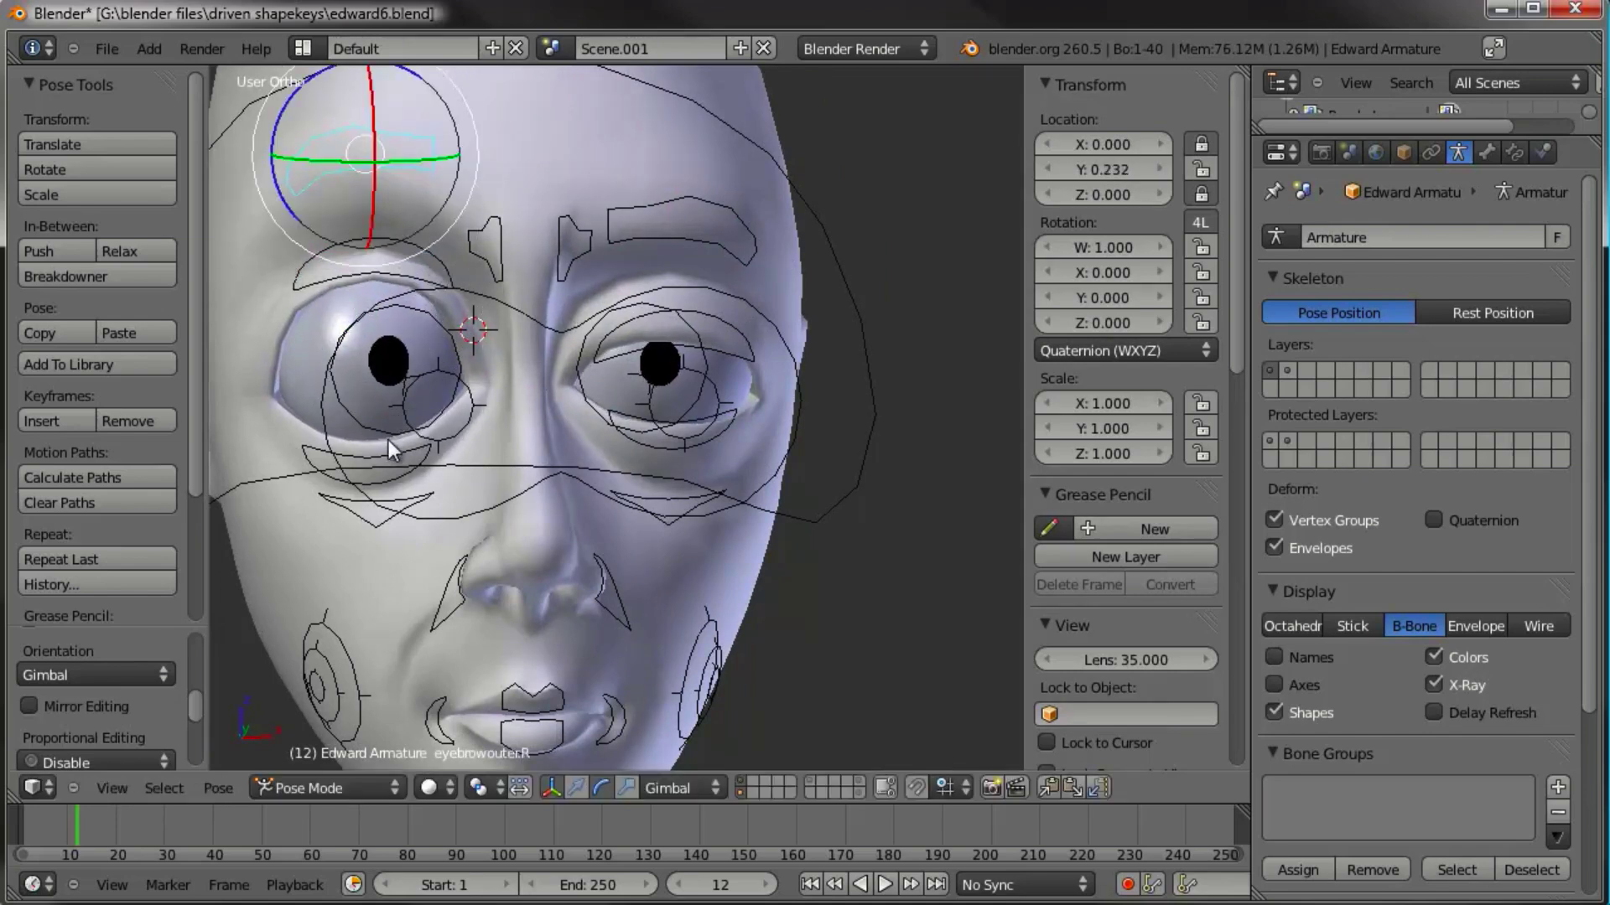
Step: Widen the right eye by lowering the eyebottom.R control about 0.18
{"action": "right_click", "coordinate": [386, 453]}
{"action": "key", "text": "g"}
{"action": "left_click", "coordinate": [384, 522]}
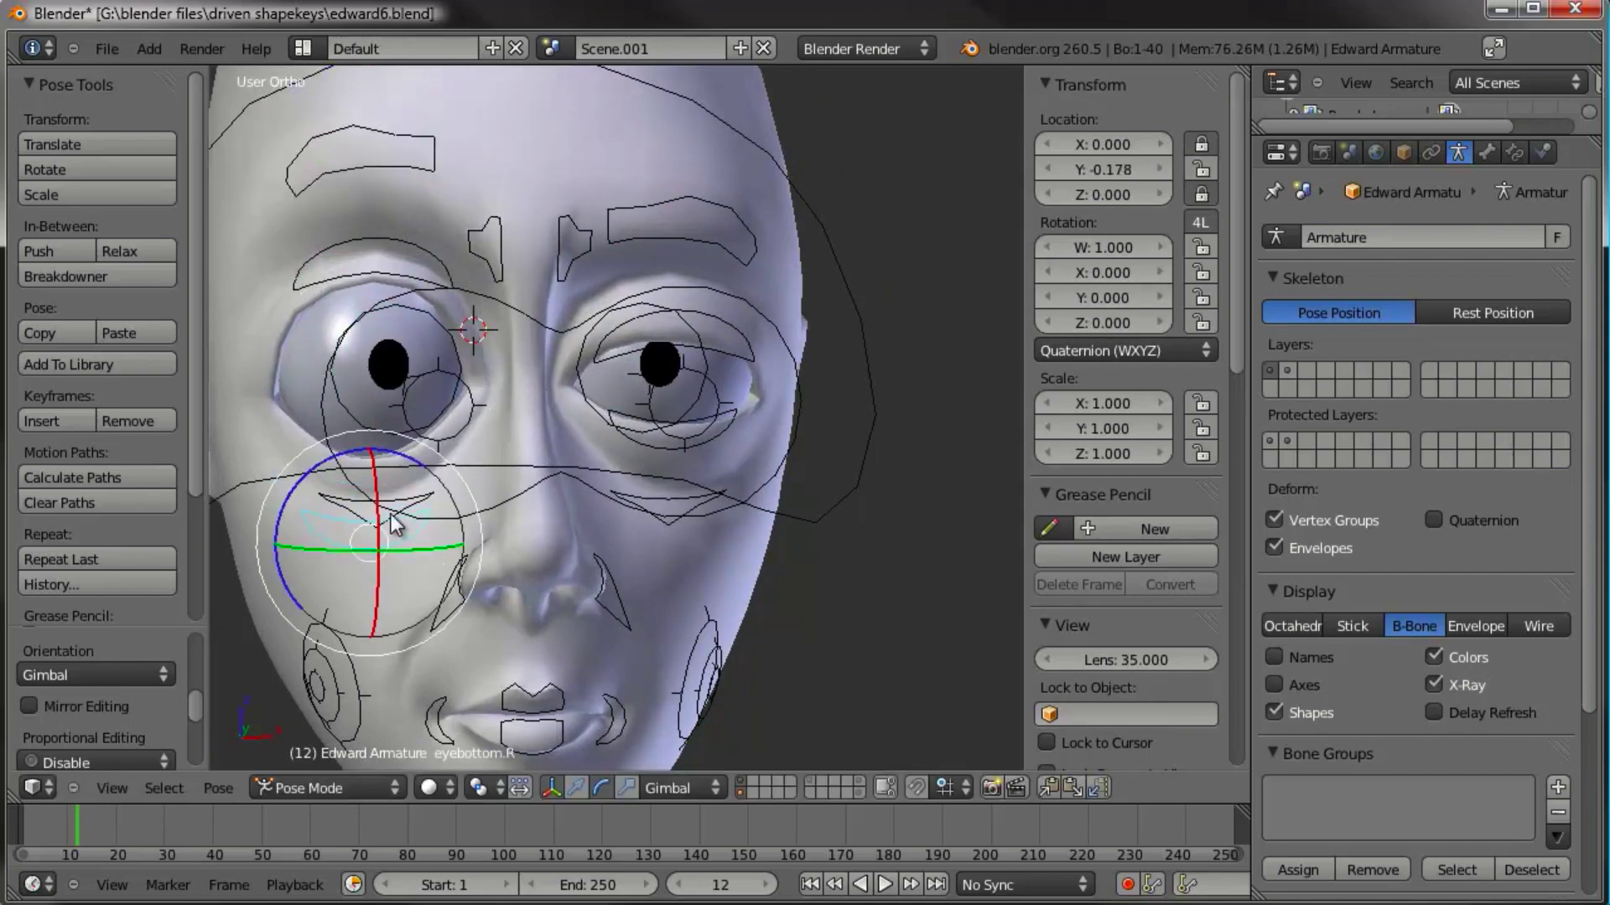
Step: Lower the mouthcorner.R and mouthcorner.L controls together by about 0.25 to form a frown
{"action": "middle_click_drag", "start_coordinate": [401, 670], "coordinate": [353, 587]}
{"action": "right_click", "coordinate": [426, 701]}
{"action": "scroll", "coordinate": [615, 577], "scroll_direction": "down", "scroll_amount": 1}
{"action": "middle_click_drag", "start_coordinate": [615, 577], "coordinate": [620, 466], "text": "shift"}
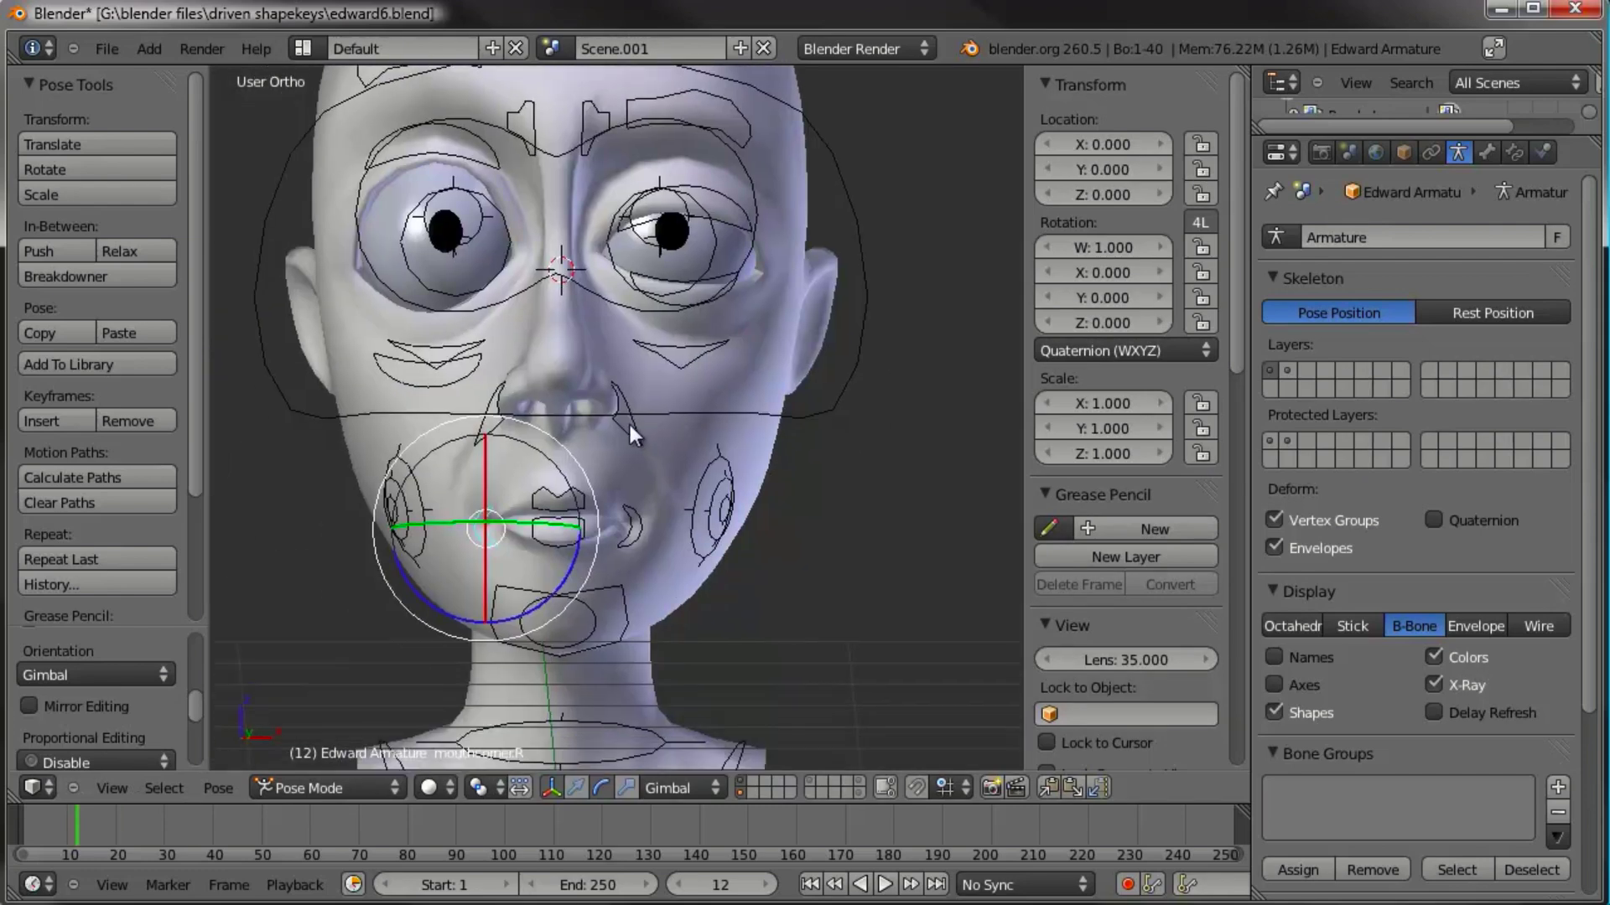
{"action": "right_click", "coordinate": [620, 535]}
{"action": "key", "text": "g"}
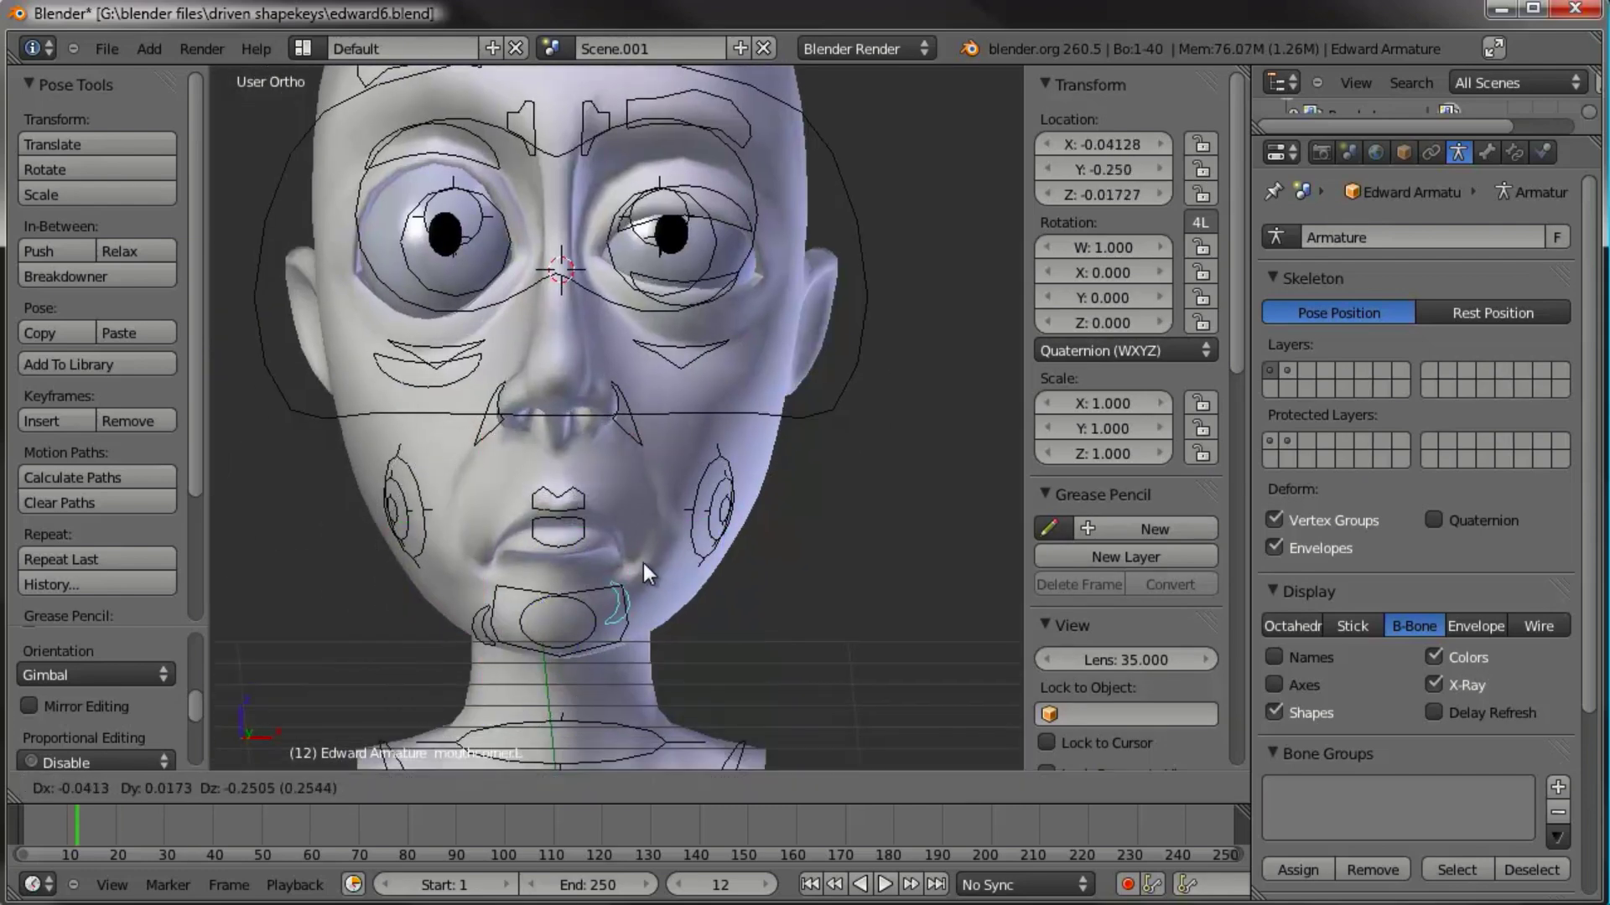
{"action": "left_click", "coordinate": [637, 565]}
Step: Move the chin control sideways and down to about X -0.063, Y -0.136
{"action": "right_click", "coordinate": [553, 607]}
{"action": "key", "text": "g"}
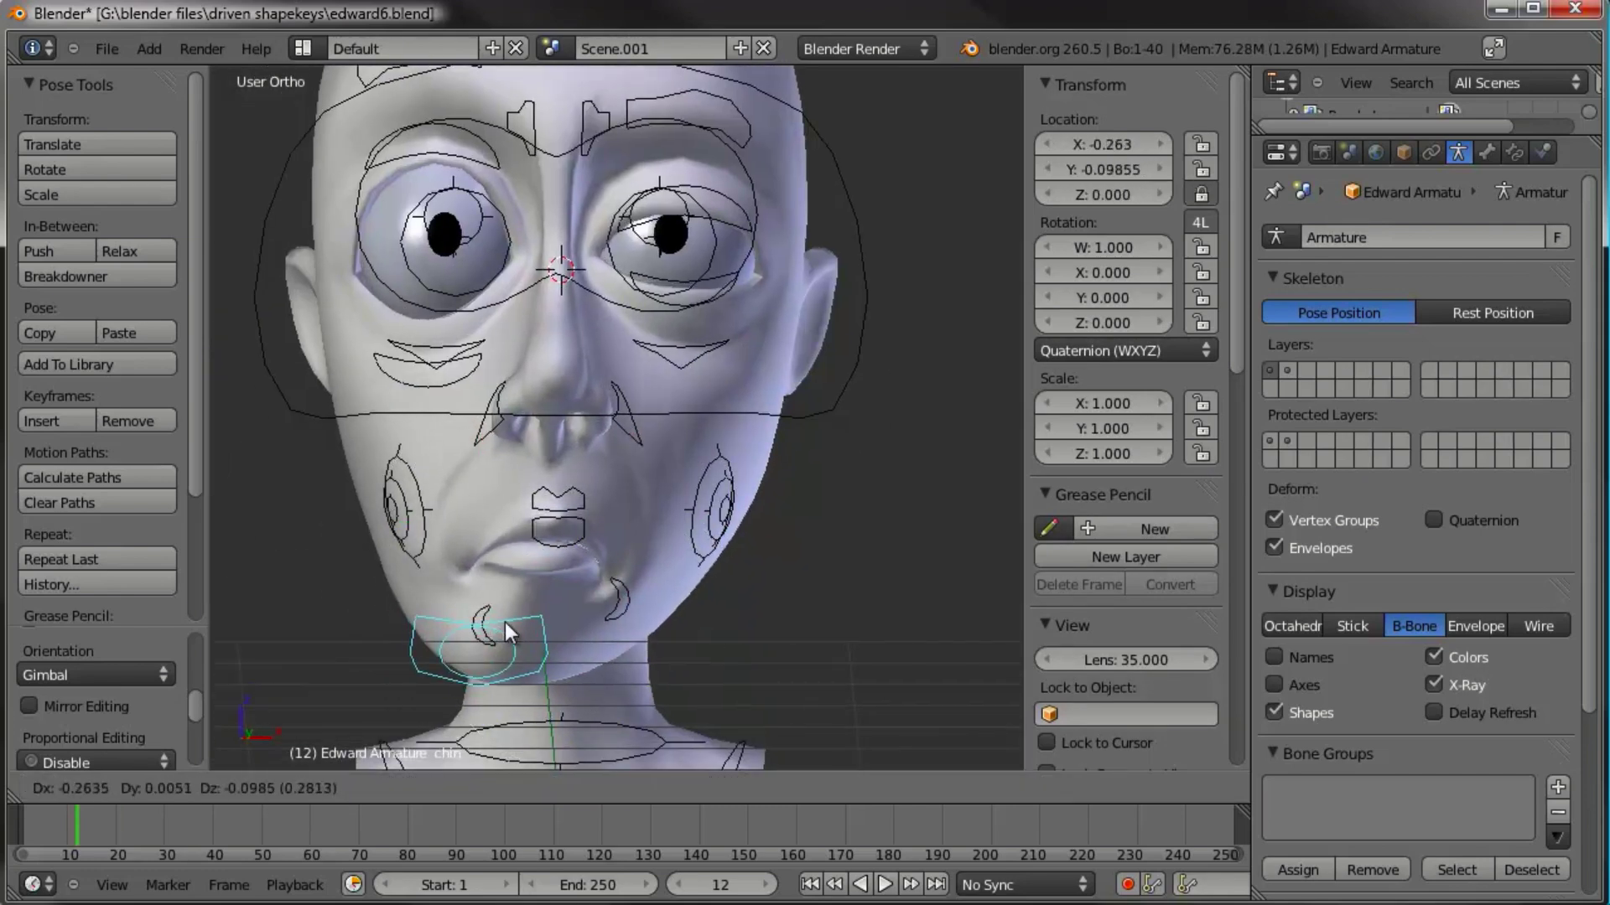
{"action": "left_click", "coordinate": [509, 630]}
{"action": "middle_click_drag", "start_coordinate": [508, 630], "coordinate": [441, 513]}
{"action": "key", "text": "g"}
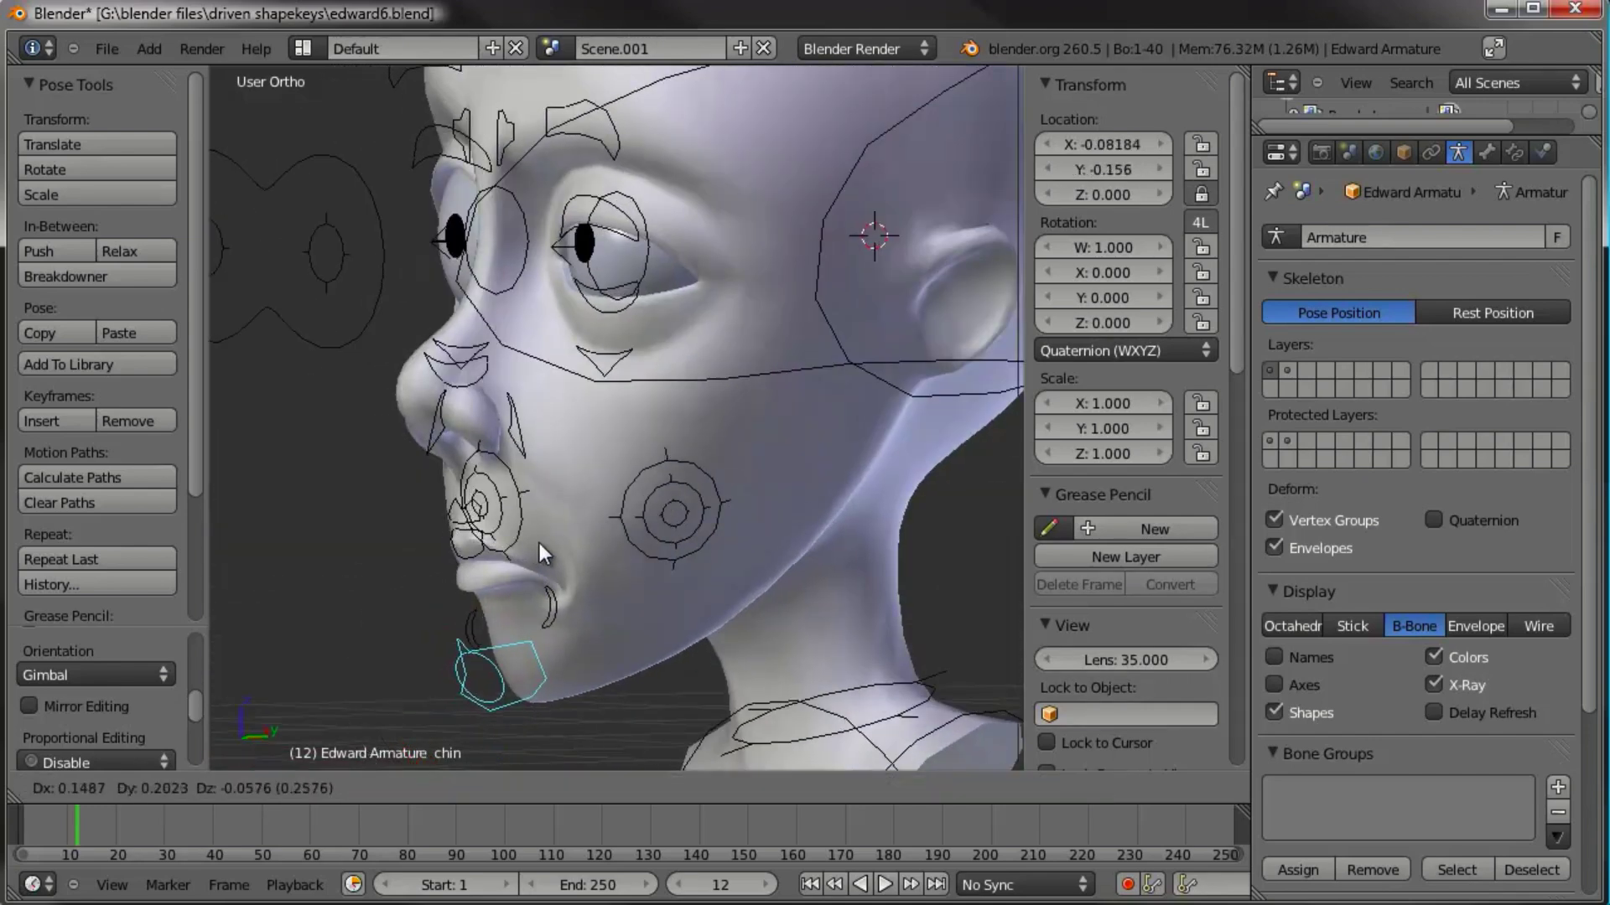
{"action": "left_click", "coordinate": [542, 541]}
Step: Hide the scene layer containing the armature and examine the posed face from several angles
{"action": "middle_click_drag", "start_coordinate": [542, 541], "coordinate": [637, 447]}
{"action": "left_click", "coordinate": [743, 794], "text": "shift"}
{"action": "middle_click_drag", "start_coordinate": [788, 545], "coordinate": [714, 533]}
{"action": "scroll", "coordinate": [648, 511], "scroll_direction": "up", "scroll_amount": 1}
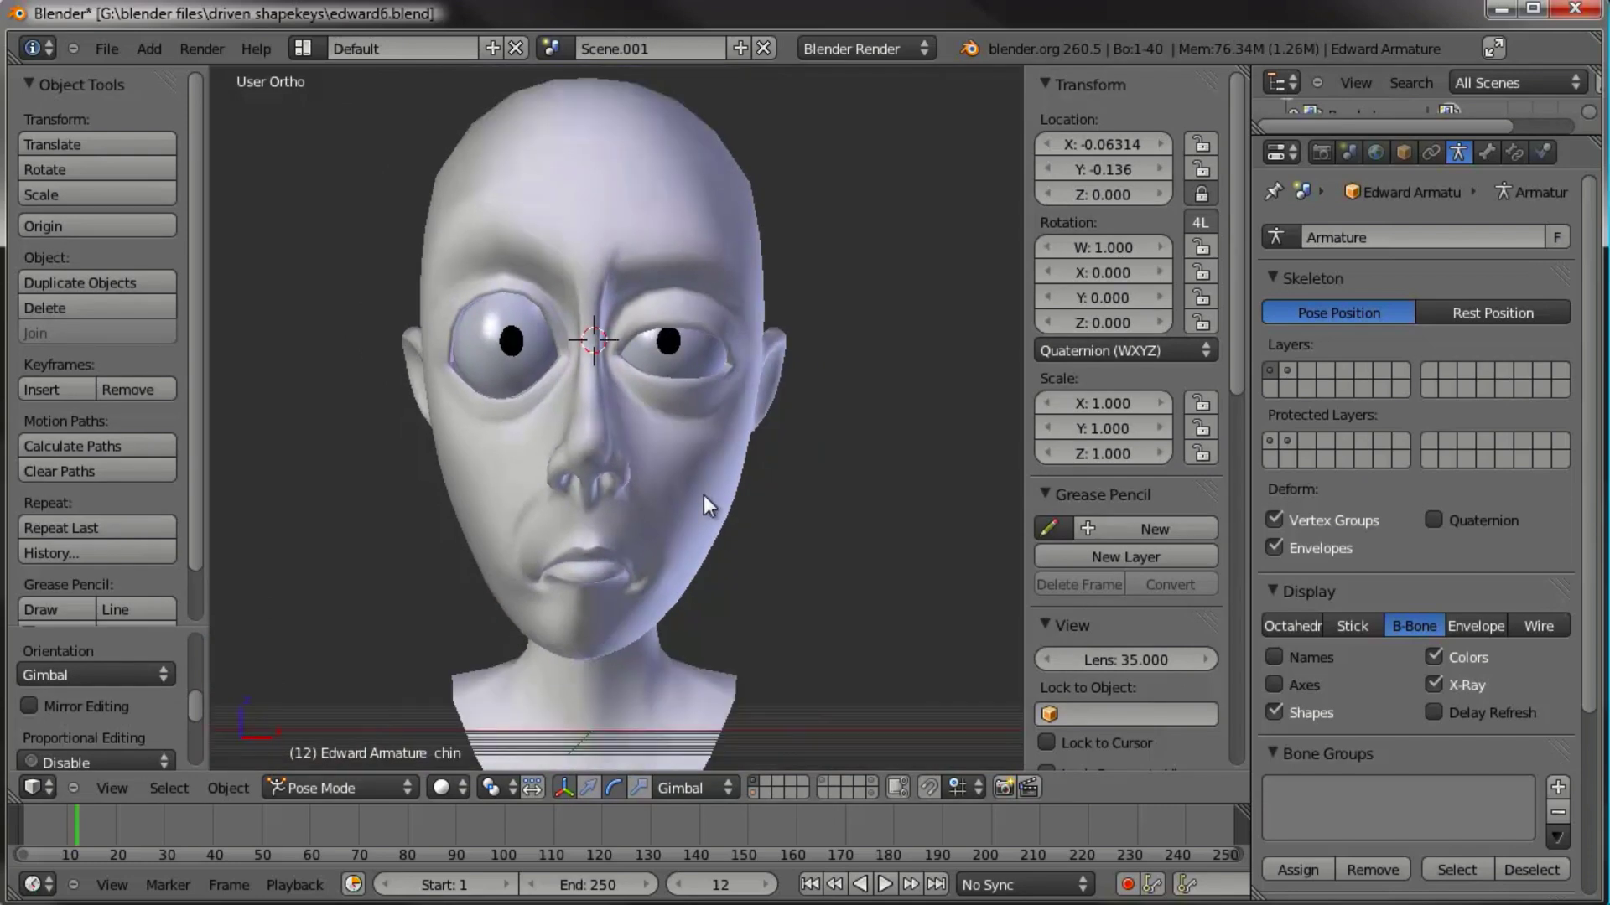
{"action": "middle_click_drag", "start_coordinate": [707, 456], "coordinate": [647, 461]}
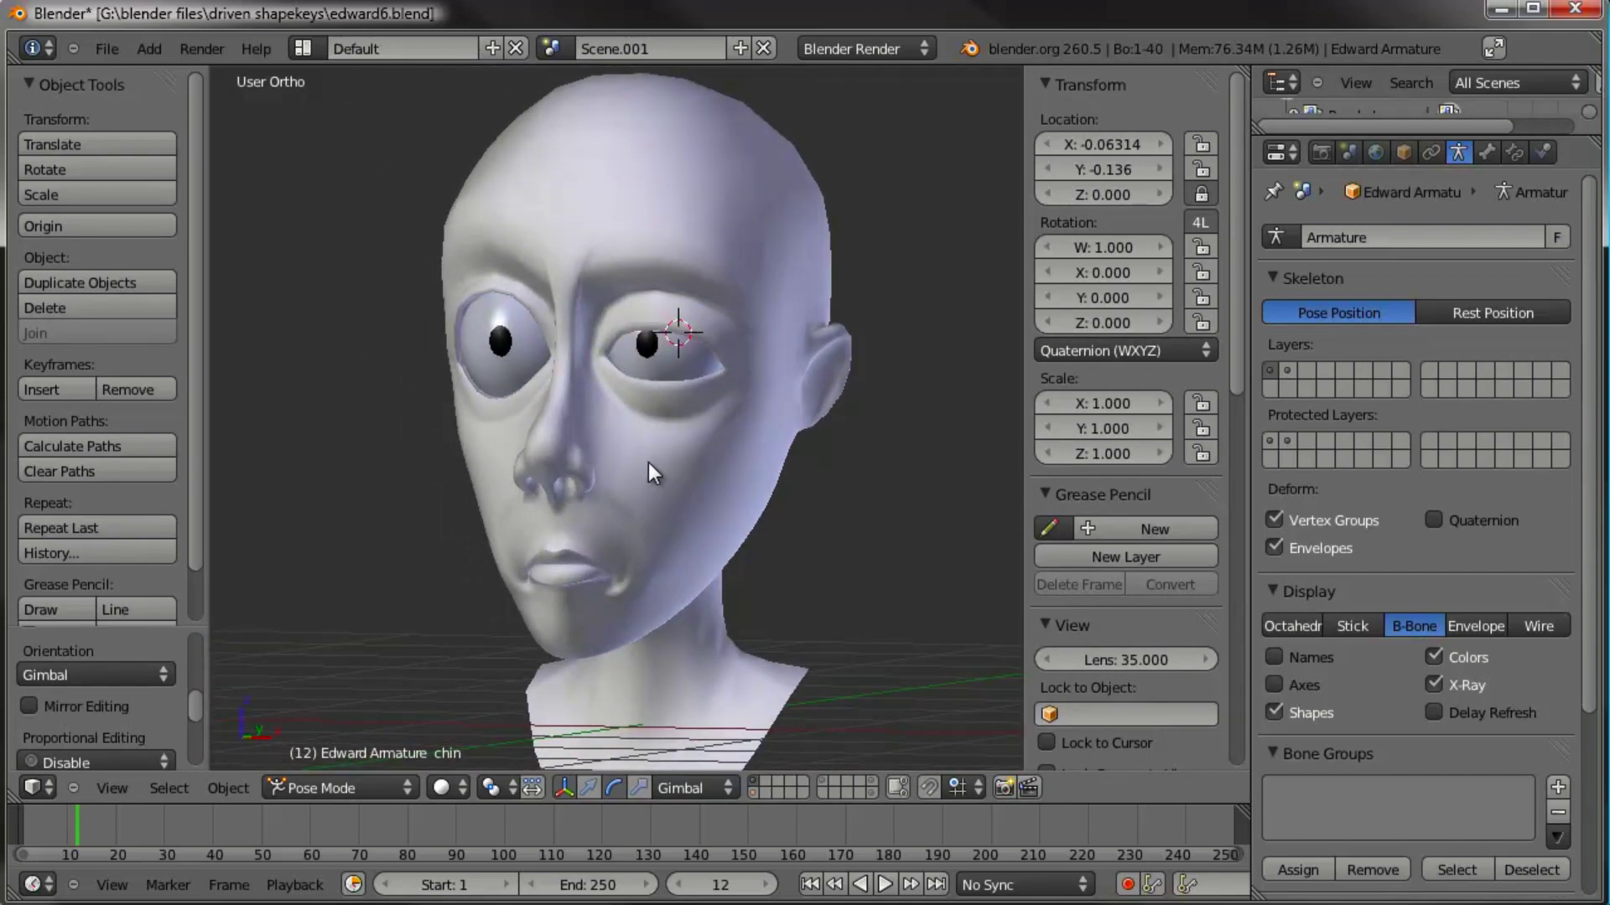
{"action": "middle_click_drag", "start_coordinate": [651, 463], "coordinate": [653, 459]}
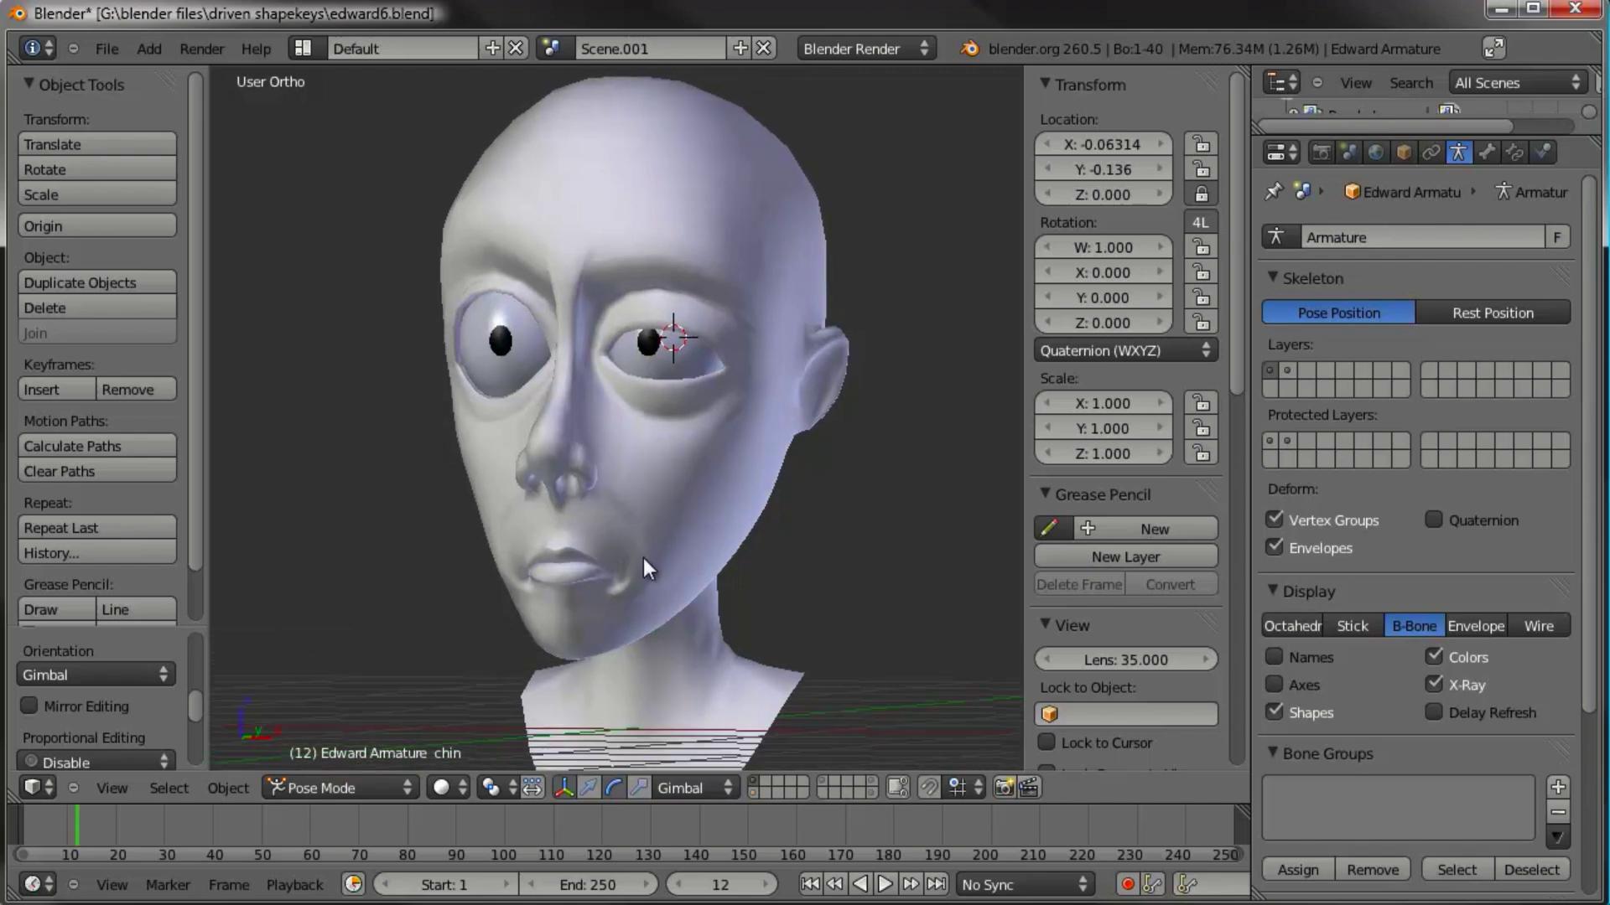
{"action": "middle_click_drag", "start_coordinate": [641, 557], "coordinate": [649, 545]}
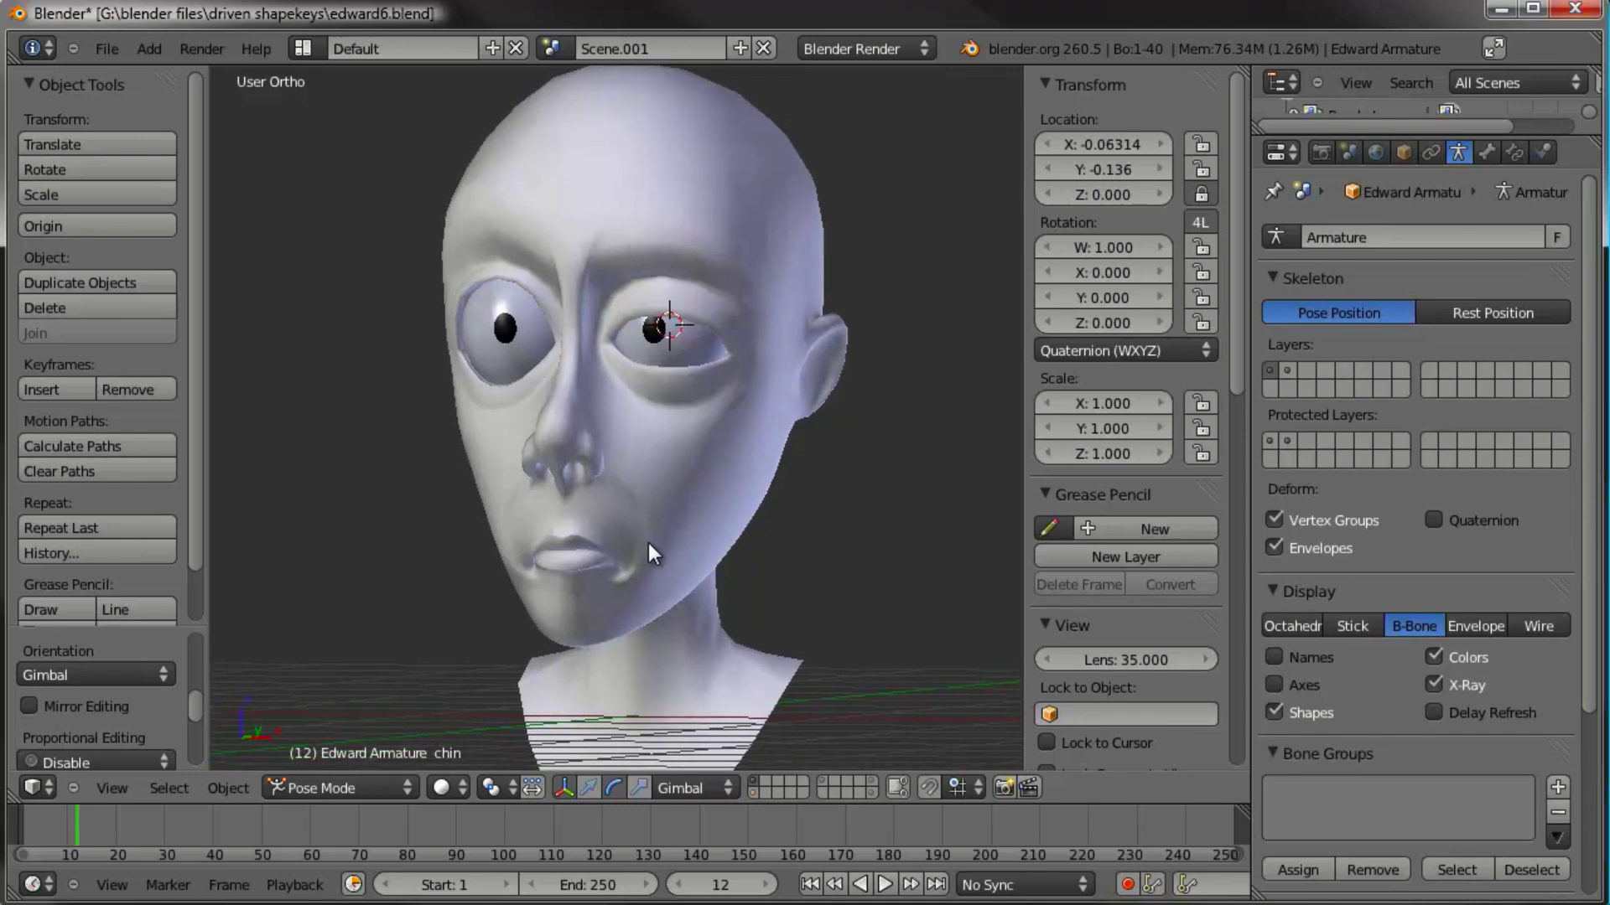